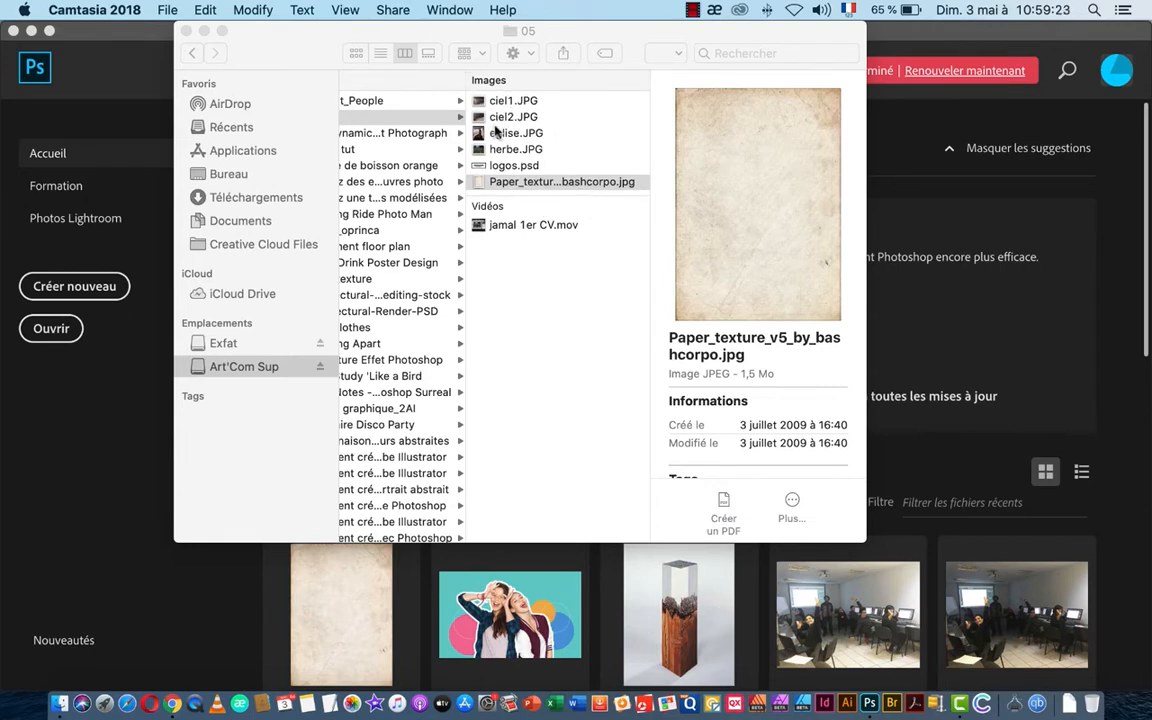
Step: Quick Look ciel1, ciel2, eglise, herbe, logos.psd and the paper texture in folder 05
left_click_drag(293, 30, 273, 63)
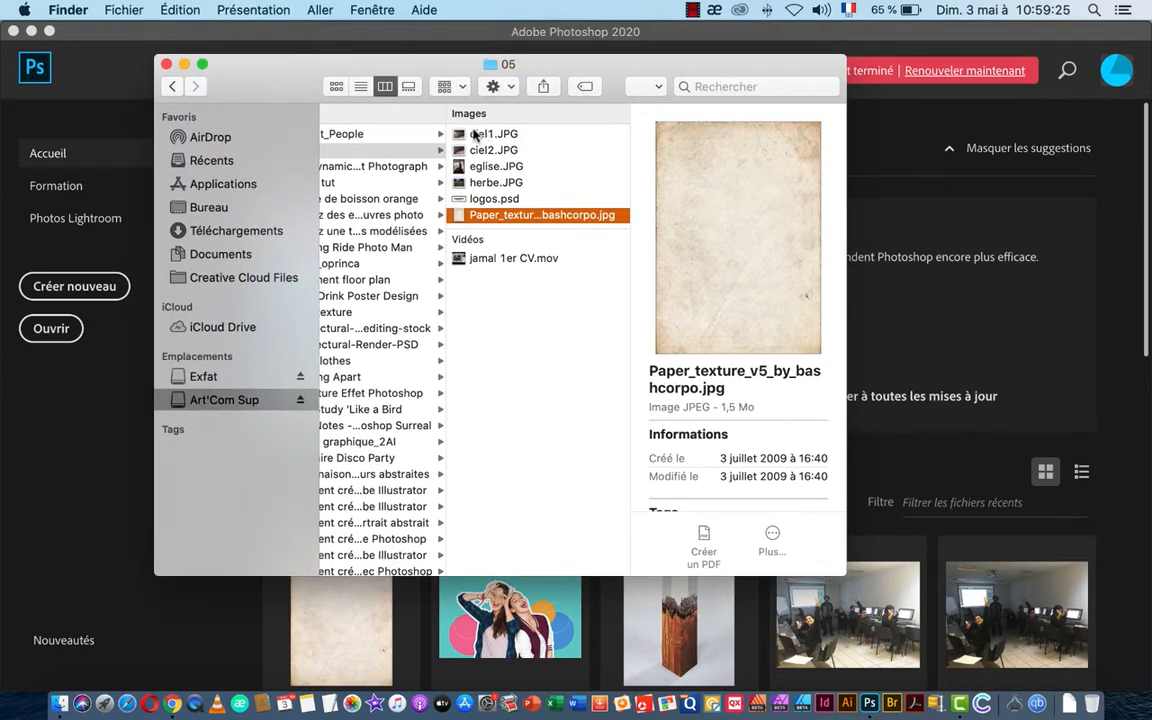
left_click(475, 135)
key("space")
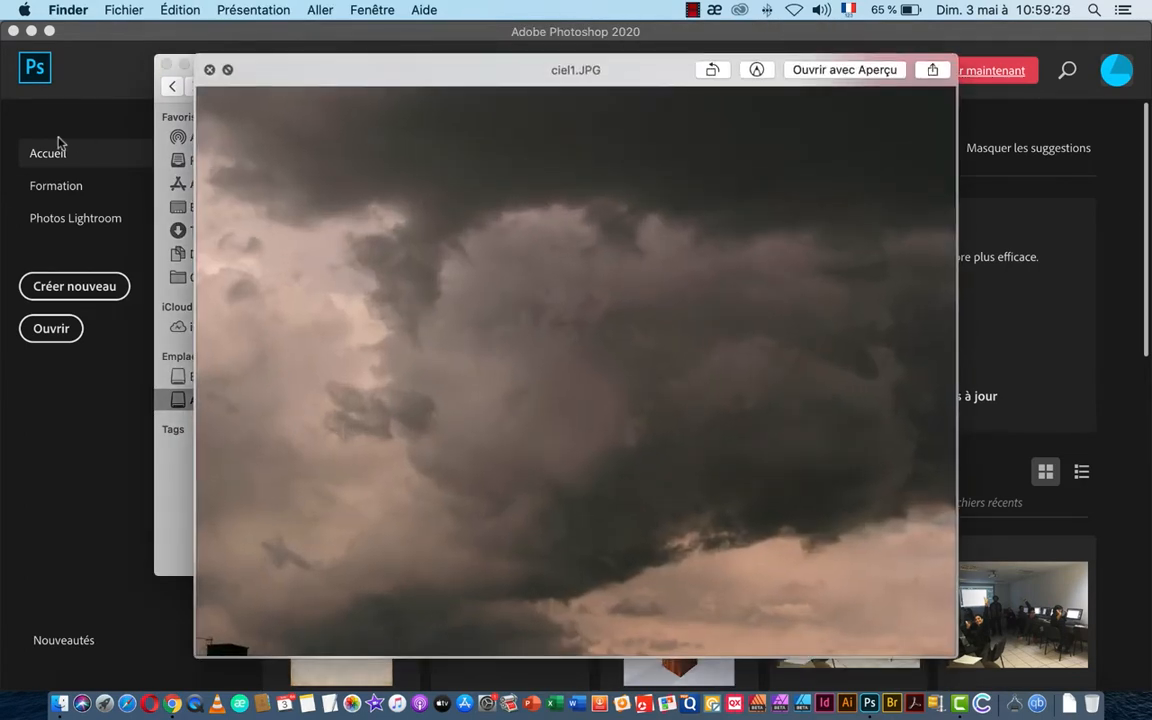
key("Down")
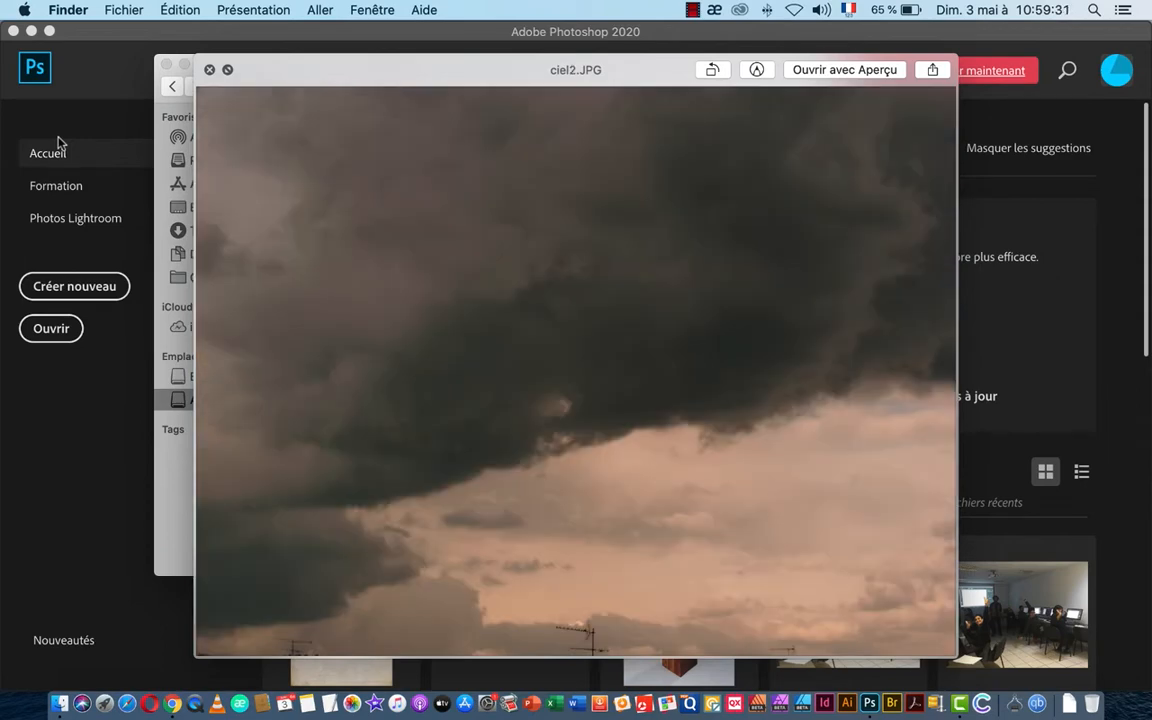
key("Down")
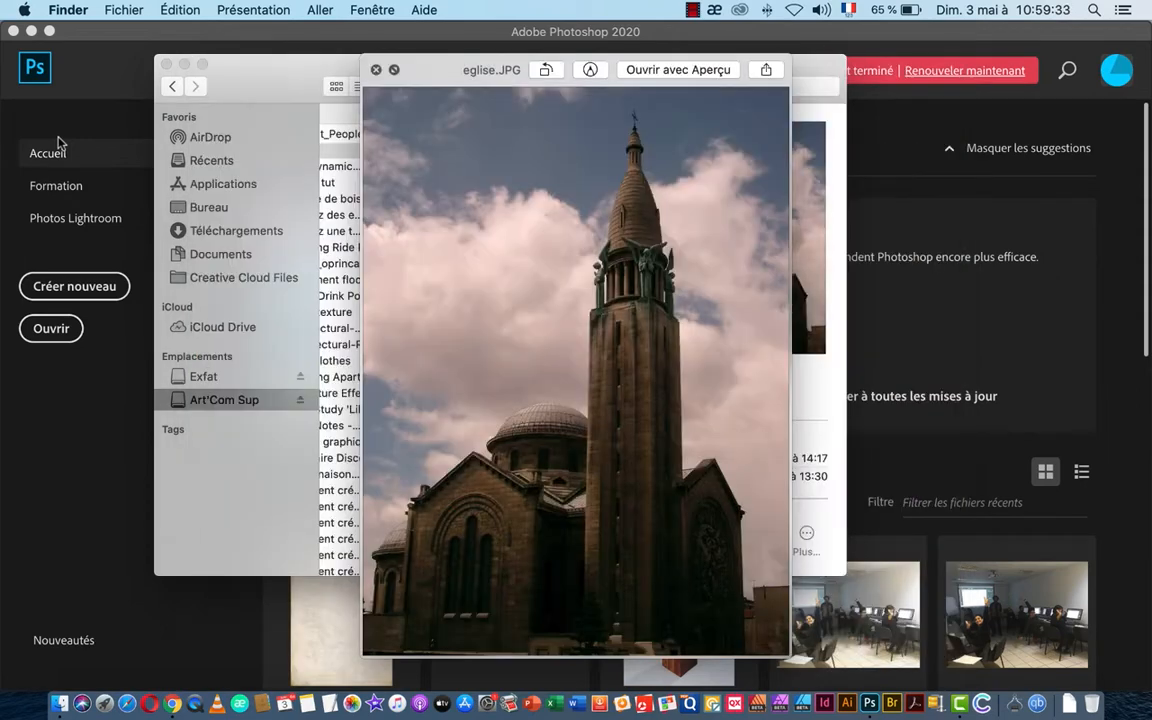
key("Down")
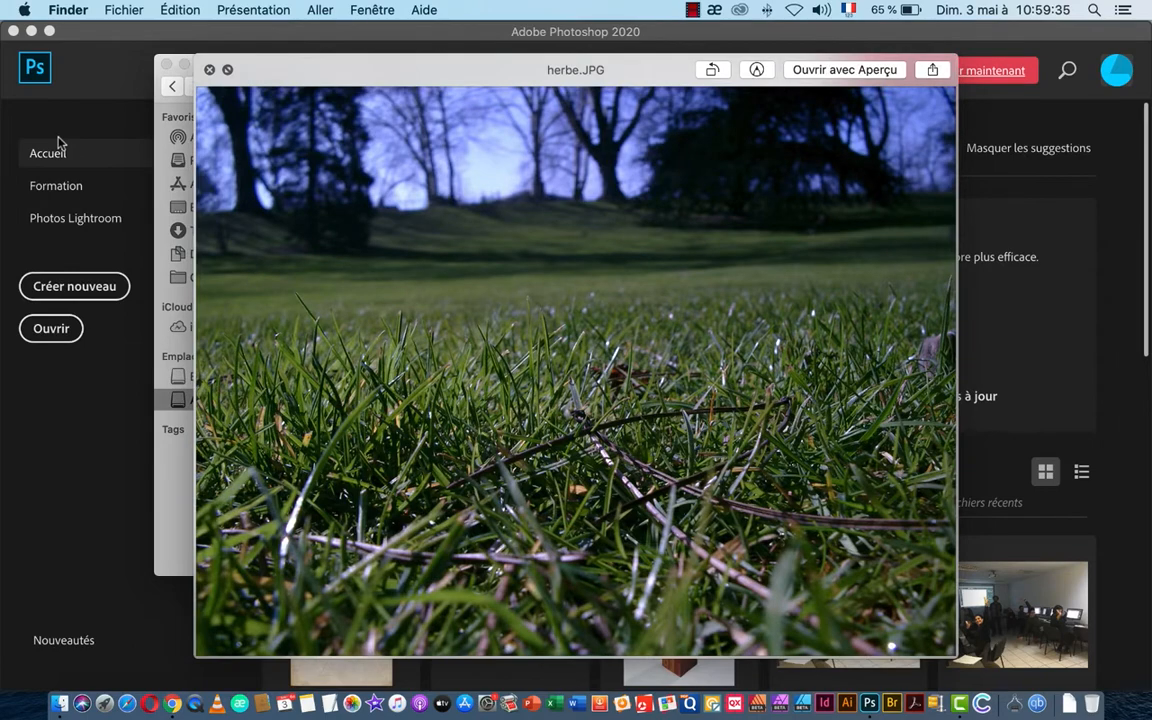
key("Down")
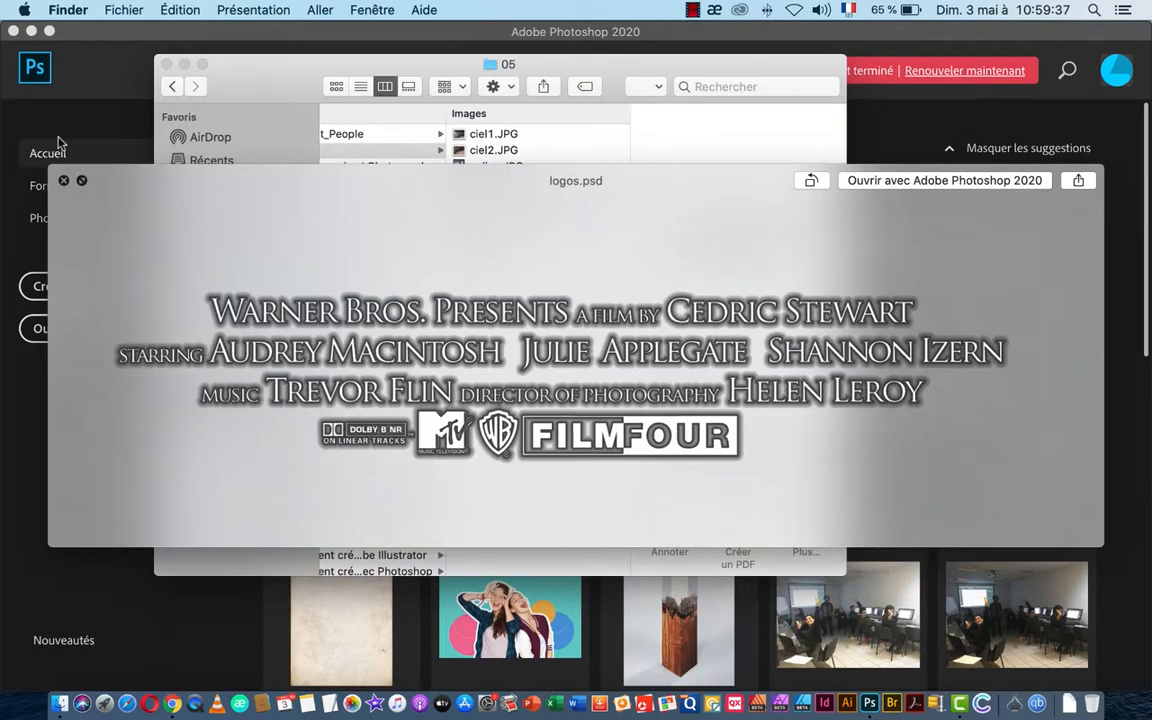
key("Down")
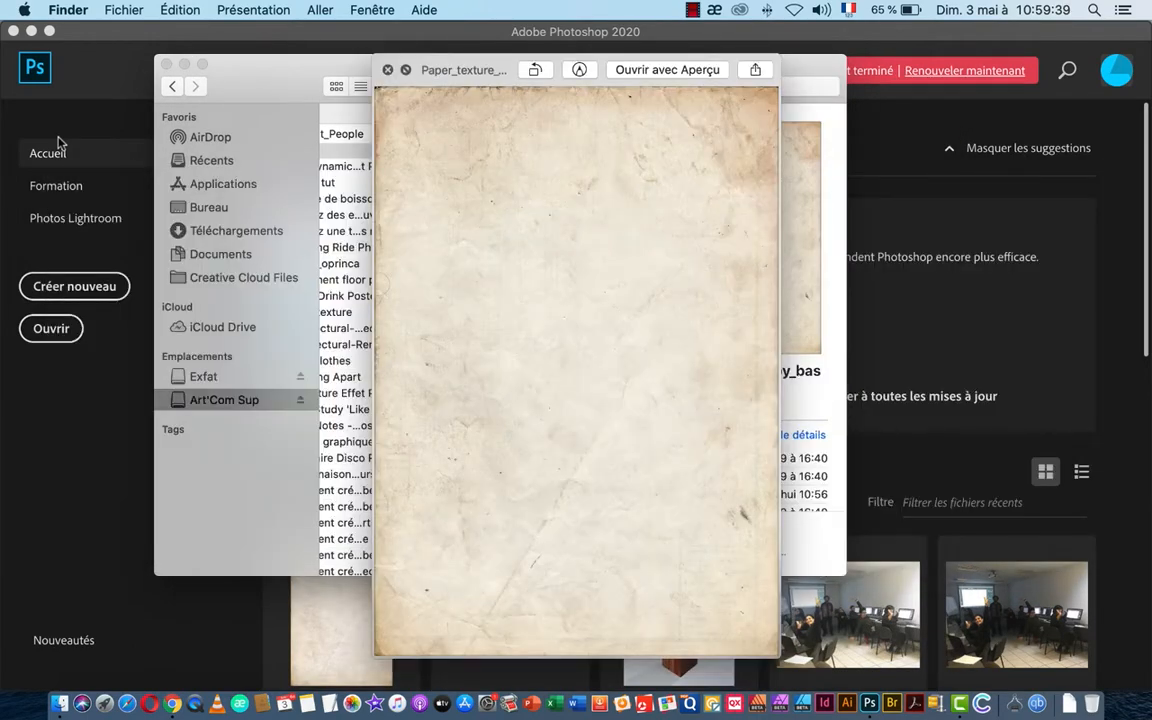
Step: Close the preview and open Paper_texture_v5_by_bashcorpo.jpg in Photoshop
key("space")
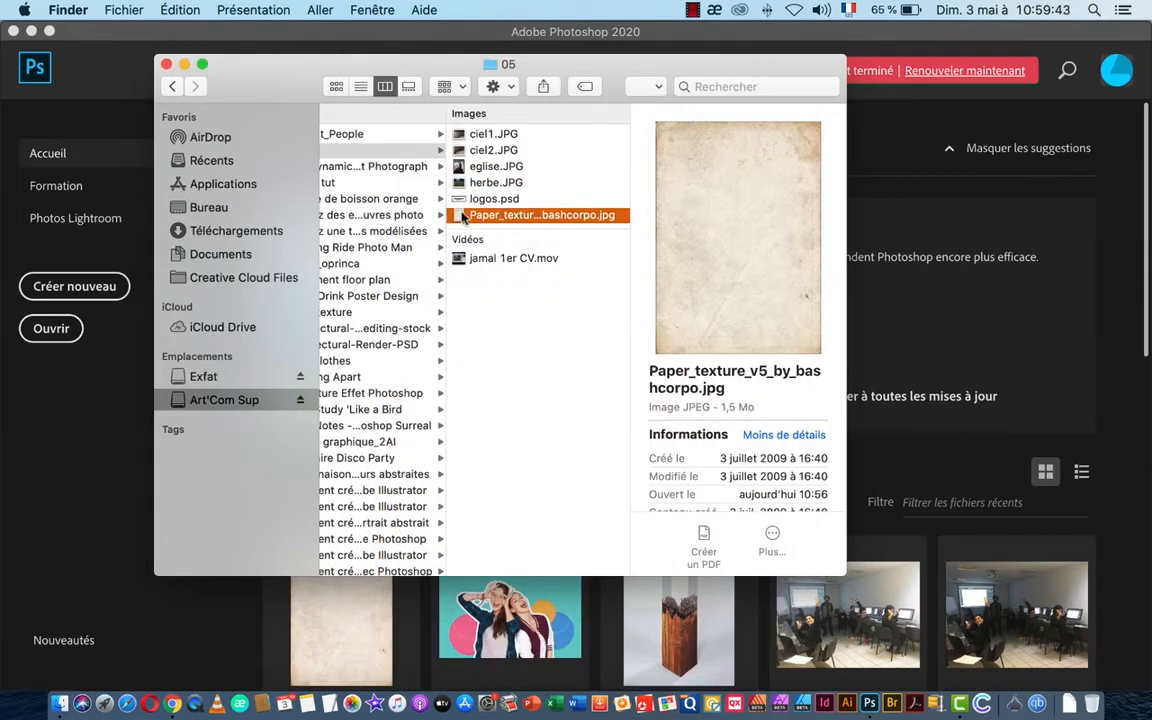
left_click_drag(457, 216, 869, 705)
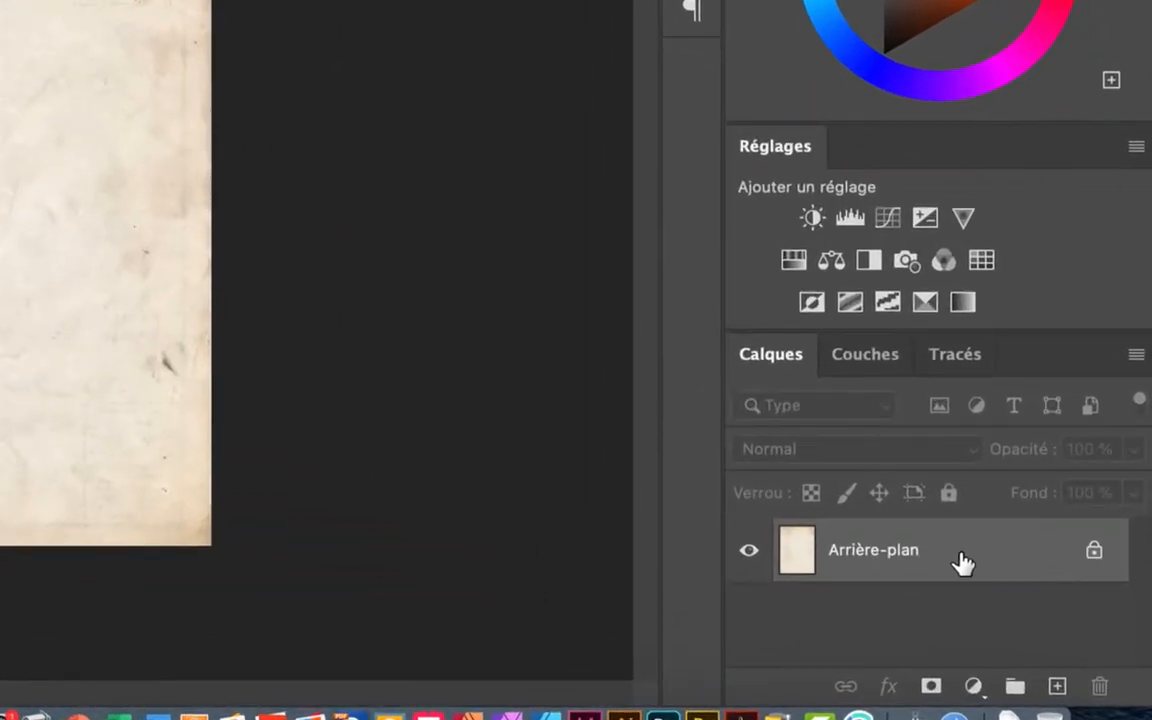
Step: Unlock the background layer by renaming it Texture
double_click(946, 556)
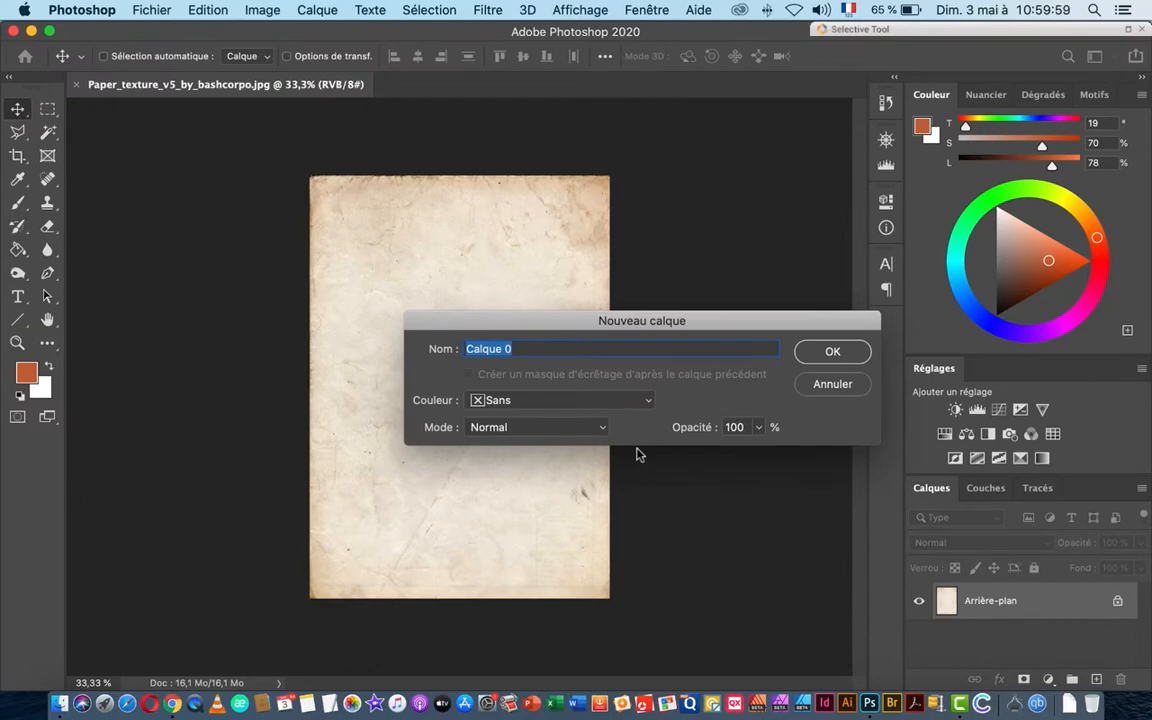
type("Texture")
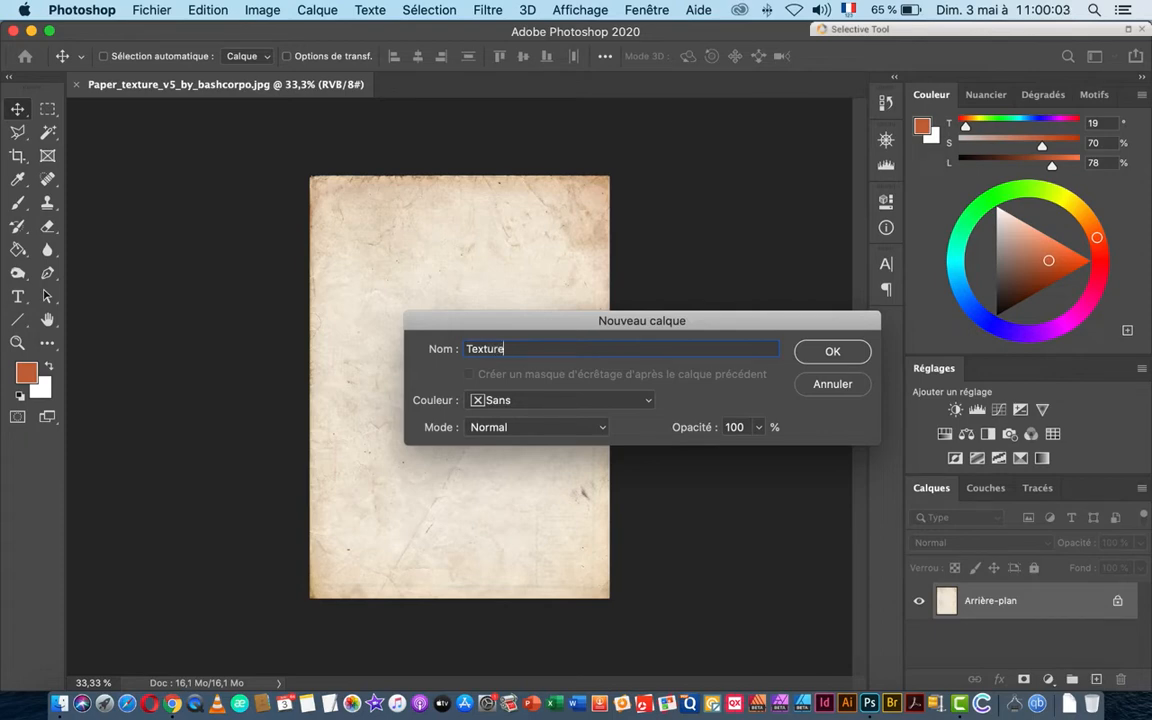
key("Return")
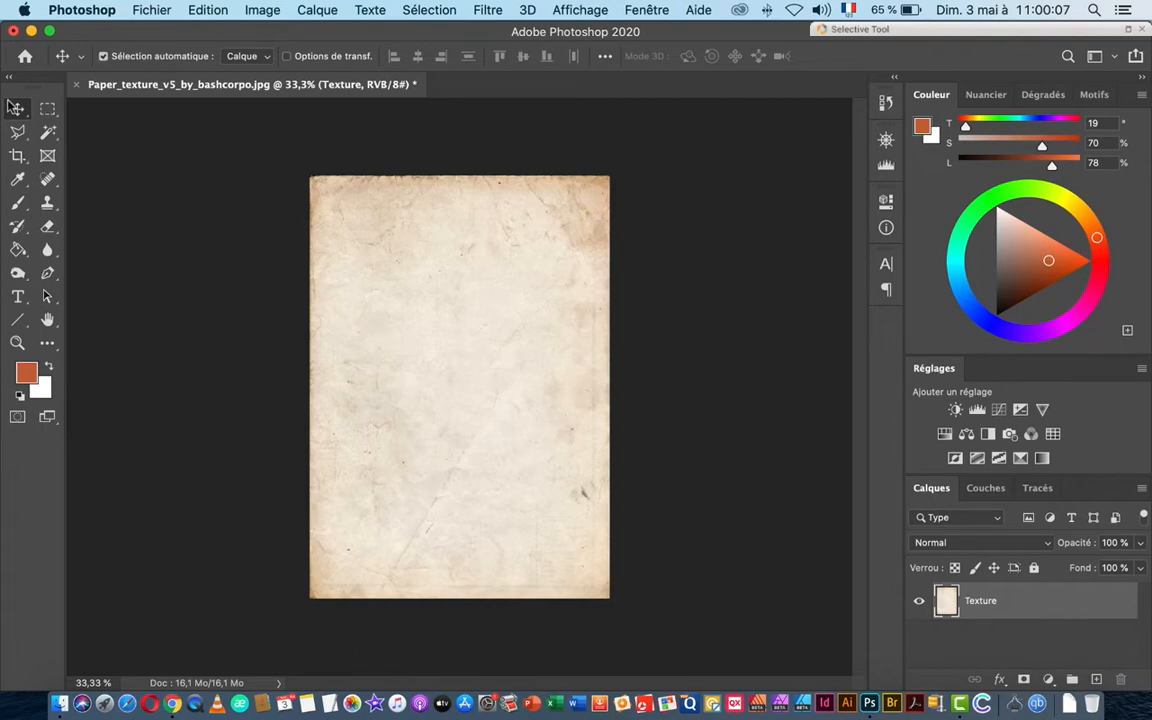
Step: Drag herbe.JPG from the Finder folder onto the poster canvas
key("super+Tab")
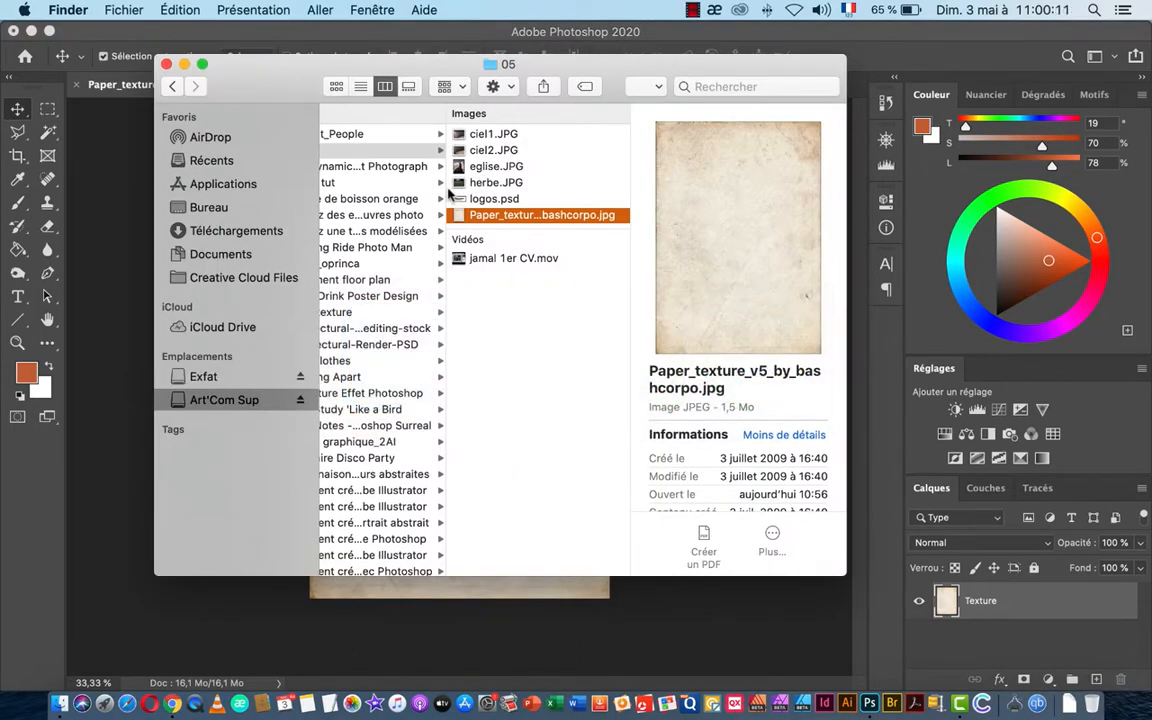
left_click(475, 185)
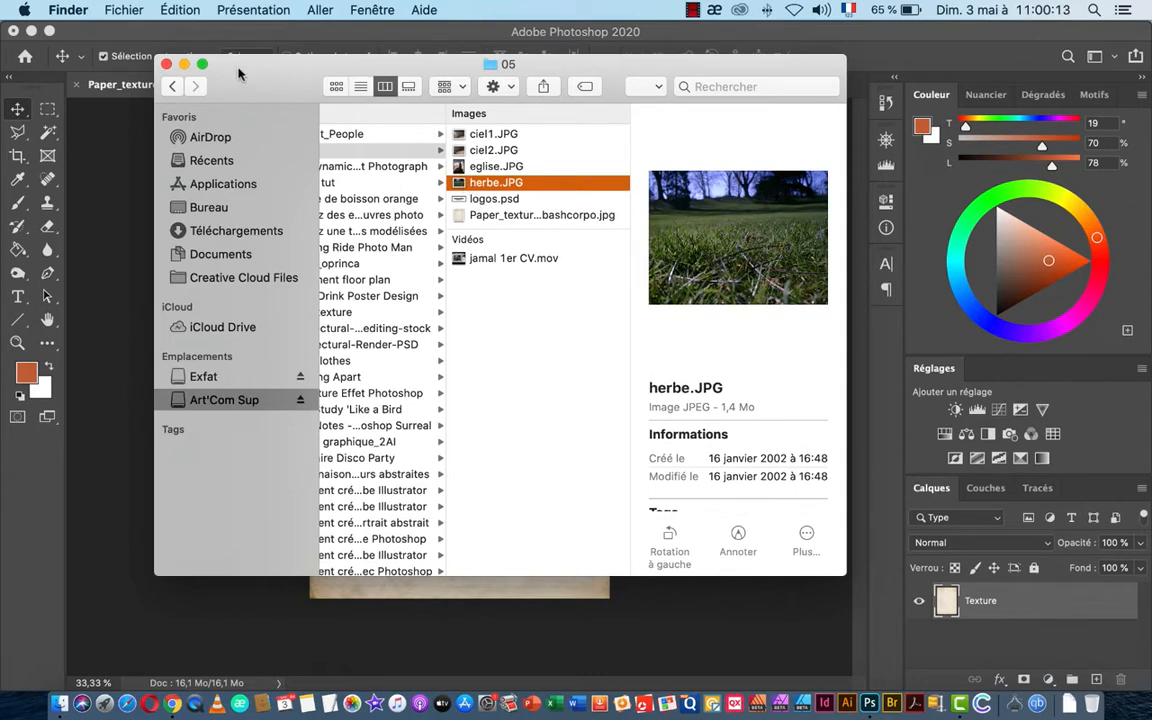
left_click_drag(238, 72, 656, 64)
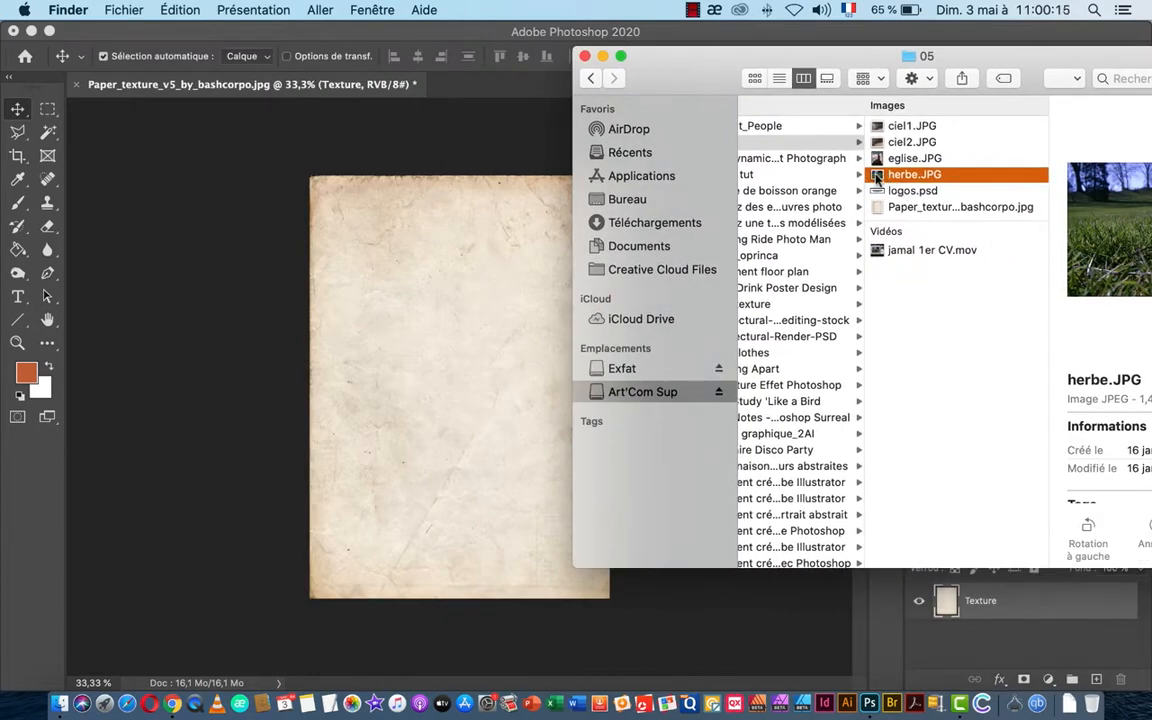
left_click_drag(876, 178, 445, 444)
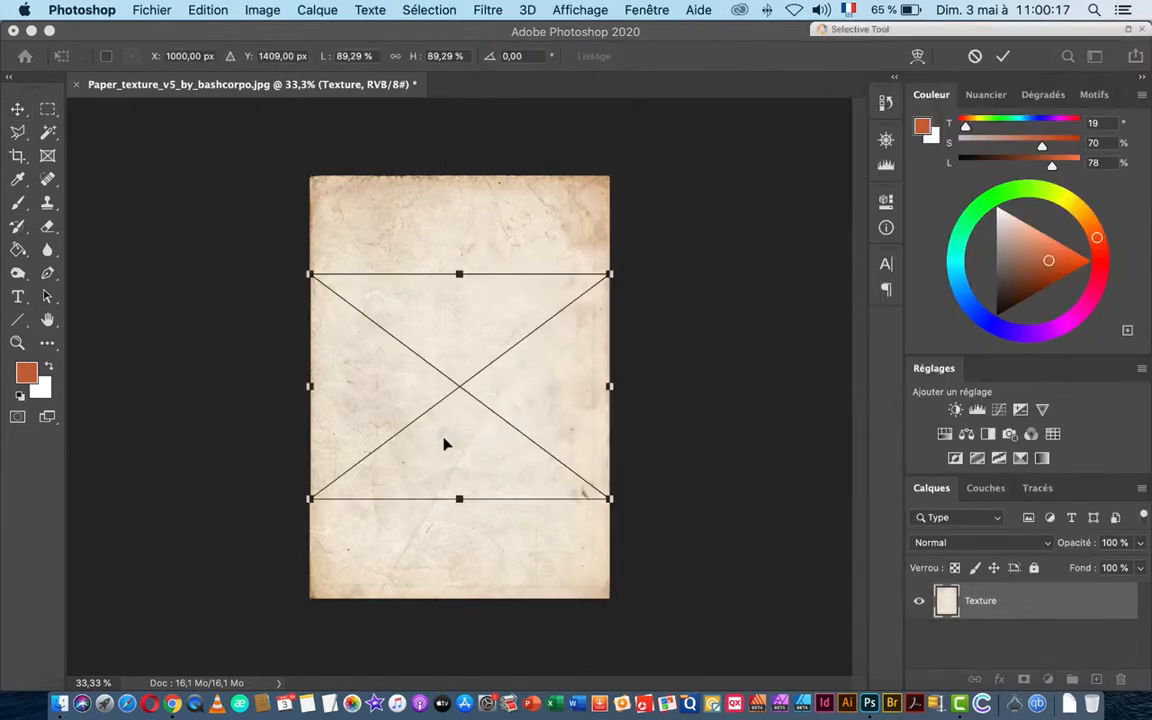
Step: Move the herbe photo down, enlarge and recentre it over the lower canvas, then commit
left_click_drag(440, 341, 433, 441)
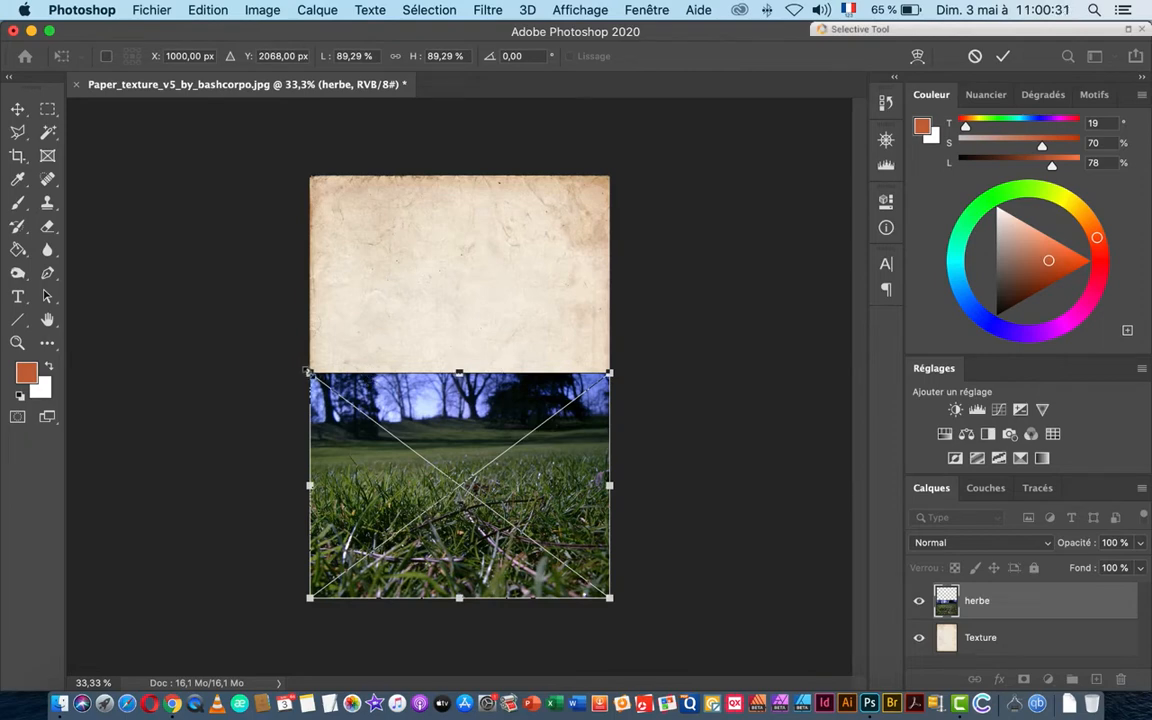
left_click_drag(307, 371, 256, 333)
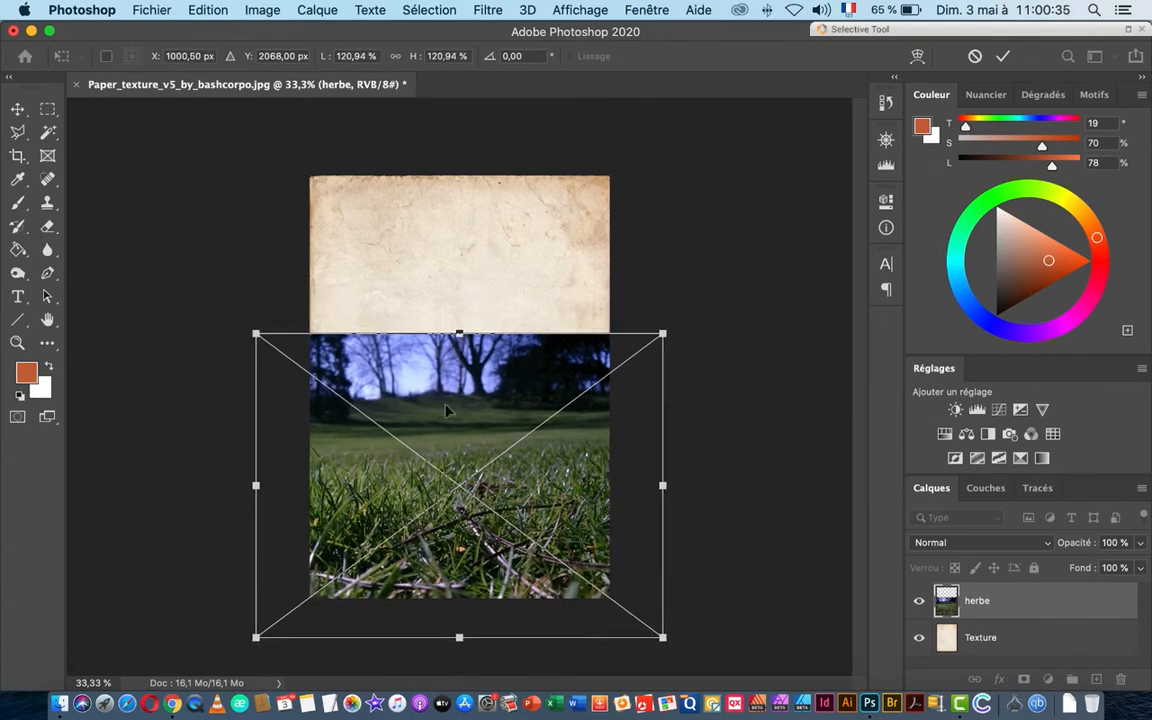
left_click_drag(446, 414, 445, 378)
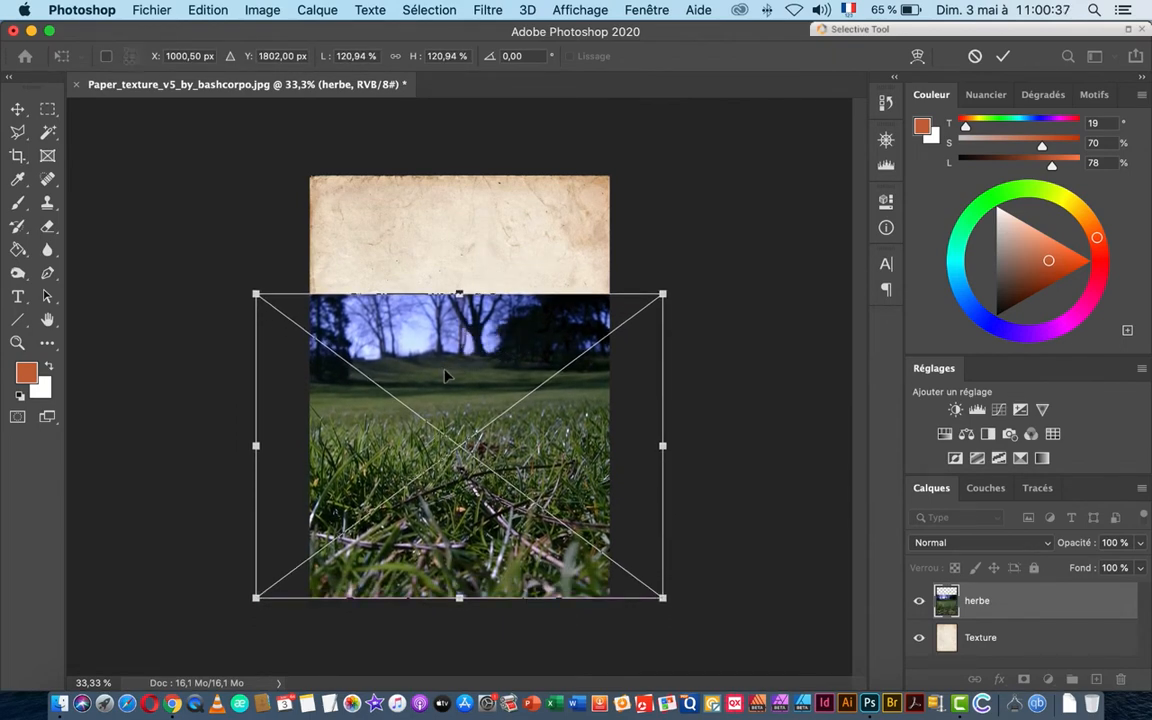
left_click_drag(459, 292, 459, 314)
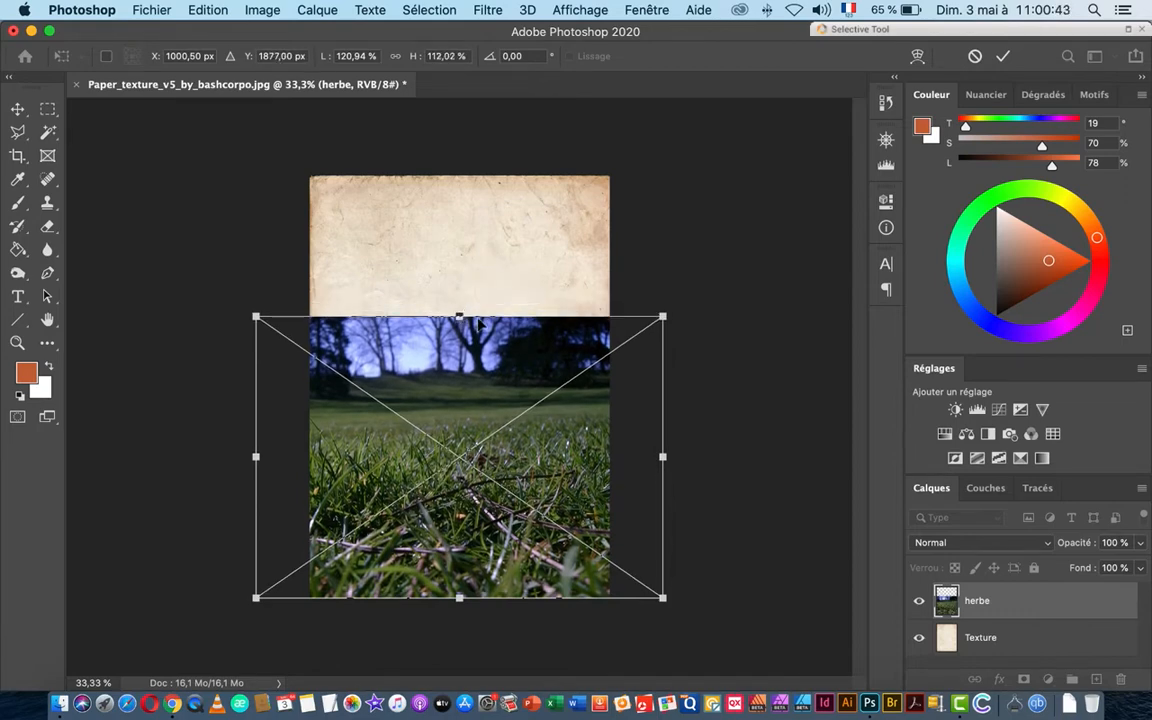
key("super+z")
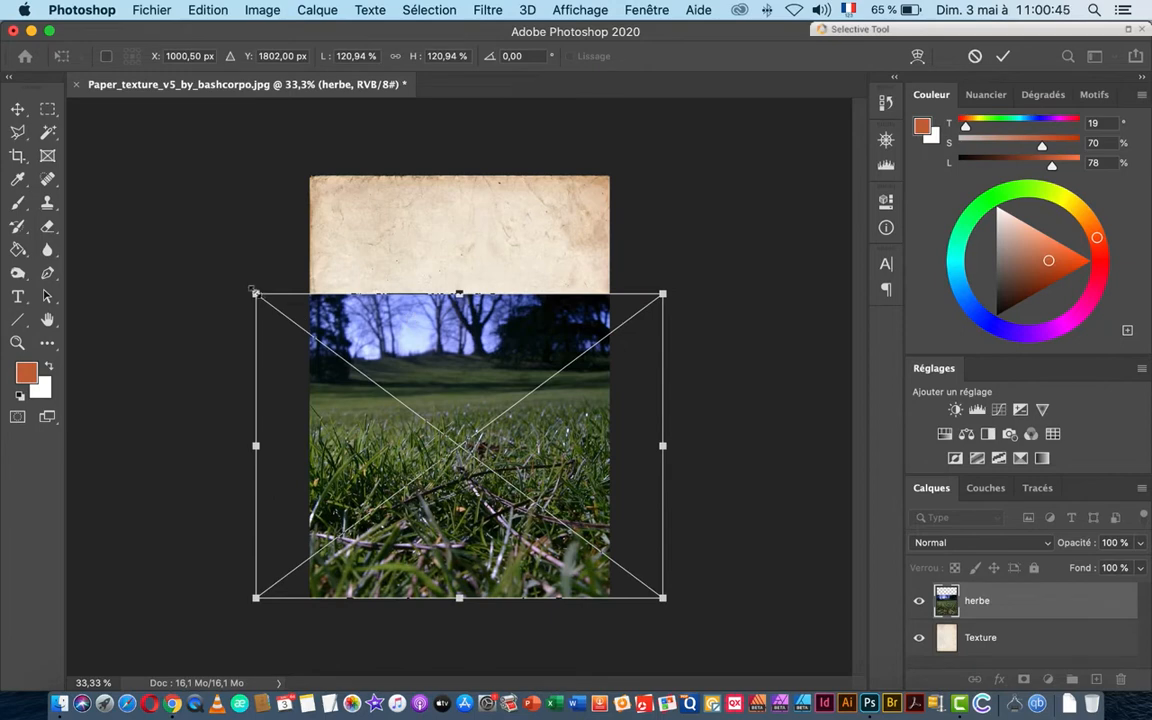
left_click_drag(252, 290, 282, 320)
left_click_drag(571, 341, 548, 343)
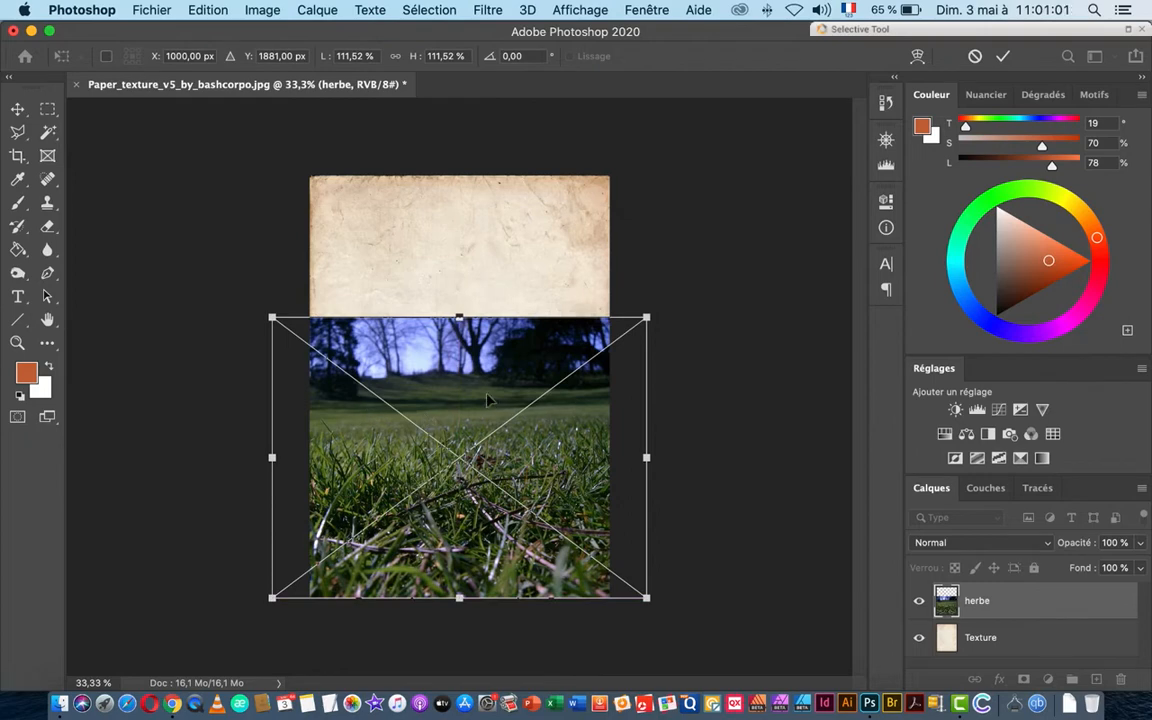
key("Return")
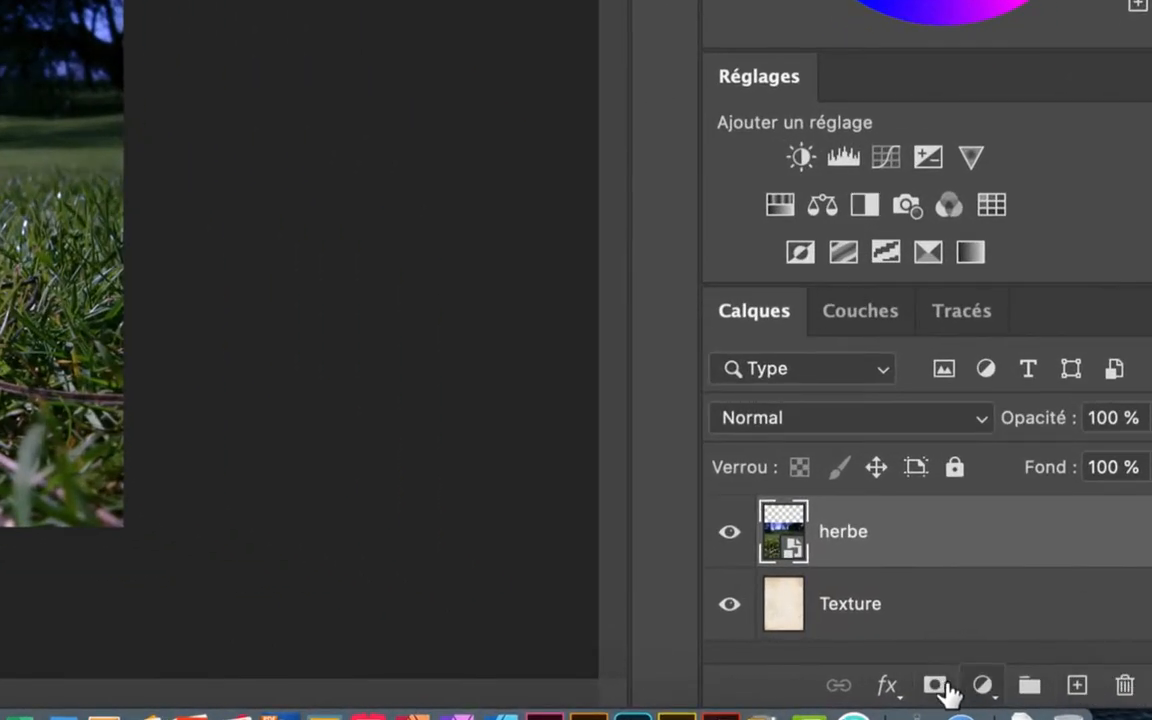
Step: Add a layer mask to herbe and set up the Brush tool with black
left_click(945, 688)
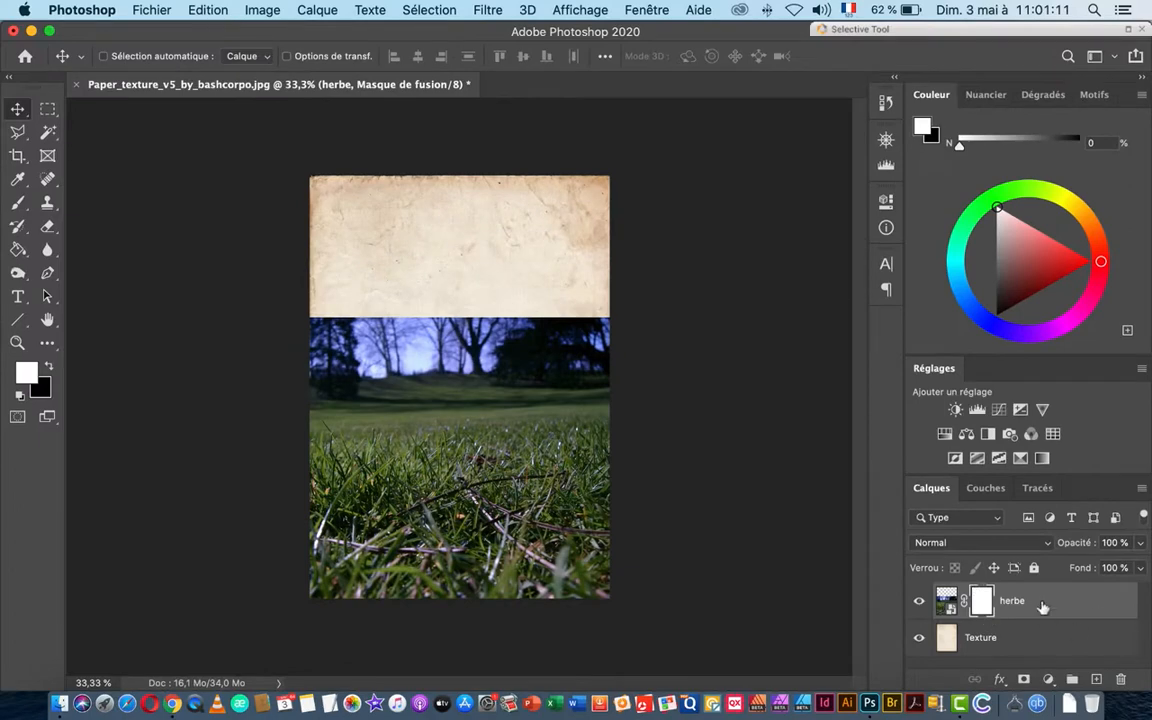
left_click(17, 205)
left_click(46, 368)
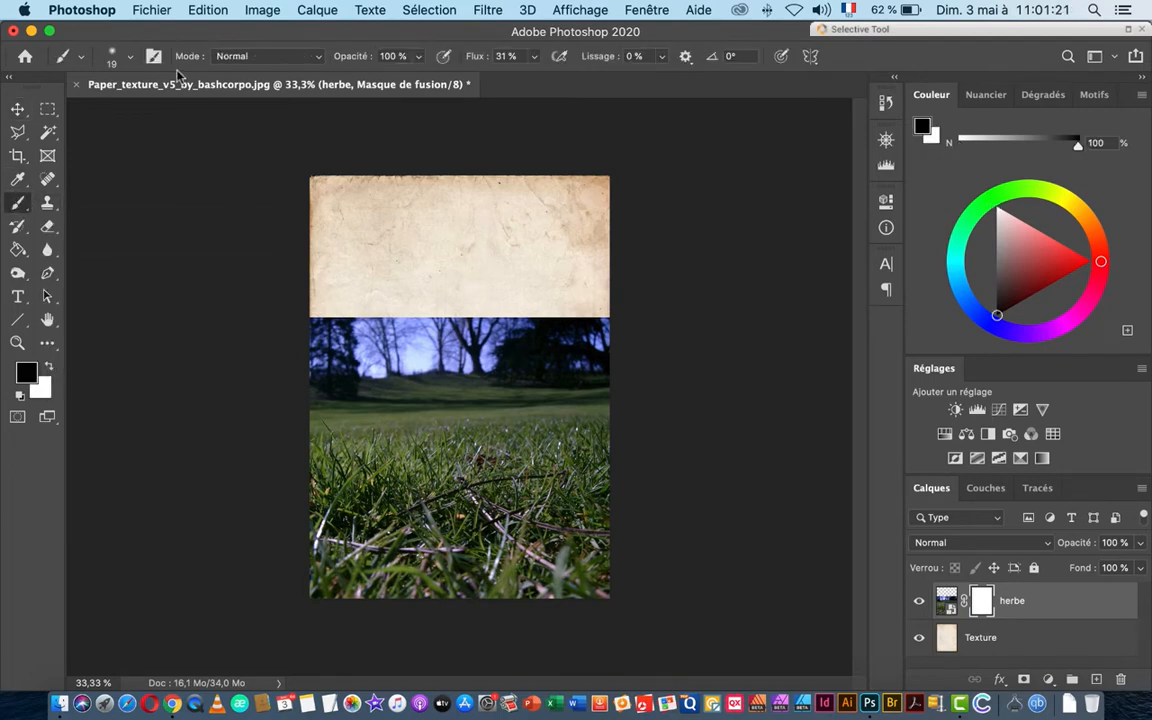
Step: Choose the 60 px pastel brush from the dry brushes preset group
left_click(130, 58)
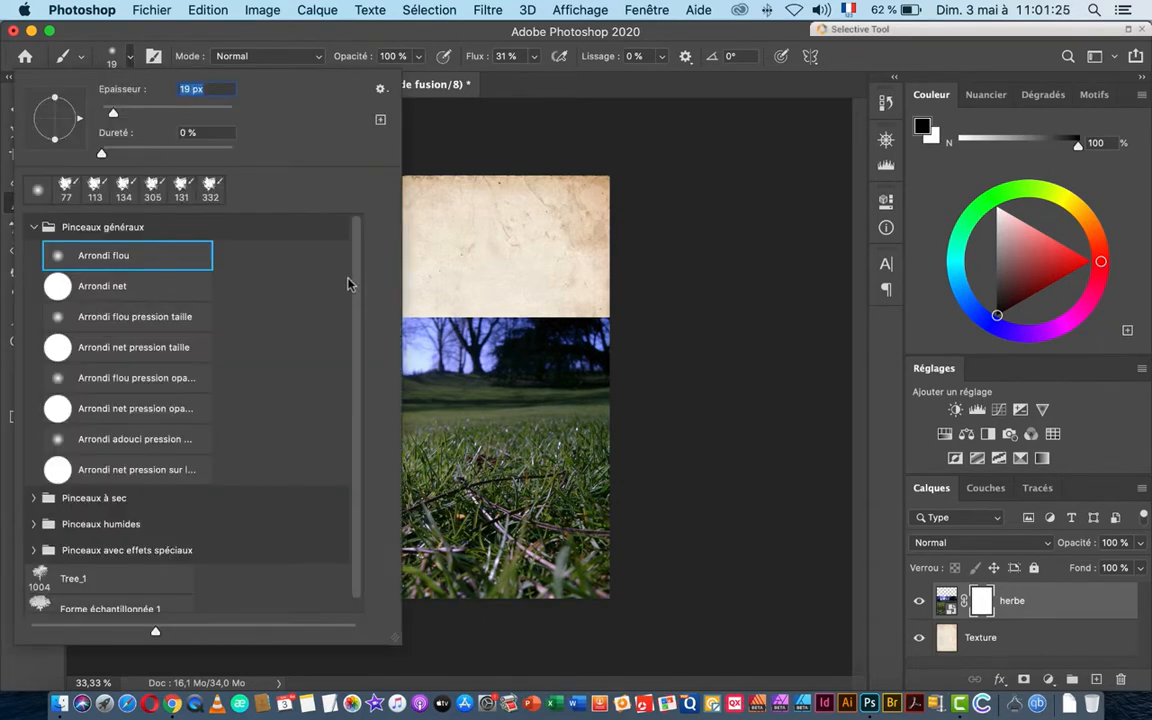
scroll(350, 285, "down", 1)
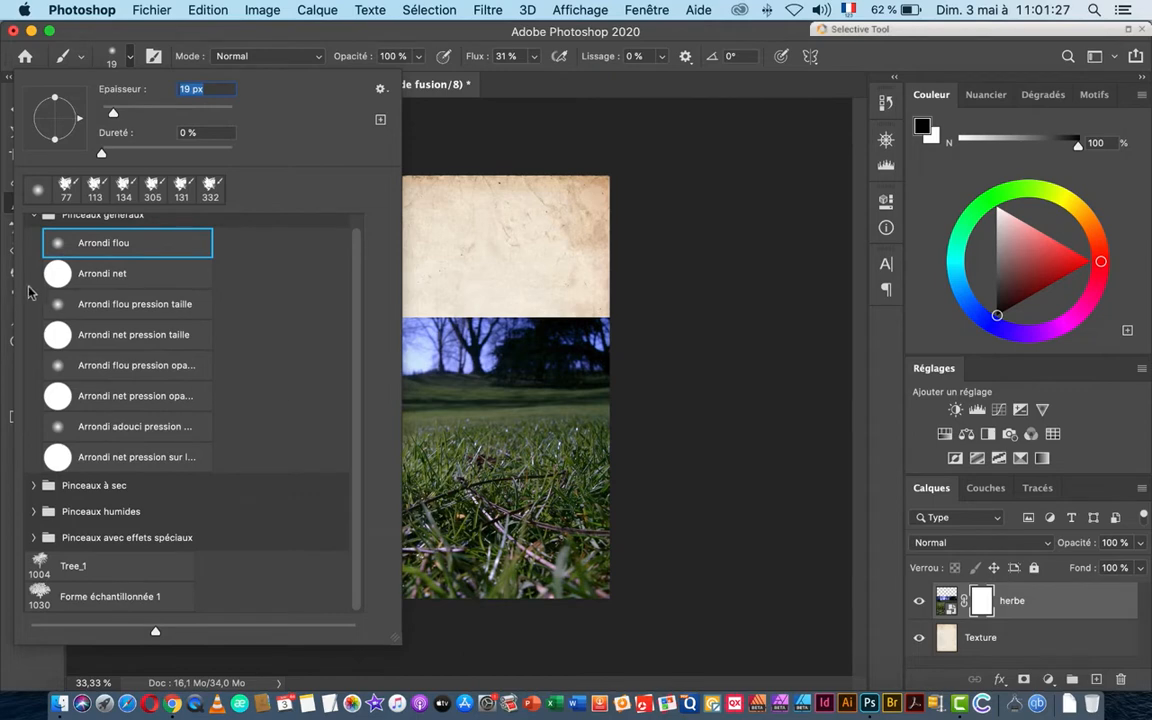
scroll(39, 260, "up", 1)
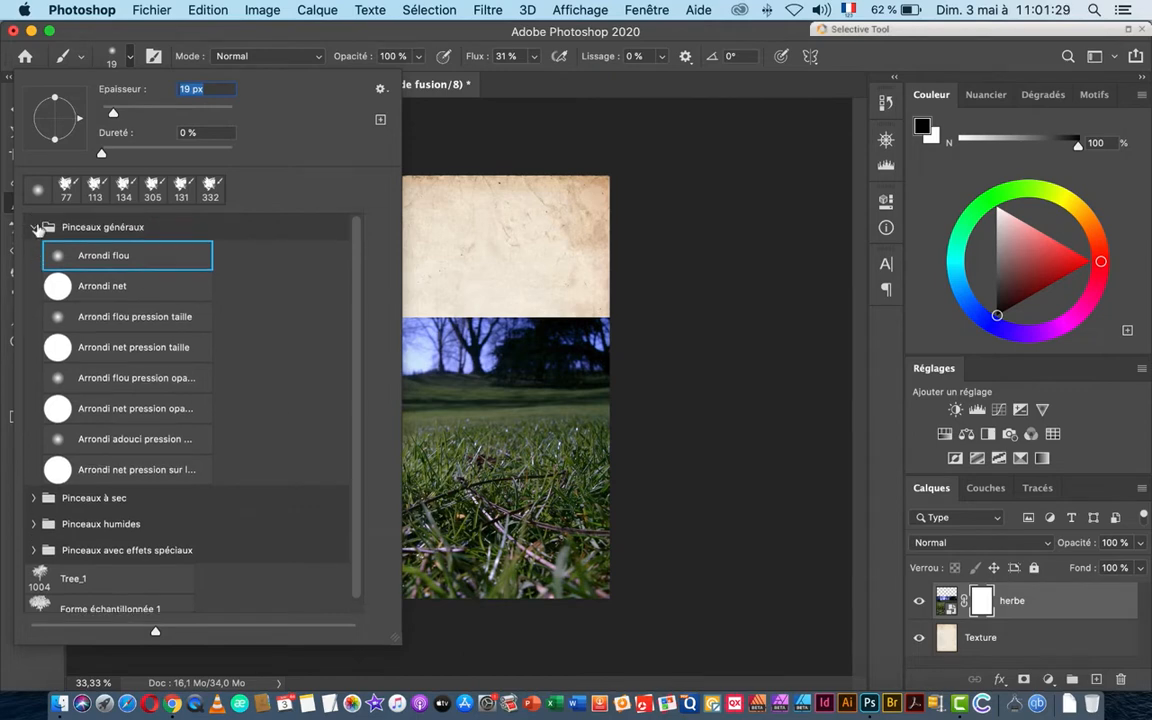
left_click(36, 228)
left_click(34, 254)
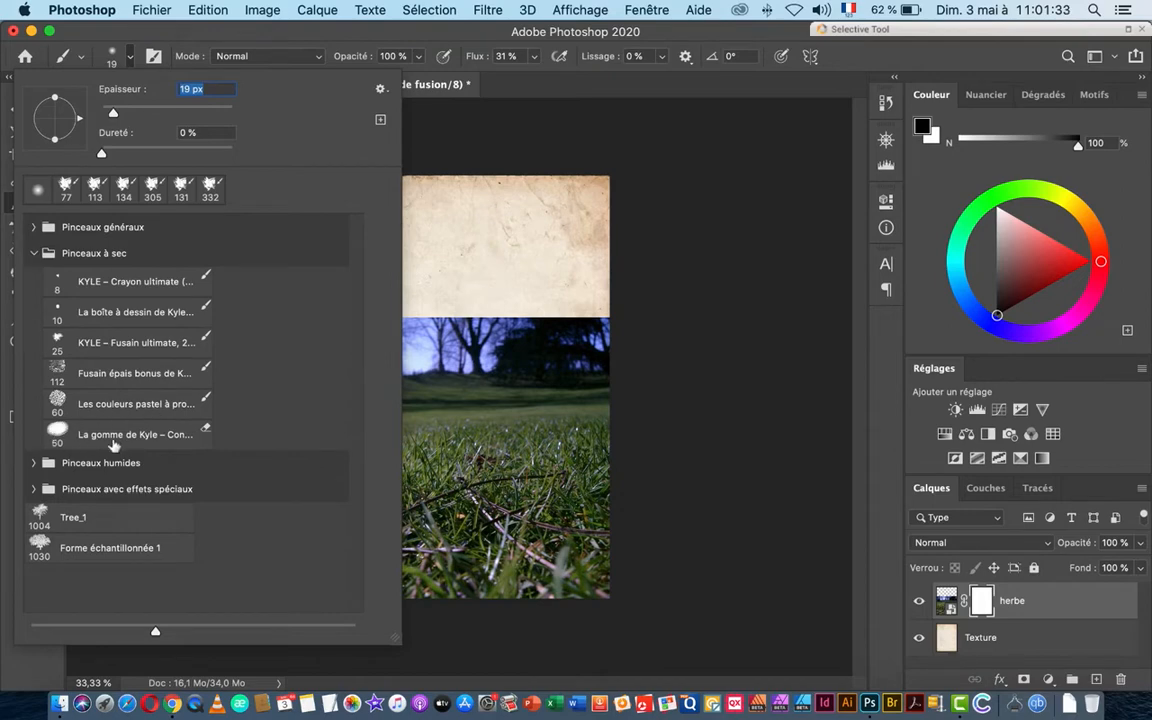
left_click(96, 409)
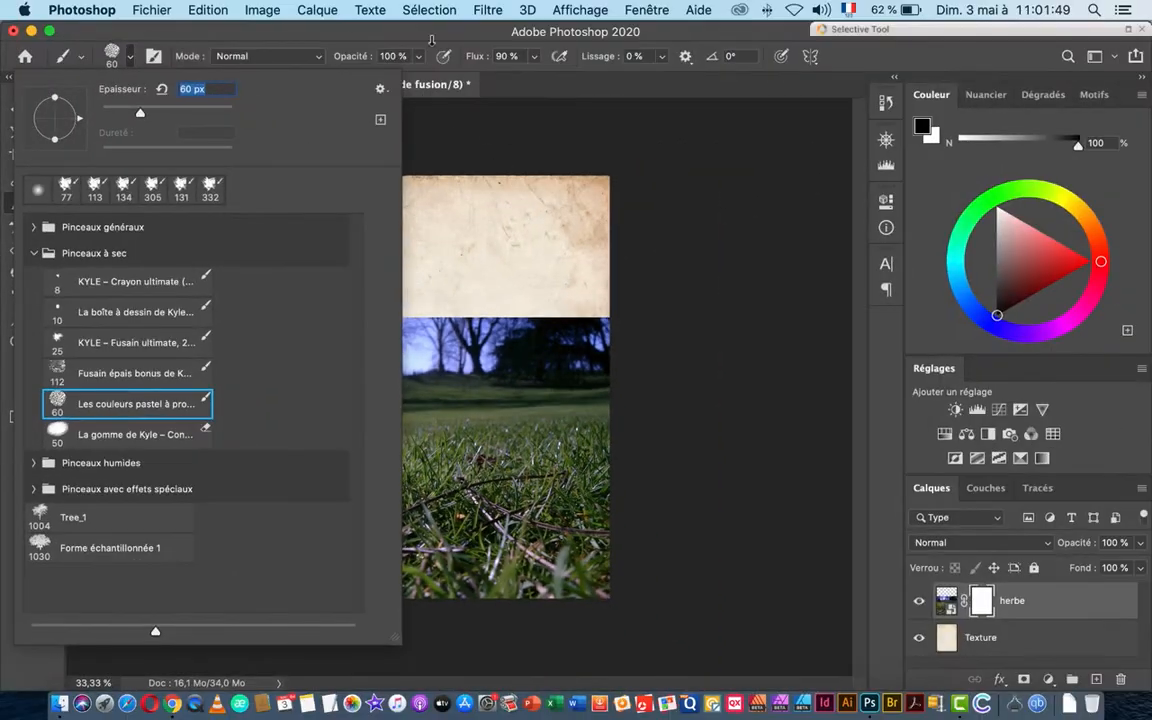
left_click(338, 38)
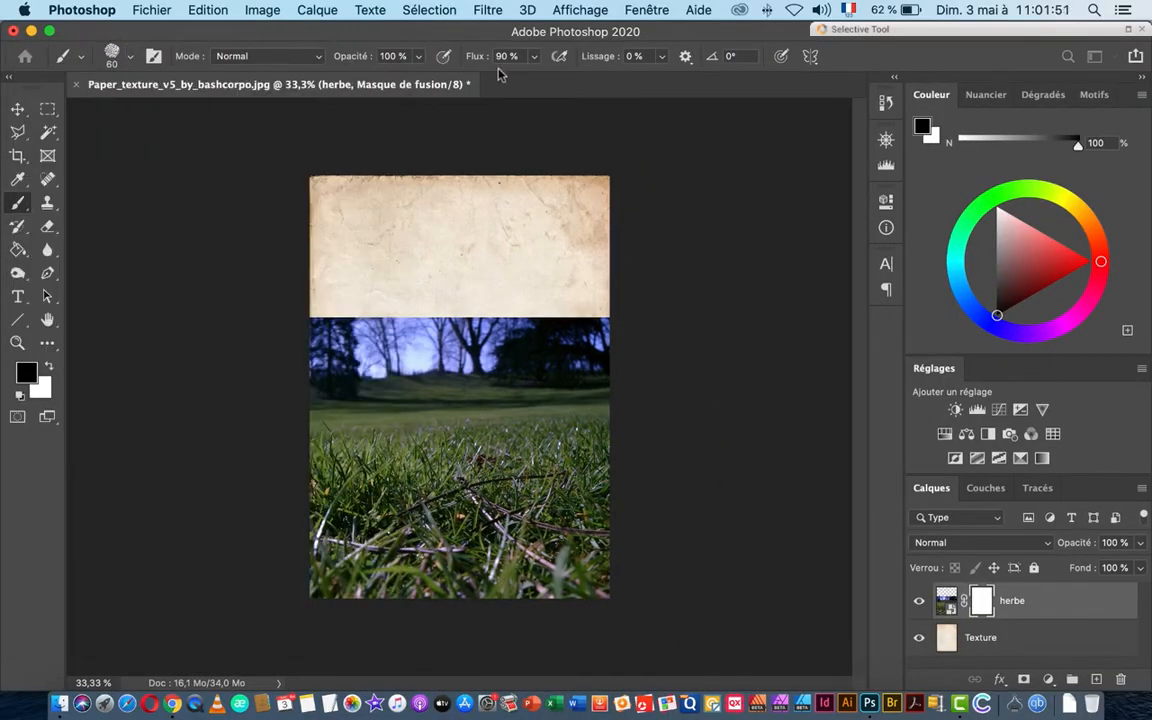
Step: Set brush flow to 100% and paint a ragged black strip across the horizon on the mask
left_click_drag(469, 62, 573, 67)
left_click_drag(324, 378, 458, 378)
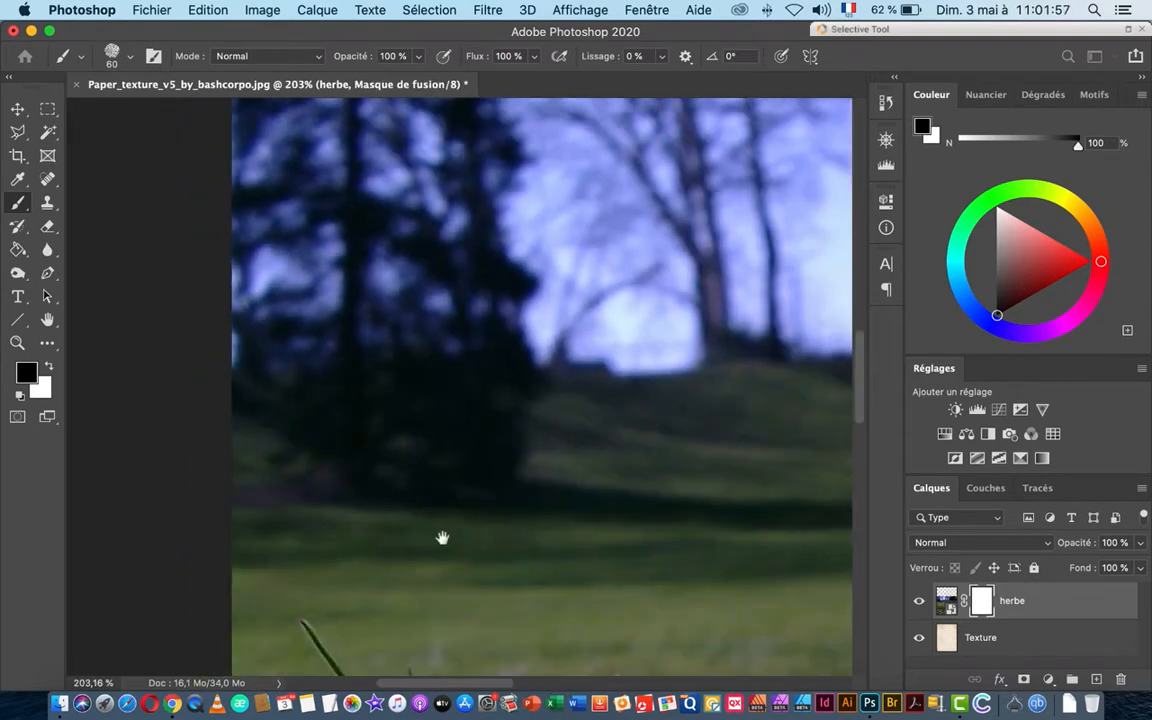
mouse_move(239, 530)
left_mouse_down()
mouse_move(745, 523)
mouse_move(487, 526)
mouse_move(111, 500)
mouse_move(752, 504)
mouse_move(257, 523)
mouse_move(597, 516)
left_mouse_up()
left_click_drag(673, 510, 343, 526)
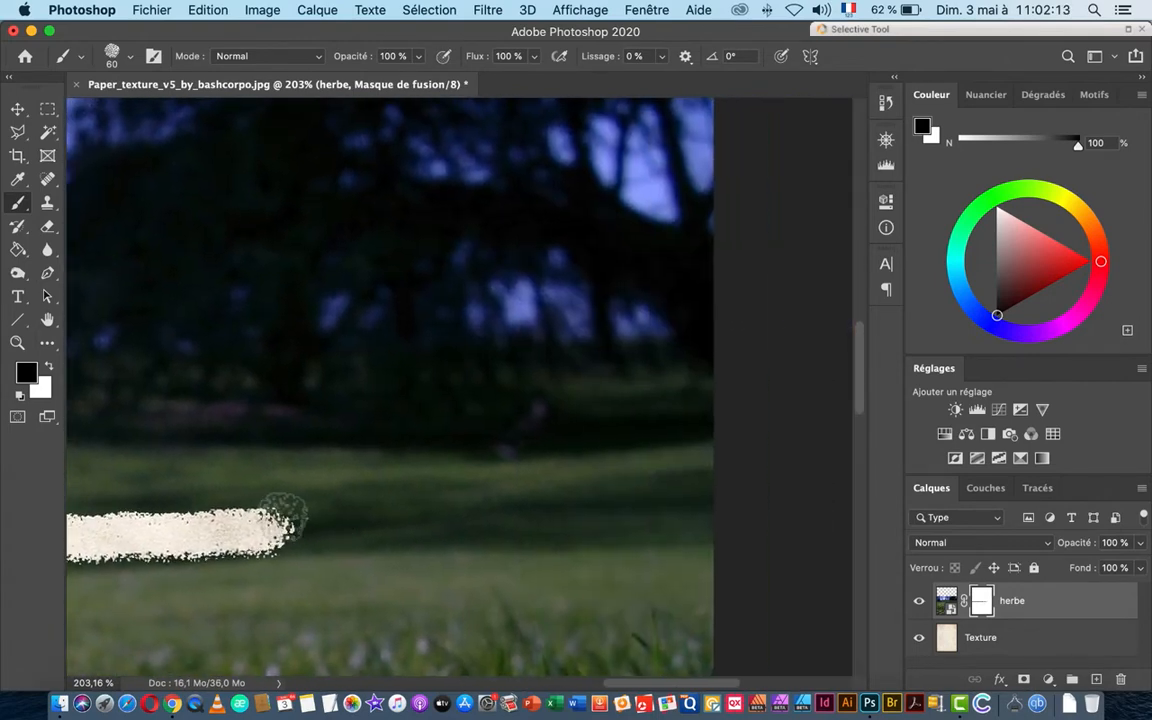
left_click_drag(249, 526, 500, 512)
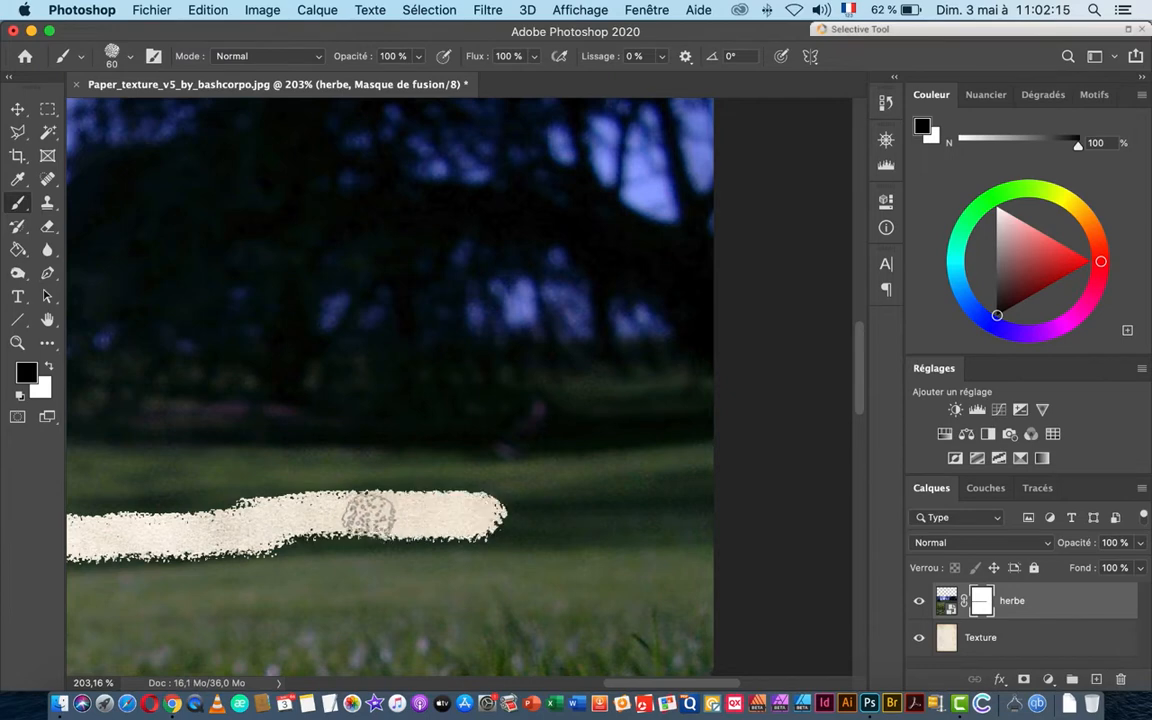
left_click_drag(275, 518, 737, 510)
mouse_move(558, 478)
left_mouse_down()
mouse_move(677, 457)
mouse_move(562, 423)
mouse_move(551, 455)
left_mouse_up()
key("super+0")
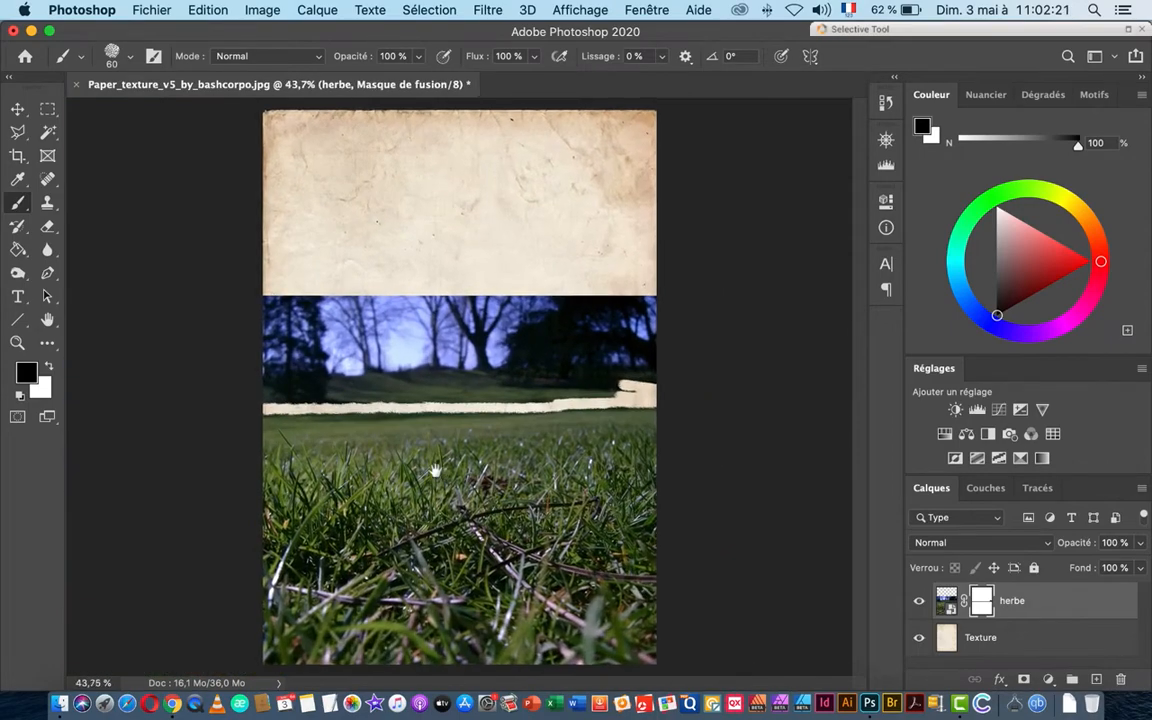
Step: Draw a Polygonal Lasso selection around the trees-and-sky band above the paper strip
left_click(18, 130)
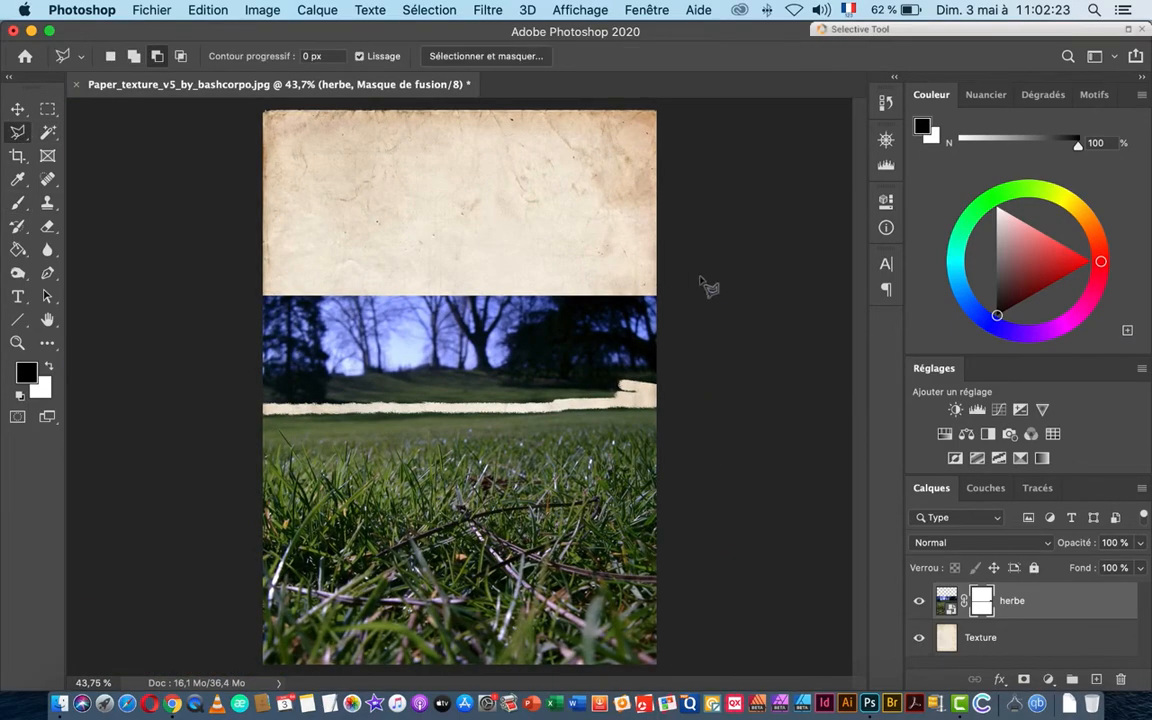
left_click(644, 277)
left_click(222, 265)
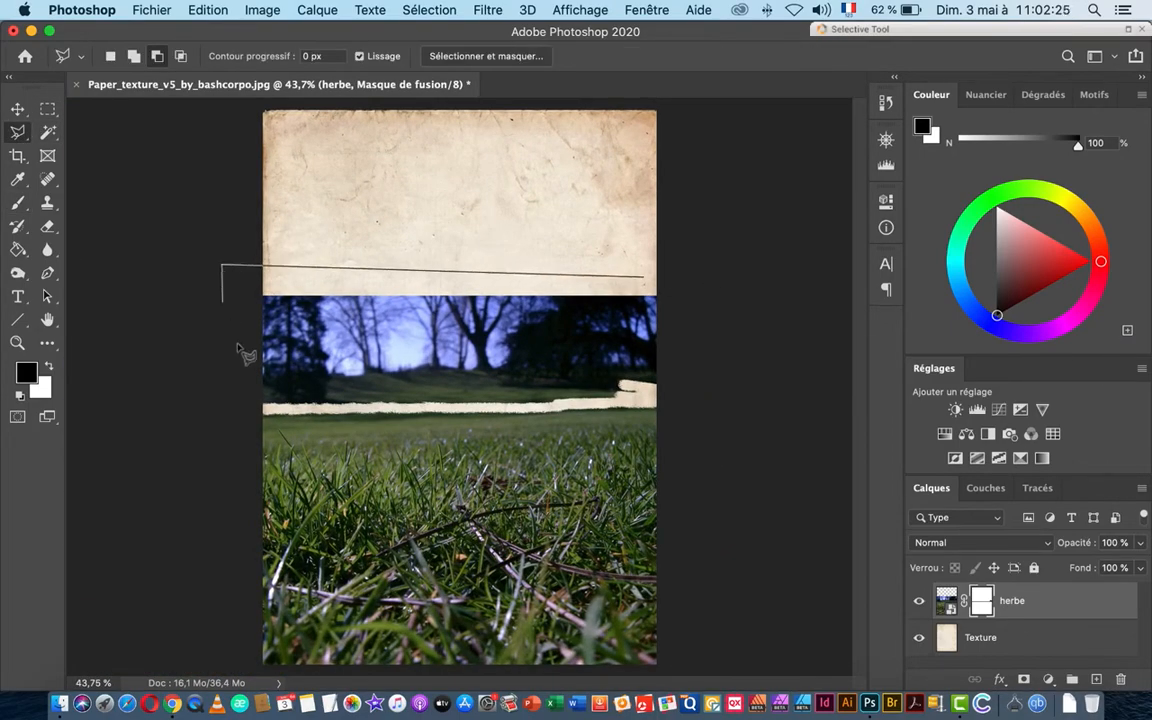
left_click(247, 407)
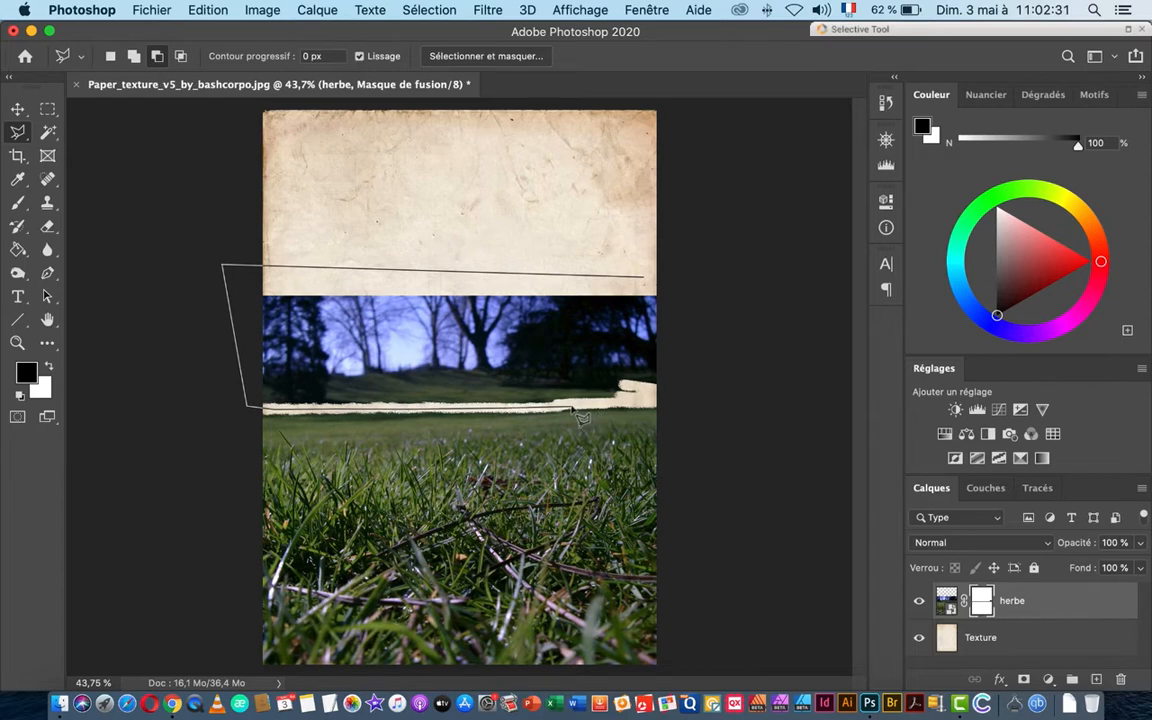
left_click(675, 400)
left_click(688, 297)
left_click(649, 284)
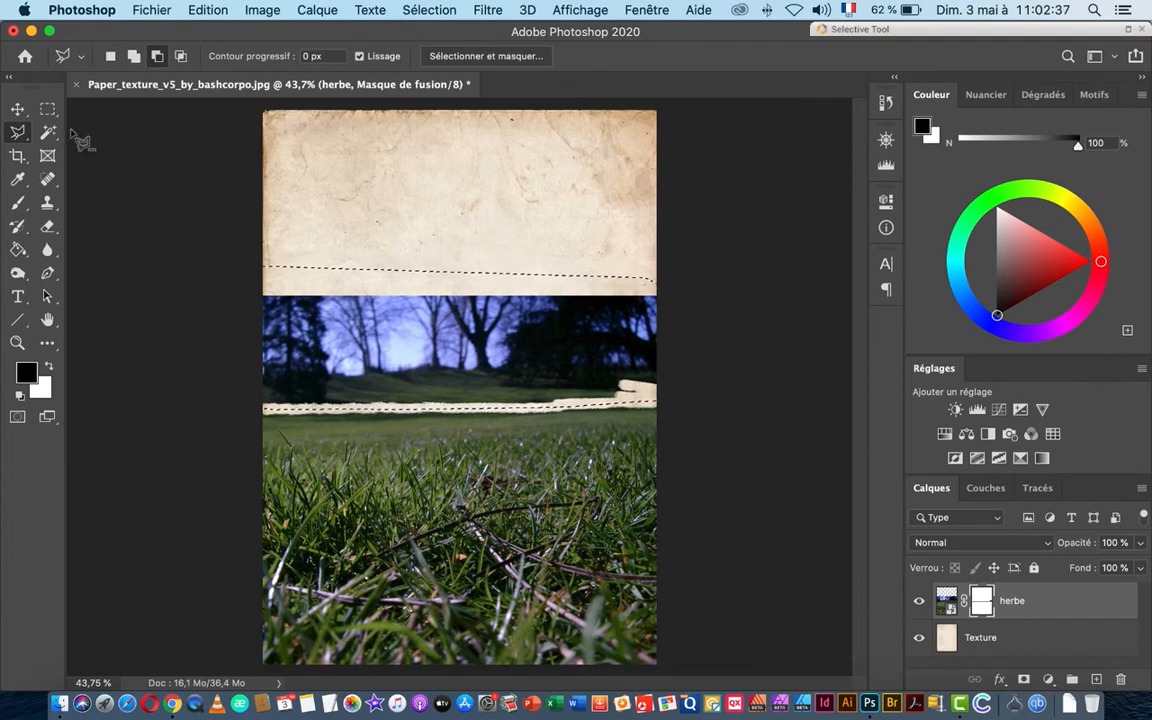
Step: Fill the selection with black on the herbe mask using Edition > Remplir
left_click(206, 12)
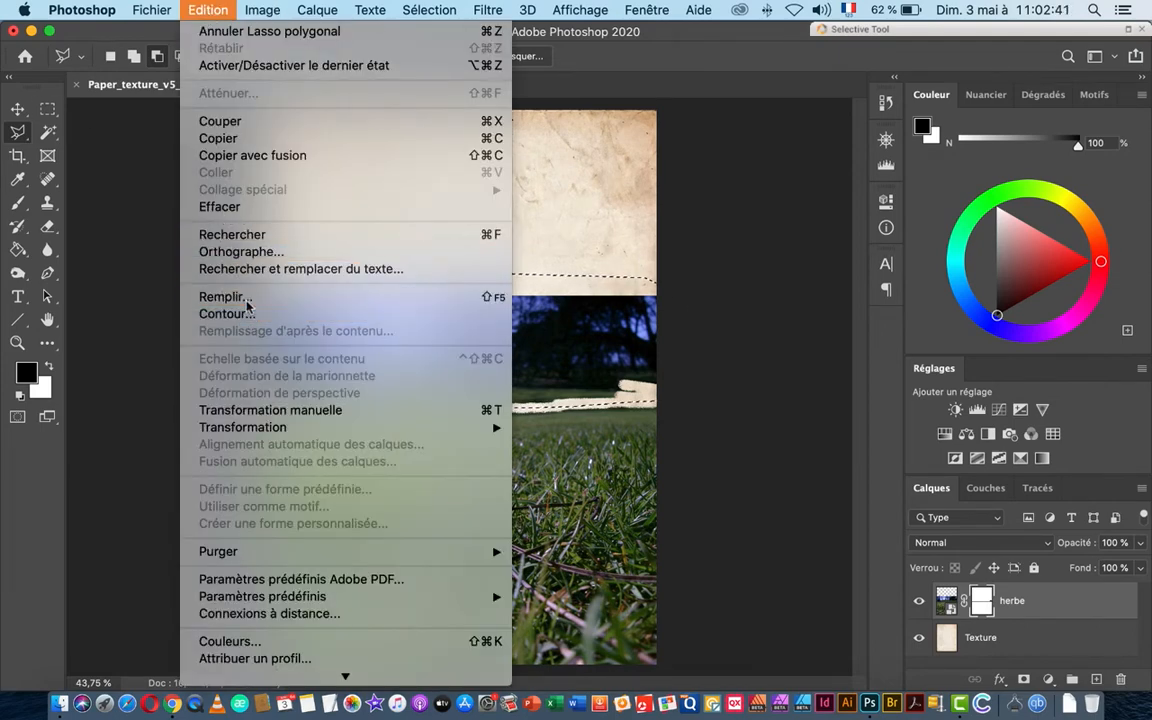
left_click(246, 299)
left_click(830, 328)
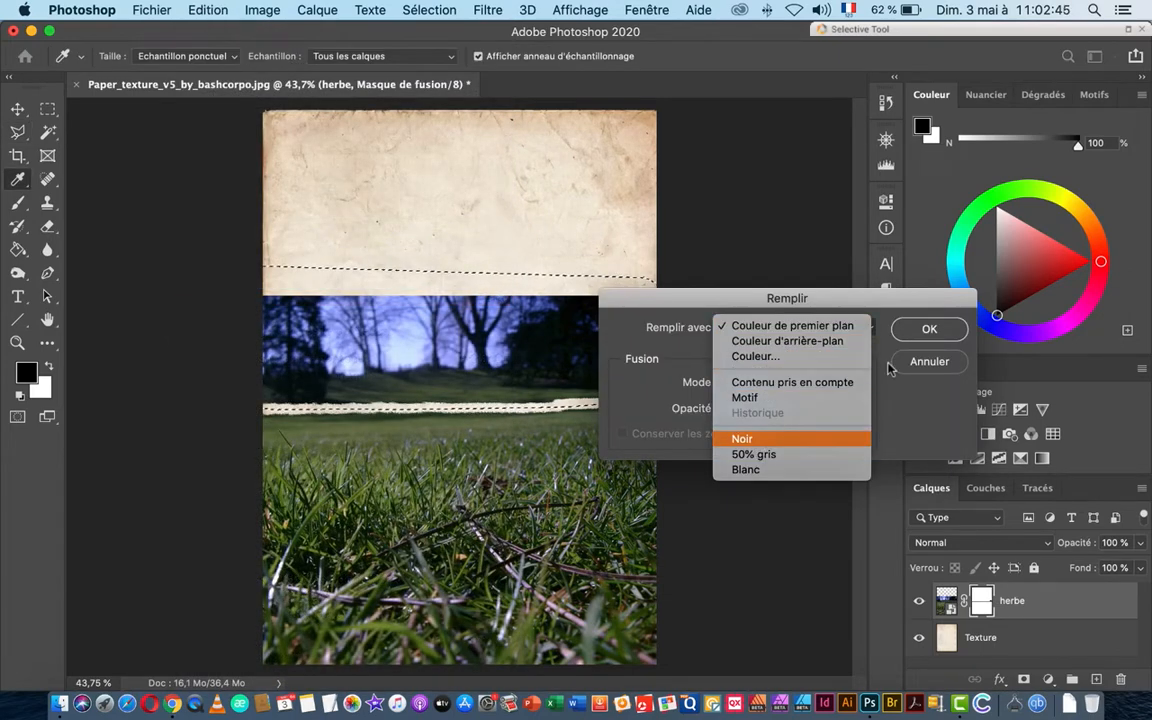
left_click(743, 438)
key("Return")
key("l")
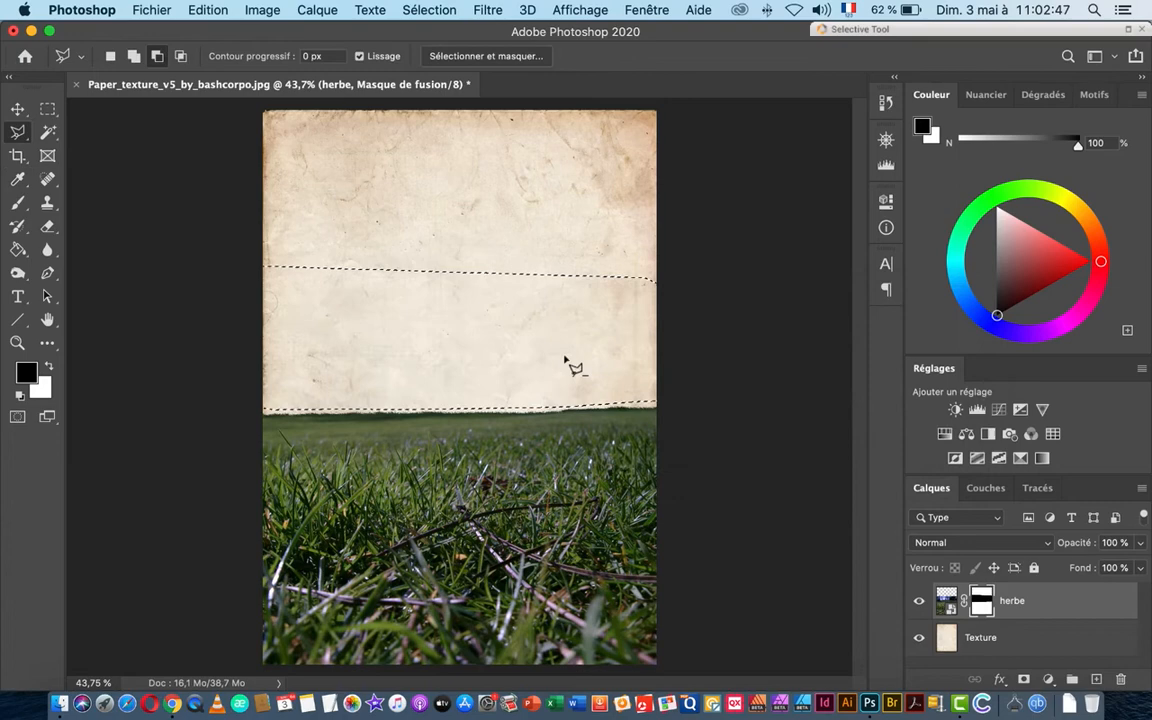
left_click(17, 109)
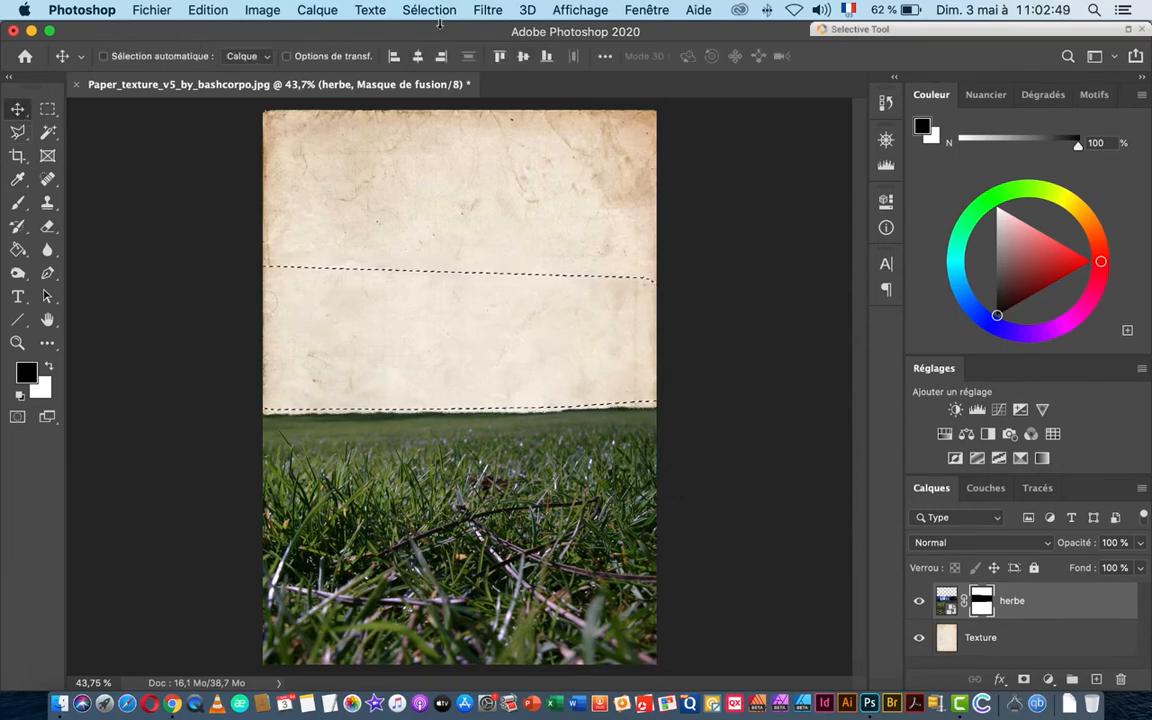
left_click(16, 134)
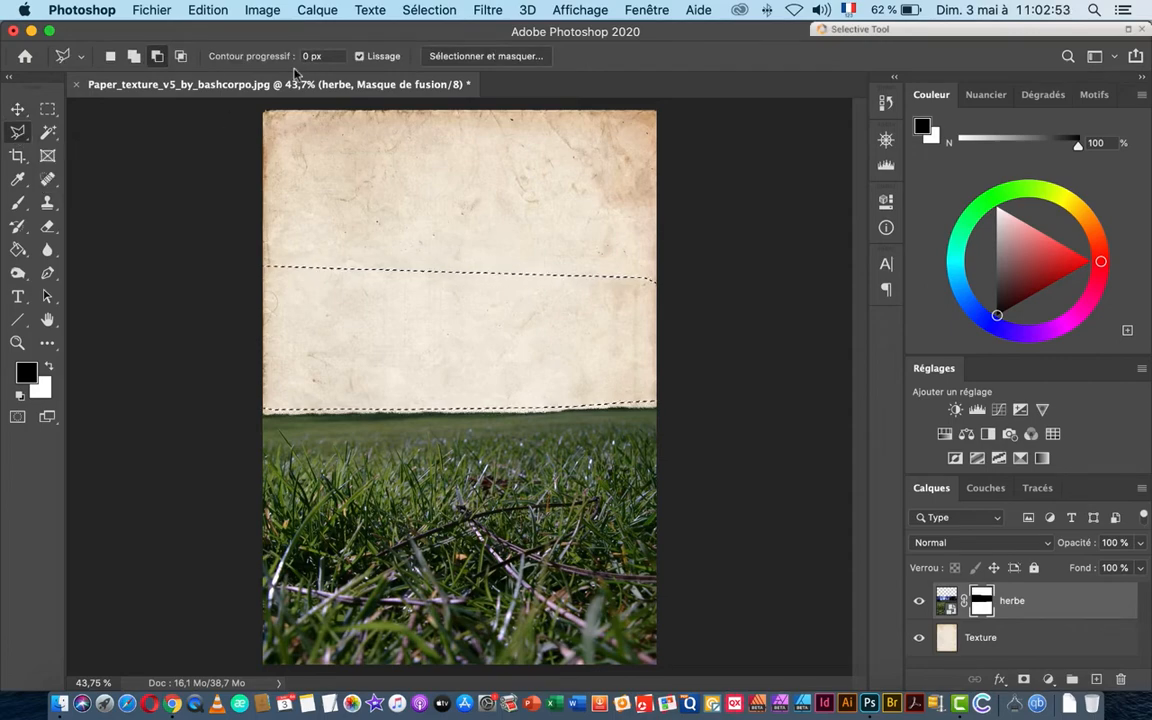
left_click(427, 10)
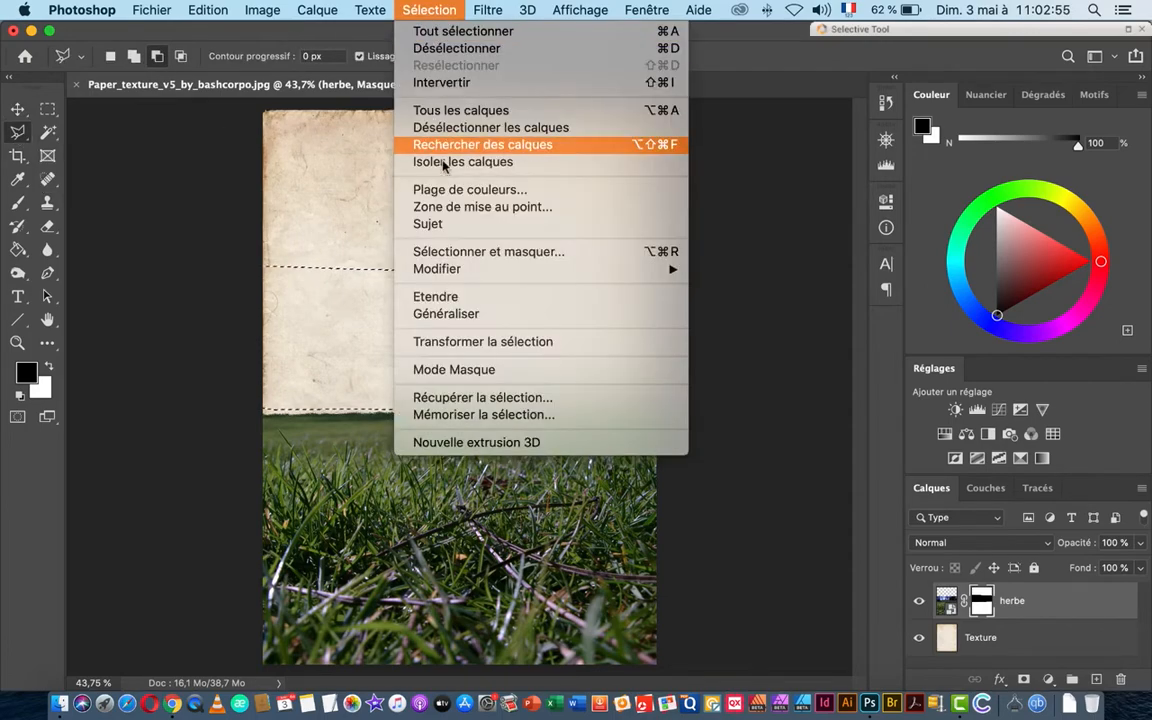
Step: Deselect and zoom in closely on the paper–grass boundary
left_click(457, 54)
key("super+space")
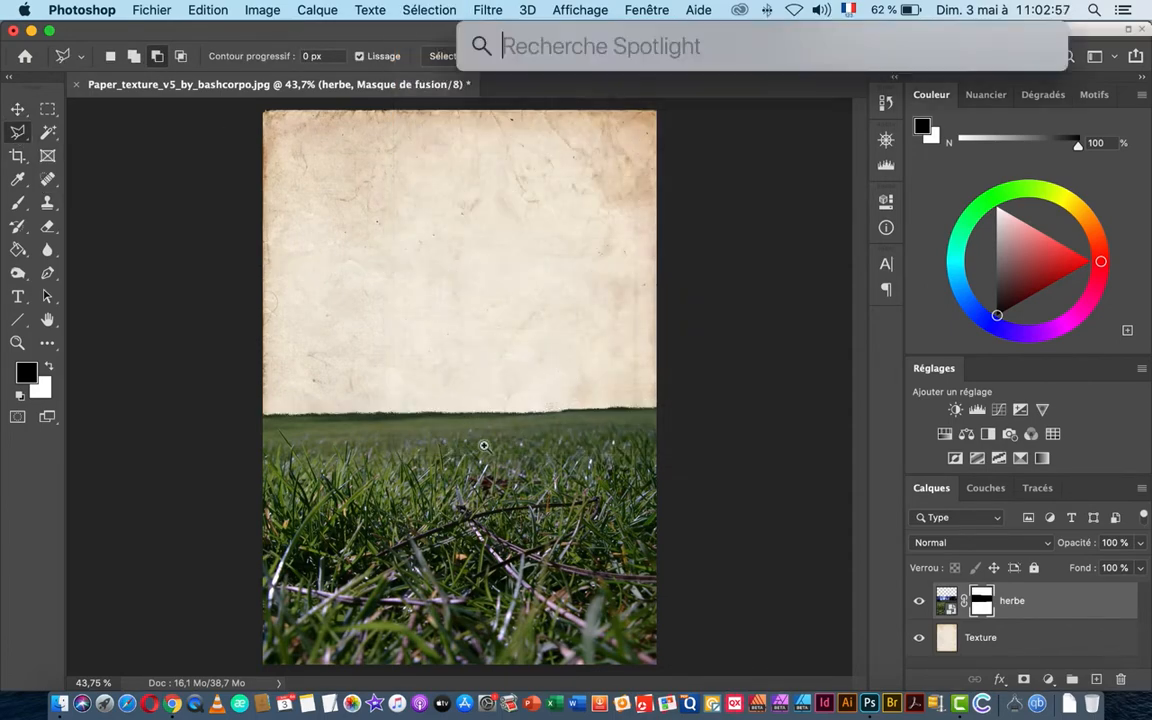
left_click_drag(483, 445, 578, 440)
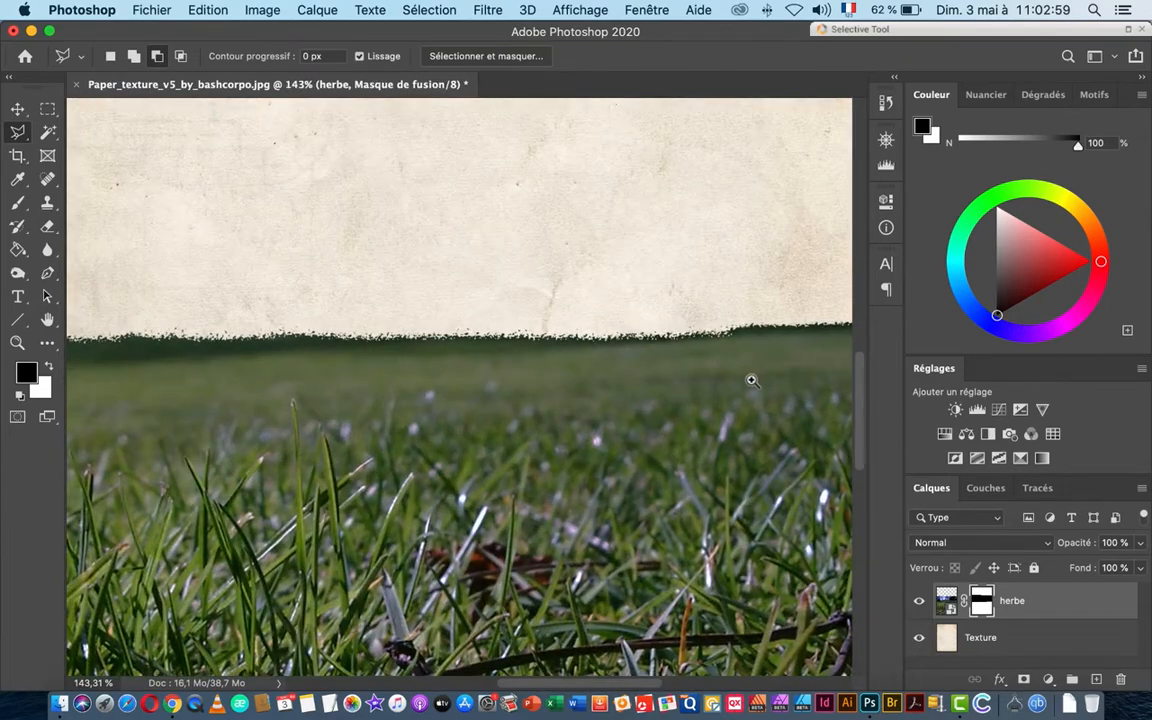
left_click_drag(752, 380, 368, 455)
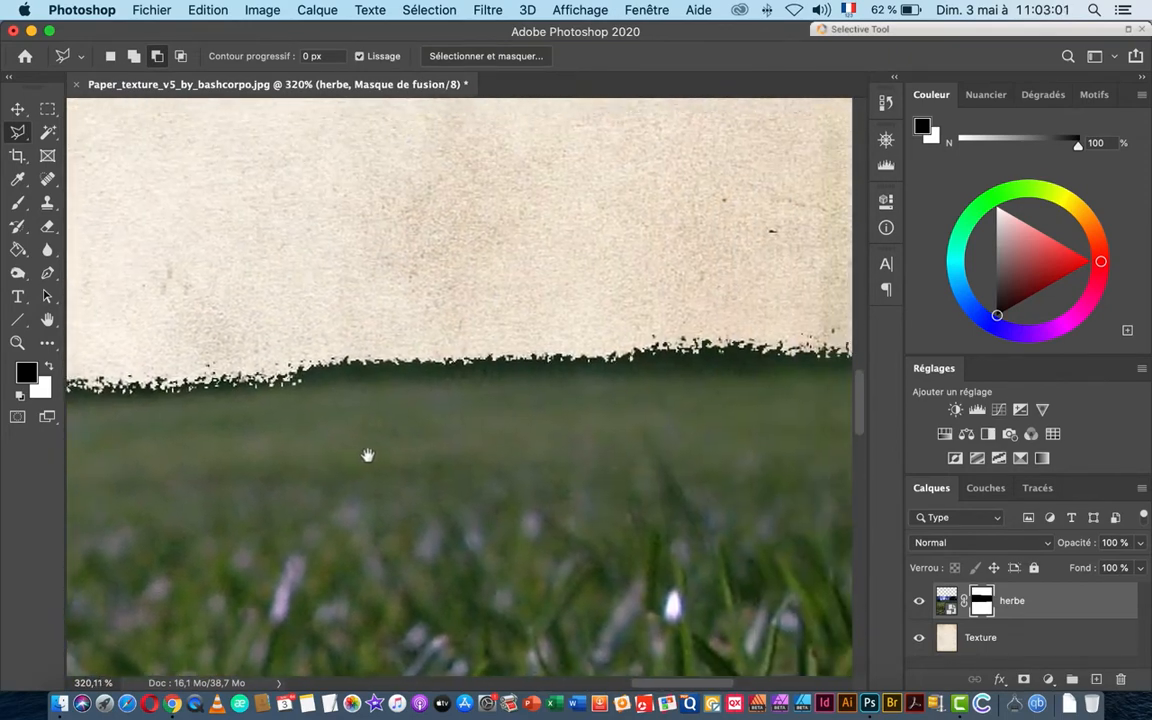
mouse_move(771, 430)
left_mouse_down()
mouse_move(465, 447)
mouse_move(535, 455)
left_mouse_up()
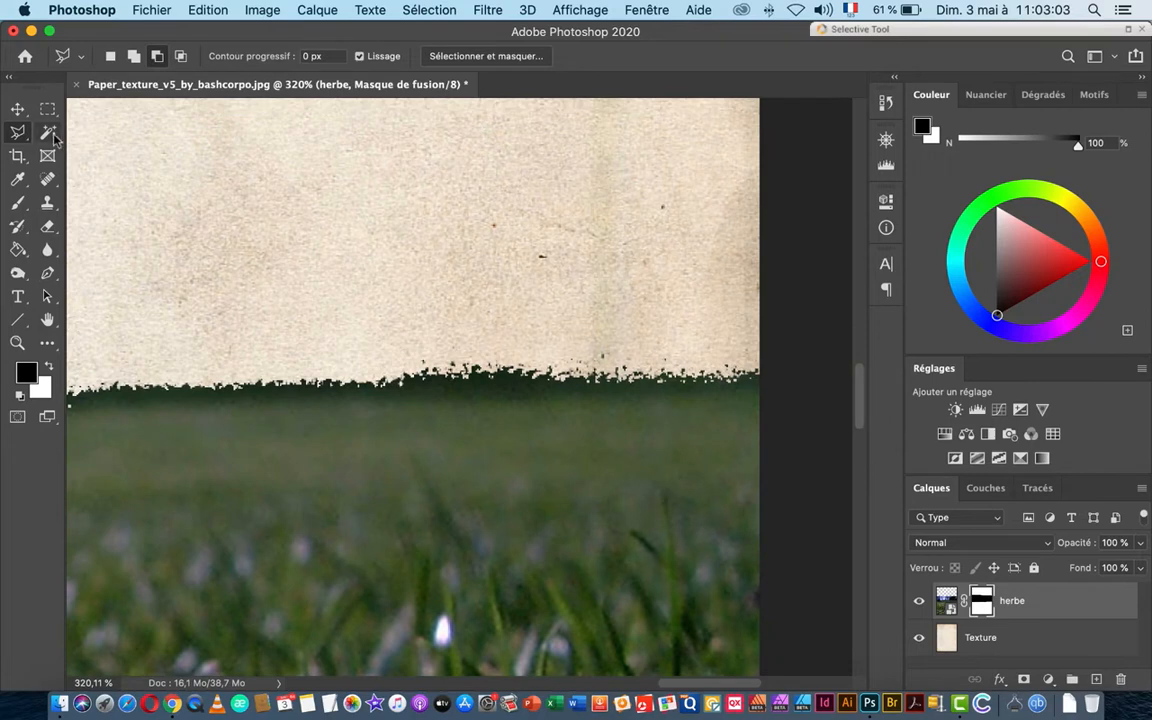
Step: Paint black along the jagged grass edge on the mask with a 16 px brush
left_click(17, 202)
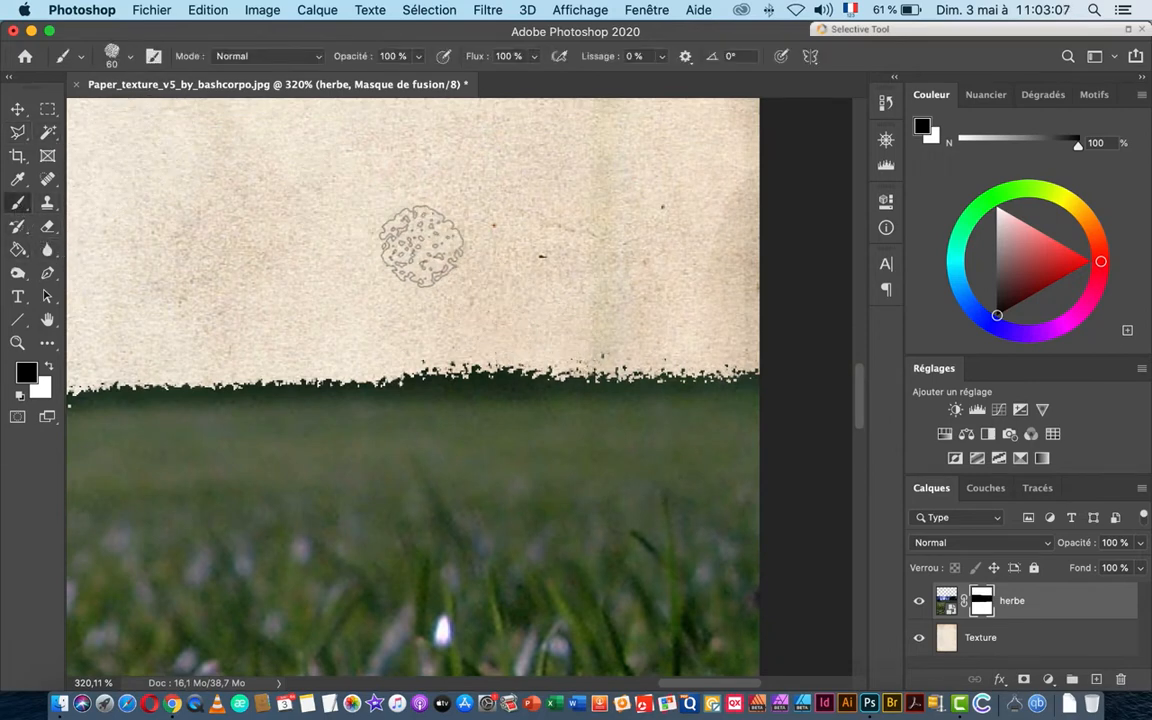
right_click(430, 238)
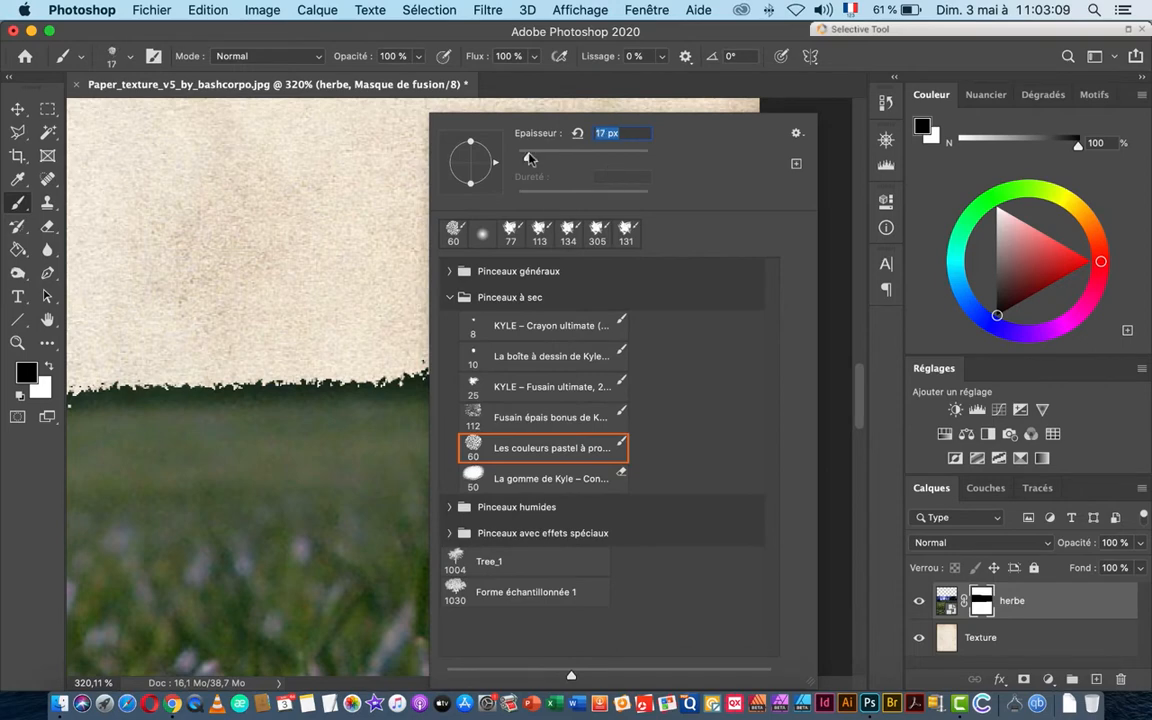
key("Return")
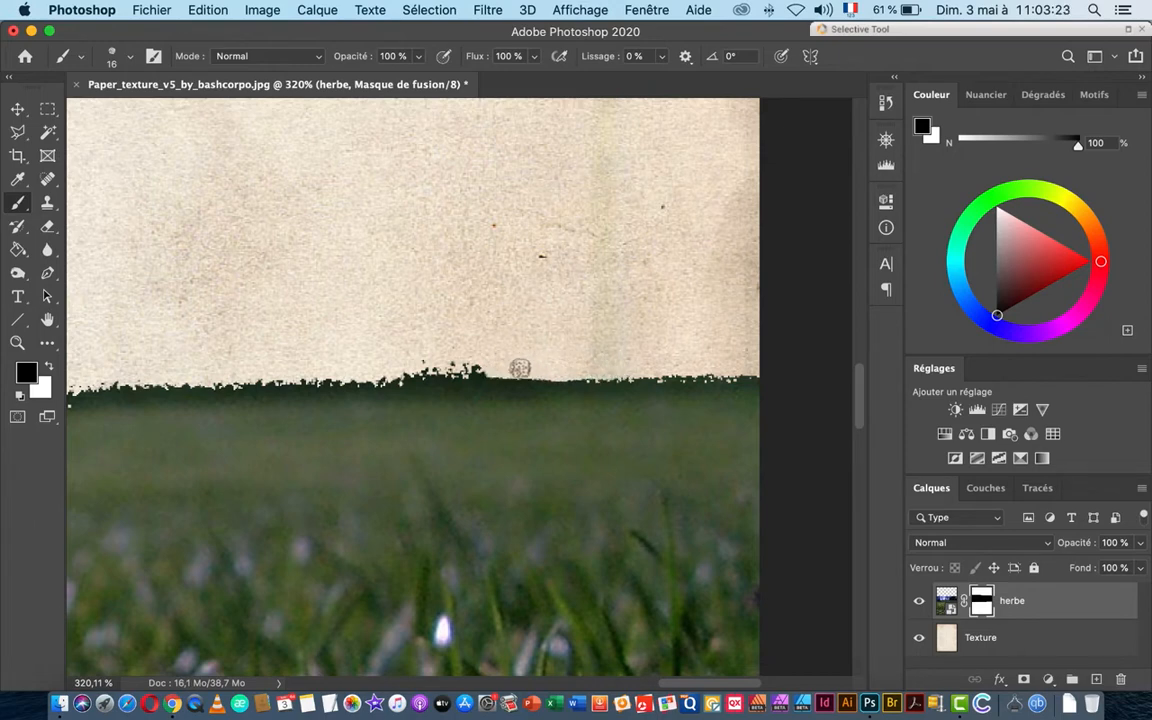
mouse_move(525, 371)
left_mouse_down()
mouse_move(507, 375)
mouse_move(545, 373)
mouse_move(414, 372)
left_mouse_up()
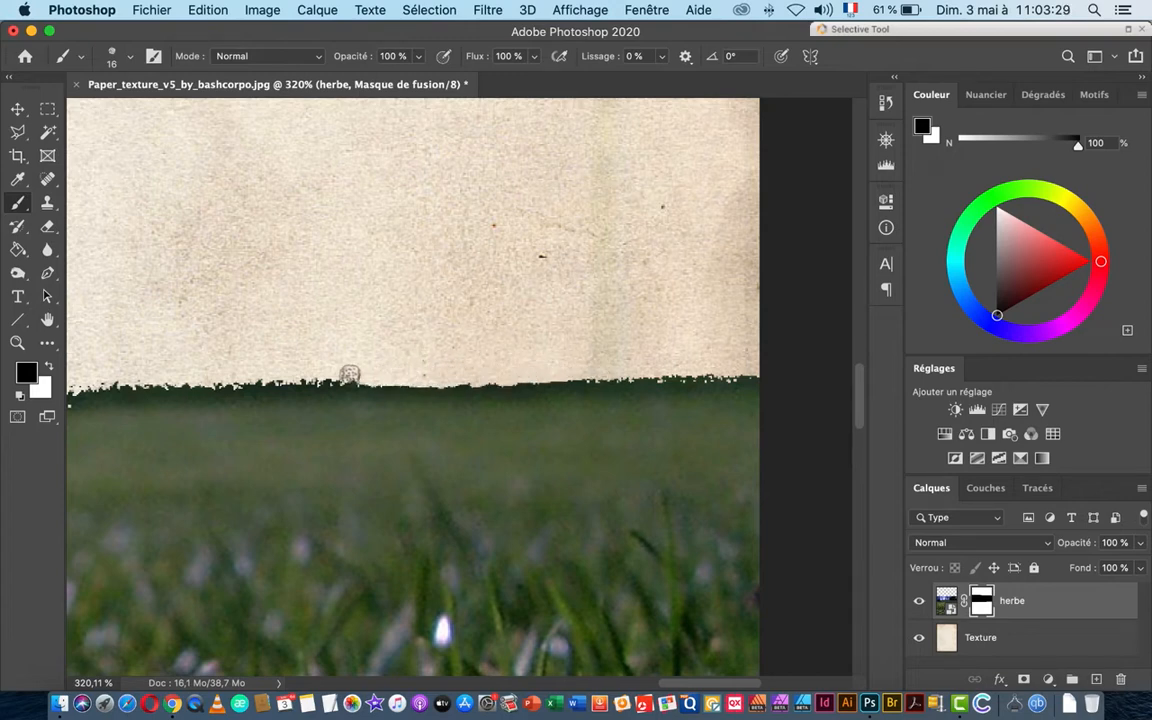
left_click_drag(324, 375, 555, 352)
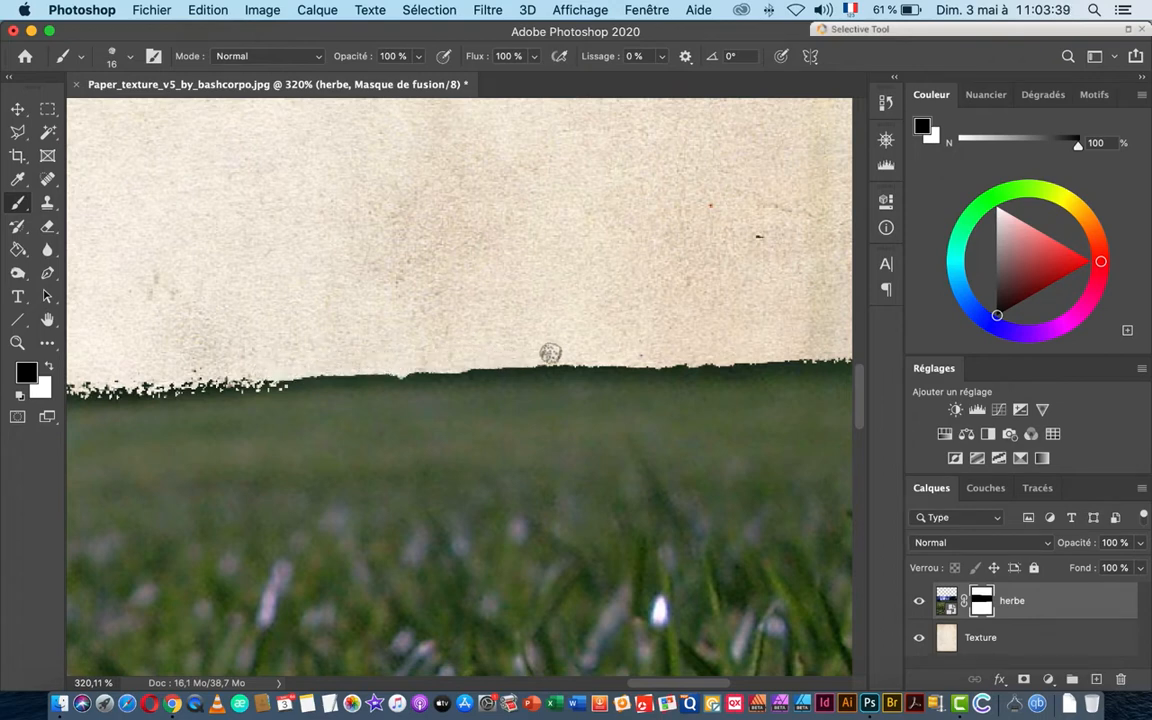
left_click_drag(328, 352, 650, 314)
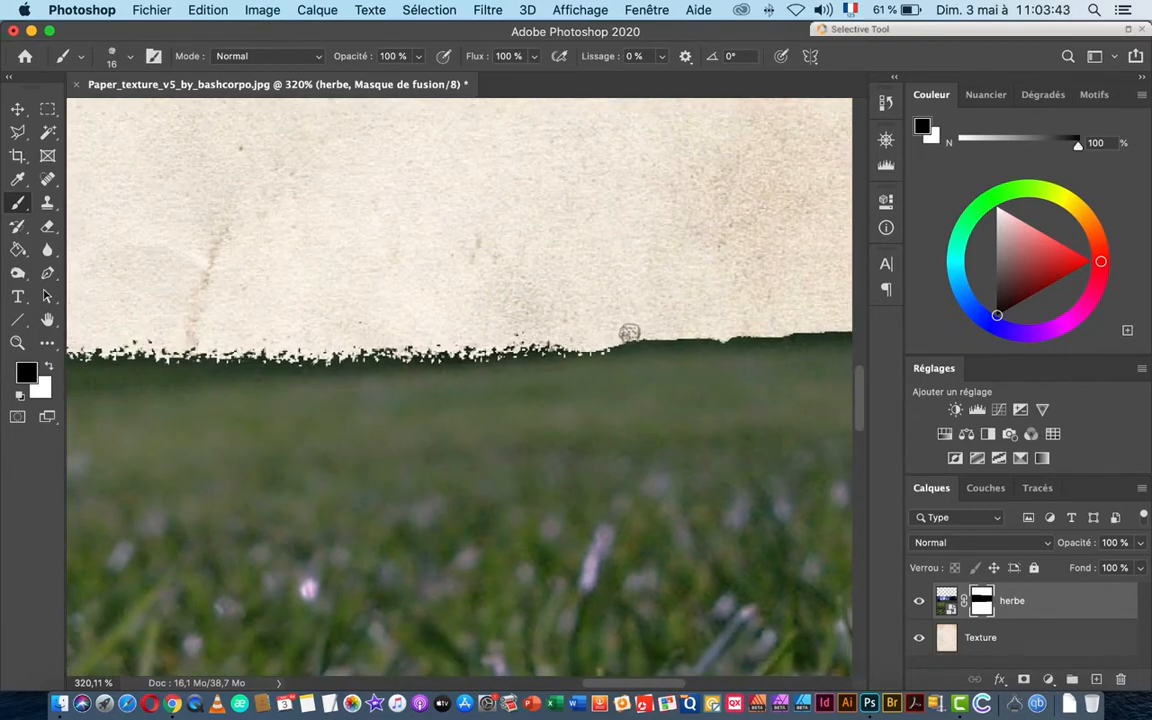
mouse_move(609, 338)
left_mouse_down()
mouse_move(370, 350)
mouse_move(523, 331)
mouse_move(315, 325)
mouse_move(482, 326)
mouse_move(396, 326)
mouse_move(440, 317)
mouse_move(262, 321)
mouse_move(574, 316)
mouse_move(262, 320)
mouse_move(481, 290)
left_mouse_up()
Step: Paint out the remaining grass tips and stray specks along the paper edge, ending at the left side
scroll(481, 290, "left", 5)
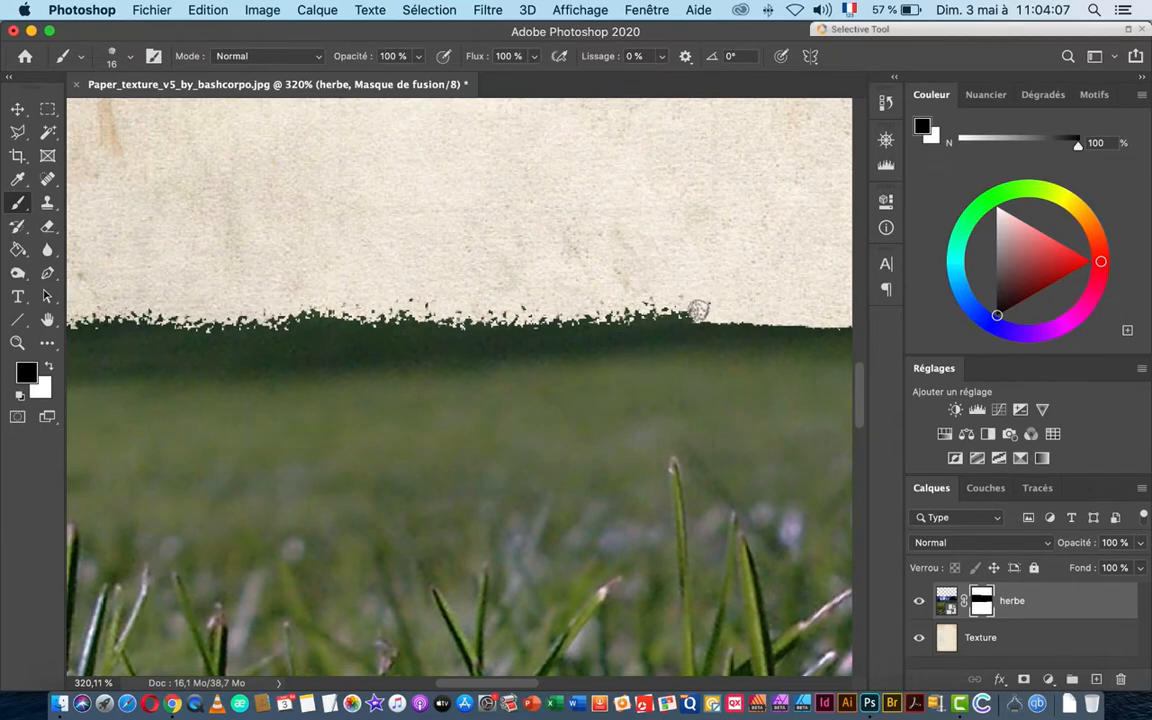
left_click_drag(697, 311, 485, 318)
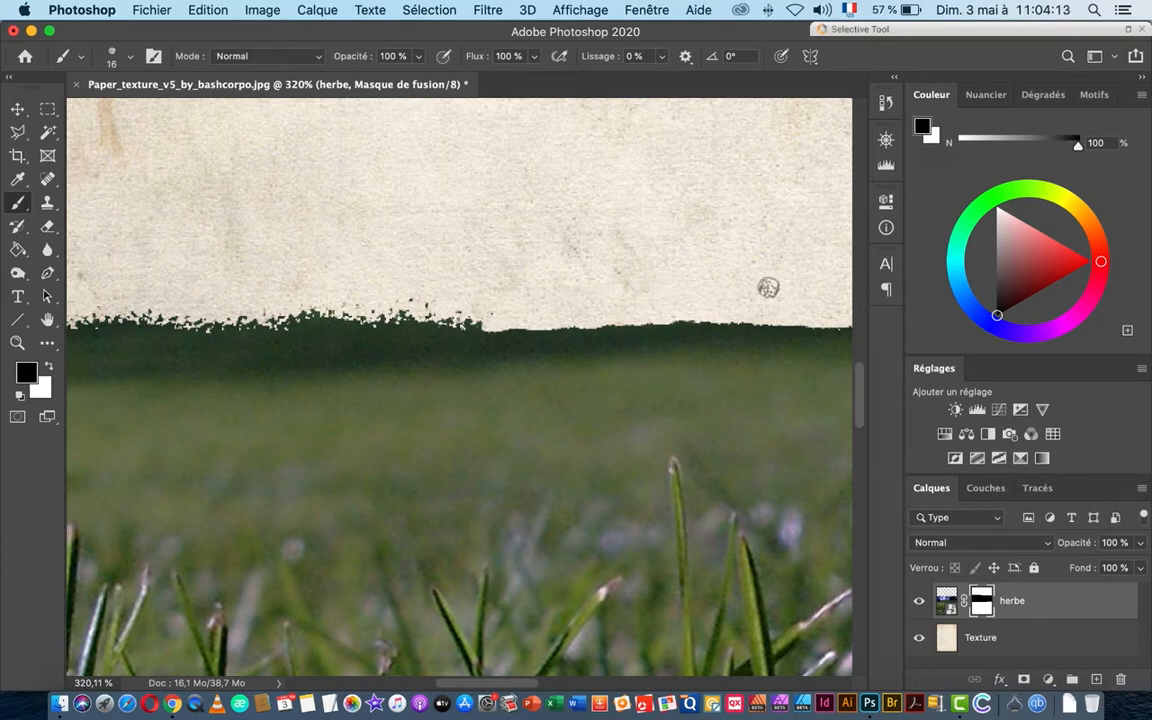
left_click_drag(430, 324, 475, 327)
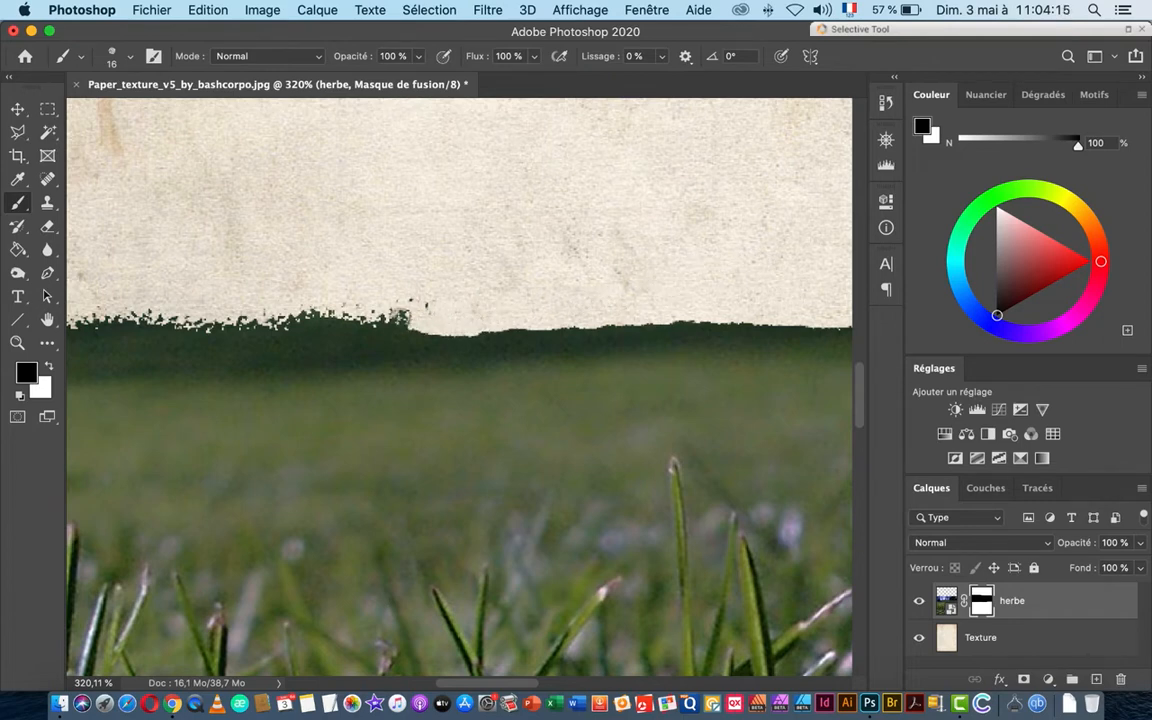
mouse_move(399, 317)
left_mouse_down()
mouse_move(383, 301)
mouse_move(383, 321)
mouse_move(360, 319)
mouse_move(586, 309)
mouse_move(475, 304)
mouse_move(505, 303)
mouse_move(483, 304)
mouse_move(489, 296)
mouse_move(380, 305)
left_mouse_up()
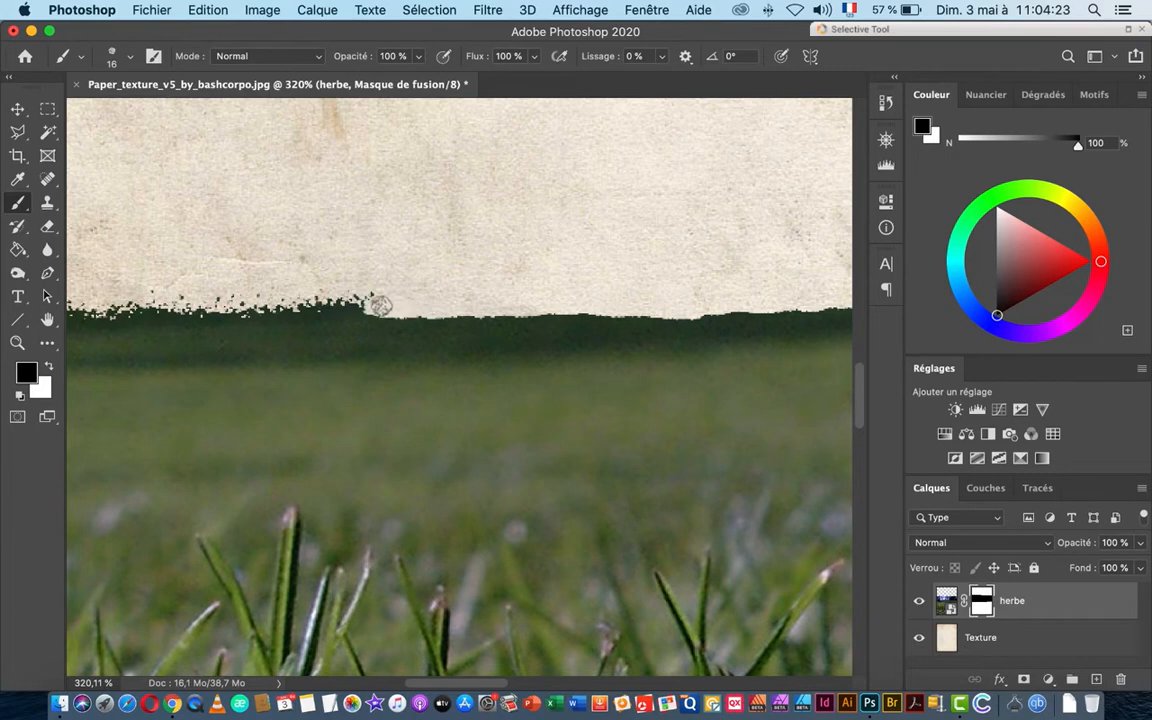
left_click_drag(288, 266, 600, 270)
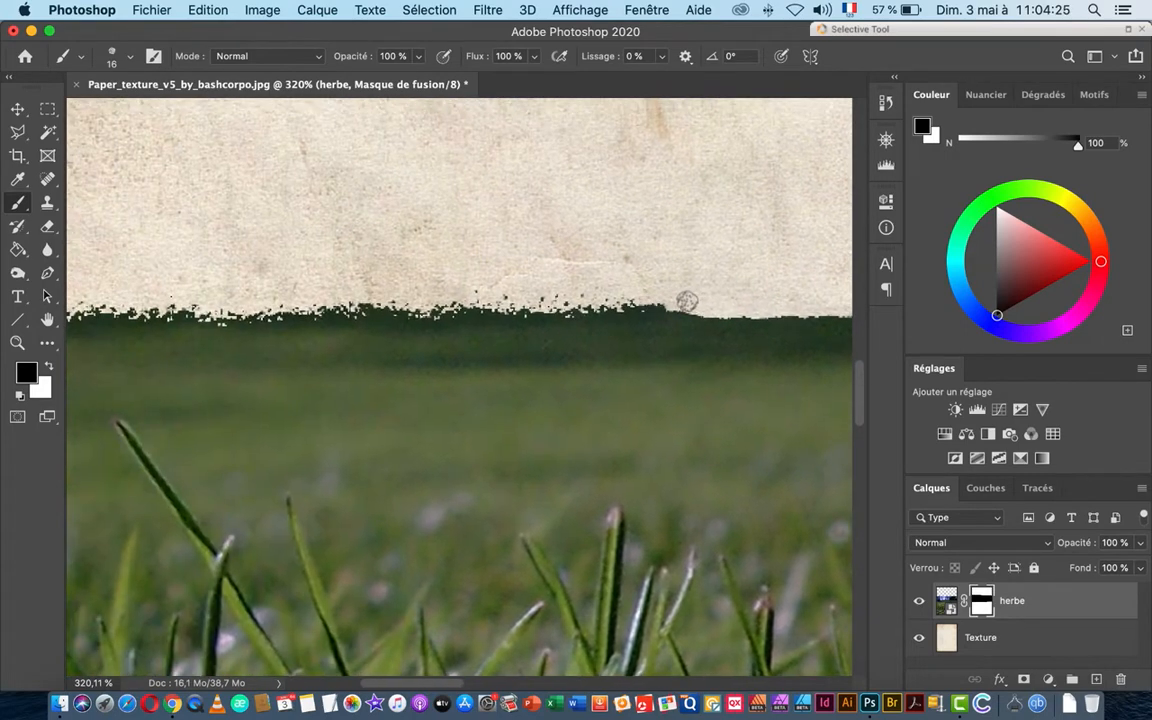
left_click_drag(687, 301, 695, 297)
mouse_move(578, 300)
left_mouse_down()
mouse_move(545, 306)
mouse_move(612, 304)
mouse_move(577, 307)
left_mouse_up()
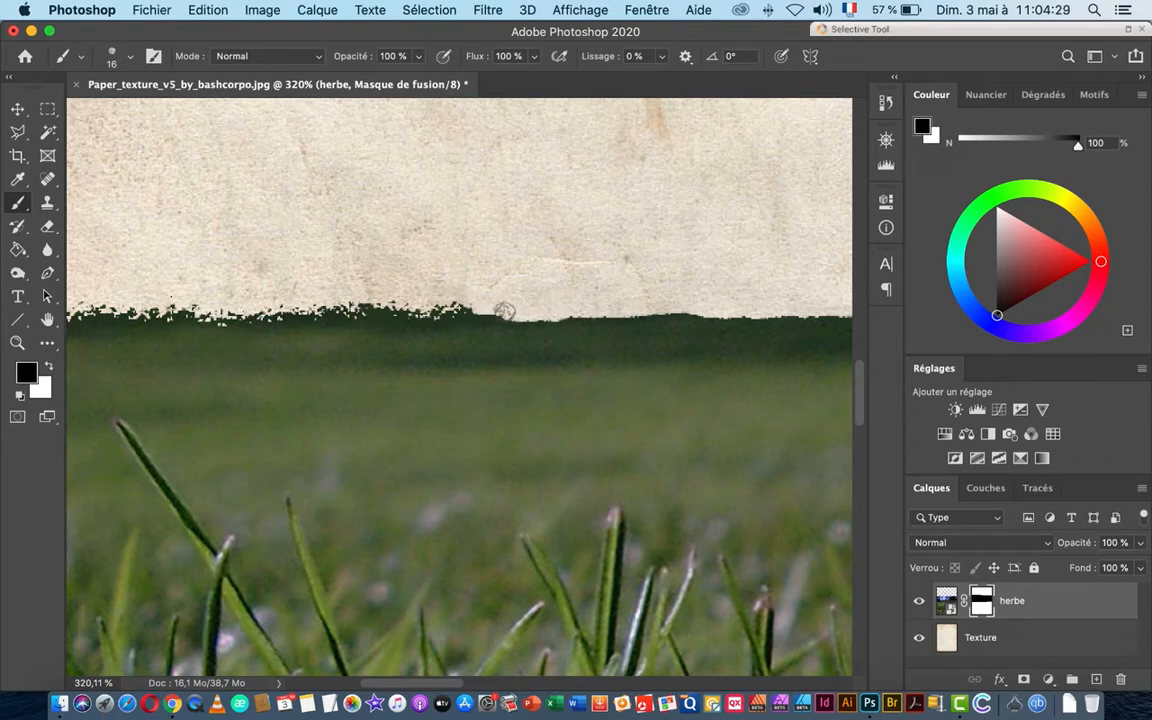
left_click_drag(500, 310, 613, 318)
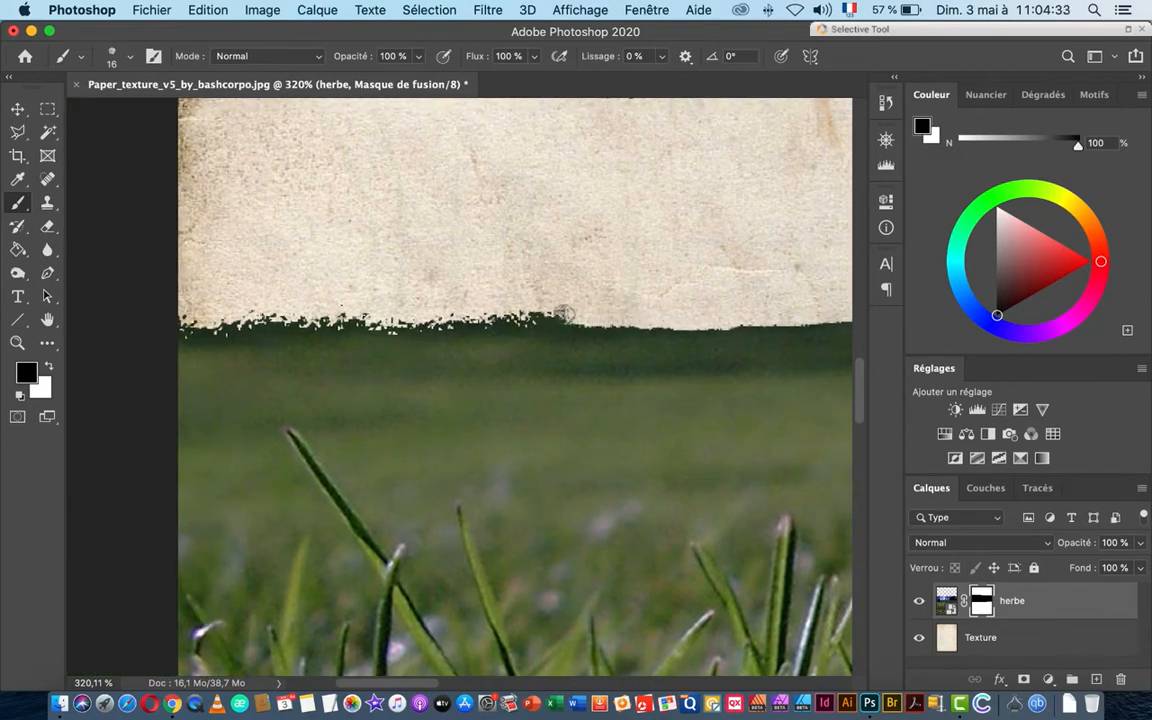
mouse_move(565, 314)
left_mouse_down()
mouse_move(597, 316)
mouse_move(239, 323)
mouse_move(417, 301)
mouse_move(184, 314)
left_mouse_up()
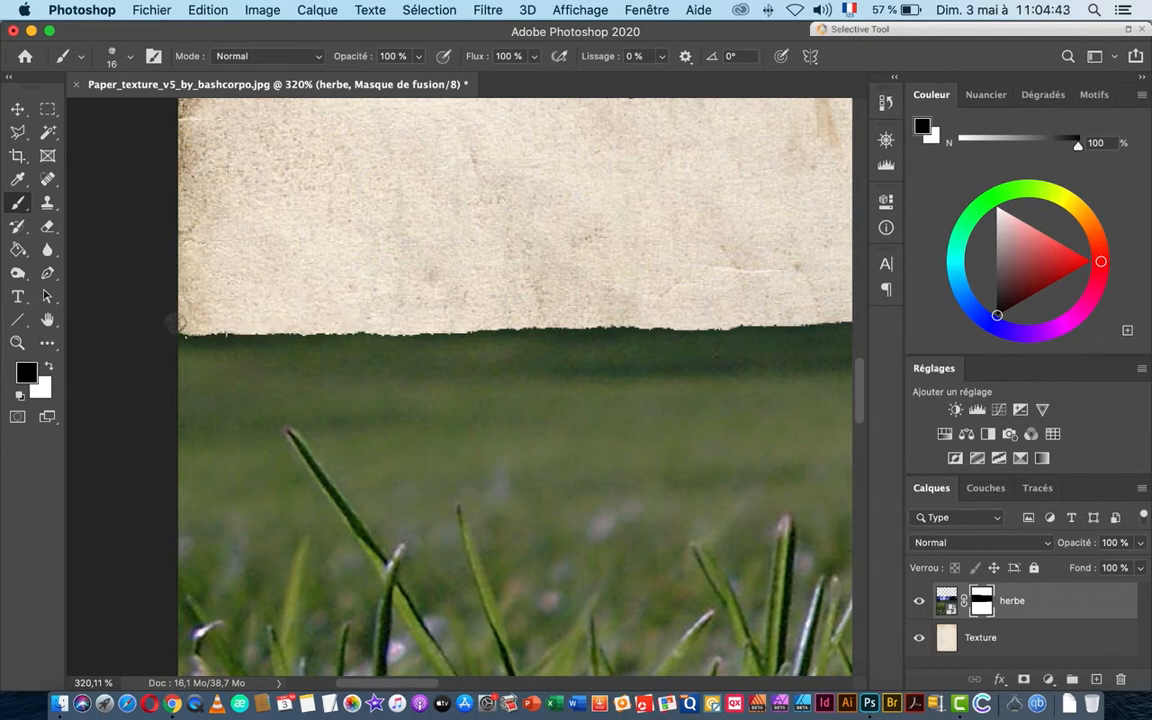
scroll(530, 332, "down", 6)
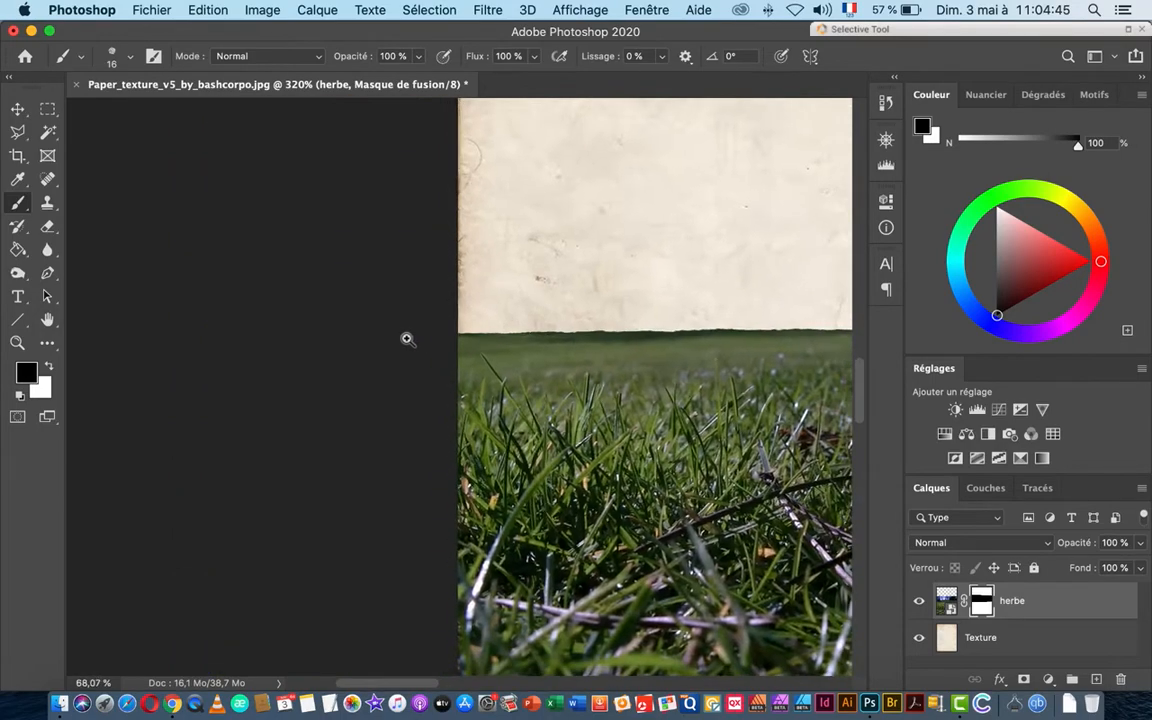
left_click_drag(635, 350, 373, 340)
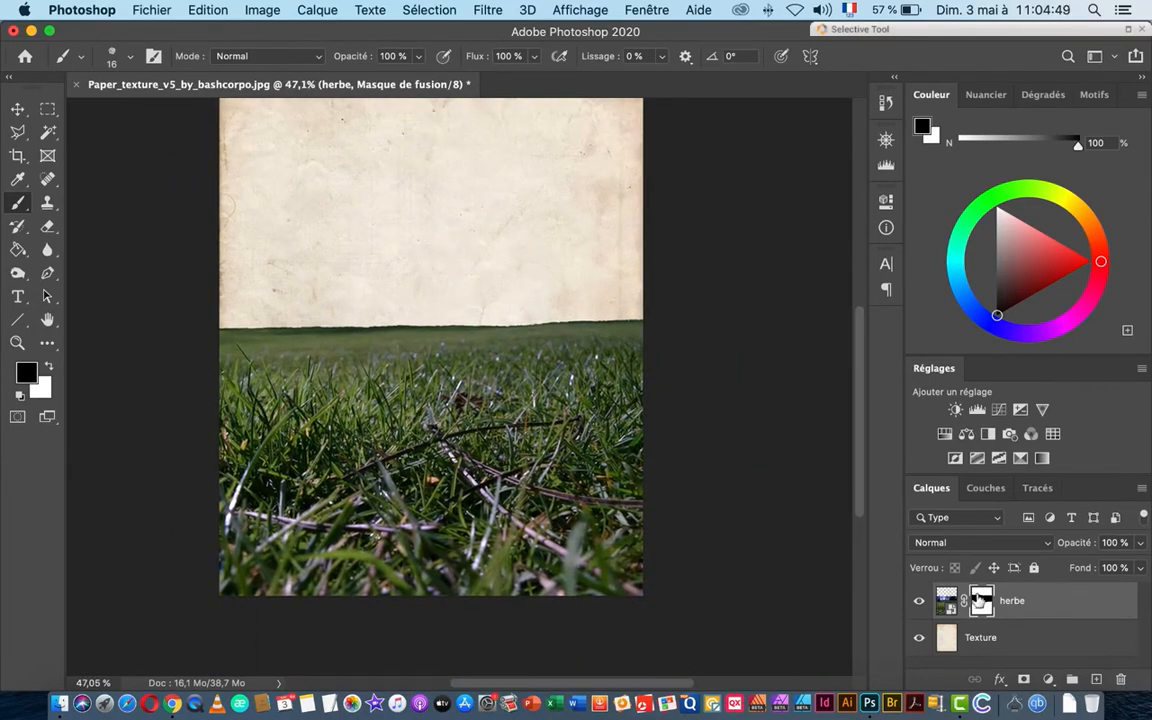
Step: Toggle the herbe mask off and on to compare, then hide the Texture layer
left_click(983, 601, "shift")
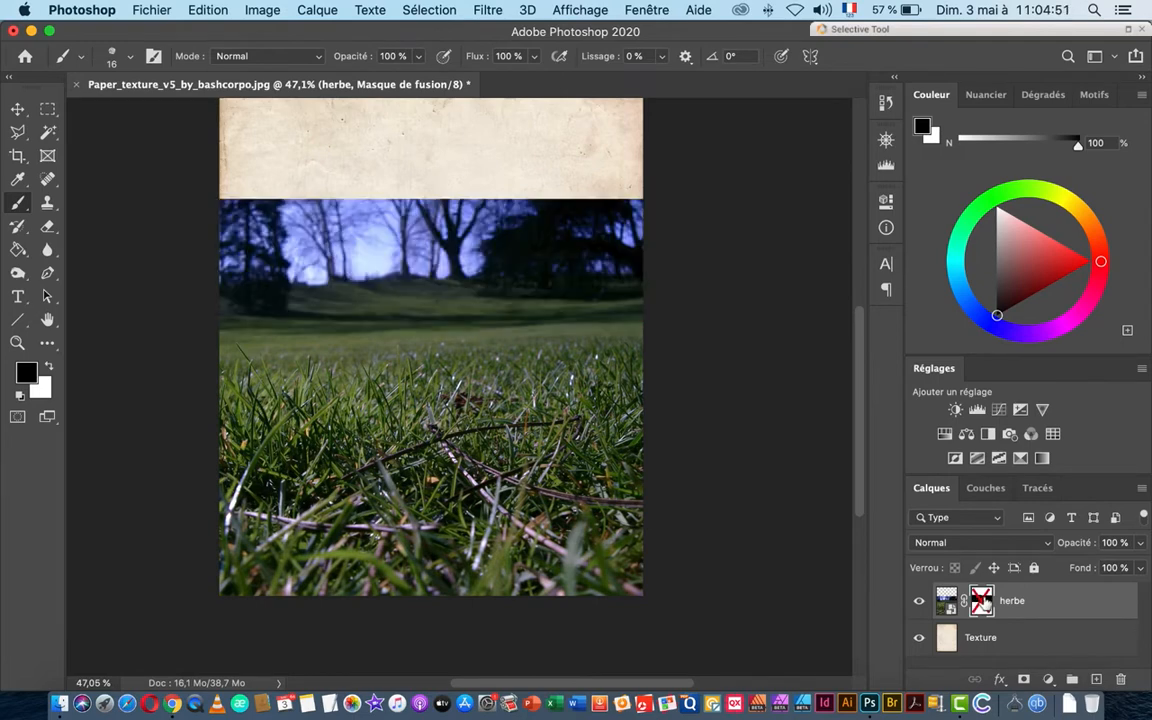
left_click(983, 601, "shift")
left_click(983, 601, "shift")
left_click(984, 600, "shift")
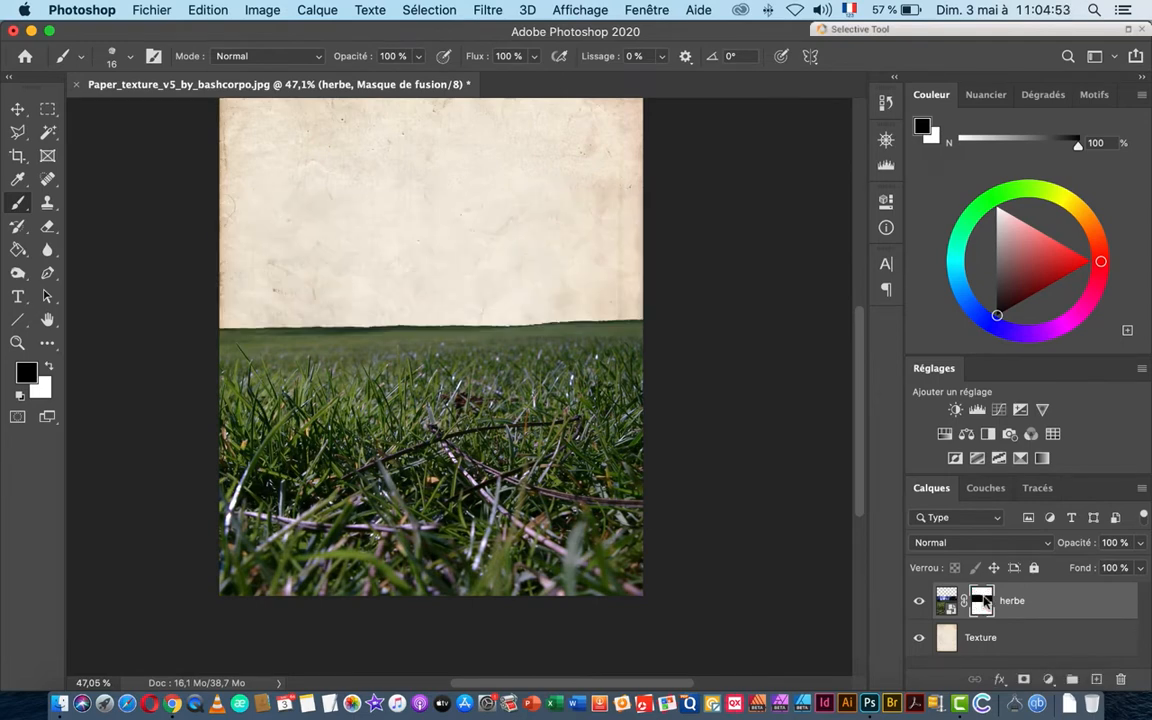
left_click_drag(448, 322, 456, 455)
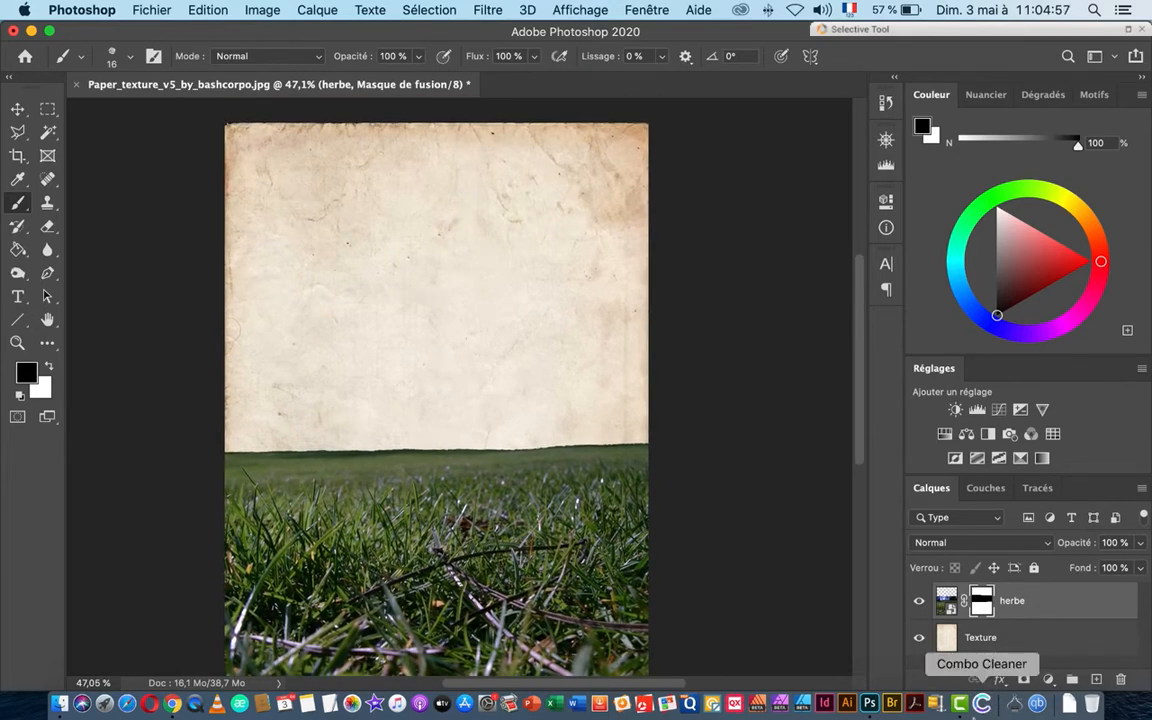
left_click(919, 639)
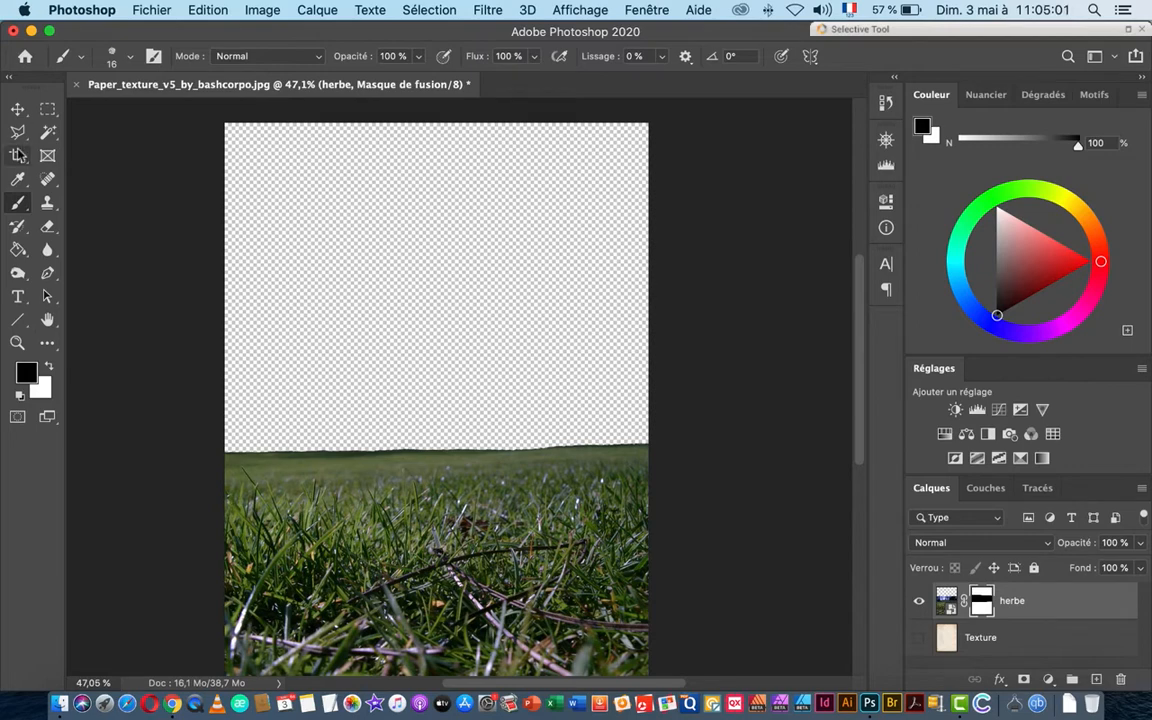
left_click(17, 108)
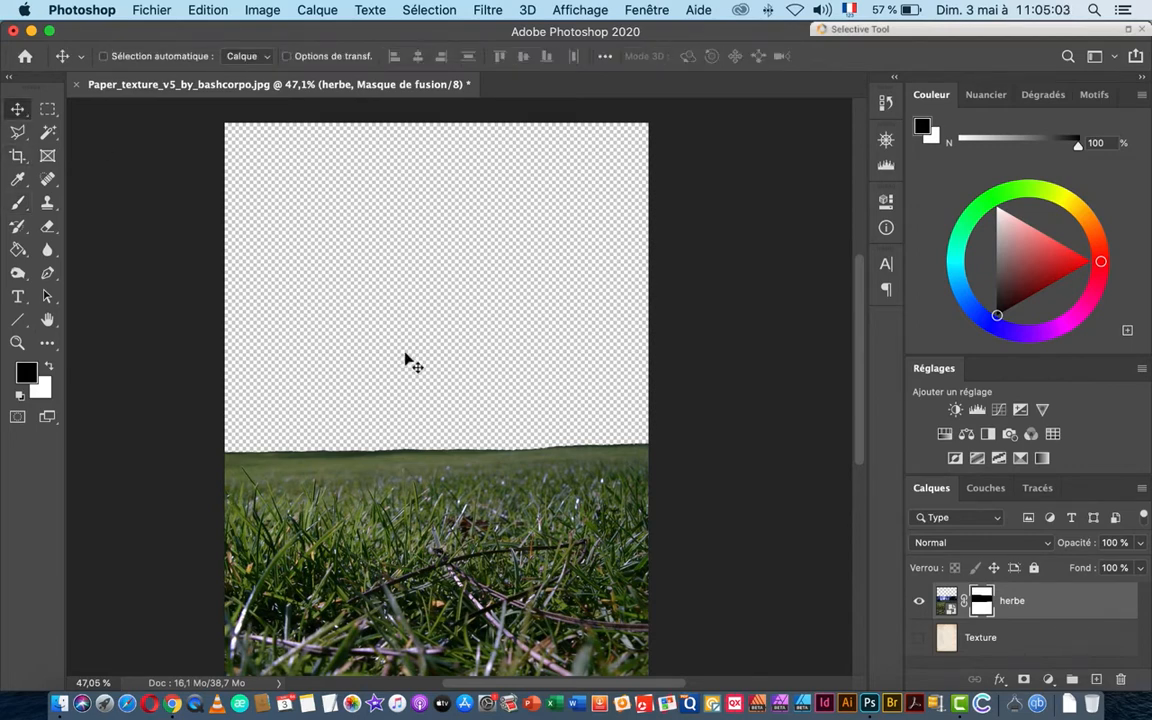
Step: Drag ciel1.JPG from Finder onto the poster as a new ciel1 layer
key("super+Tab")
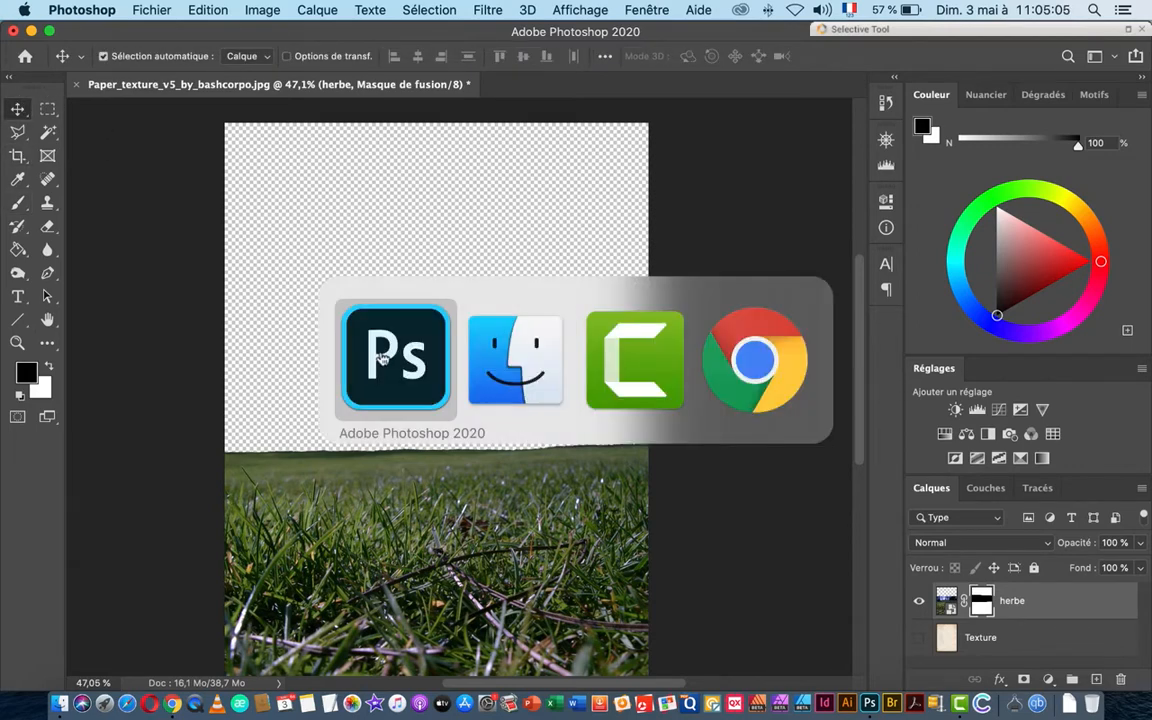
left_click(515, 350)
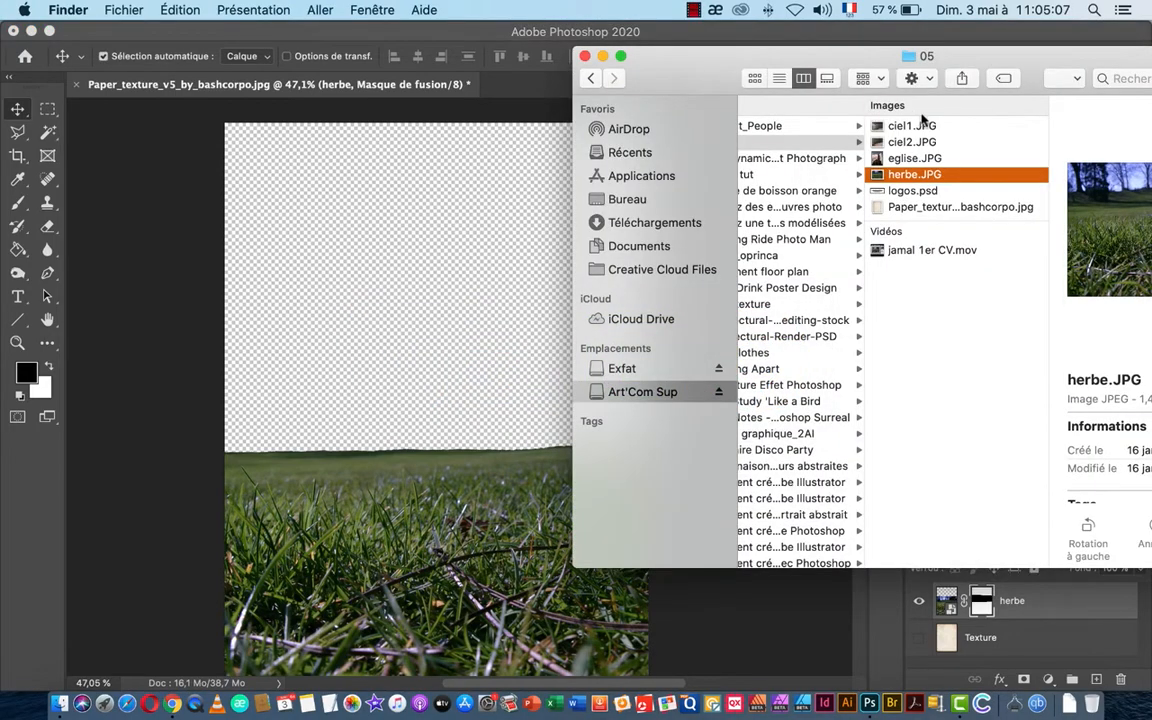
left_click(894, 127)
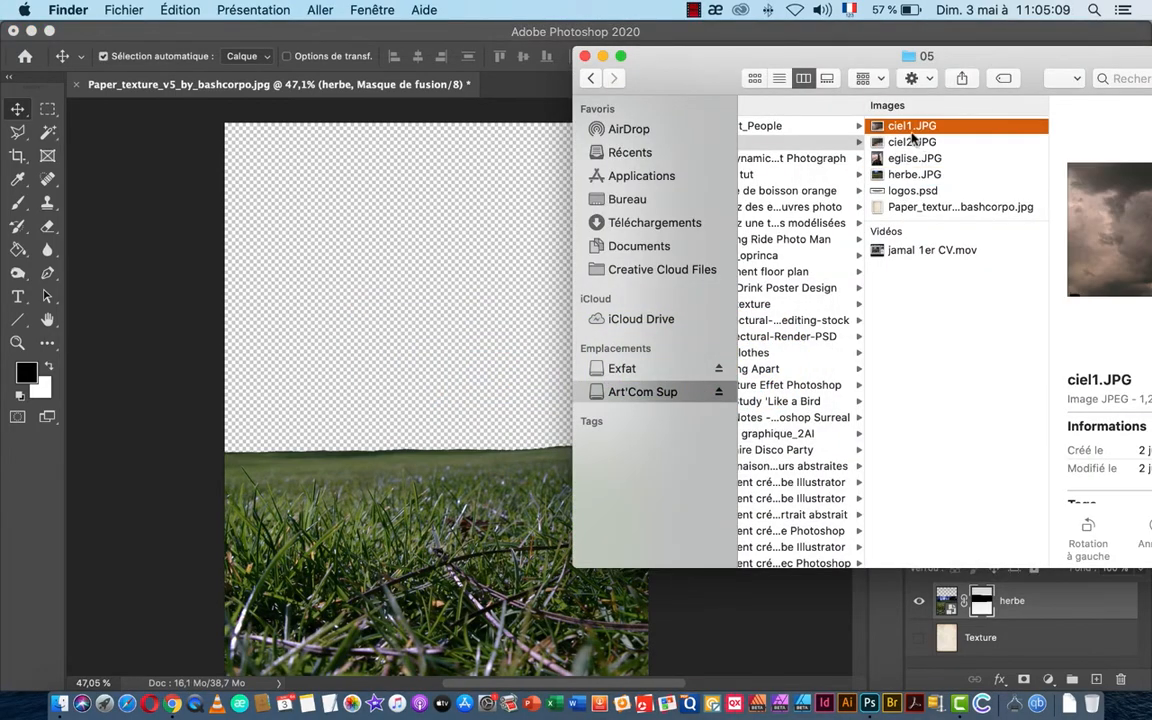
left_click_drag(884, 125, 483, 220)
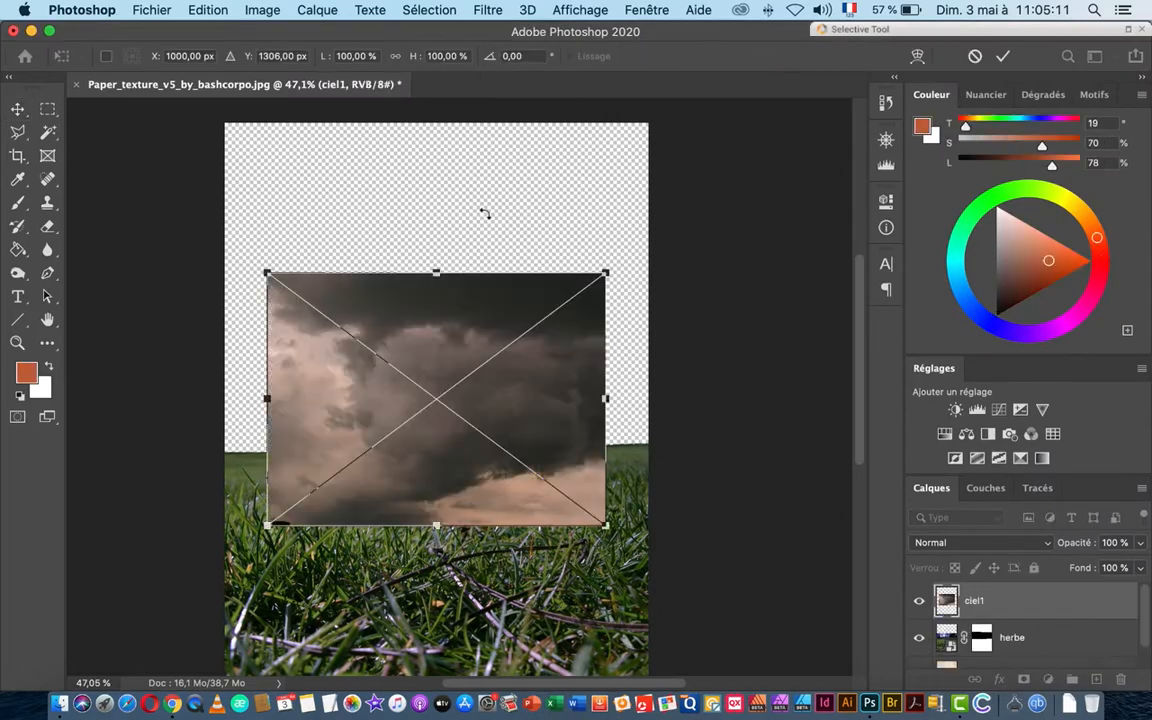
Step: Move the ciel1 storm photo up and left and stretch it to the canvas top
left_click_drag(514, 385, 460, 318)
left_click_drag(382, 210, 354, 121)
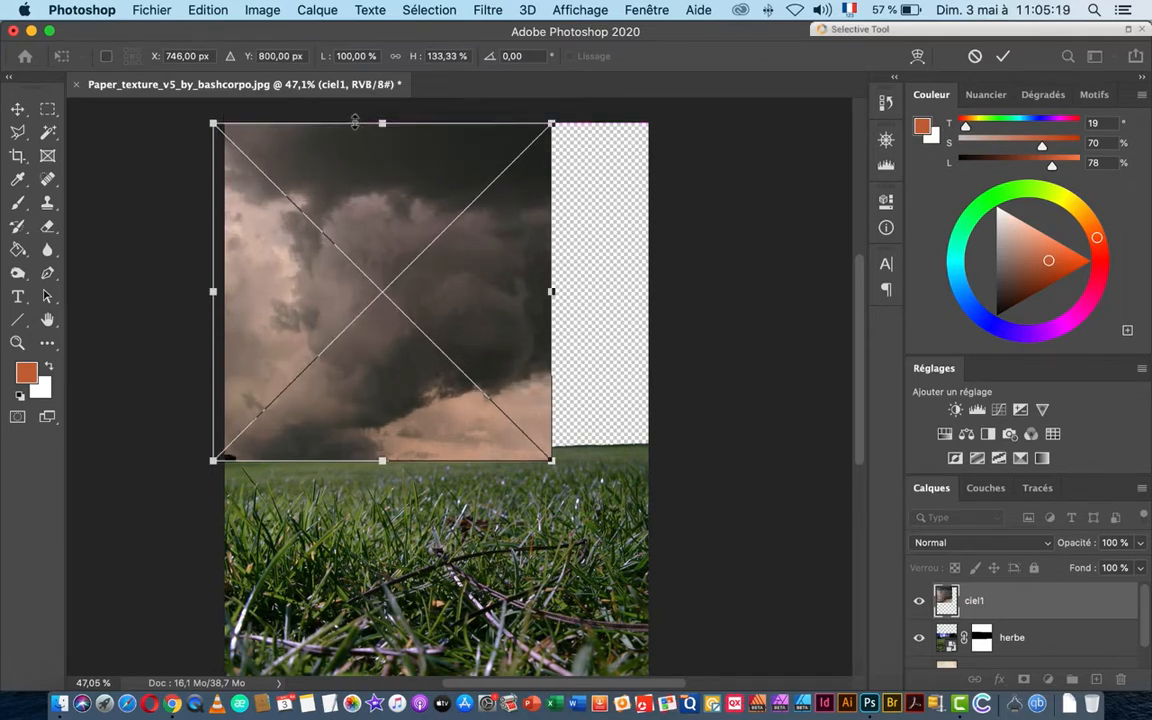
key("Return")
Step: Drag ciel2.JPG from Finder into the poster as a new layer
key("super+Tab")
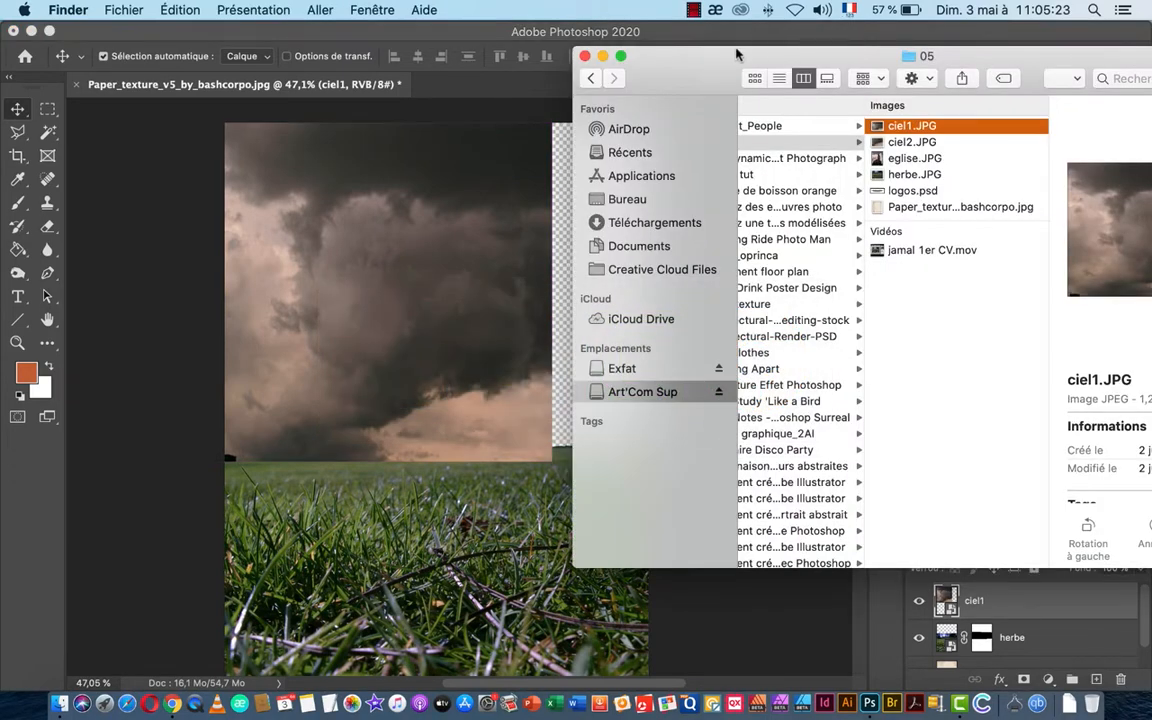
left_click_drag(737, 55, 853, 91)
left_click_drag(1021, 171, 591, 245)
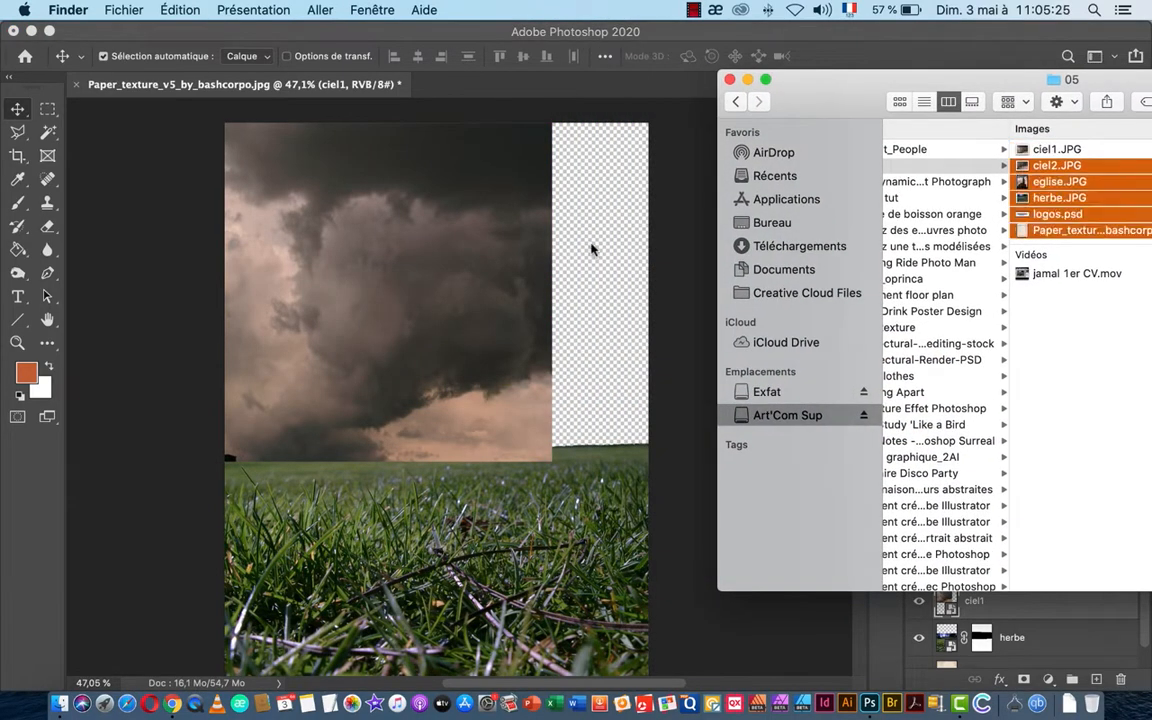
key("Left")
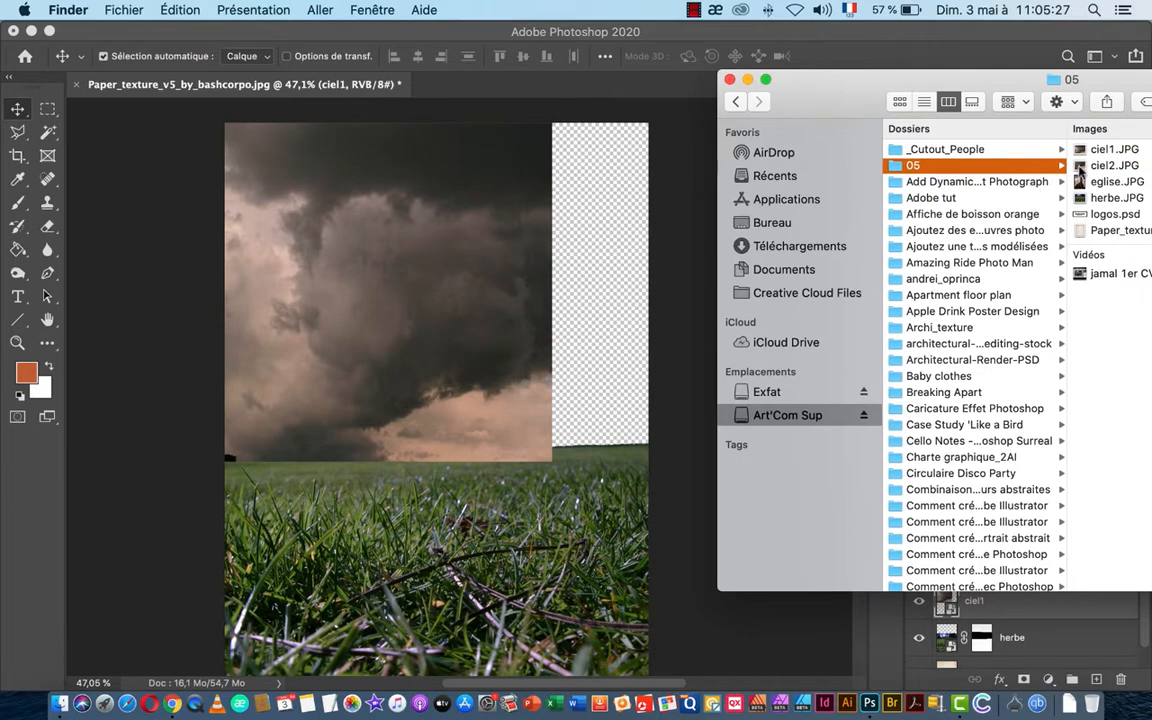
left_click_drag(1080, 166, 589, 249)
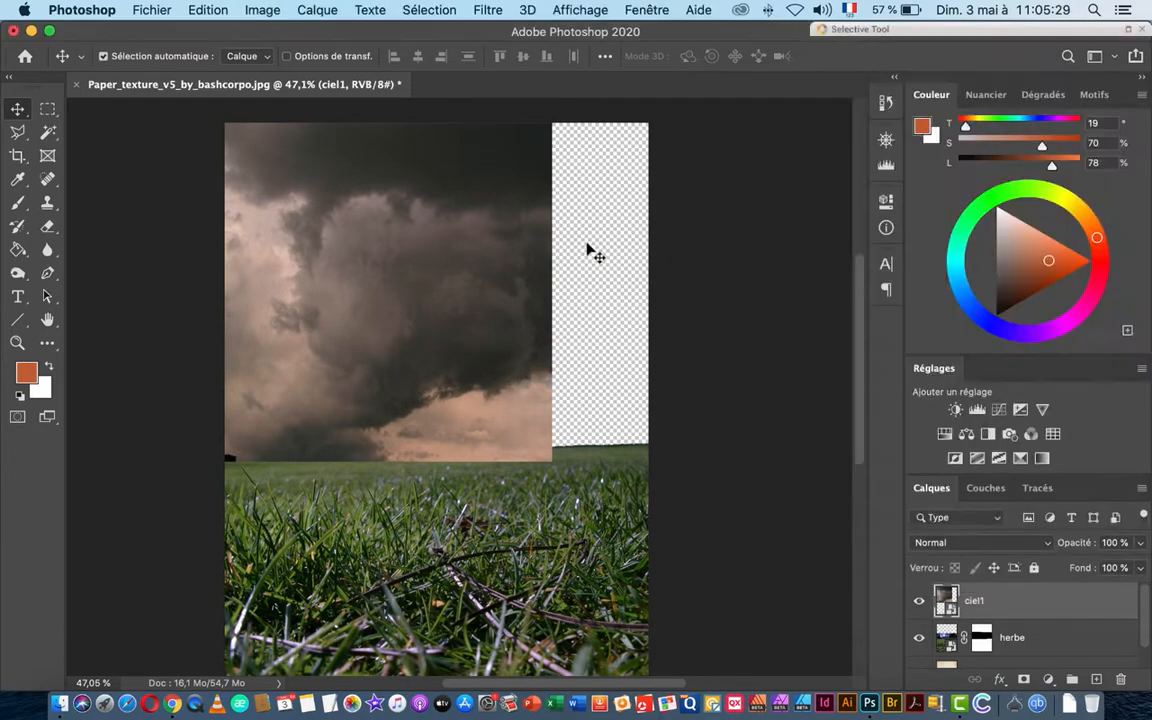
Step: Position ciel2 and stretch it to the canvas top, its bottom meeting the grass horizon
left_click_drag(530, 318, 575, 270)
left_click_drag(482, 209, 482, 124)
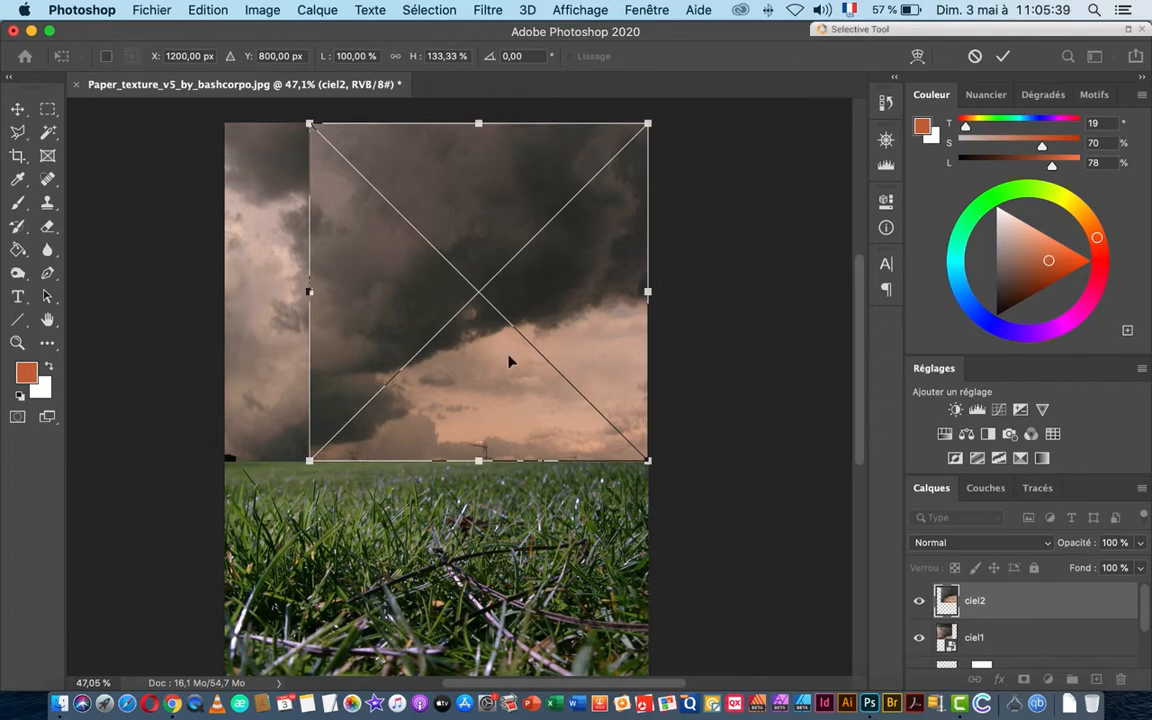
scroll(431, 477, "up", 5)
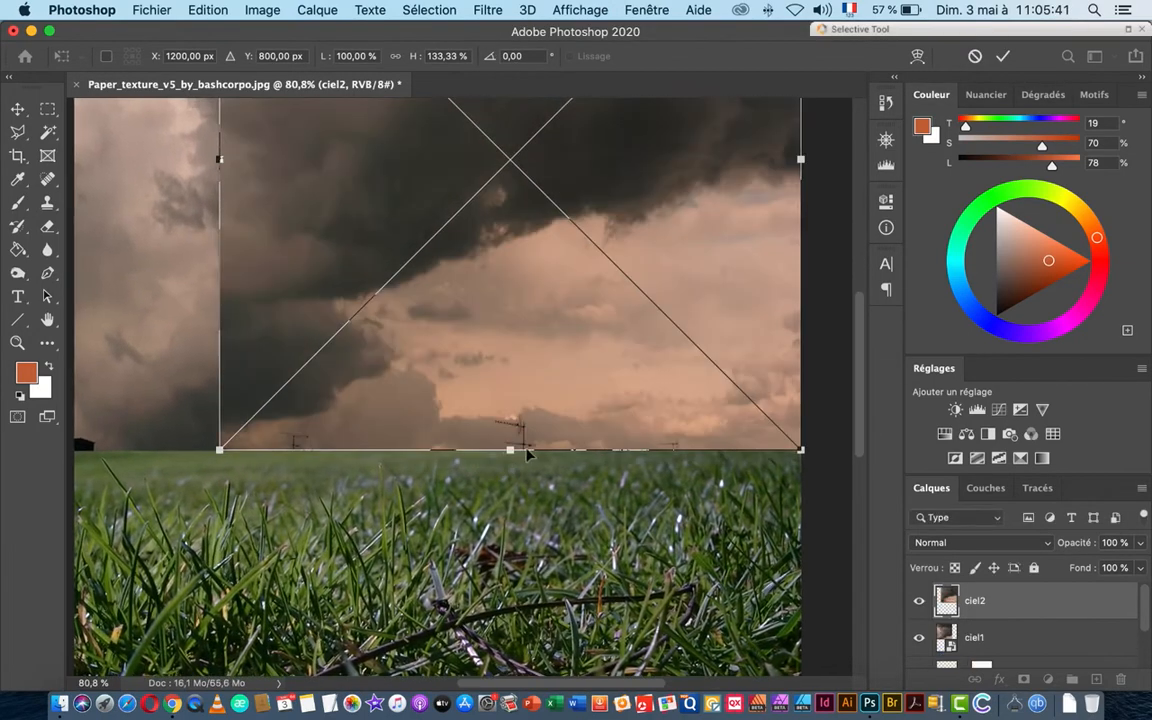
mouse_move(509, 449)
left_mouse_down()
mouse_move(509, 437)
mouse_move(509, 447)
left_mouse_up()
scroll(494, 437, "down", 5)
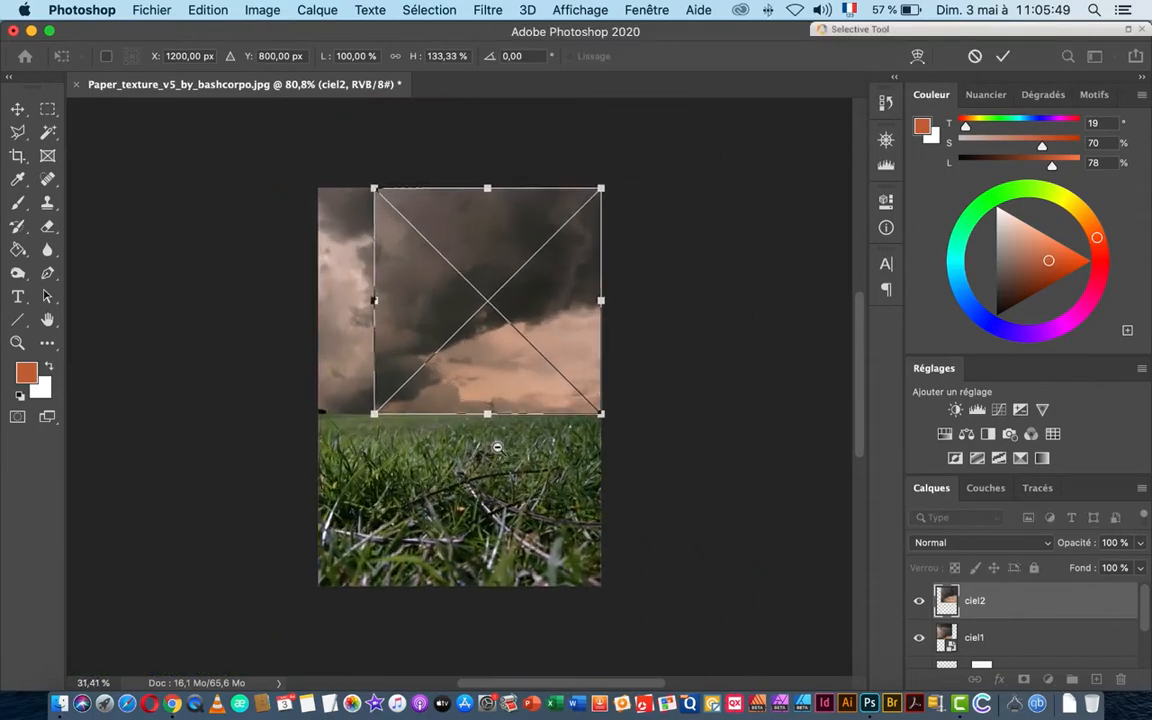
scroll(497, 448, "up", 1)
key("Return")
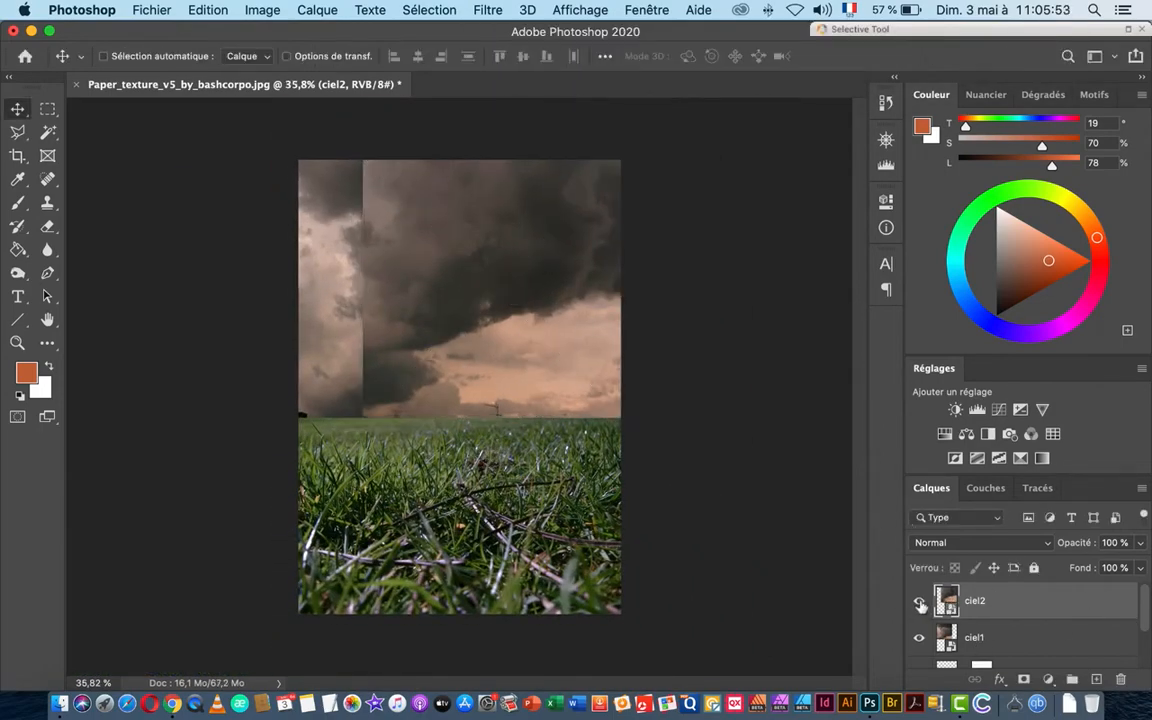
Step: Toggle ciel2 and ciel1 visibility to check sky coverage, then float the Réglages panel
left_click(920, 603)
left_click(921, 638)
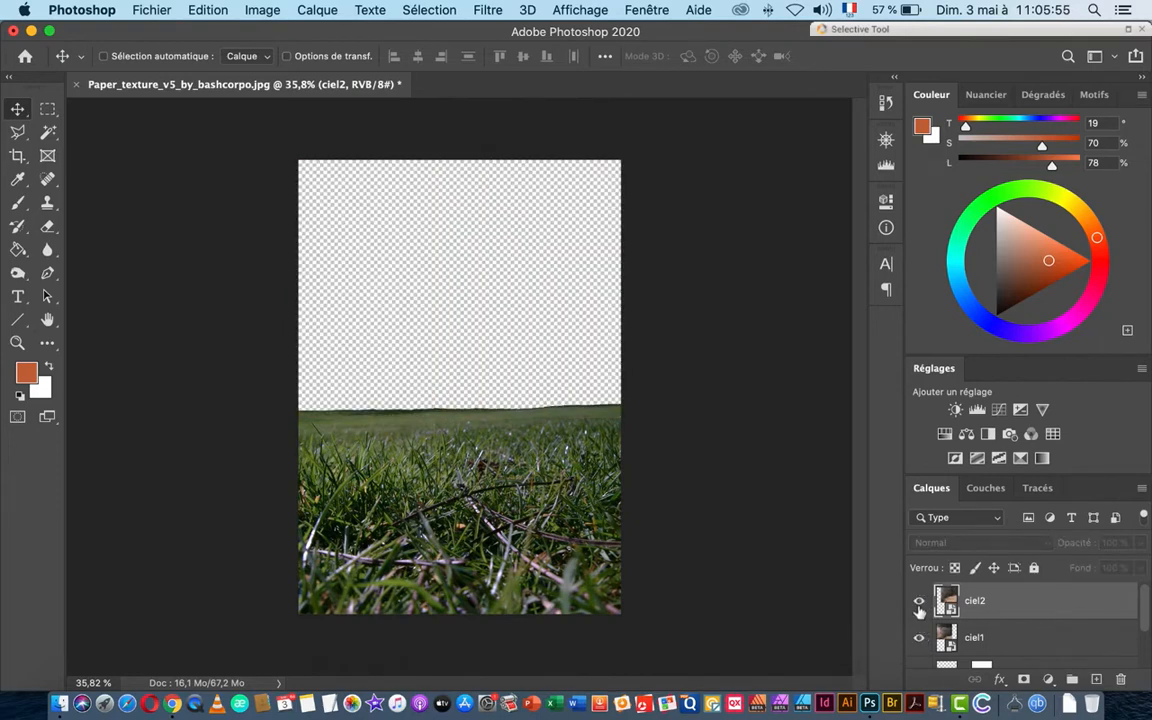
left_click(920, 603)
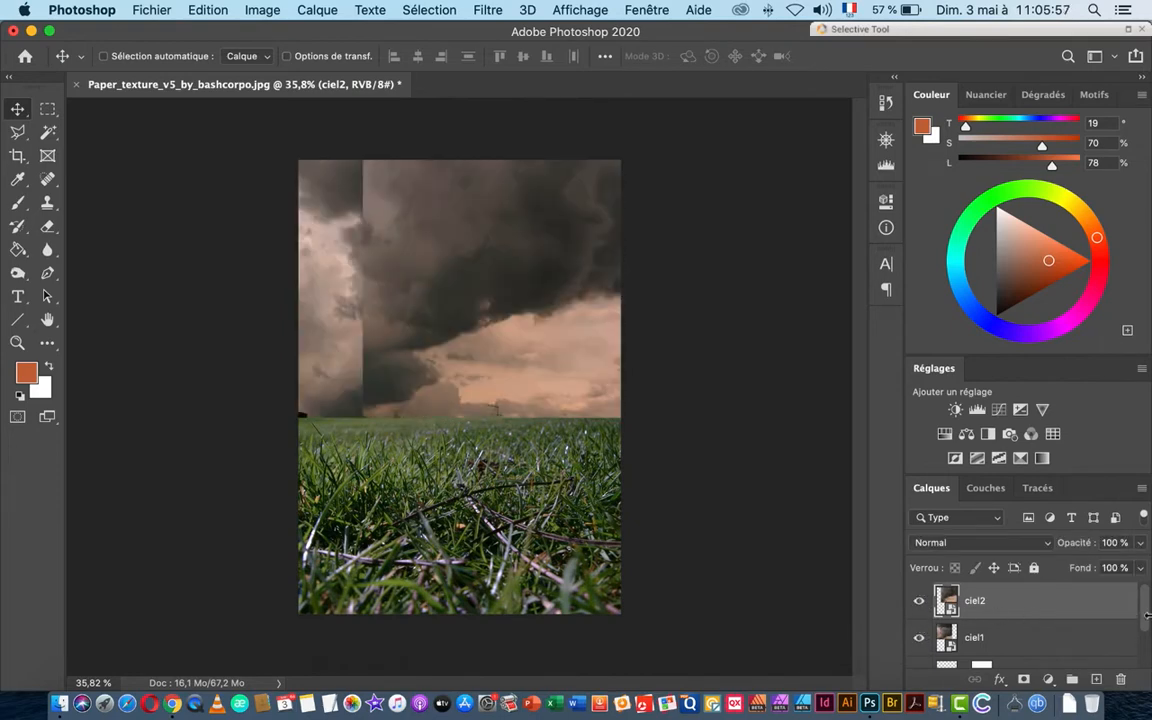
left_click_drag(1147, 615, 1149, 670)
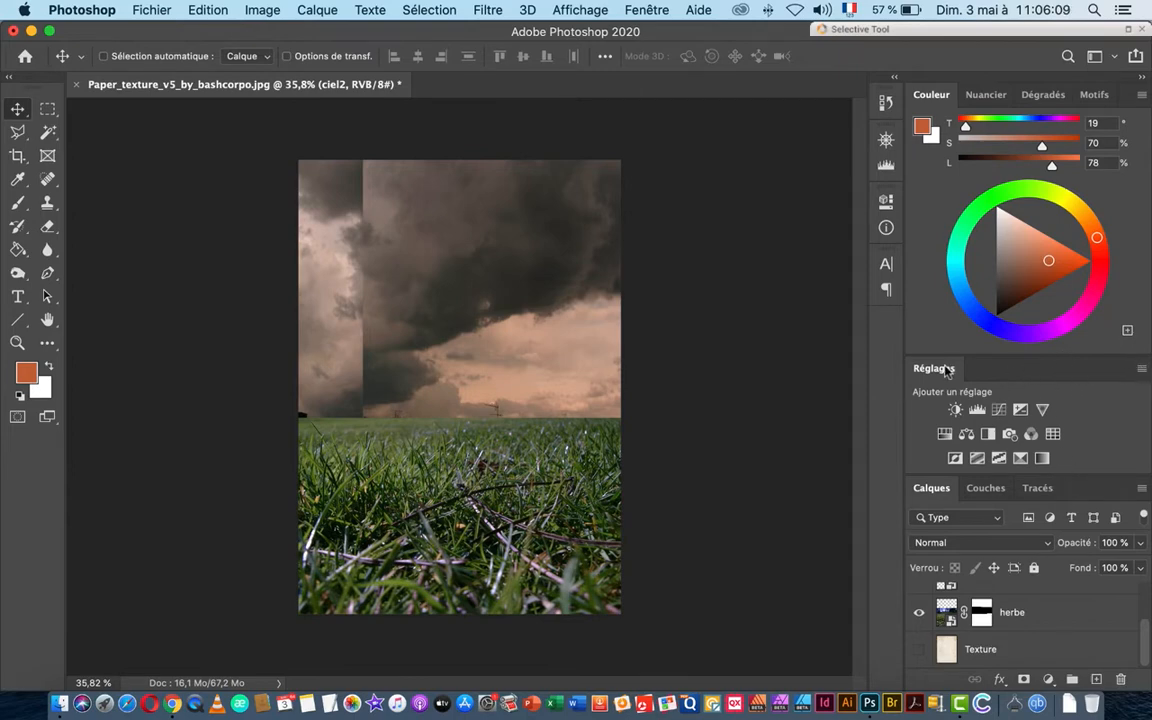
left_click_drag(949, 370, 885, 325)
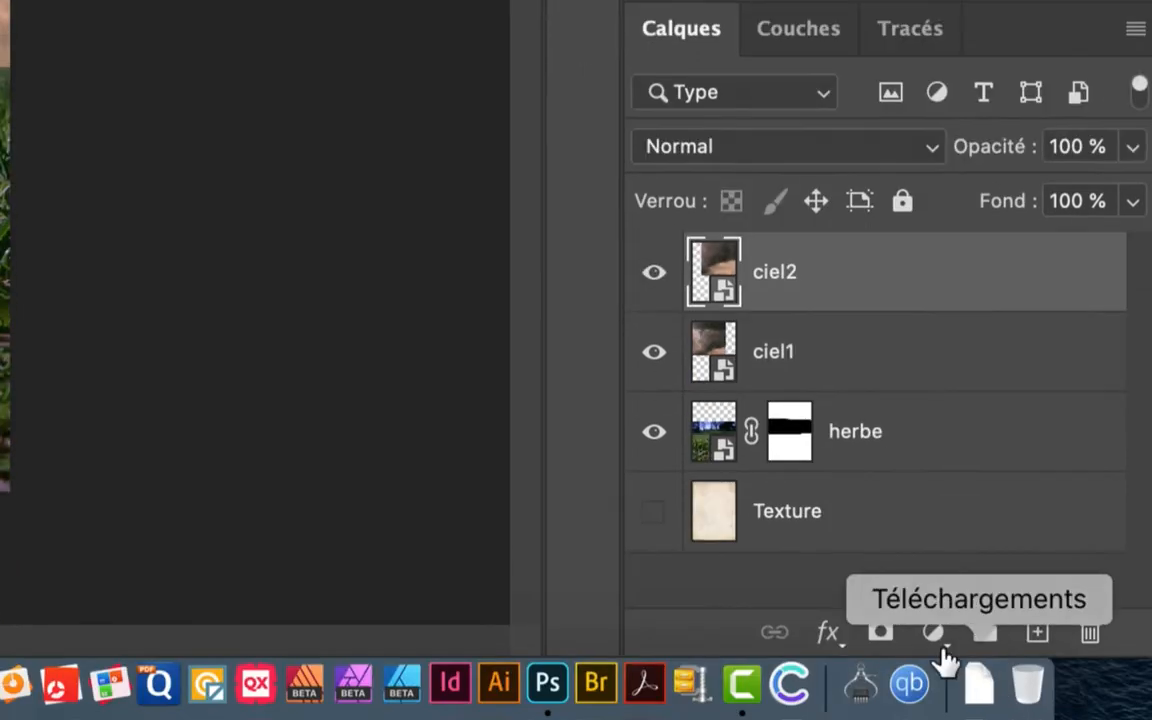
Step: Add a white layer mask to ciel2 and pick the Gradient tool
left_click(880, 632)
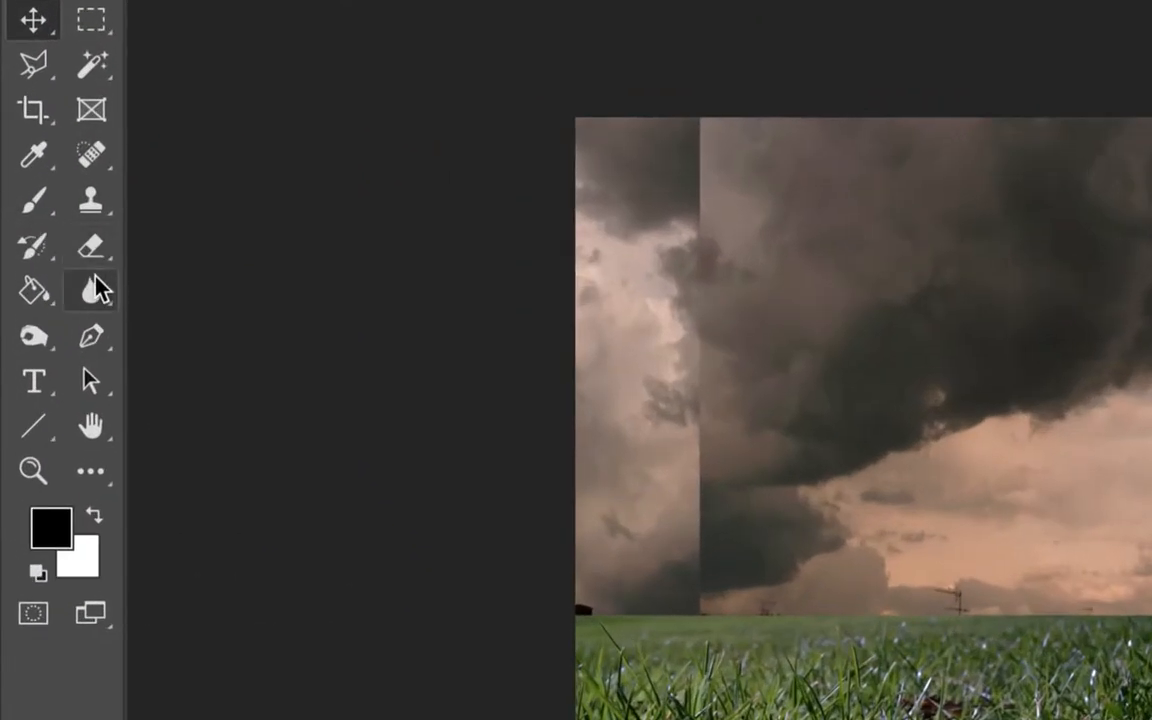
left_click(32, 292)
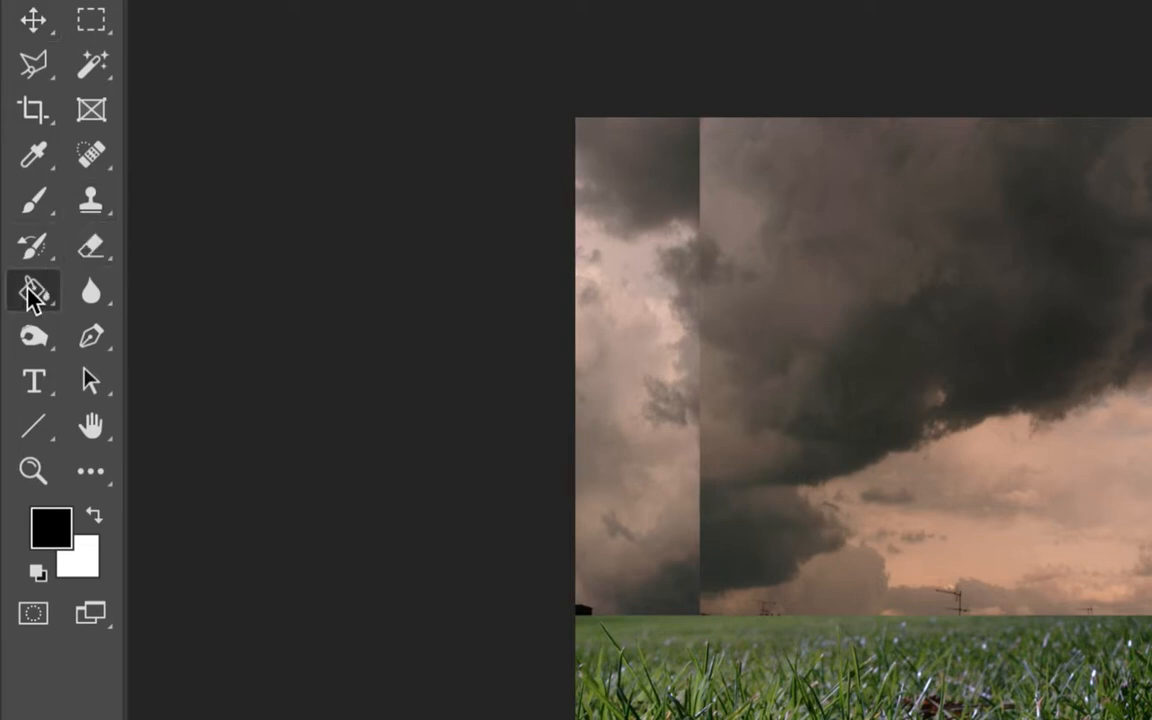
right_click(32, 292)
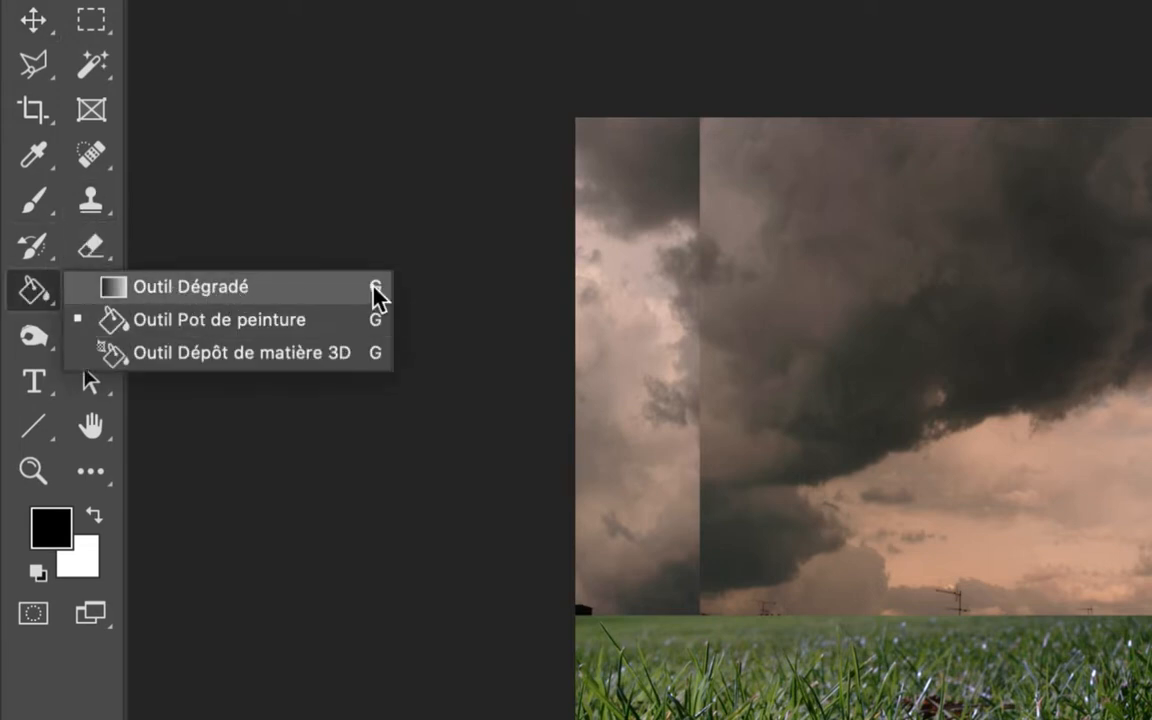
left_click(205, 287)
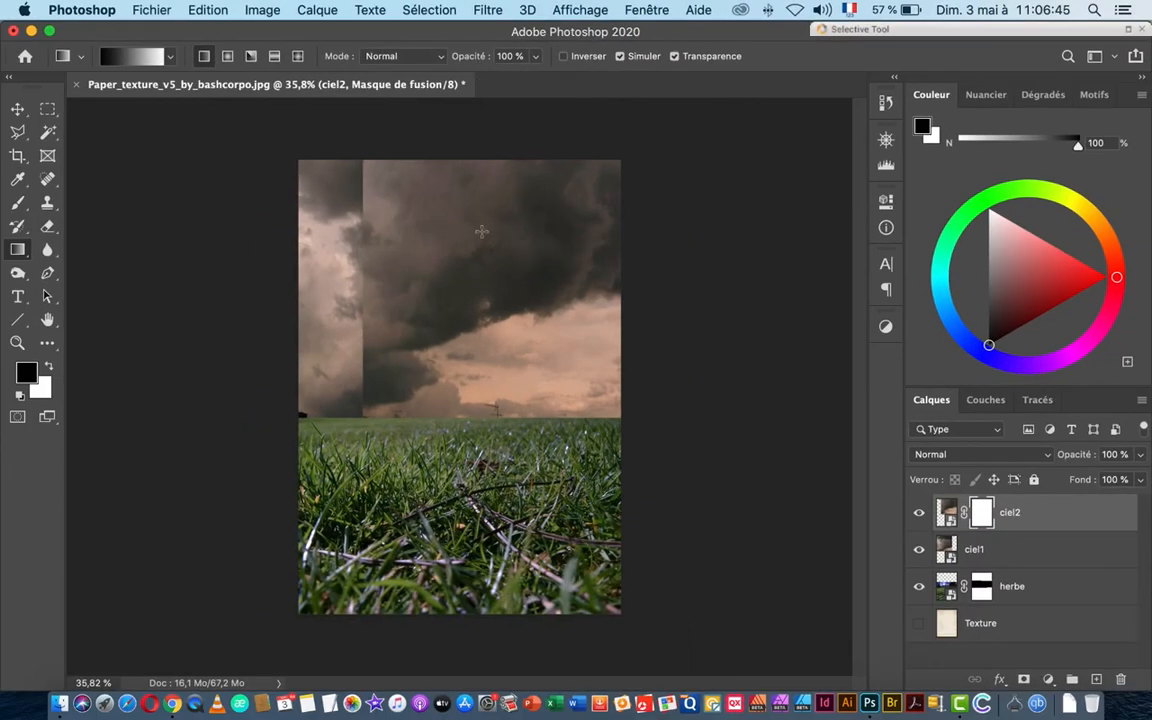
Step: Draw a trial gradient across ciel2's mask and zoom out to view the poster
scroll(386, 272, "up", 5)
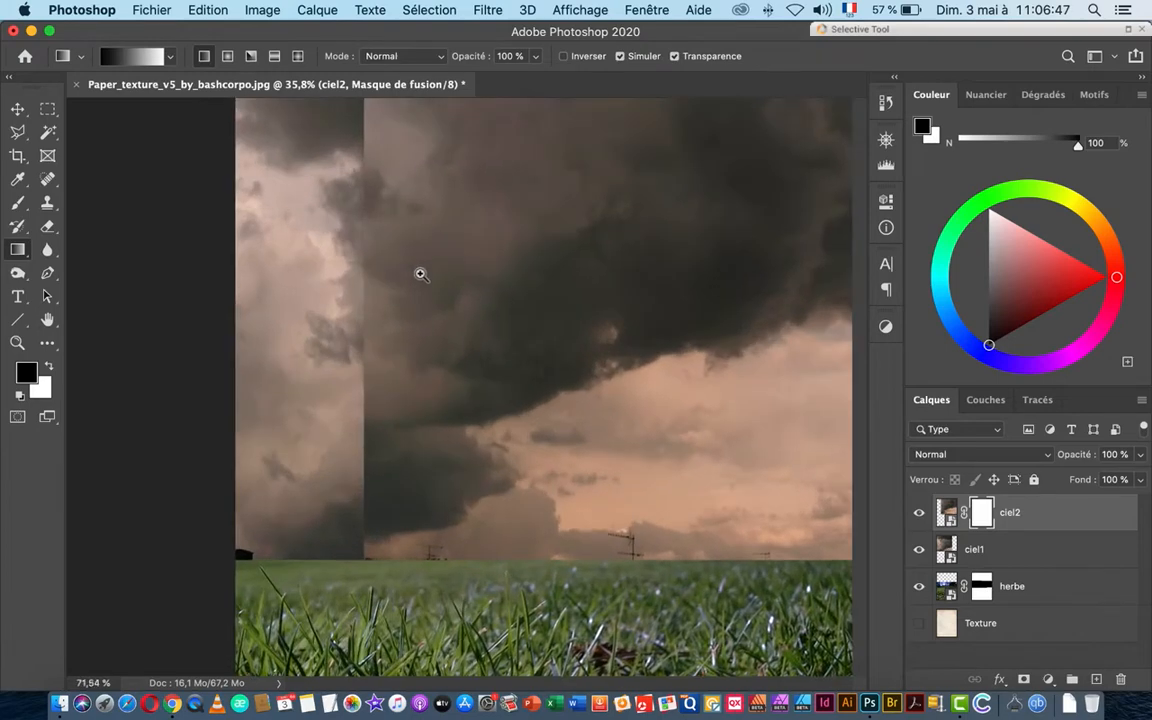
left_click_drag(517, 237, 442, 309)
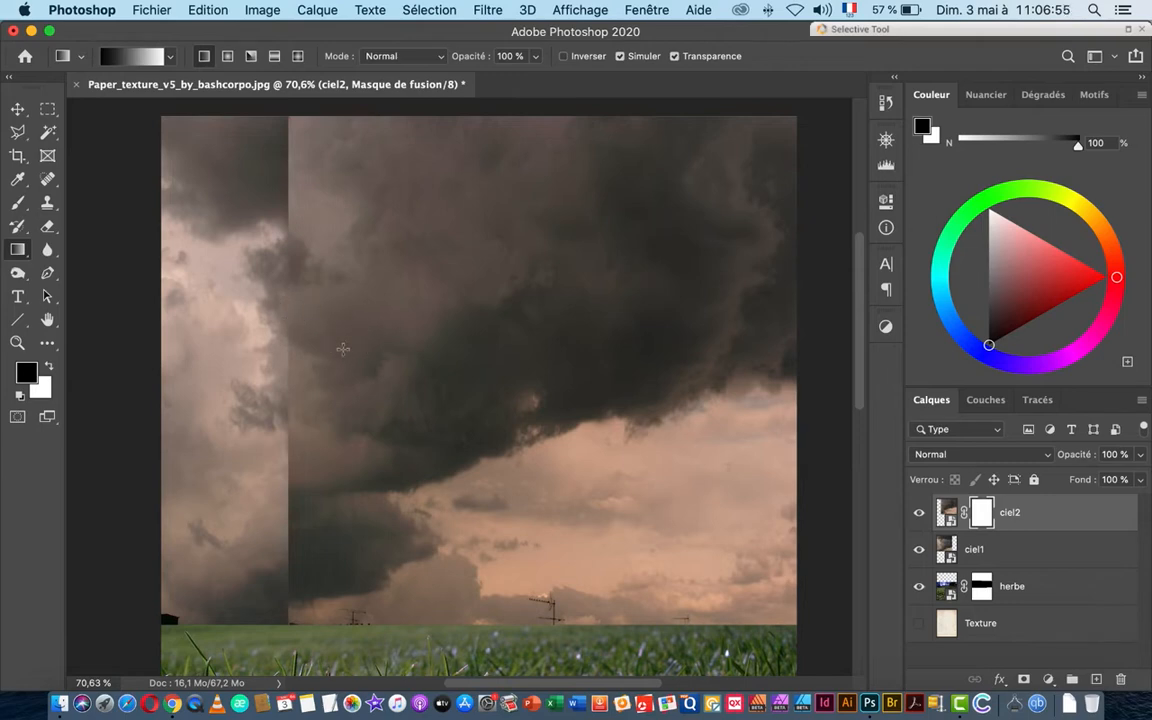
left_click_drag(322, 338, 539, 342)
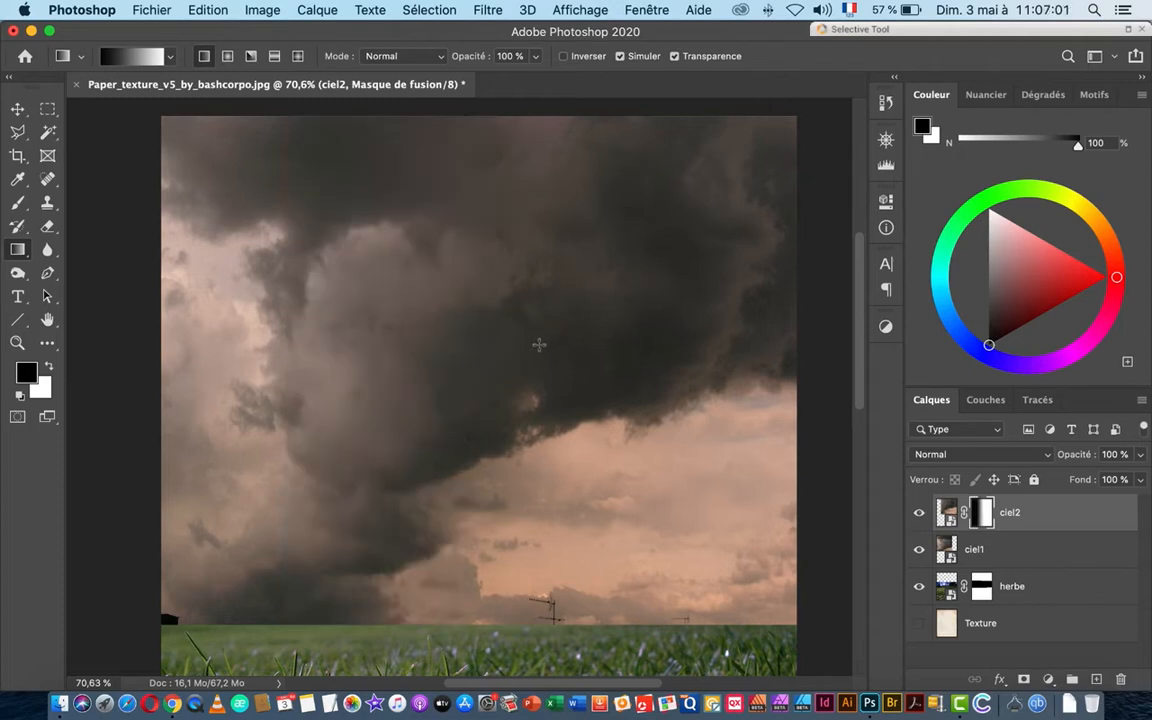
key("super+space")
left_click_drag(599, 388, 553, 391)
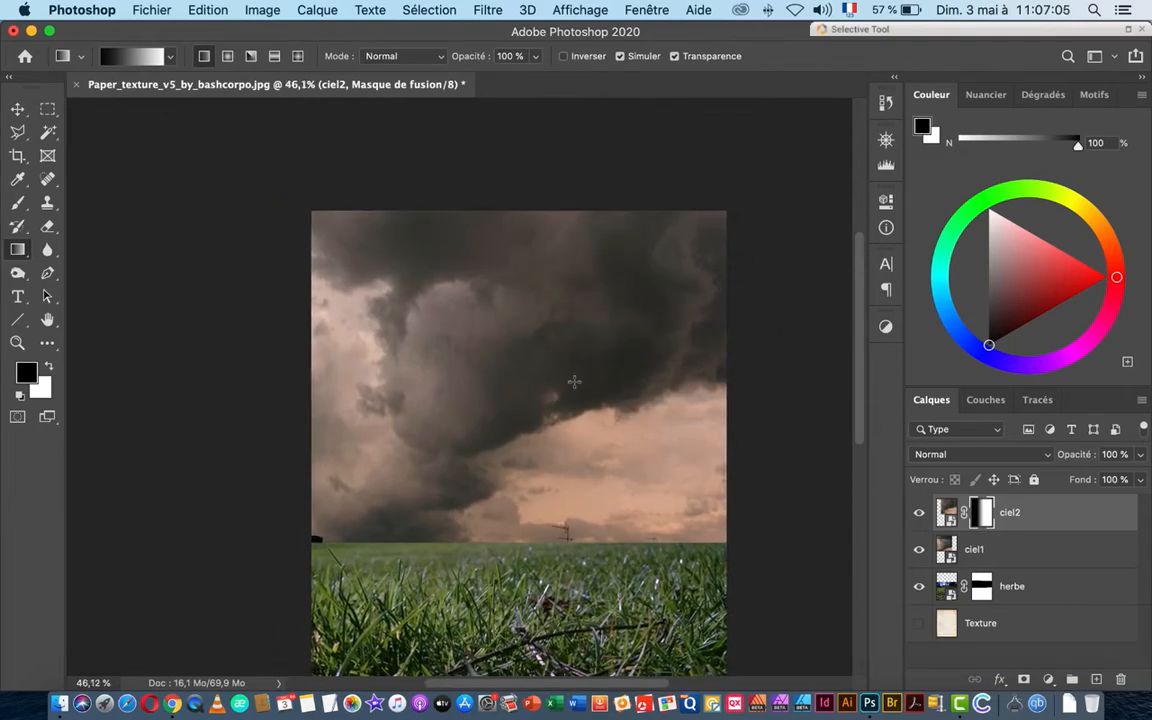
Step: Toggle ciel2's mask on and off repeatedly to compare the sky blend
left_click(985, 515, "shift")
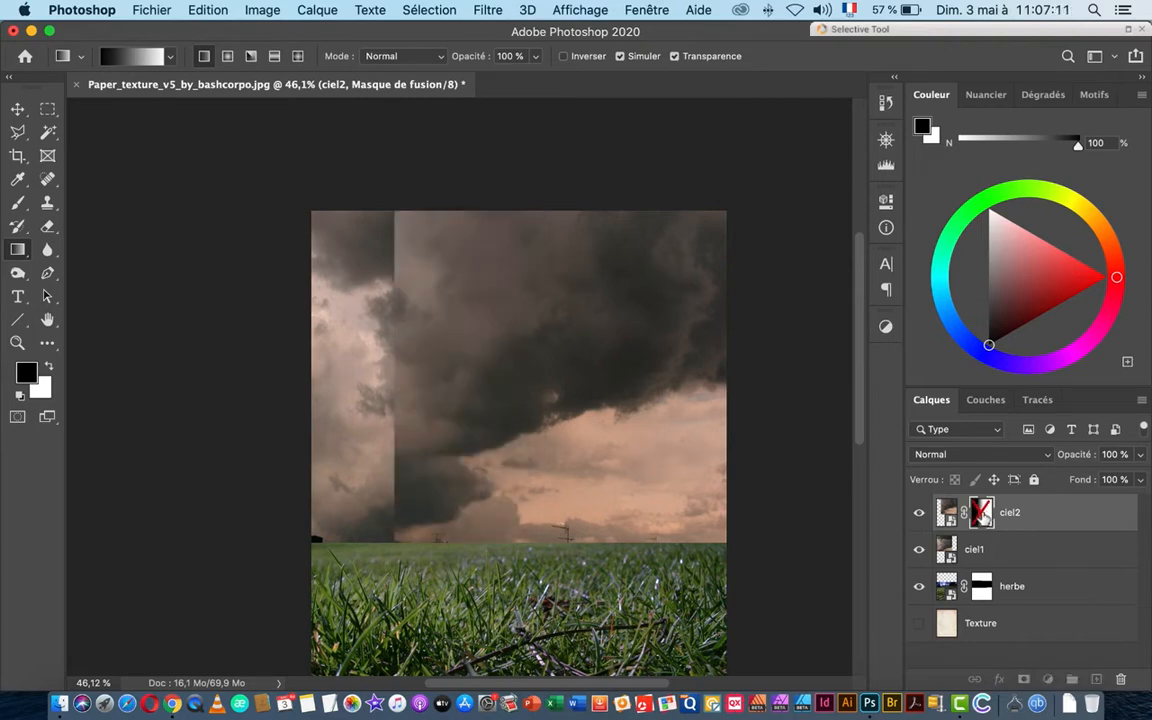
left_click(984, 514, "shift")
left_click(984, 514, "shift")
left_click(984, 514, "shift")
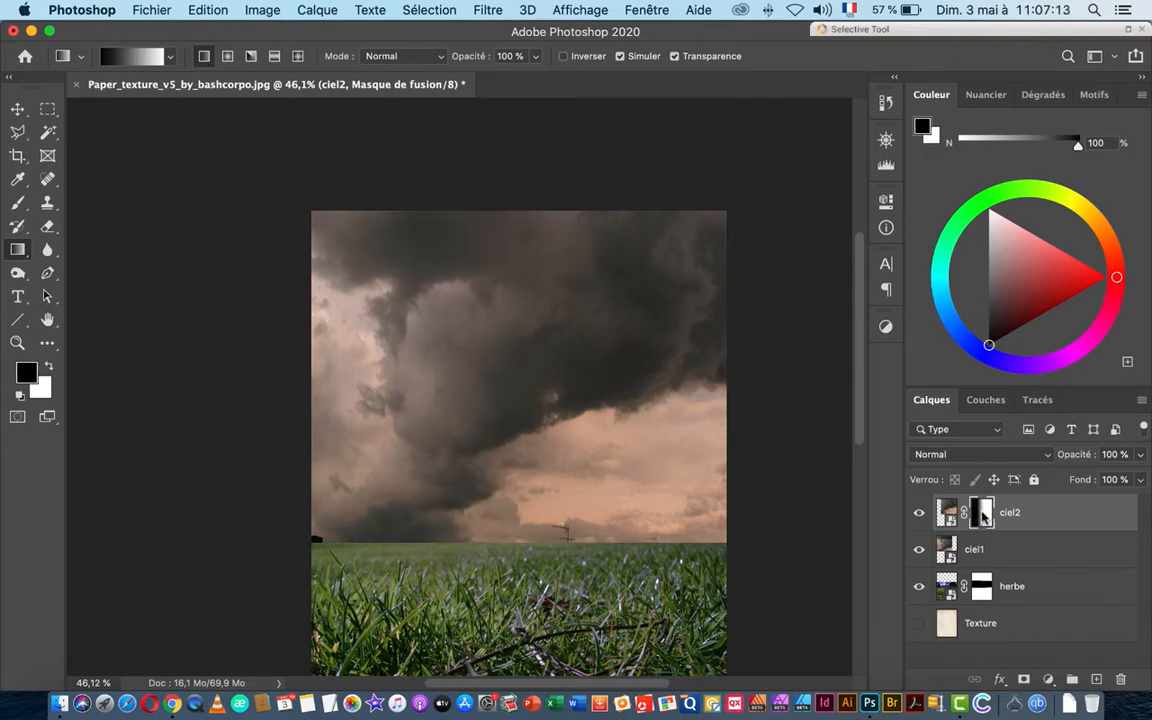
left_click(984, 514, "shift")
left_click(984, 514, "shift")
left_click(984, 514, "shift")
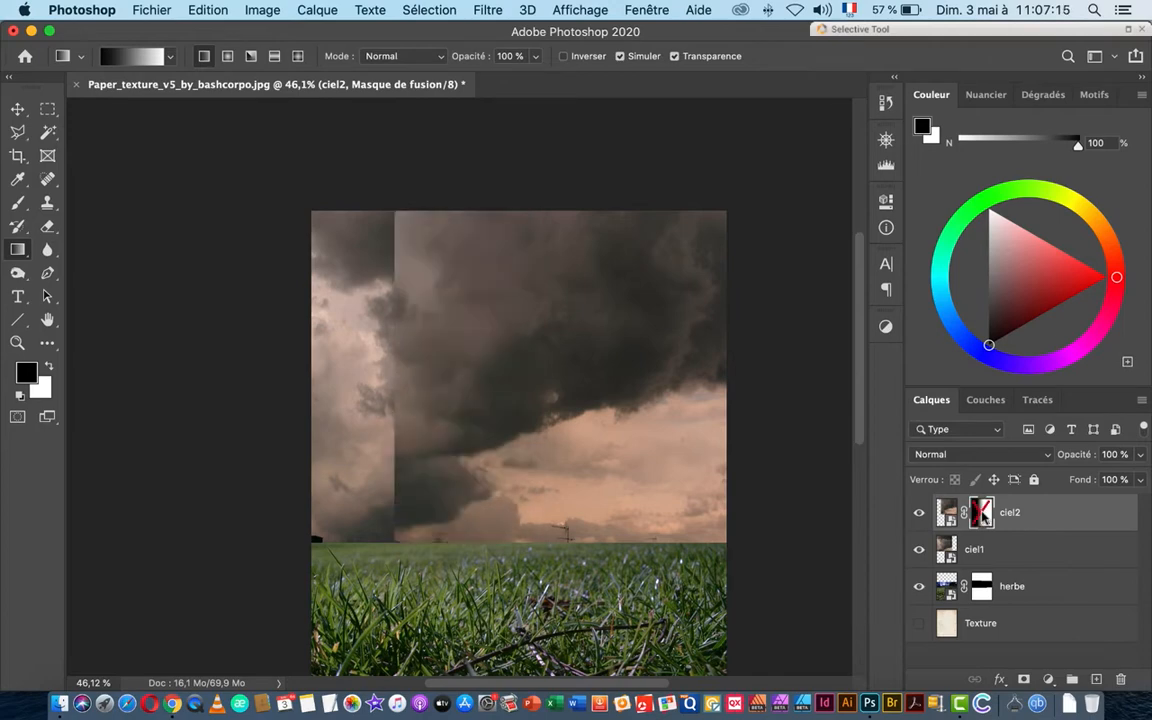
left_click(984, 514, "shift")
left_click(984, 514, "shift")
left_click(983, 514, "shift")
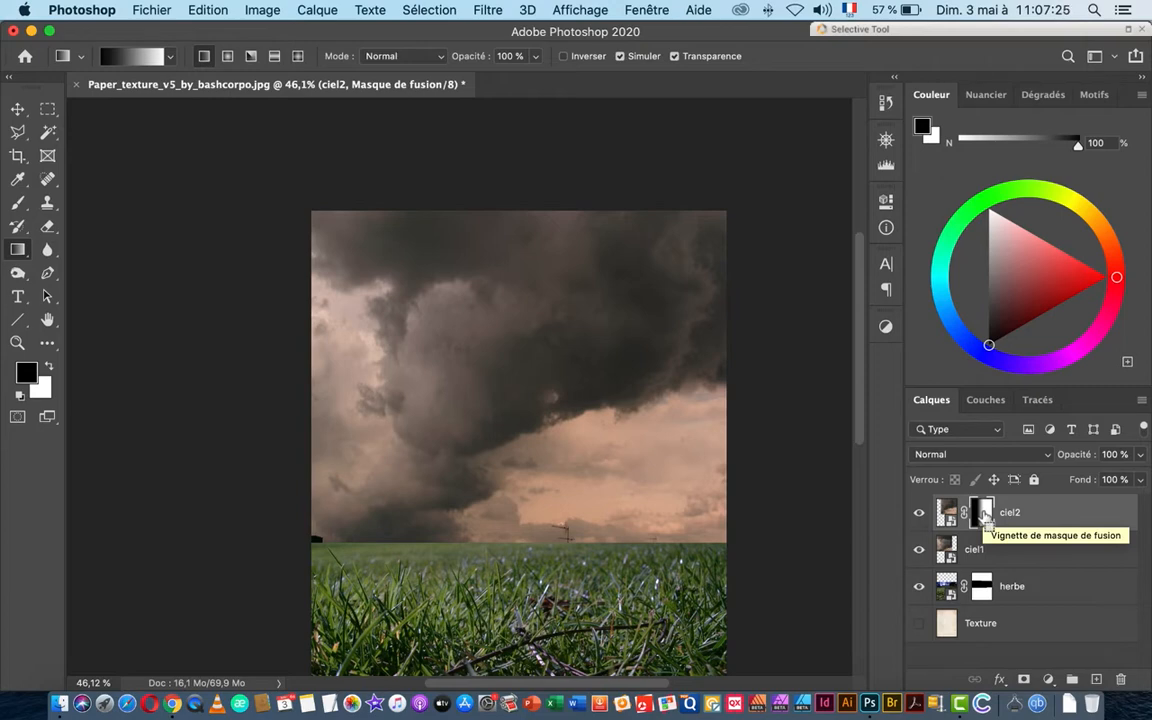
Step: Fill ciel2's mask with white, undo a new gradient, and set white over black colours
key("super+BackSpace")
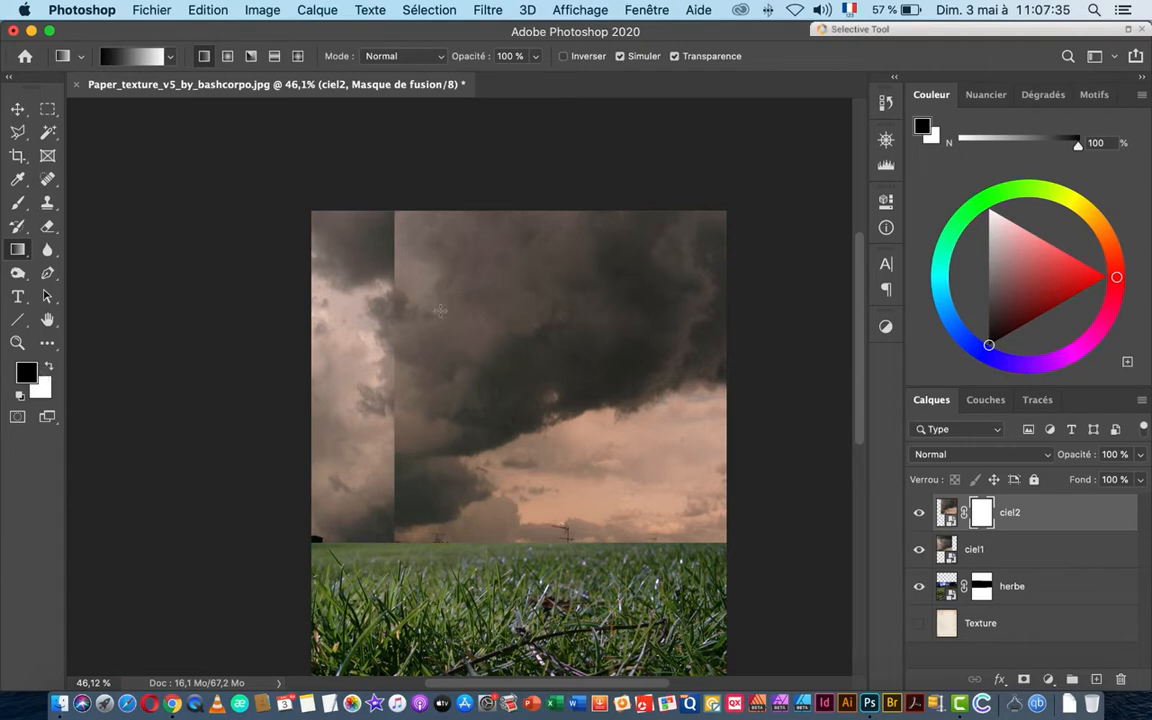
left_click_drag(412, 377, 585, 379)
key("super+z")
left_click(48, 367)
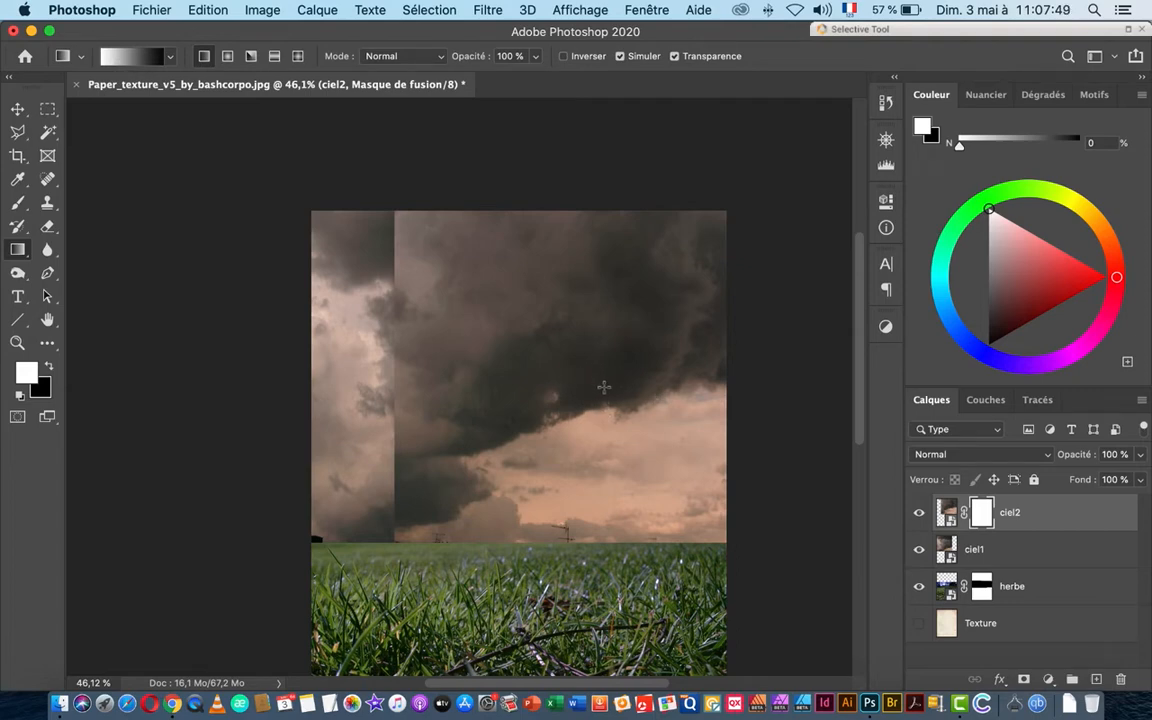
Step: Draw a right-to-left black-to-white gradient on ciel2's mask to hide the sky seam
left_click_drag(615, 386, 466, 386)
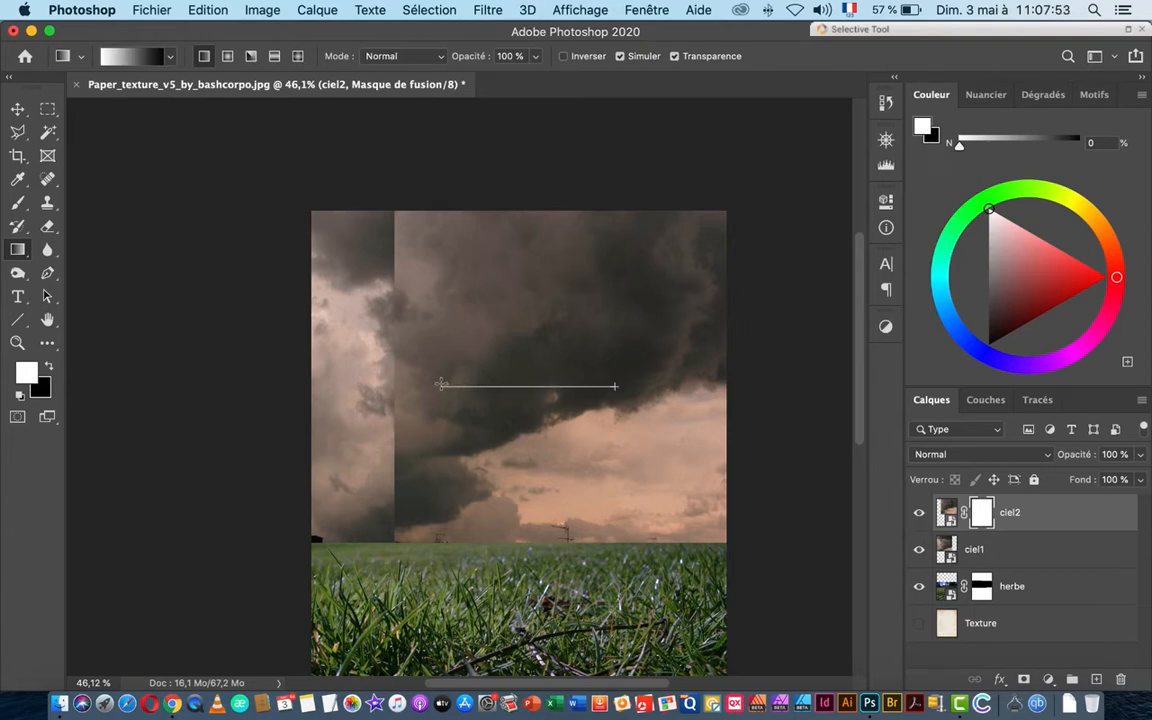
left_click_drag(440, 386, 451, 386)
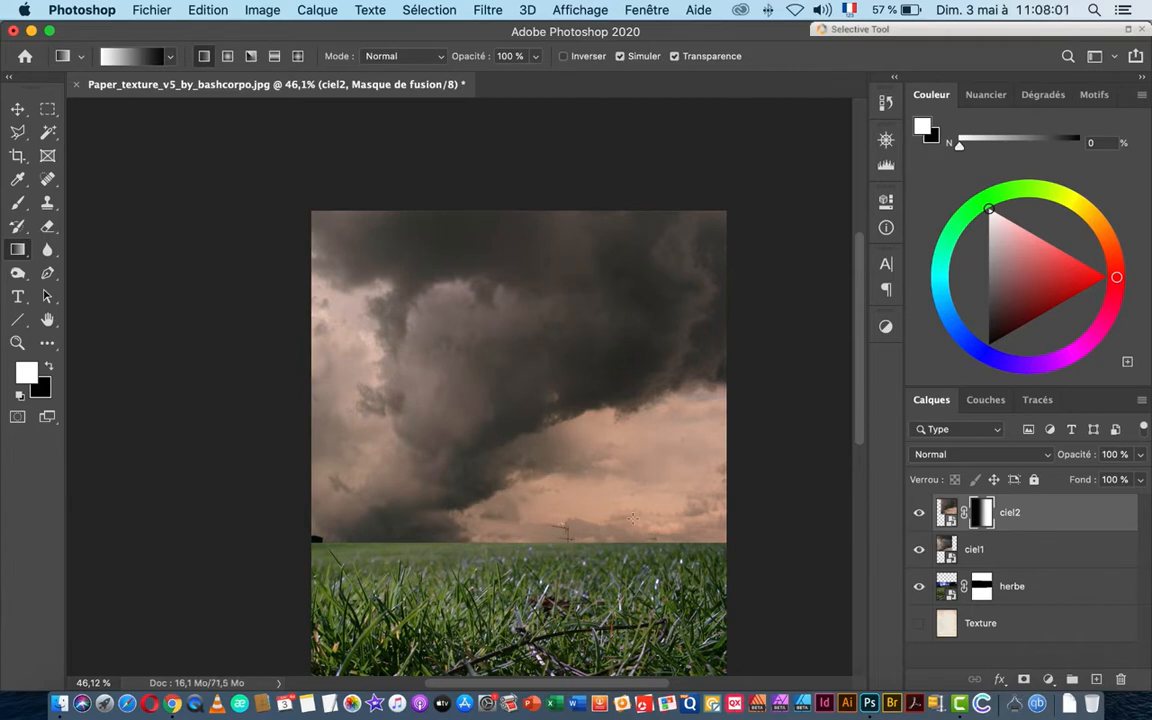
mouse_move(652, 421)
left_mouse_down()
mouse_move(733, 414)
mouse_move(674, 419)
left_mouse_up()
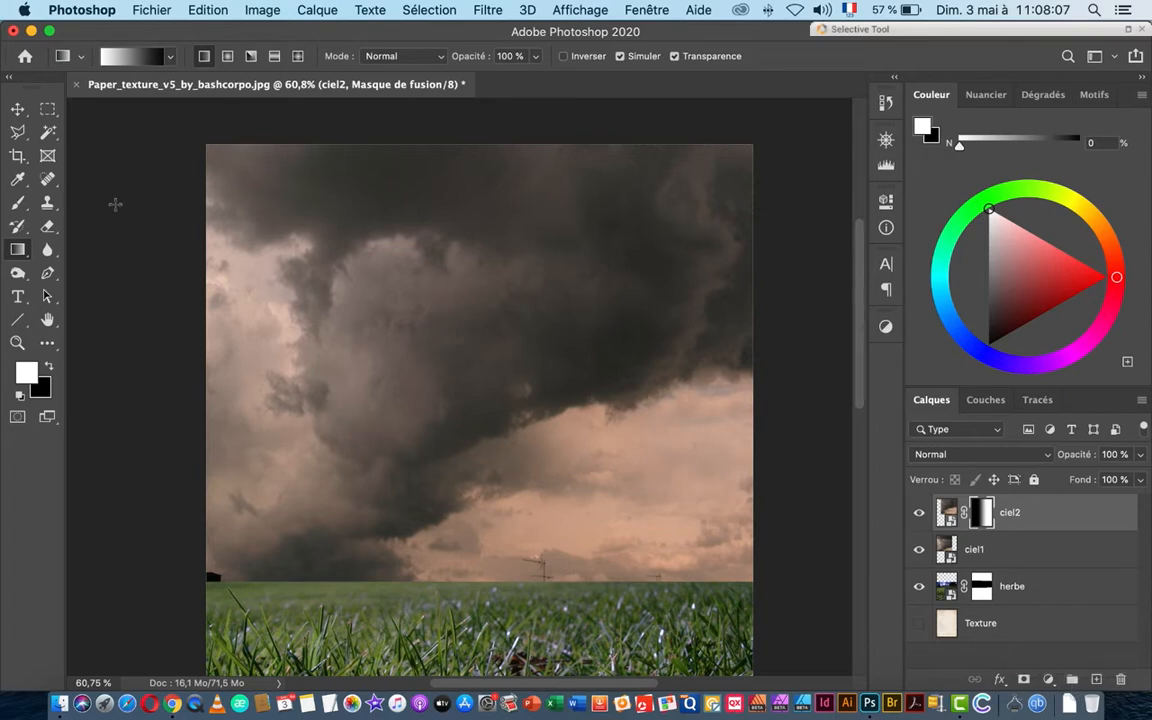
left_click(17, 108)
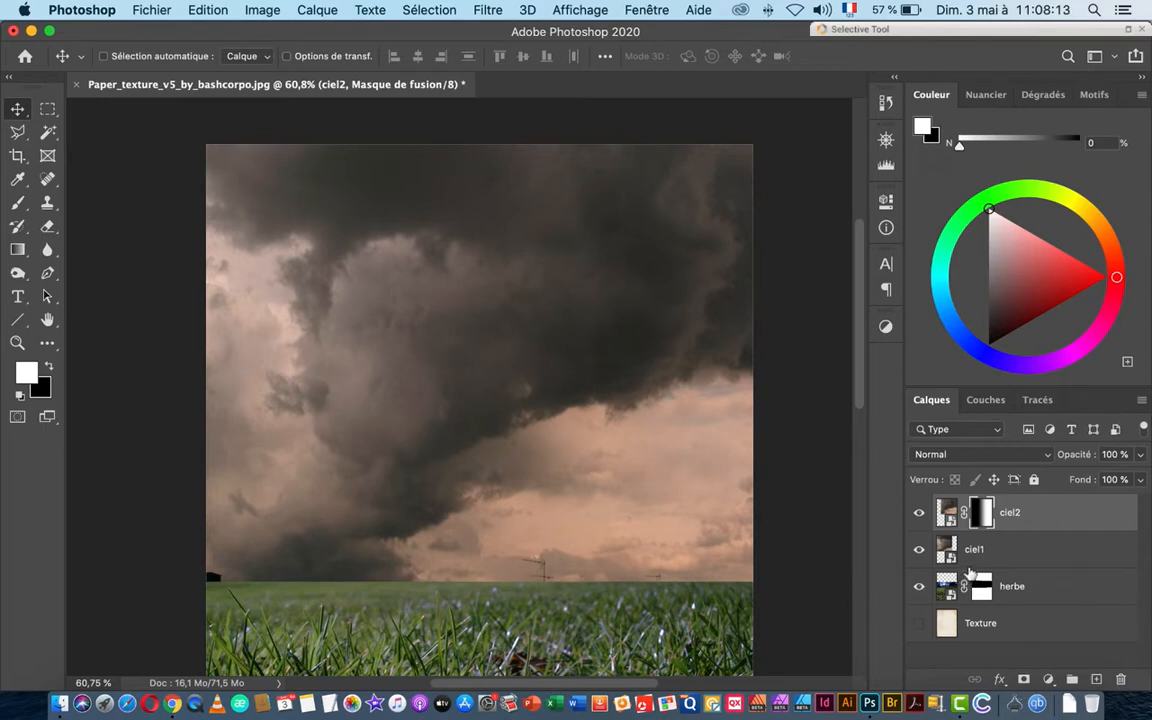
Step: Select ciel1 with ciel2, hide the herbe layer, and discard a trial stamped layer
left_click(1030, 548, "shift")
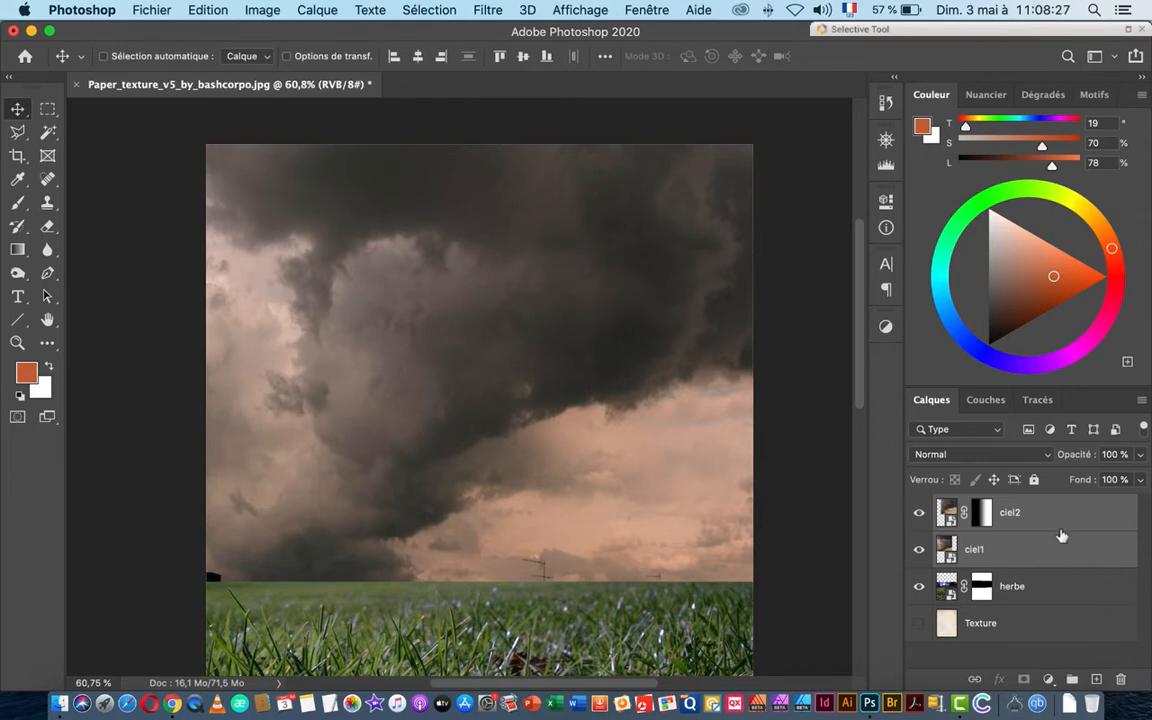
left_click(918, 590)
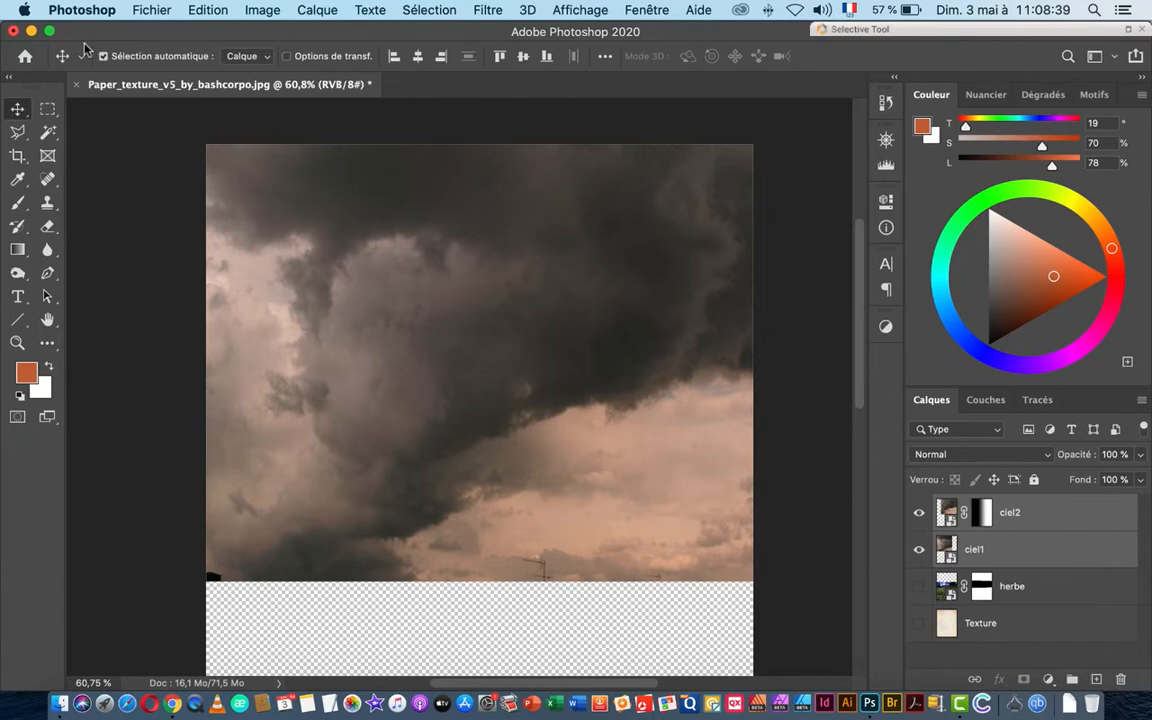
key("super+alt+shift+e")
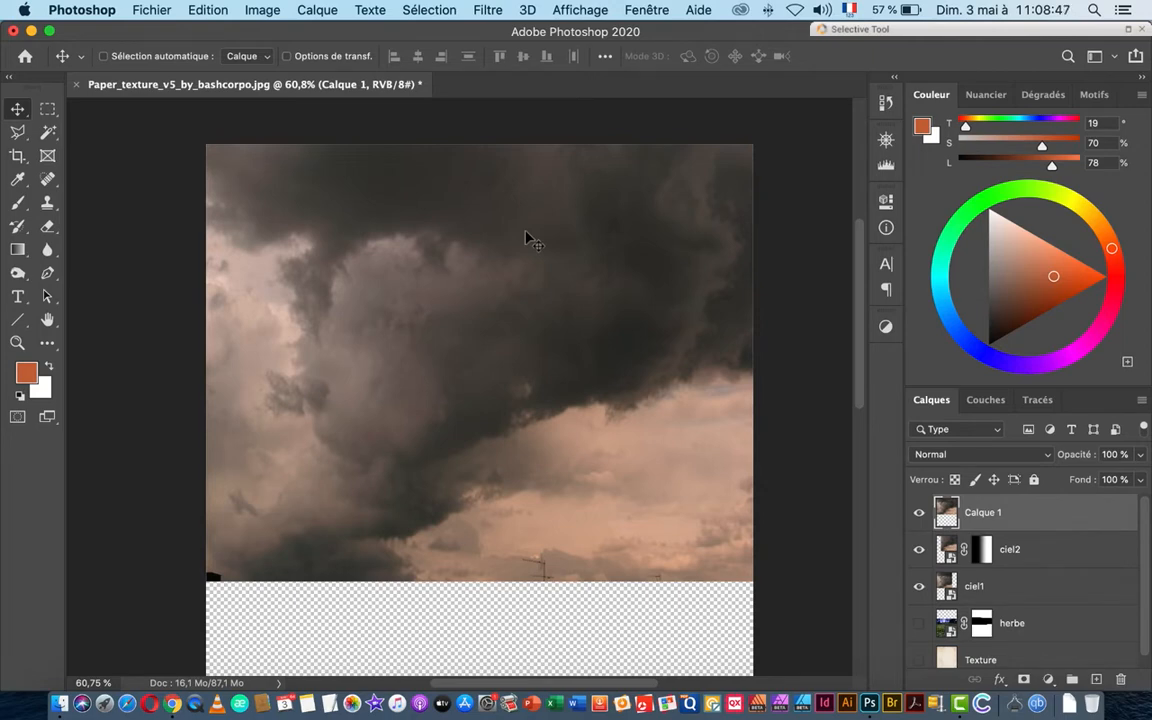
key("super")
key("BackSpace")
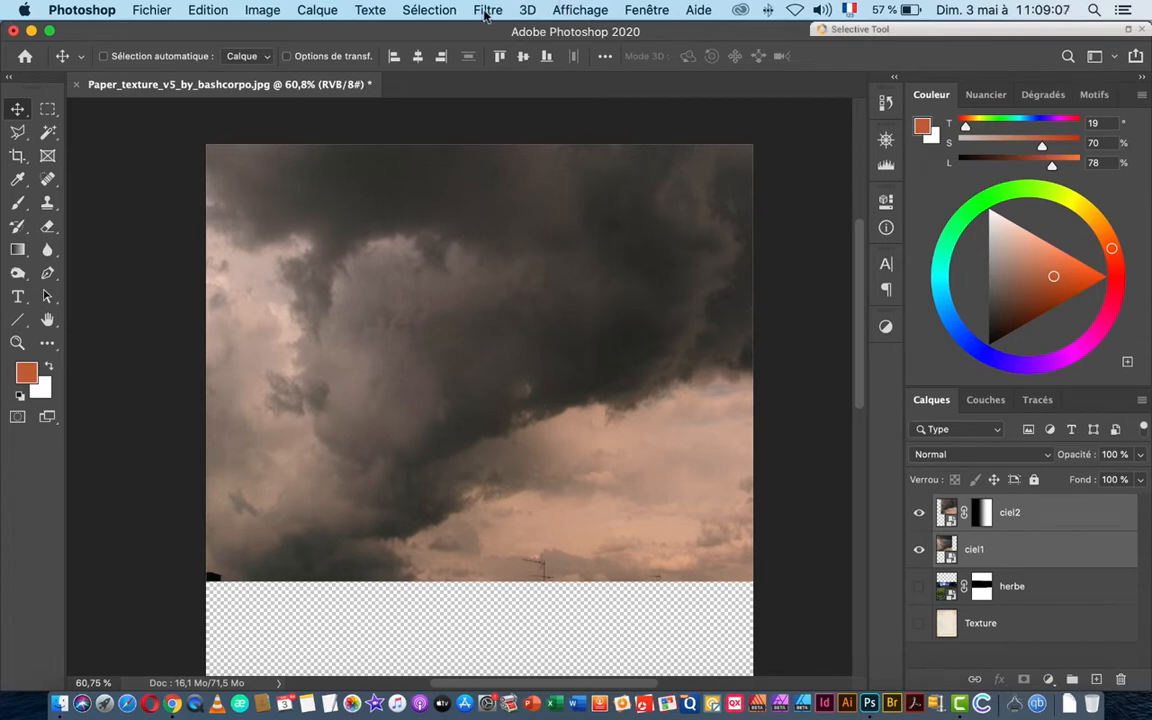
Step: Select all, copy merged and paste it as a trial layer shifted upward
left_click(398, 12)
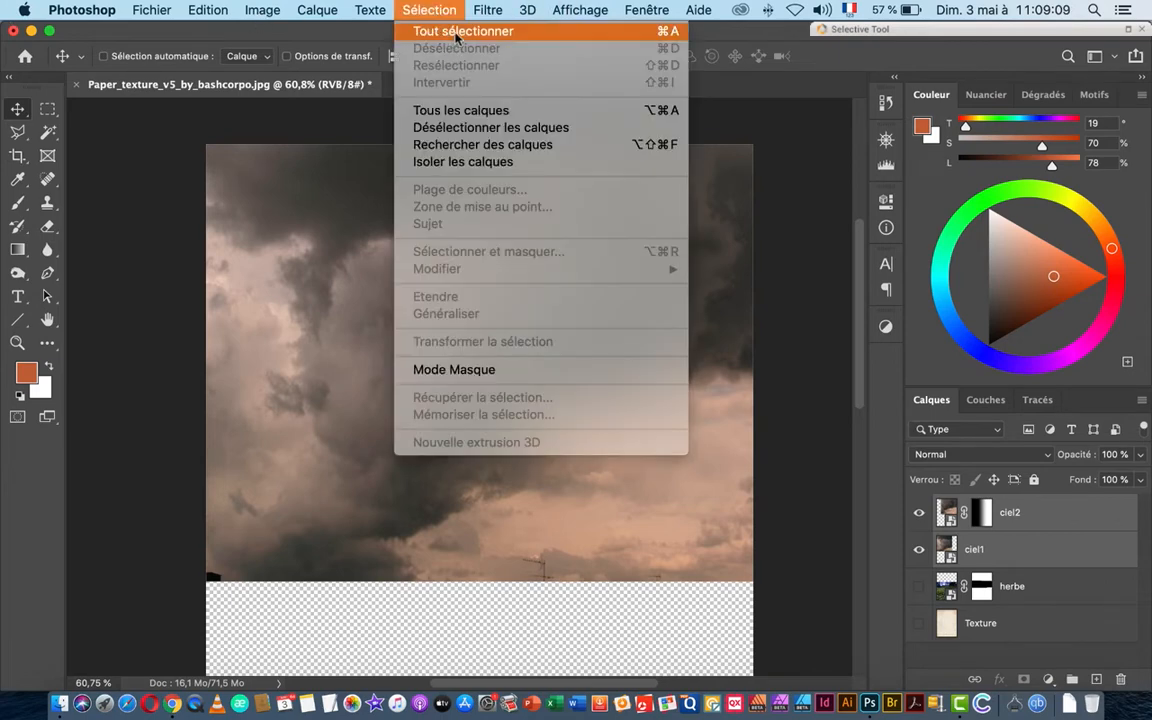
left_click(455, 33)
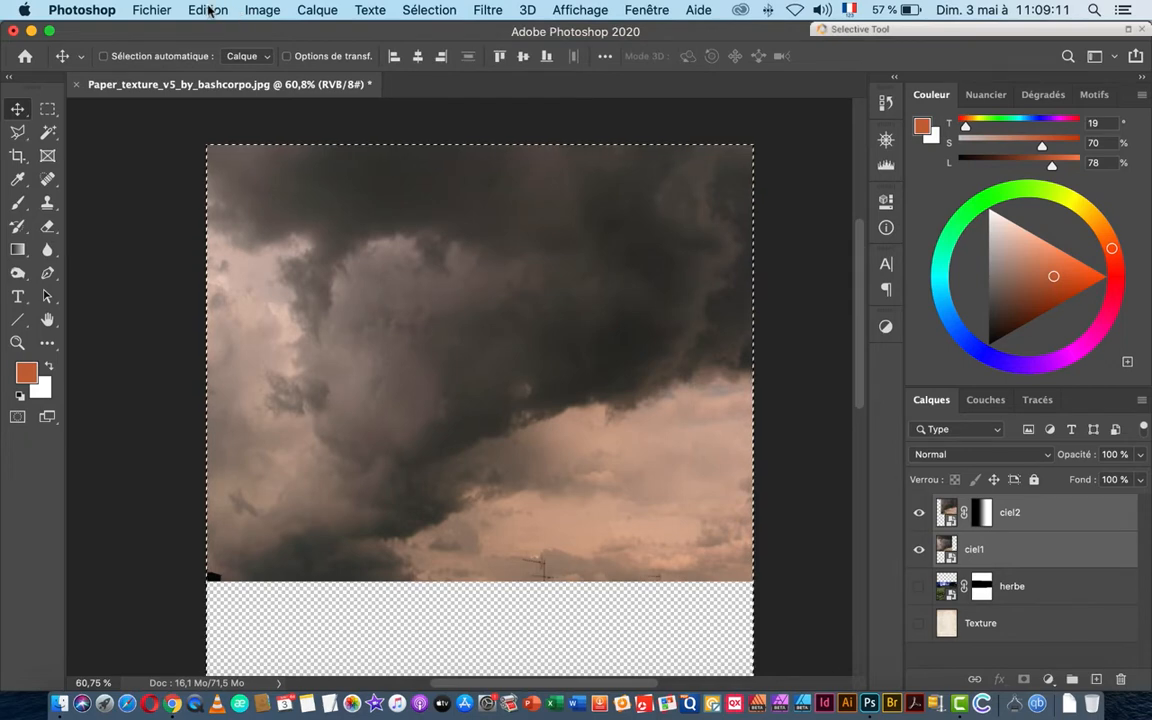
left_click(208, 10)
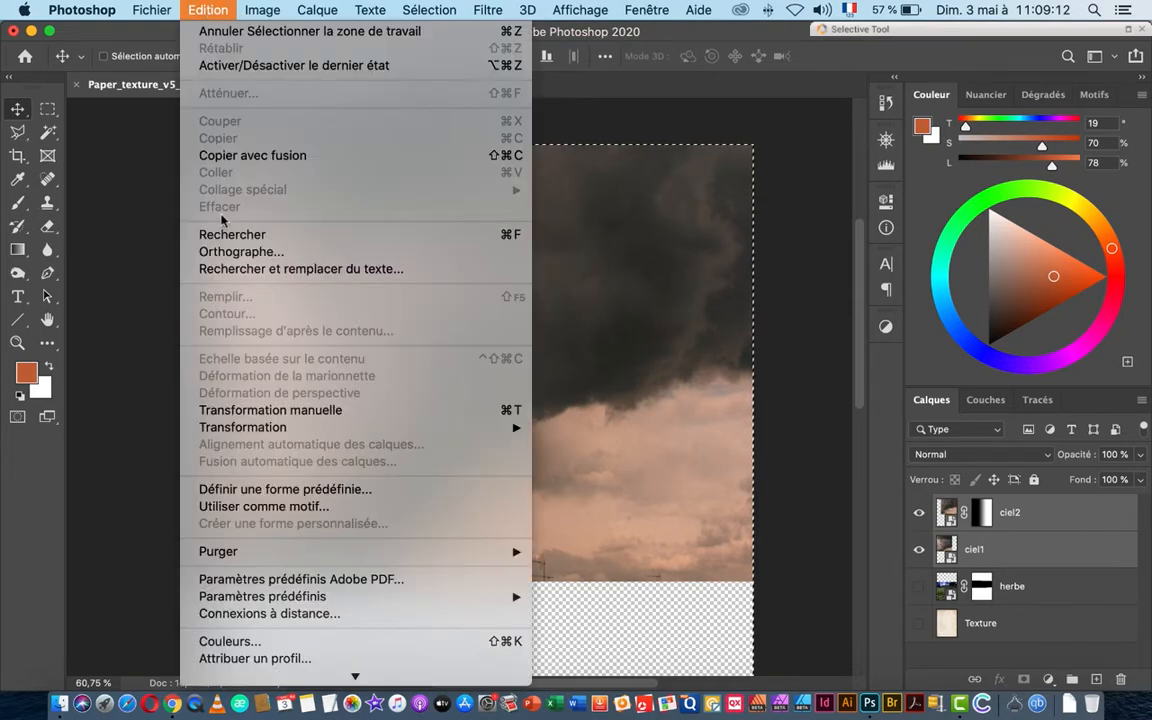
left_click(285, 158)
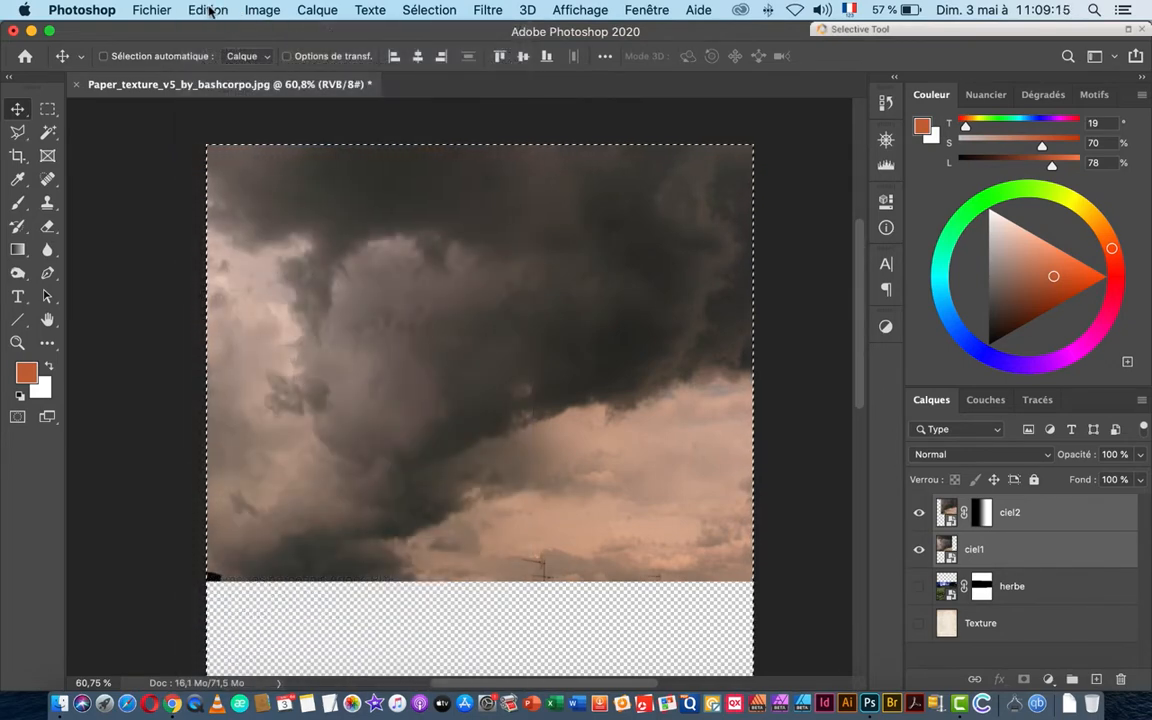
left_click(208, 10)
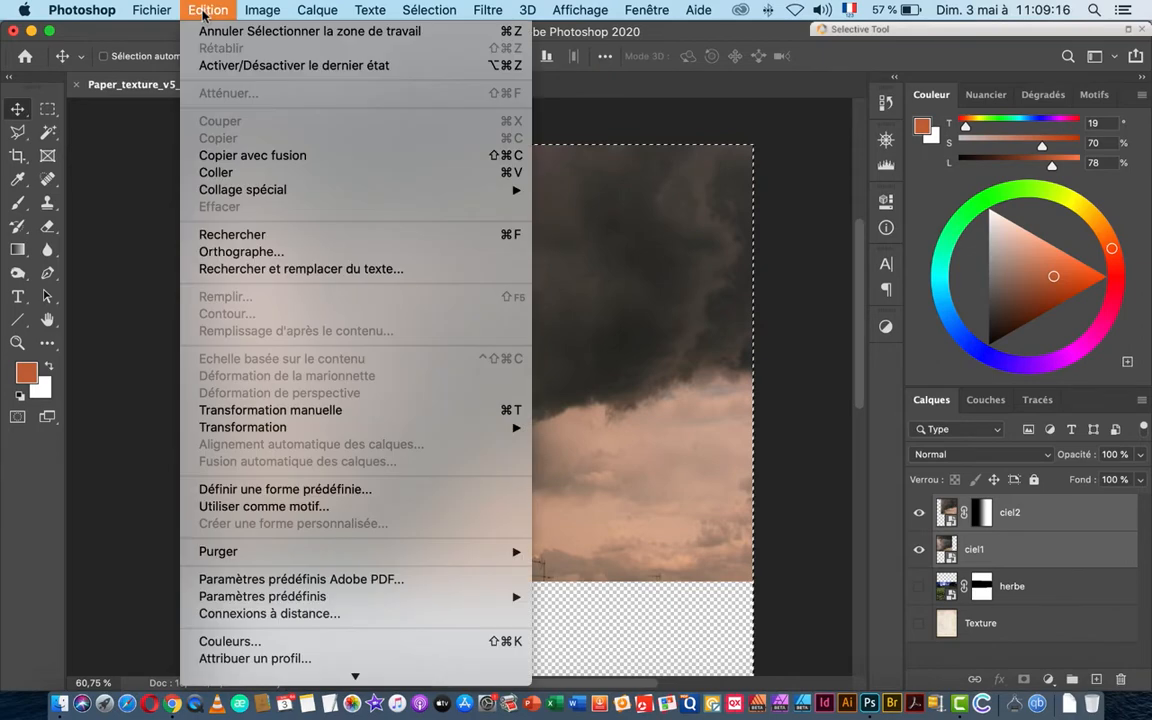
left_click(240, 176)
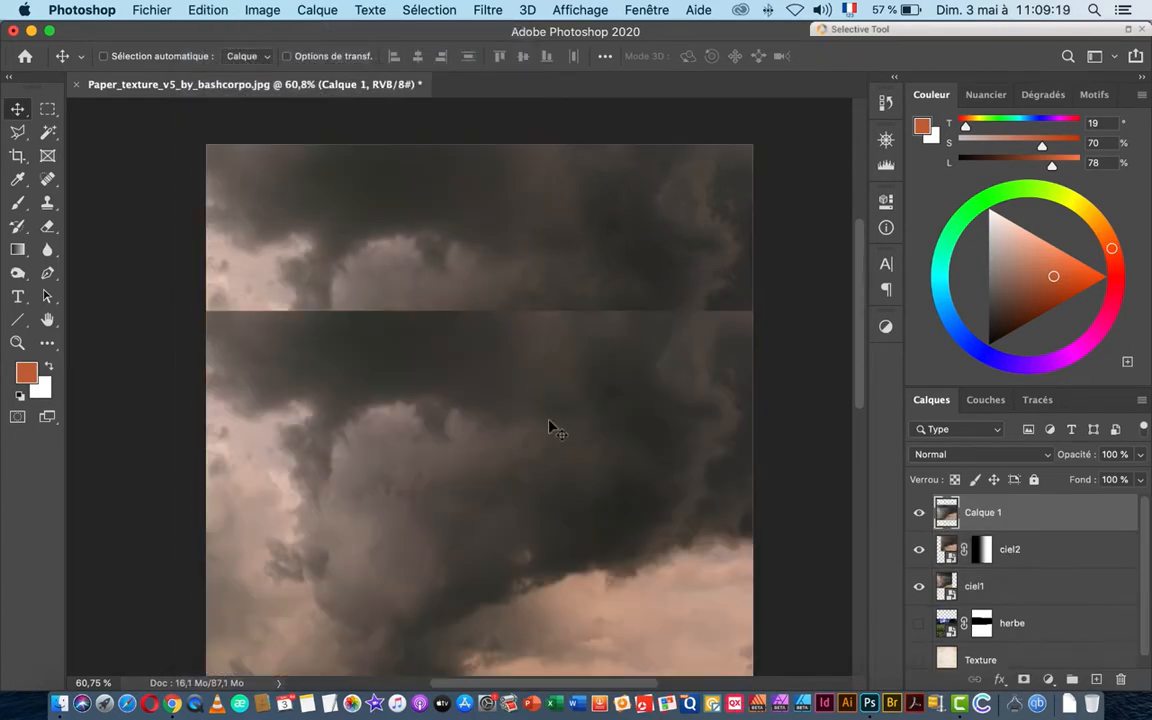
left_click_drag(550, 427, 571, 262)
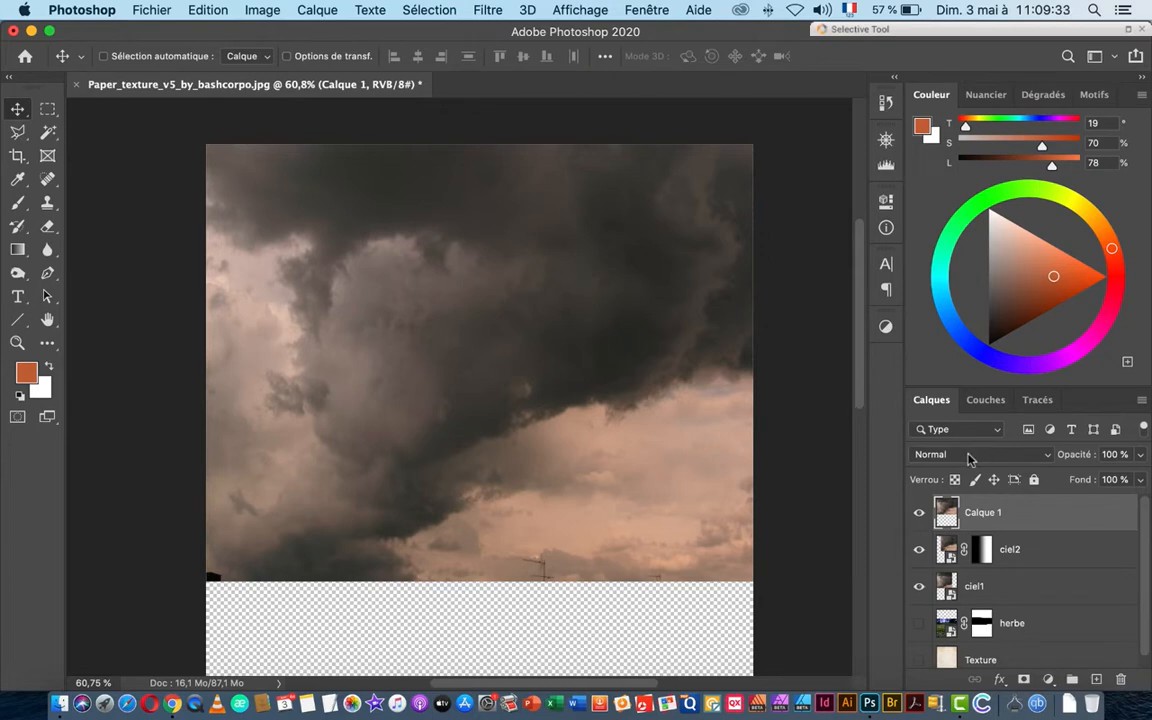
Step: Delete the pasted layer and create merged sky layer Calque 1 above ciel2
left_click_drag(1058, 514, 1120, 679)
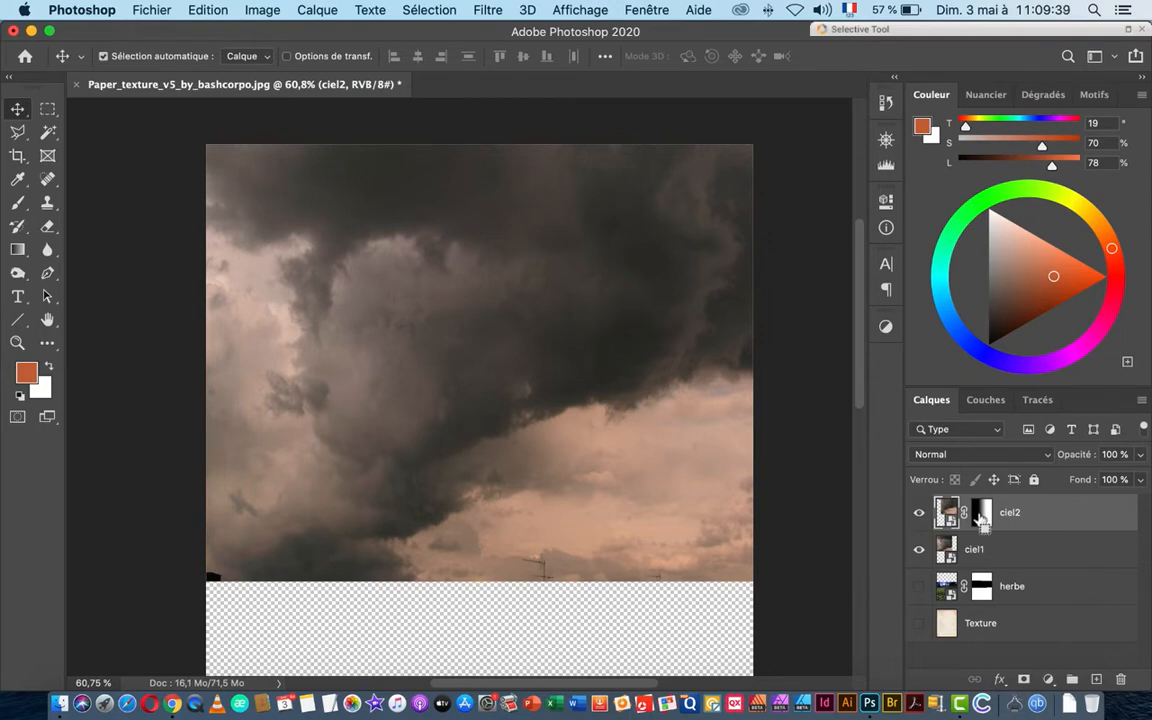
left_click(981, 514, "super")
key("super+j")
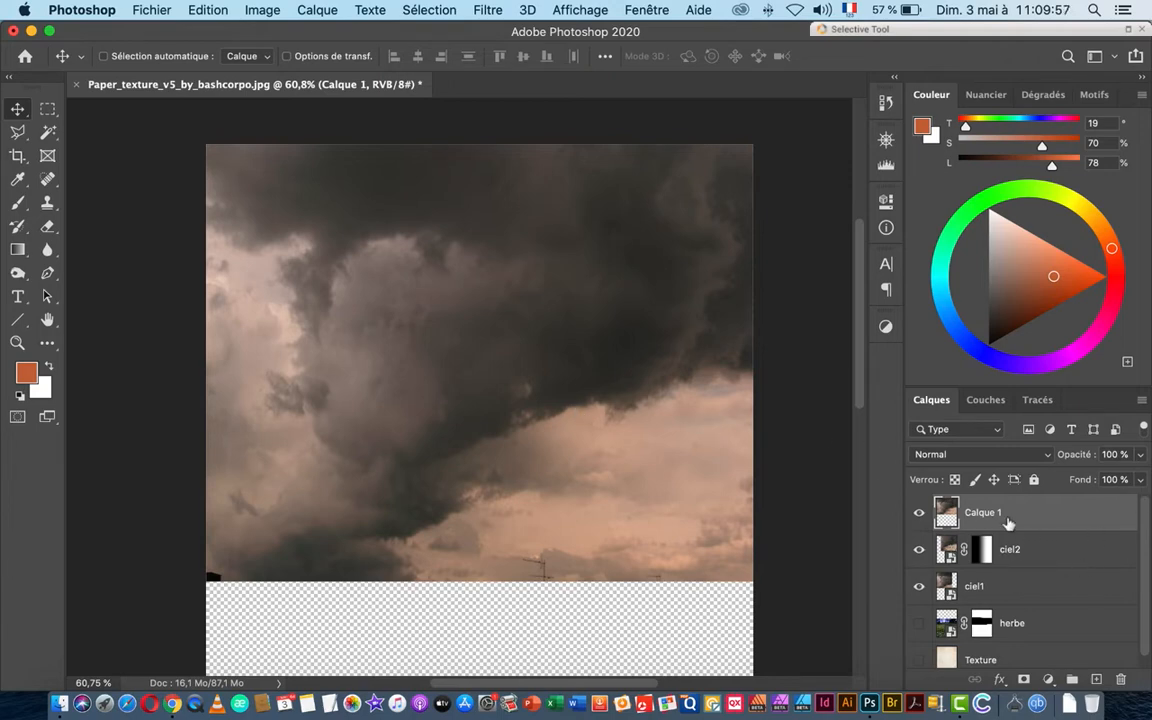
Step: Set Calque 1 to Superposition, duplicate it as Calque 1 copie, and compare visibility
left_click(955, 454)
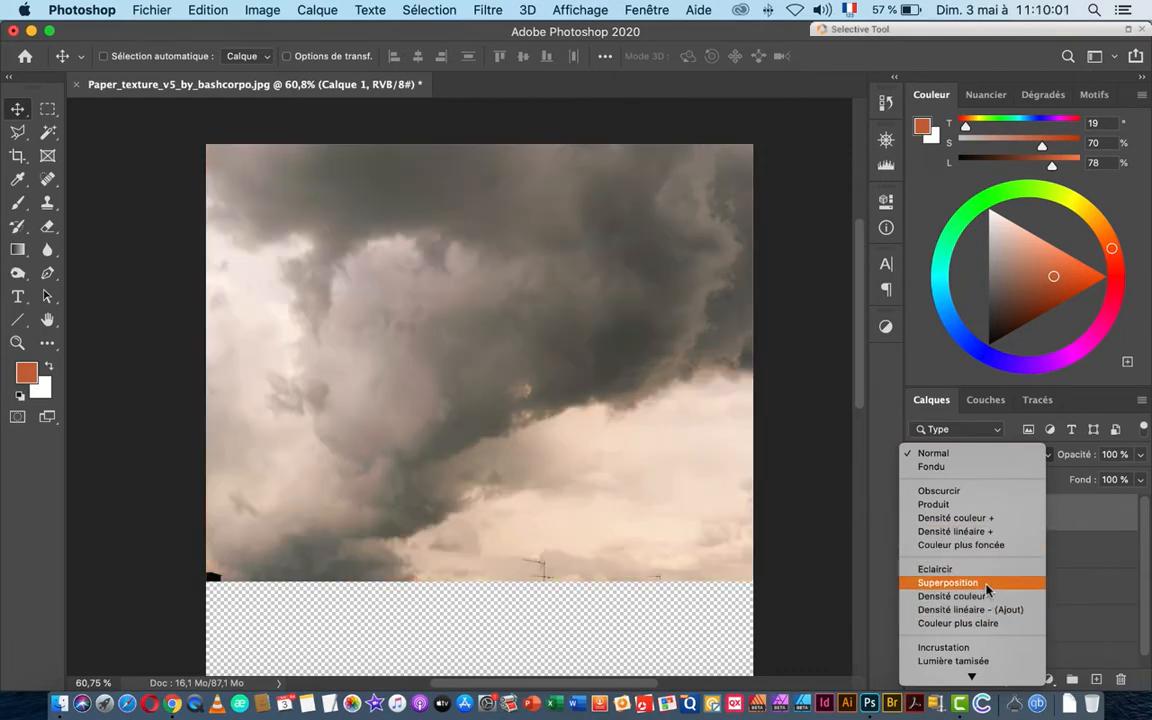
left_click(947, 582)
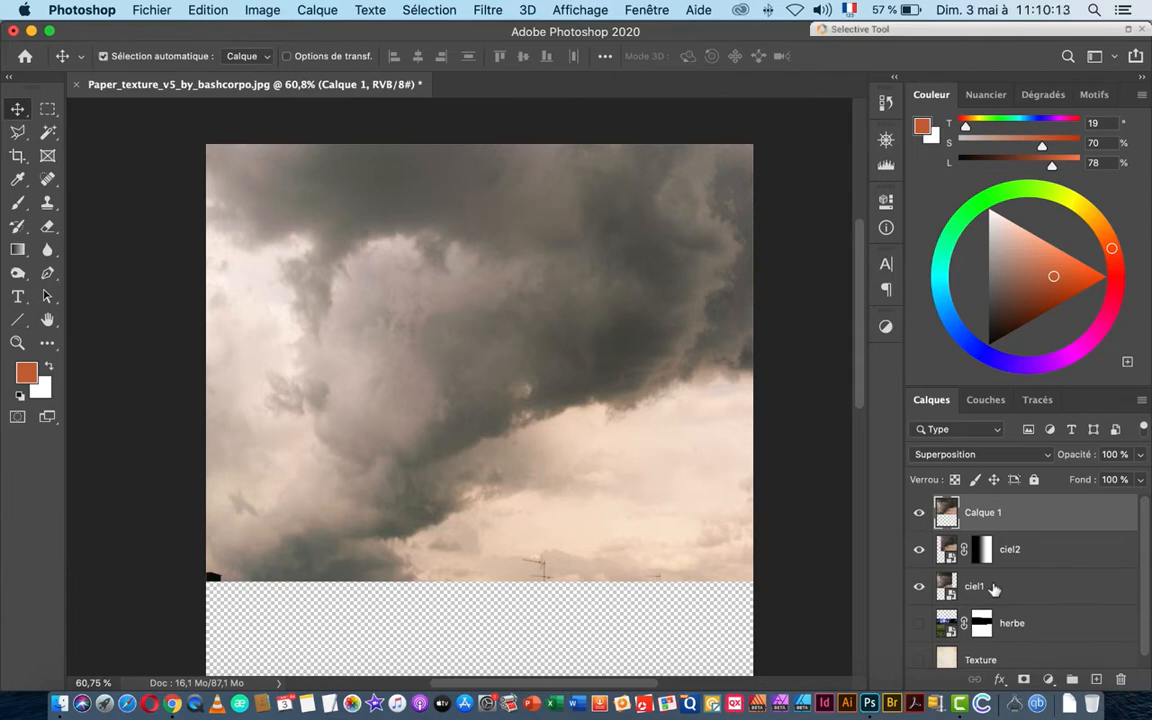
key("super+j")
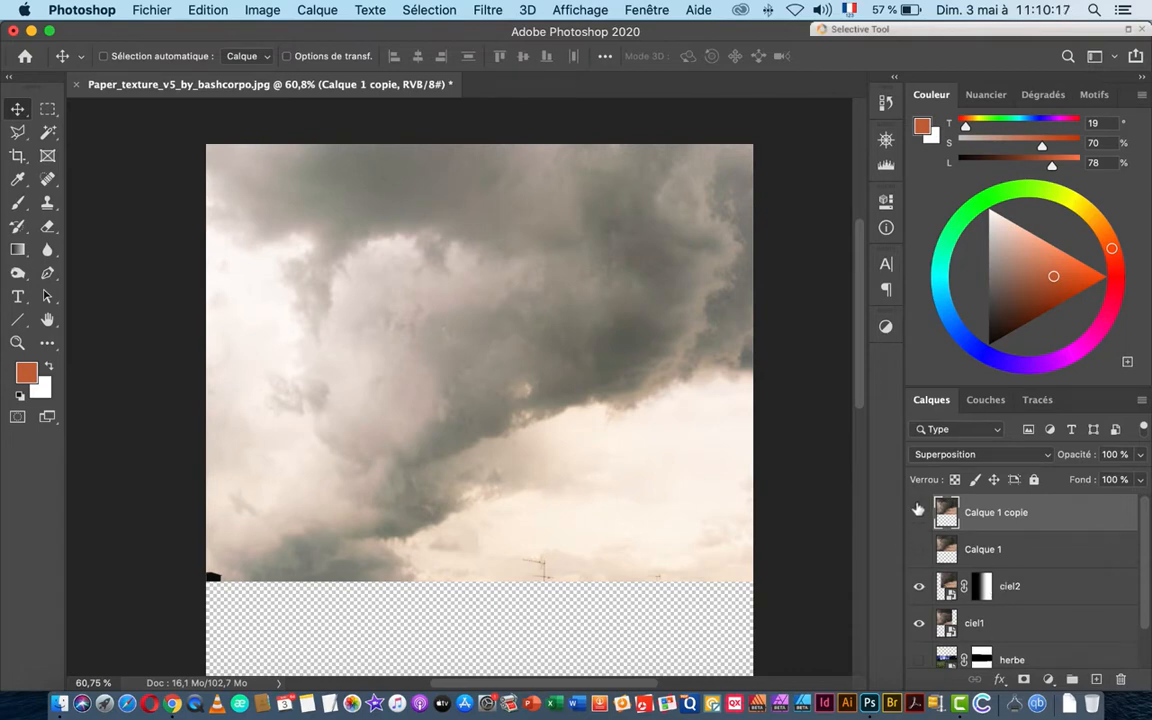
left_click_drag(919, 512, 922, 552)
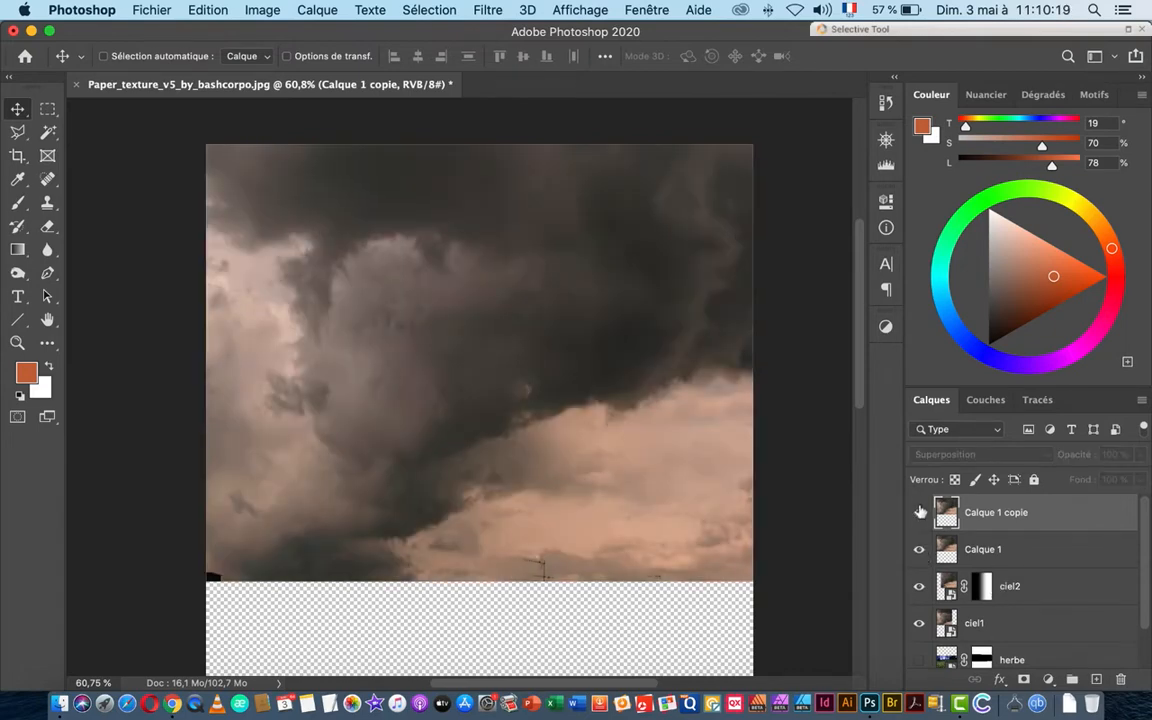
left_click_drag(918, 504, 922, 531)
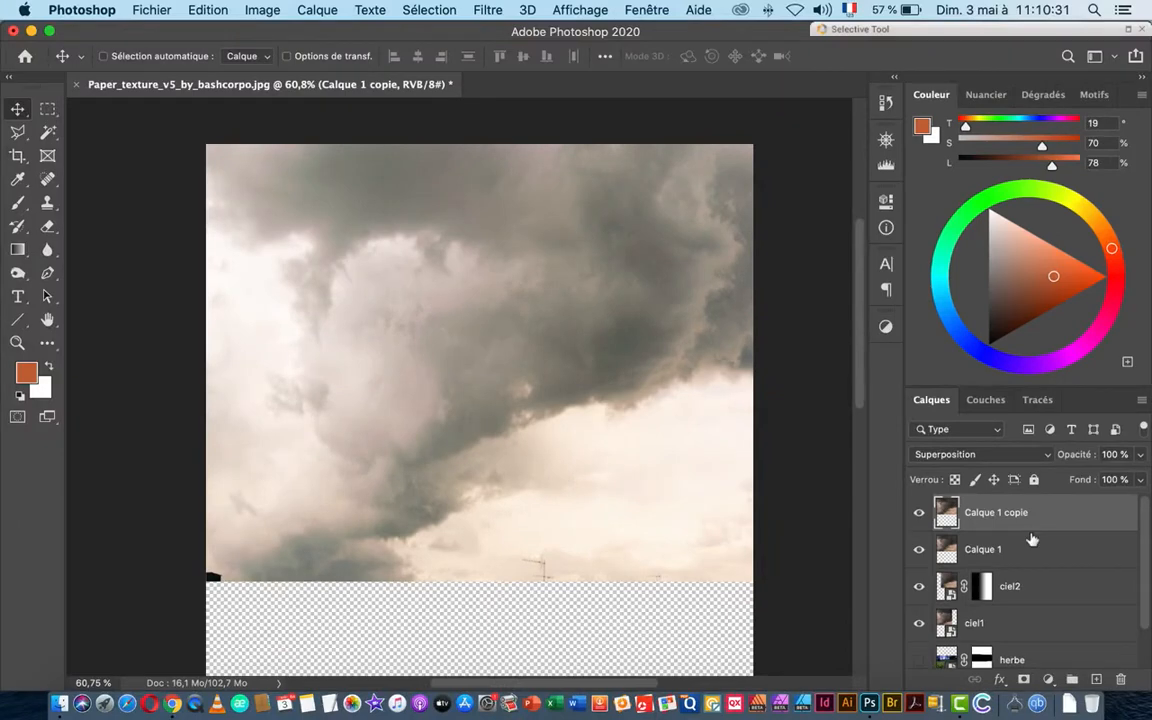
left_click(1034, 624, "shift")
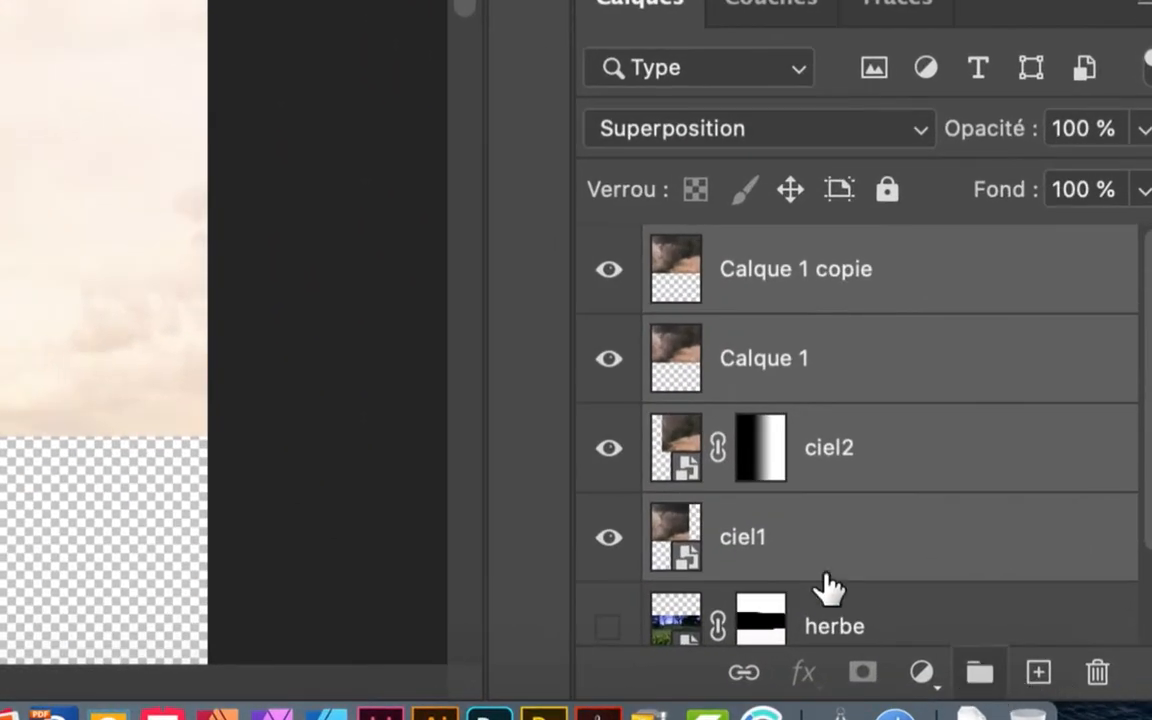
Step: Group Calque 1 copie, Calque 1, ciel2 and ciel1 into Groupe 1 and expand it
left_click(965, 270)
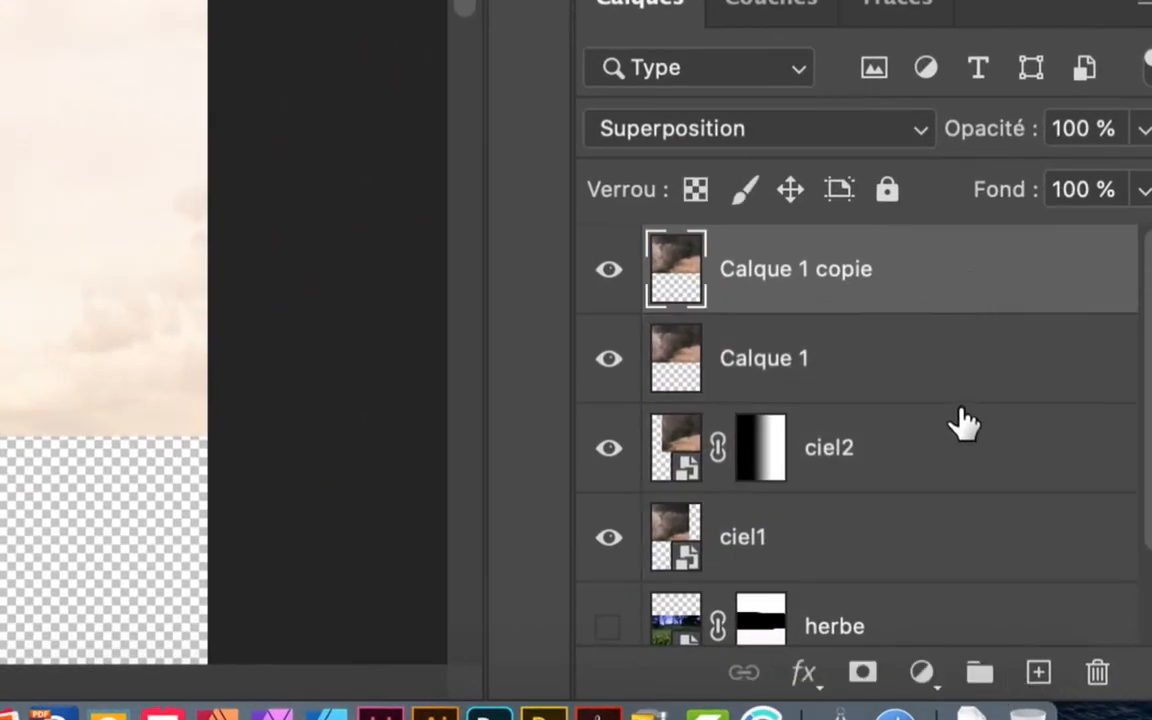
left_click(962, 527, "shift")
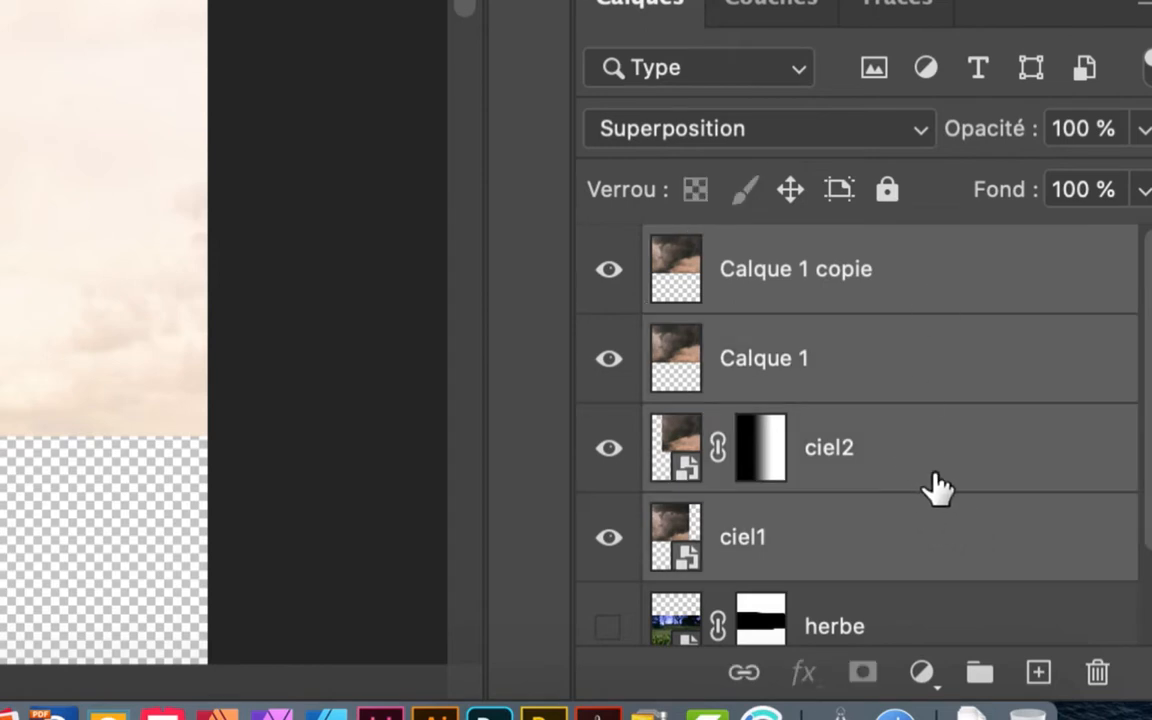
left_click(979, 673)
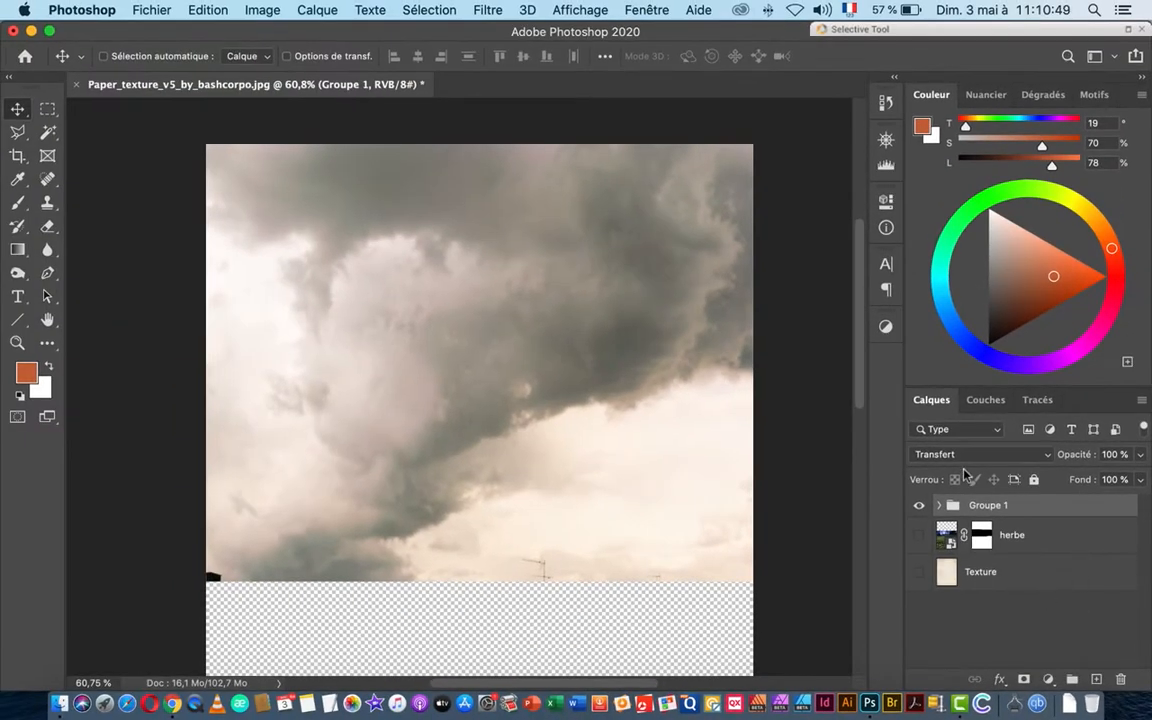
left_click(939, 506)
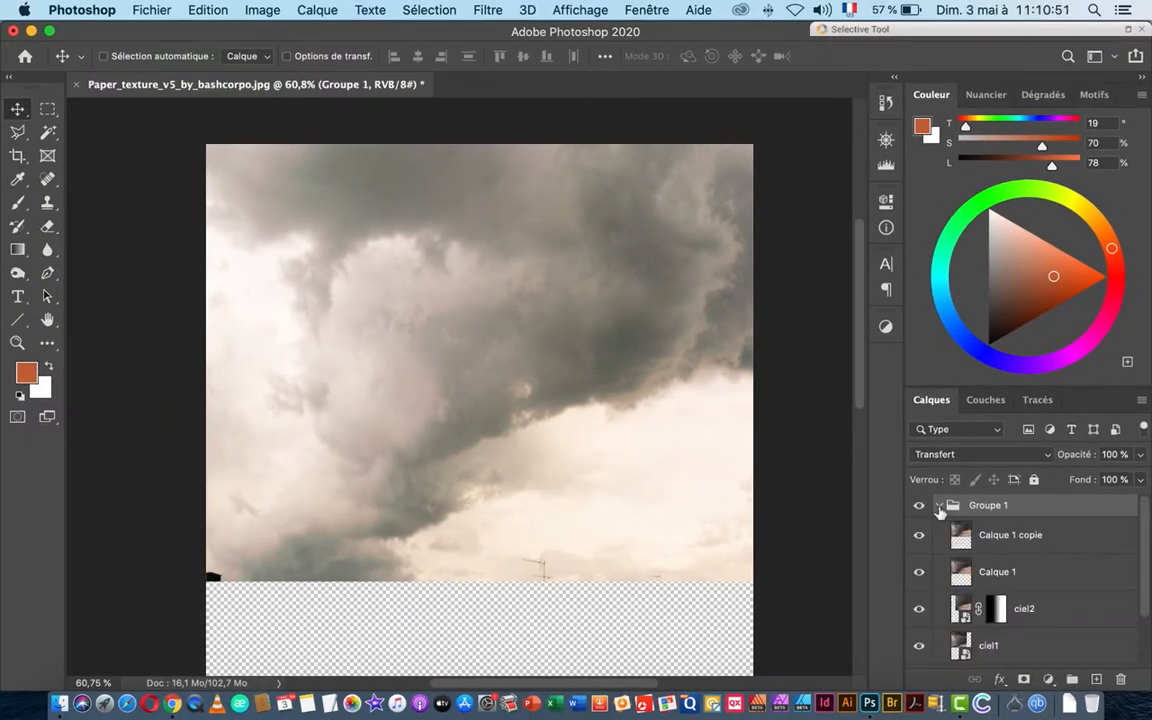
left_click(1022, 537)
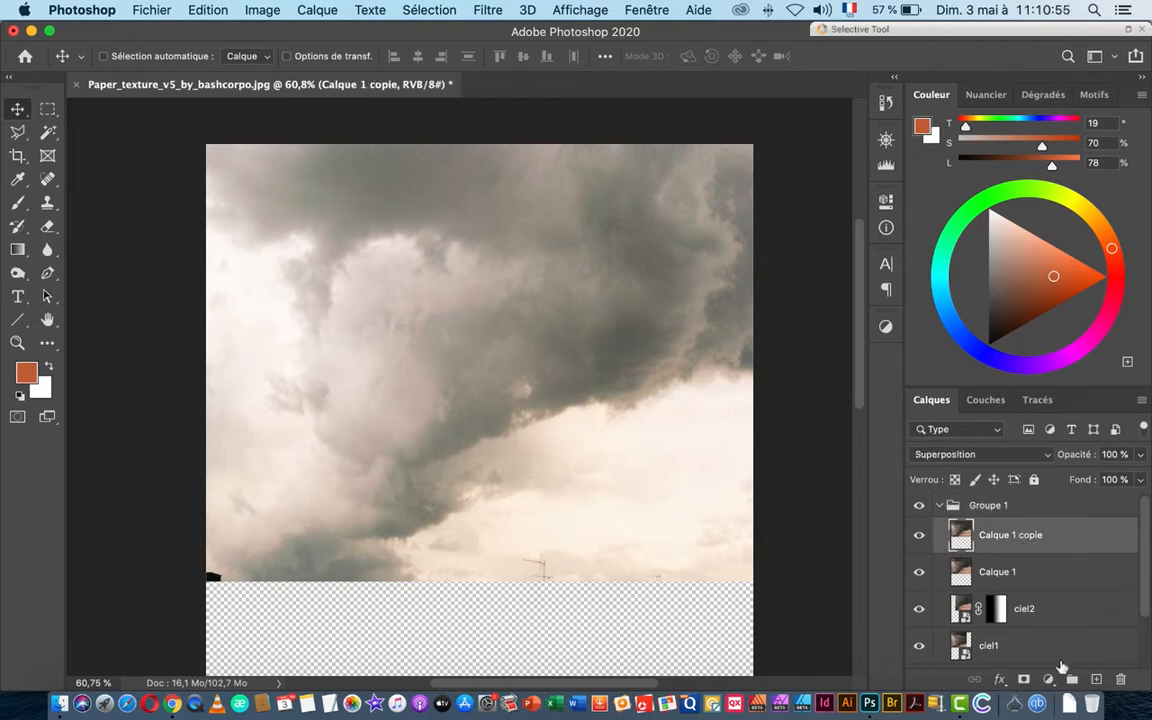
left_click(1049, 682)
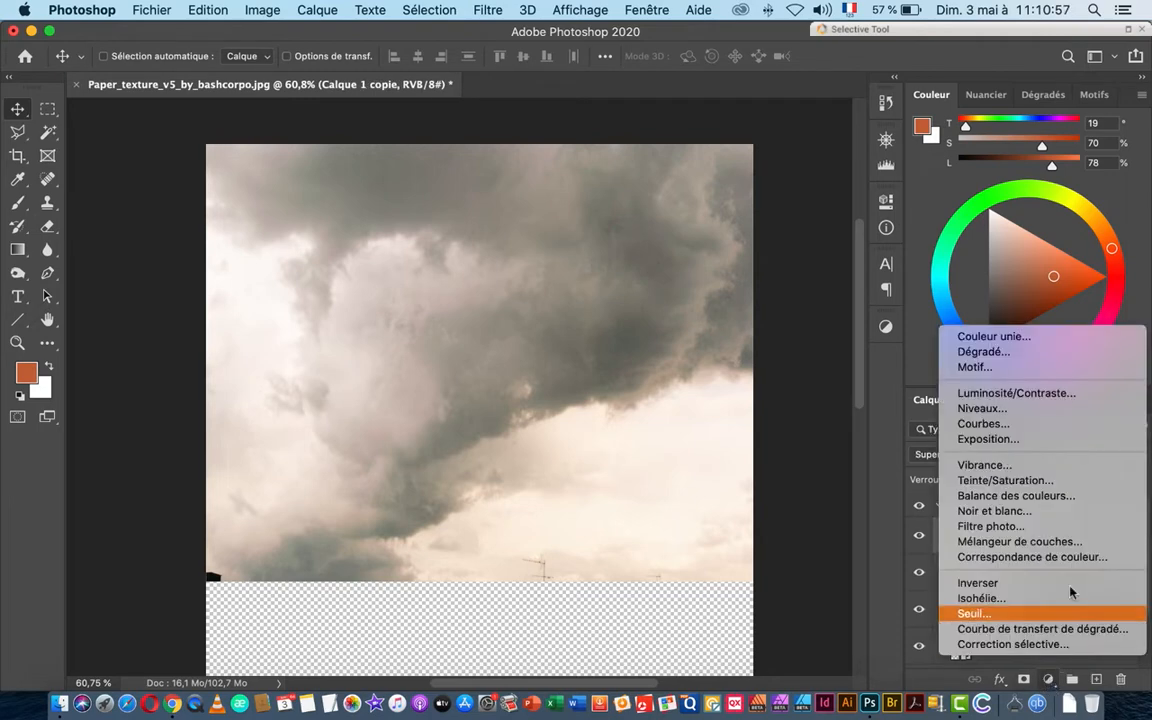
Step: Add a Luminosité/Contraste layer with brightness 73 and contrast 32, comparing it on and off
left_click(1030, 396)
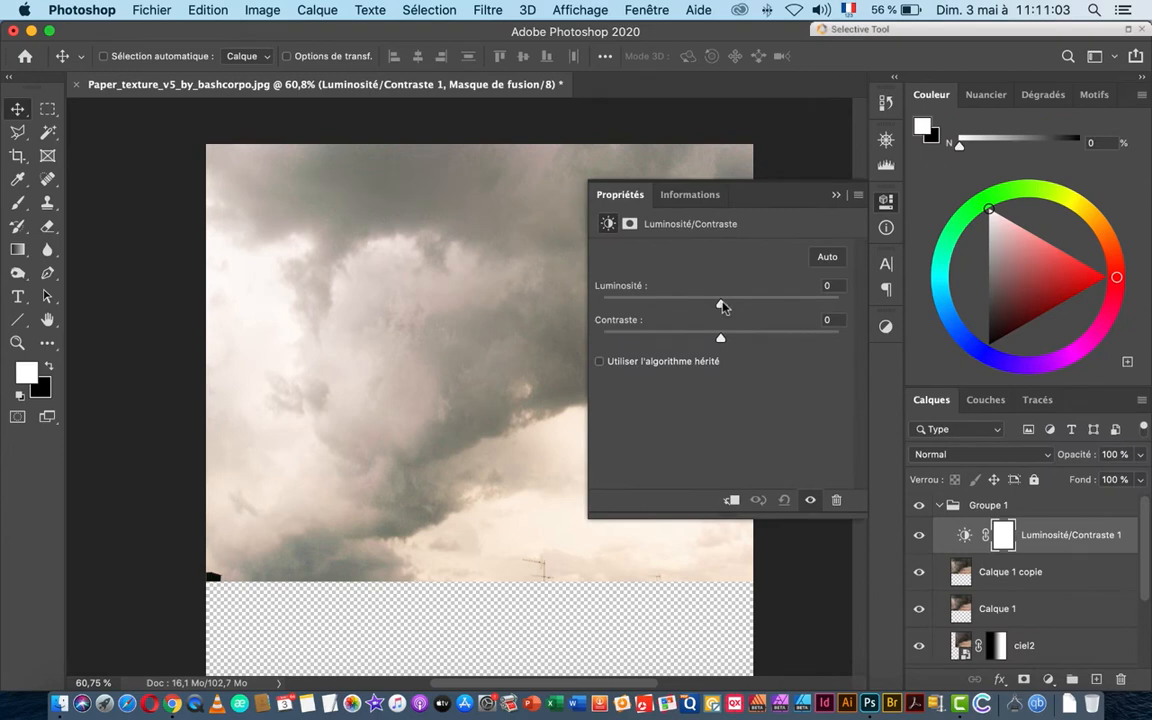
left_click_drag(722, 307, 776, 307)
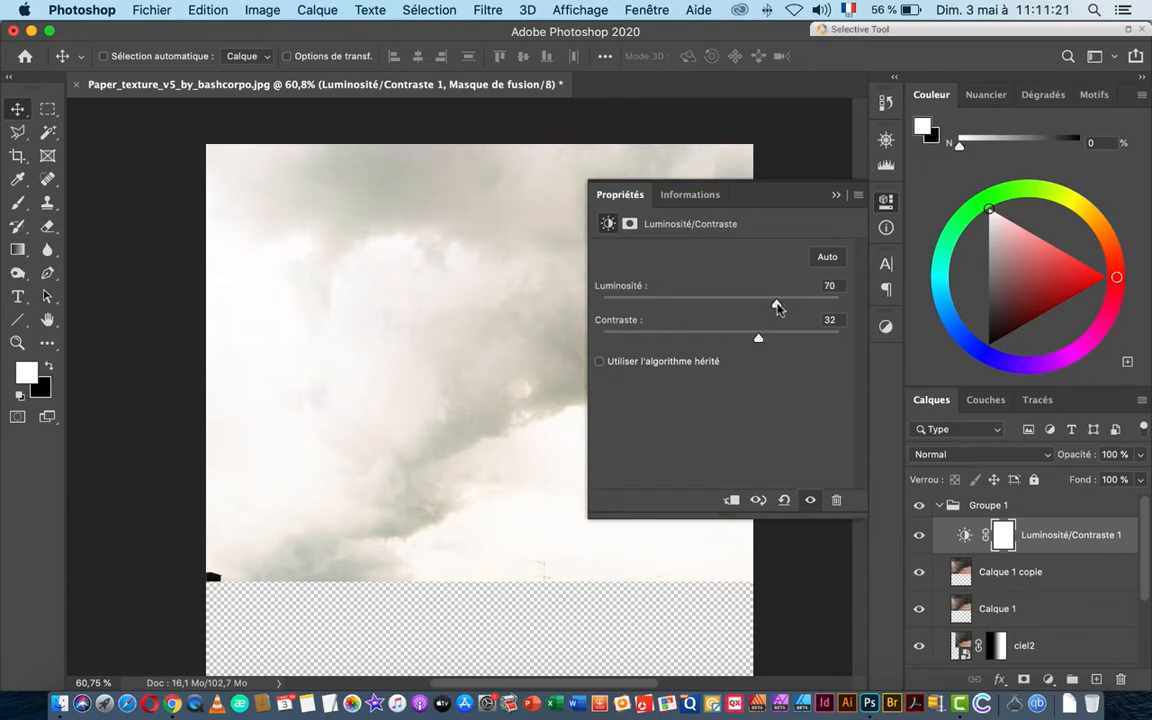
left_click_drag(778, 307, 781, 307)
left_click(884, 200)
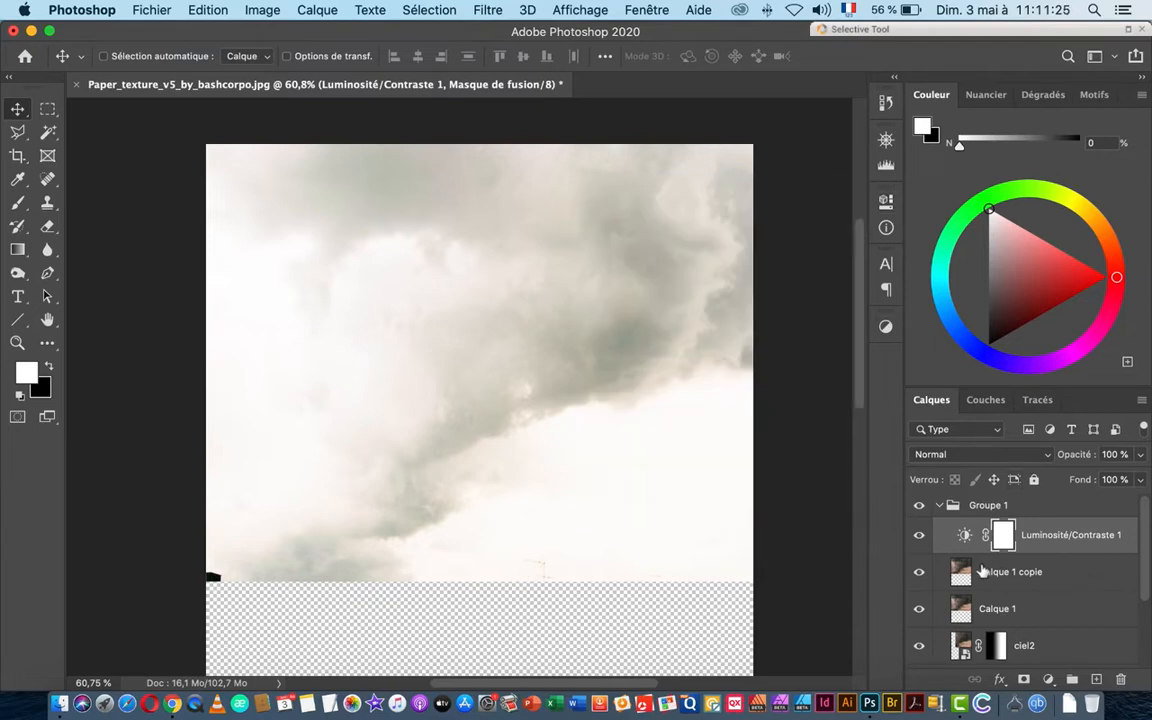
left_click(920, 538)
left_click(920, 538)
left_click(920, 538)
left_click(920, 538)
left_click(938, 505)
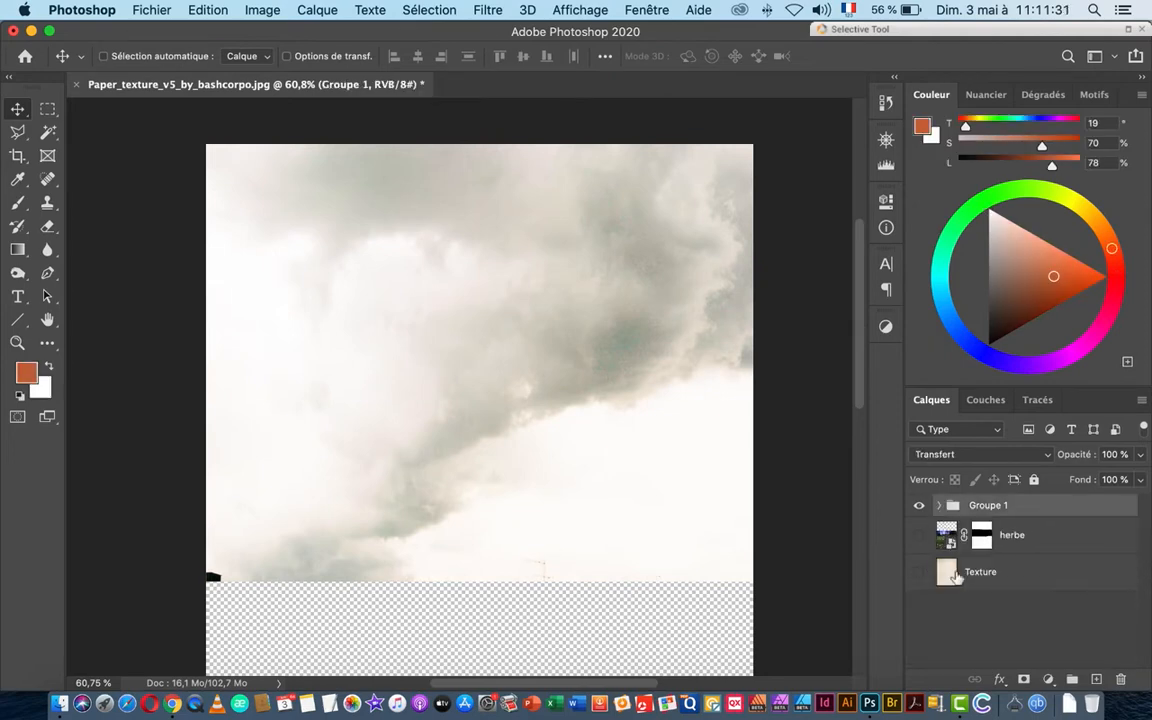
Step: Show the herbe grass layer, move it above Groupe 1, and zoom out slightly
left_click(920, 536)
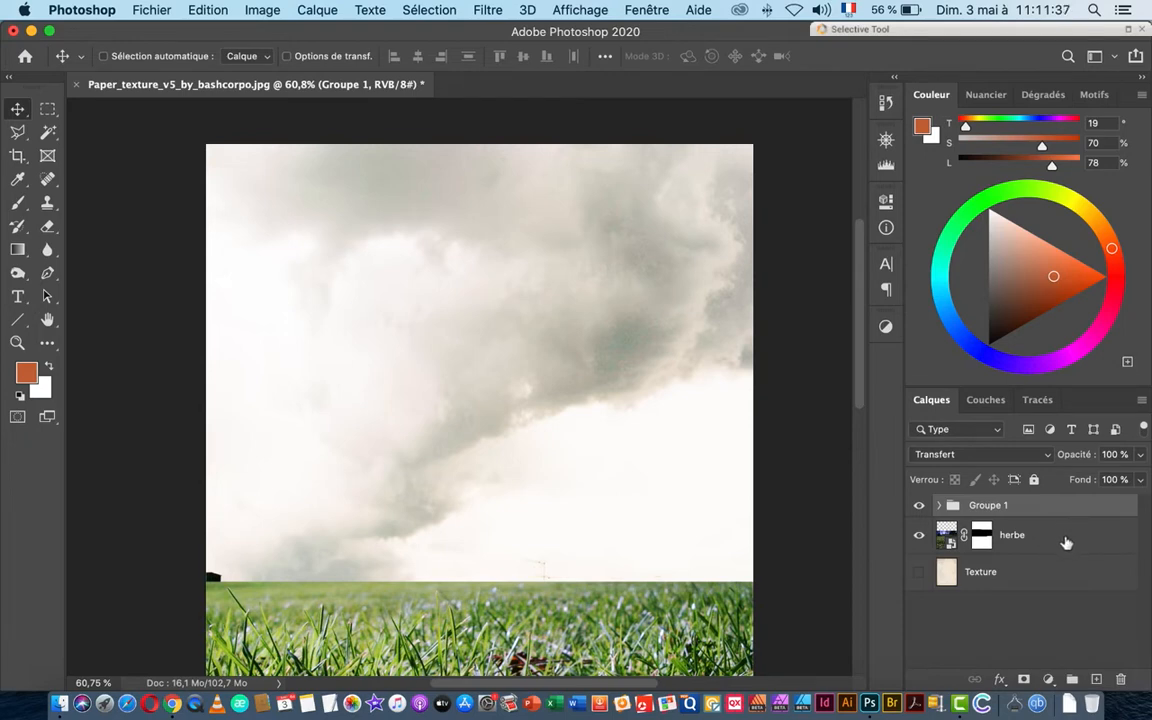
left_click_drag(1066, 543, 1062, 497)
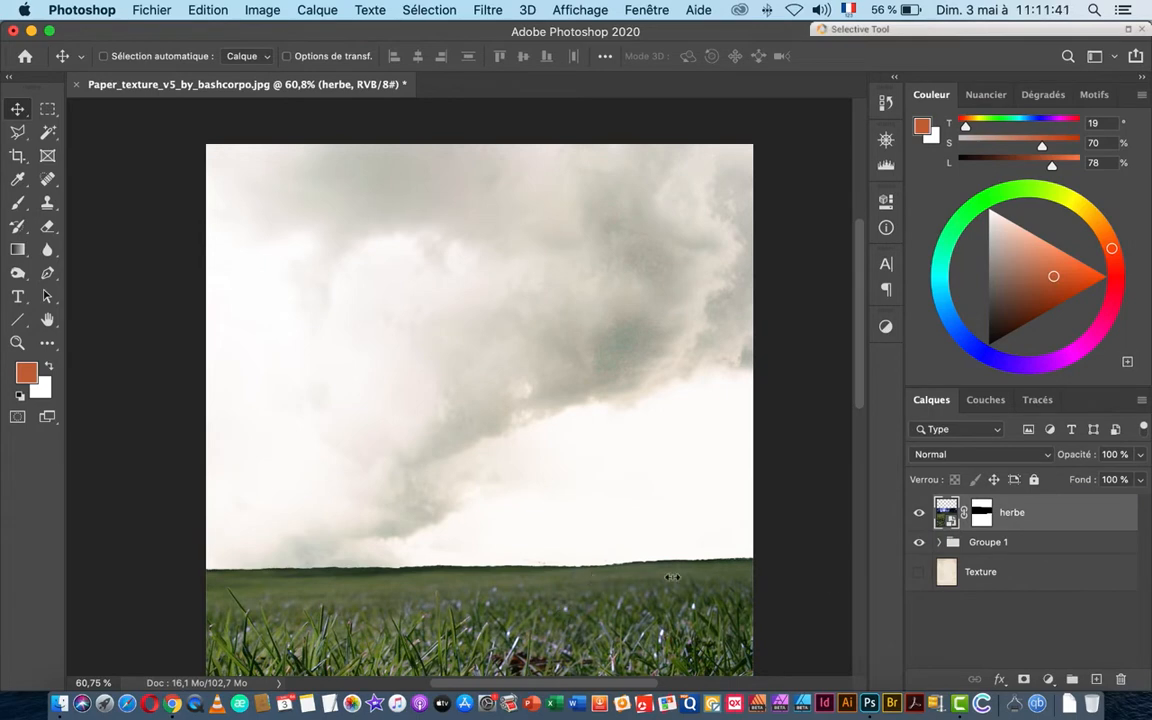
left_click_drag(672, 561, 649, 556)
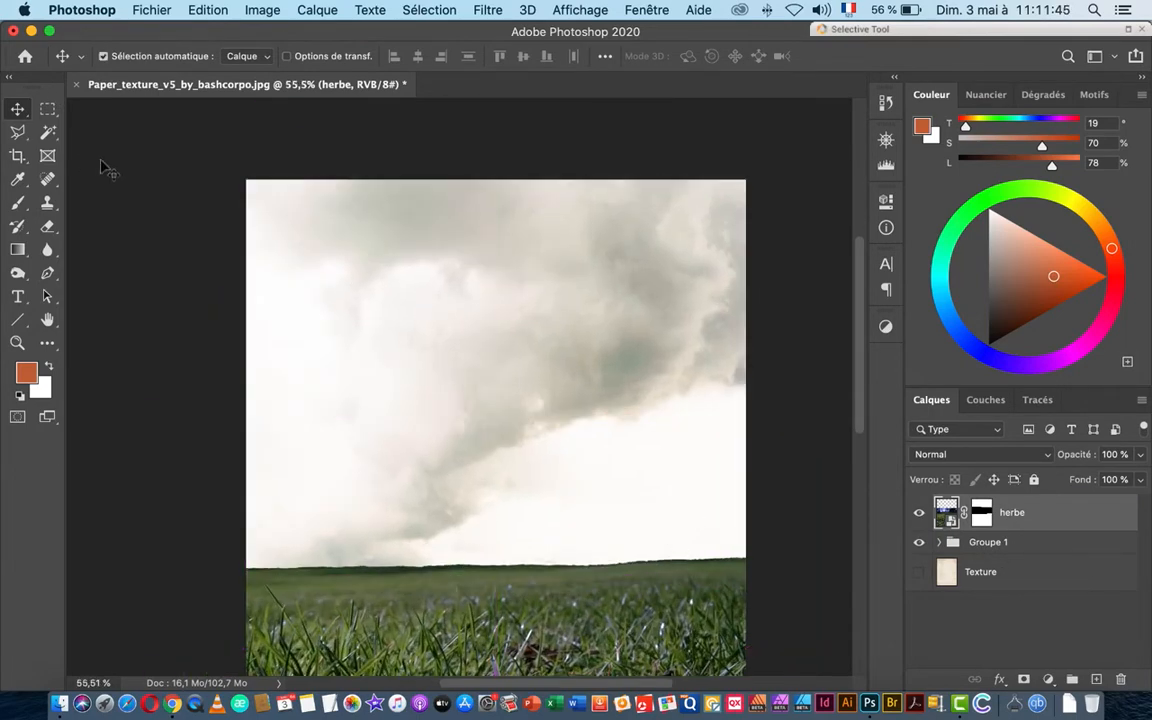
key("super+Tab")
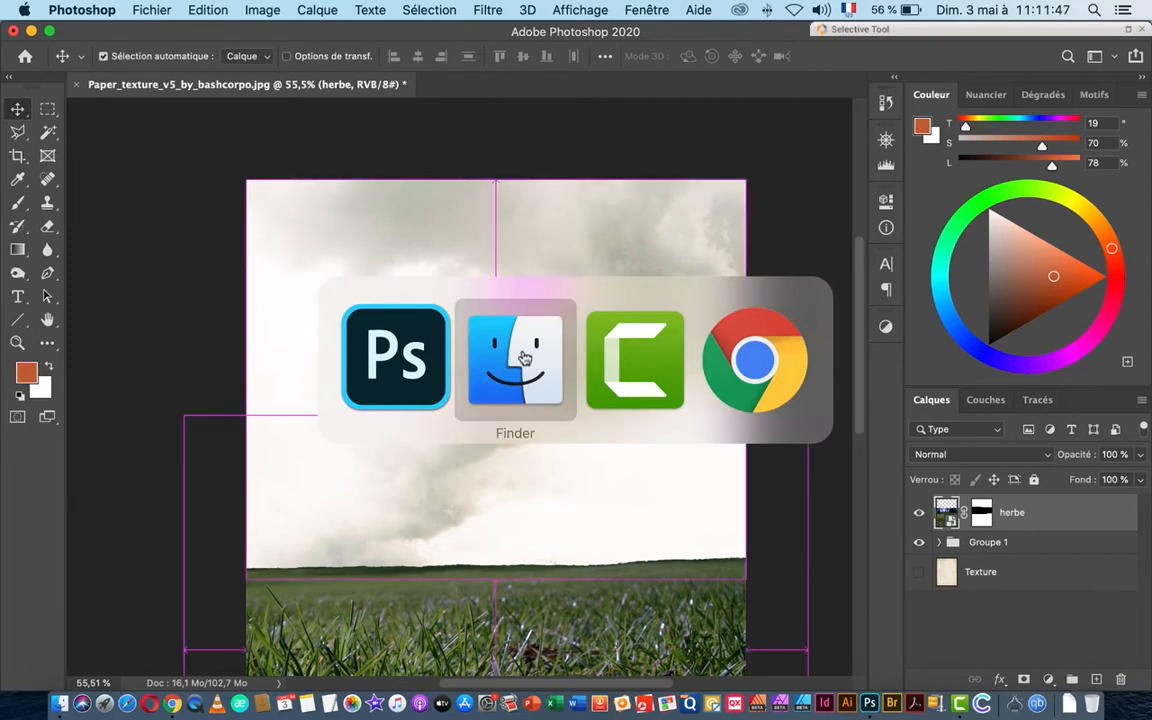
Step: In Finder's 05 folder, select eglise.JPG and drag it onto Photoshop to open it
left_click(525, 357)
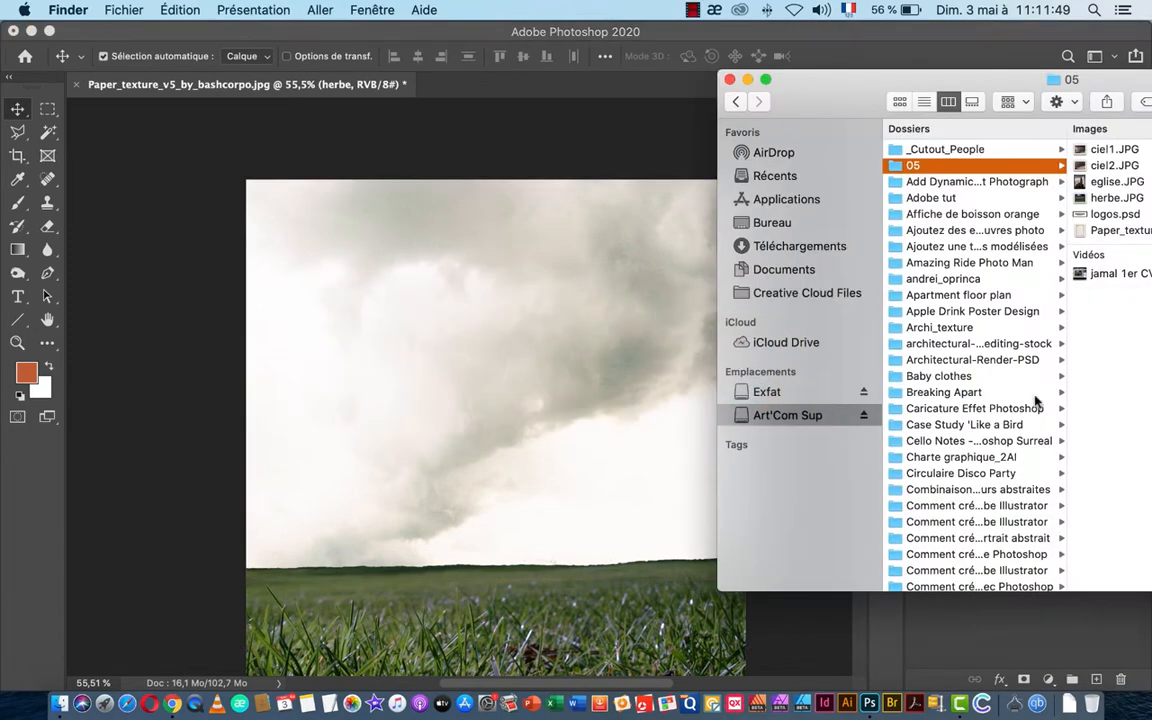
left_click_drag(850, 93, 595, 83)
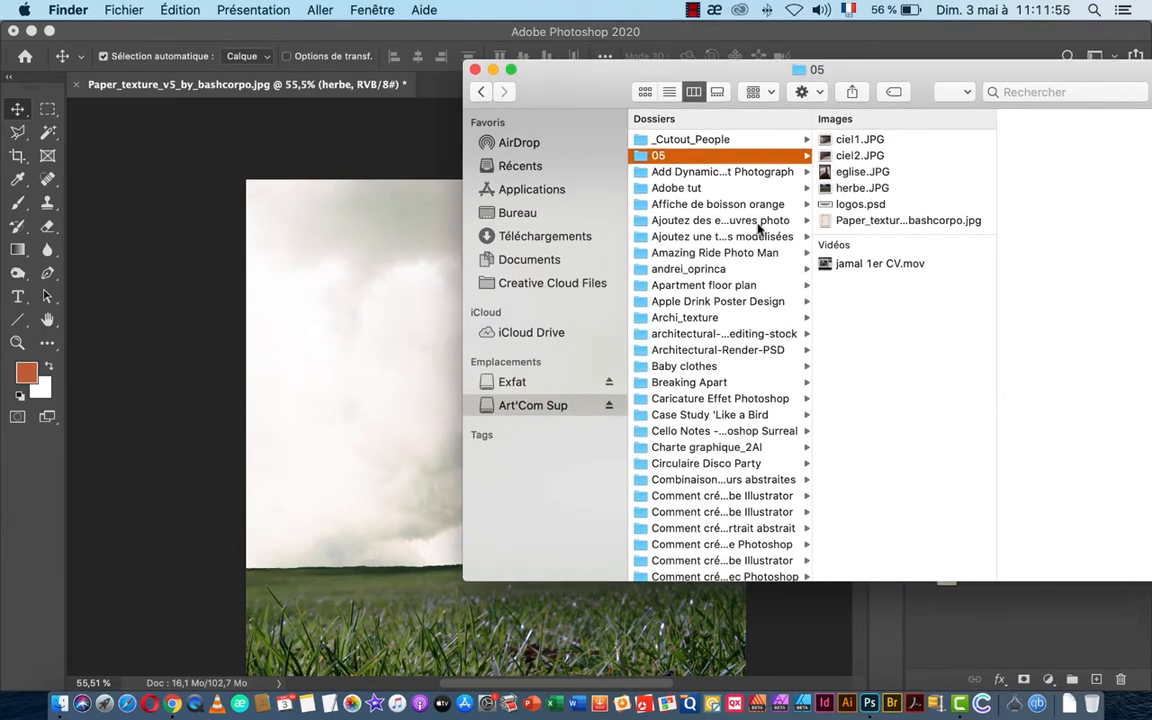
left_click(842, 172)
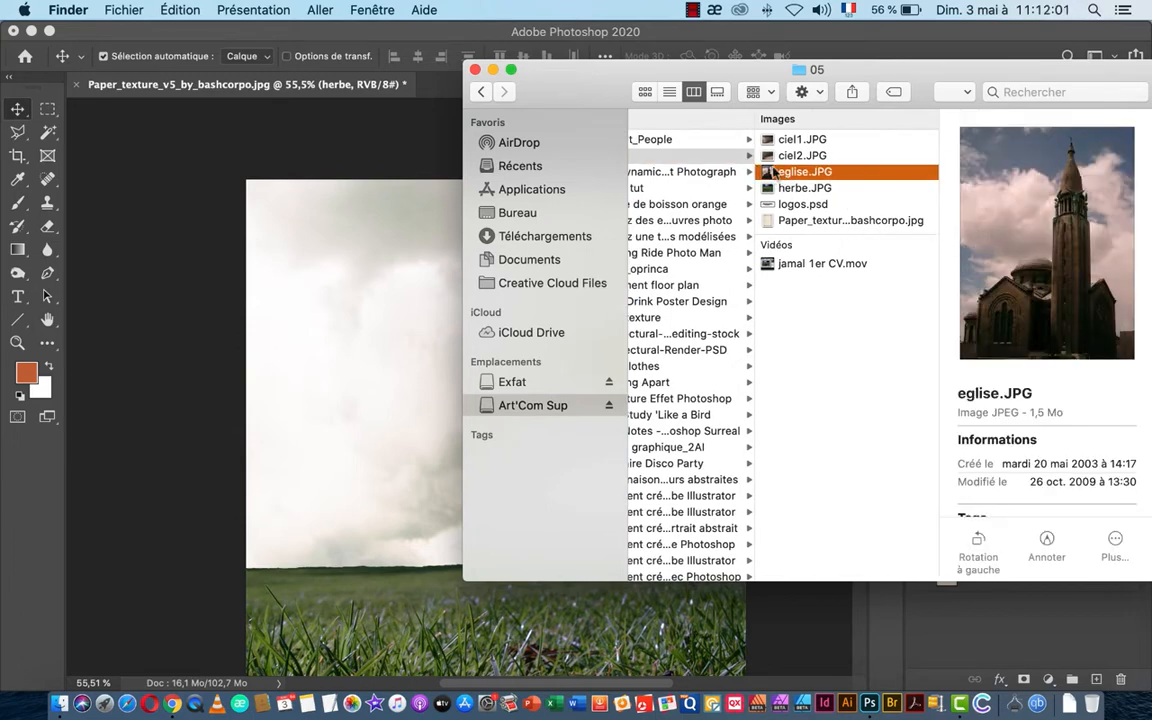
left_click_drag(773, 172, 870, 700)
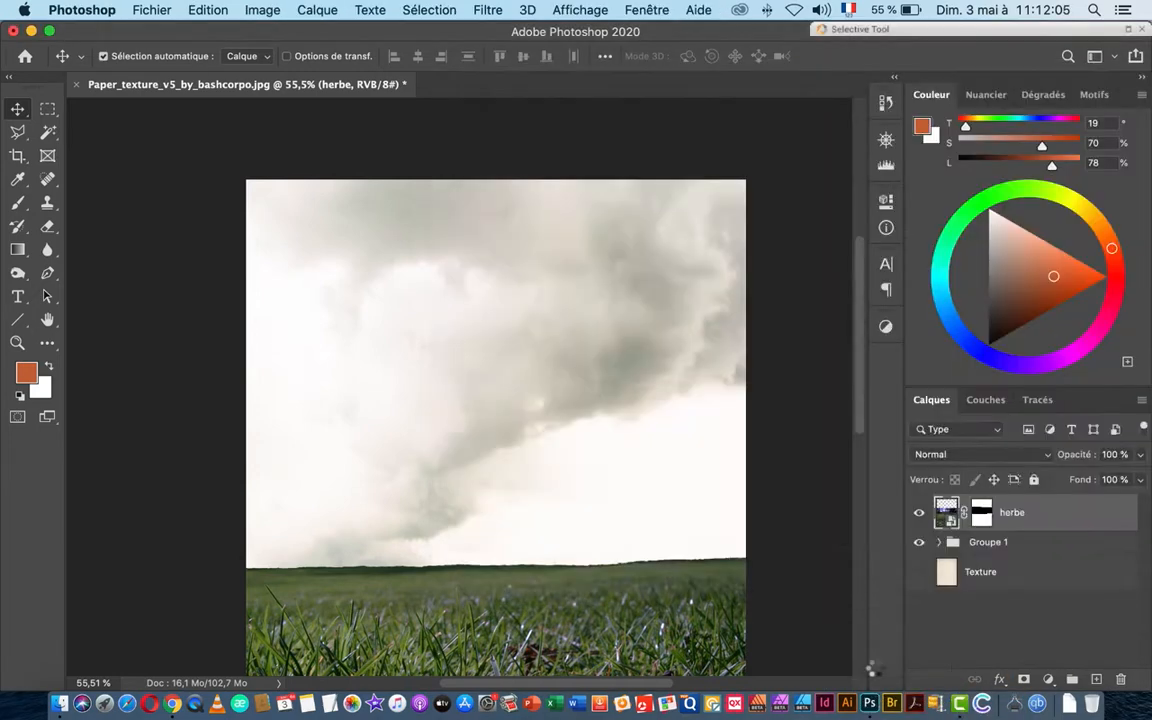
Step: In the Tracés panel, load Tracé 1 as a selection, then deselect it
left_click(1038, 401)
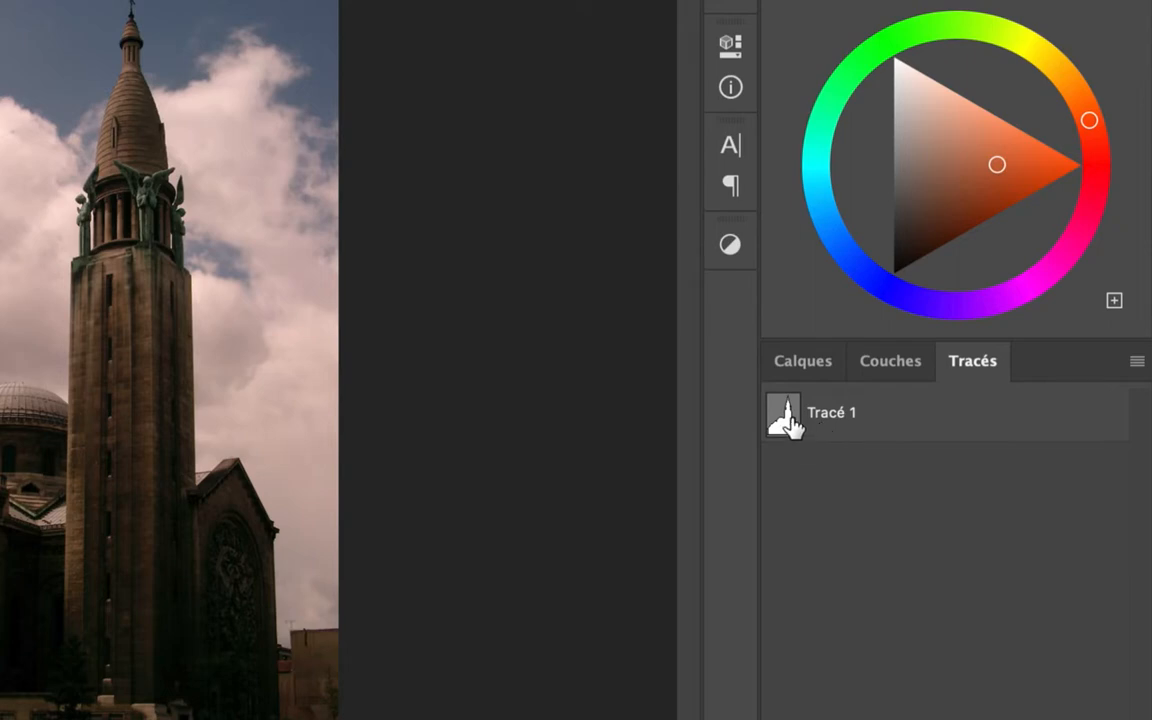
left_click(786, 418, "ctrl")
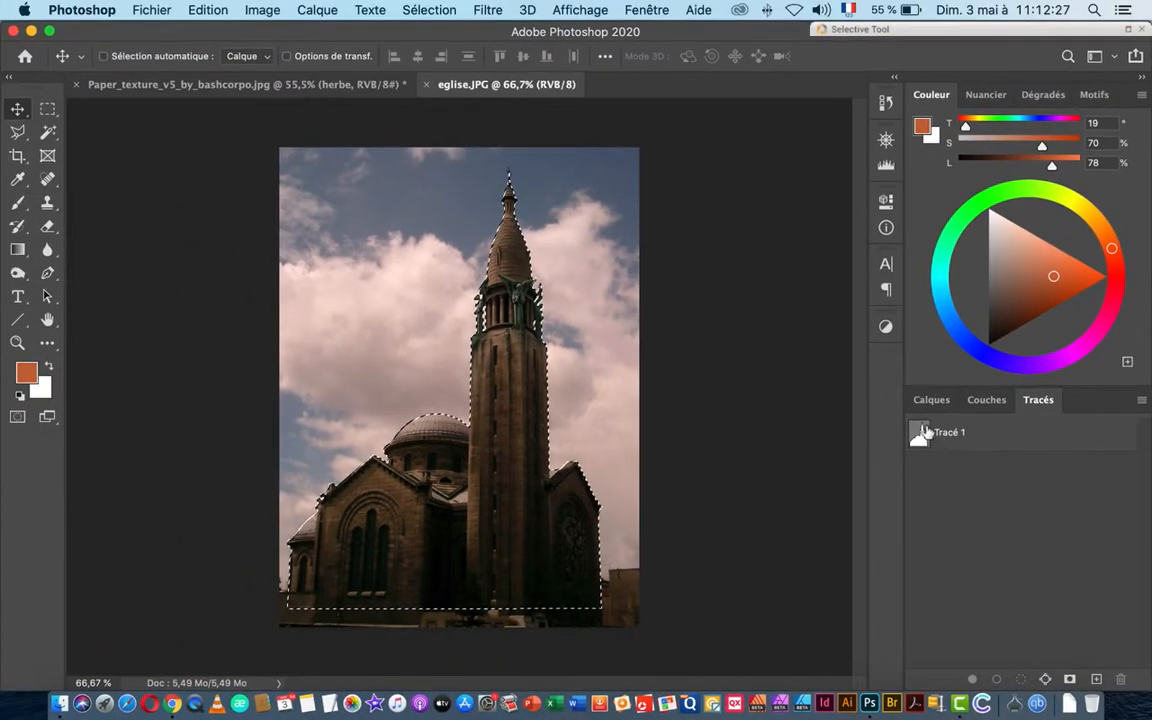
key("ctrl+d")
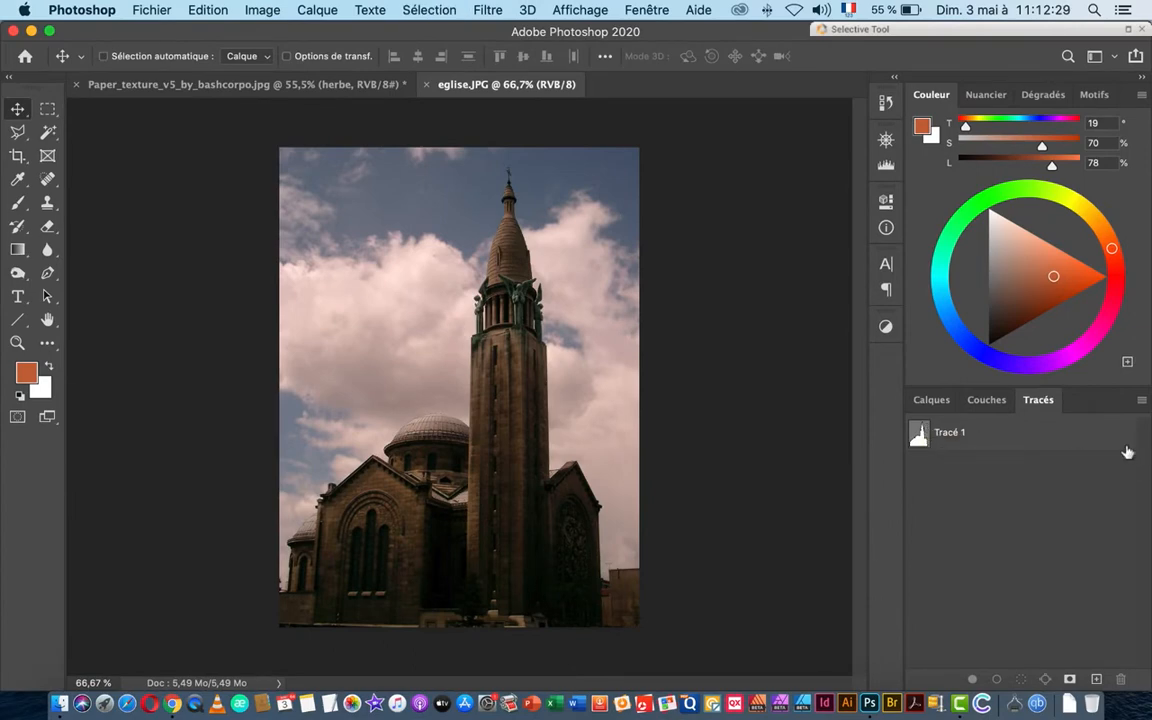
Step: Open and close the Paths panel display options, then select Tracé 1 to show its outline
left_click(1141, 399)
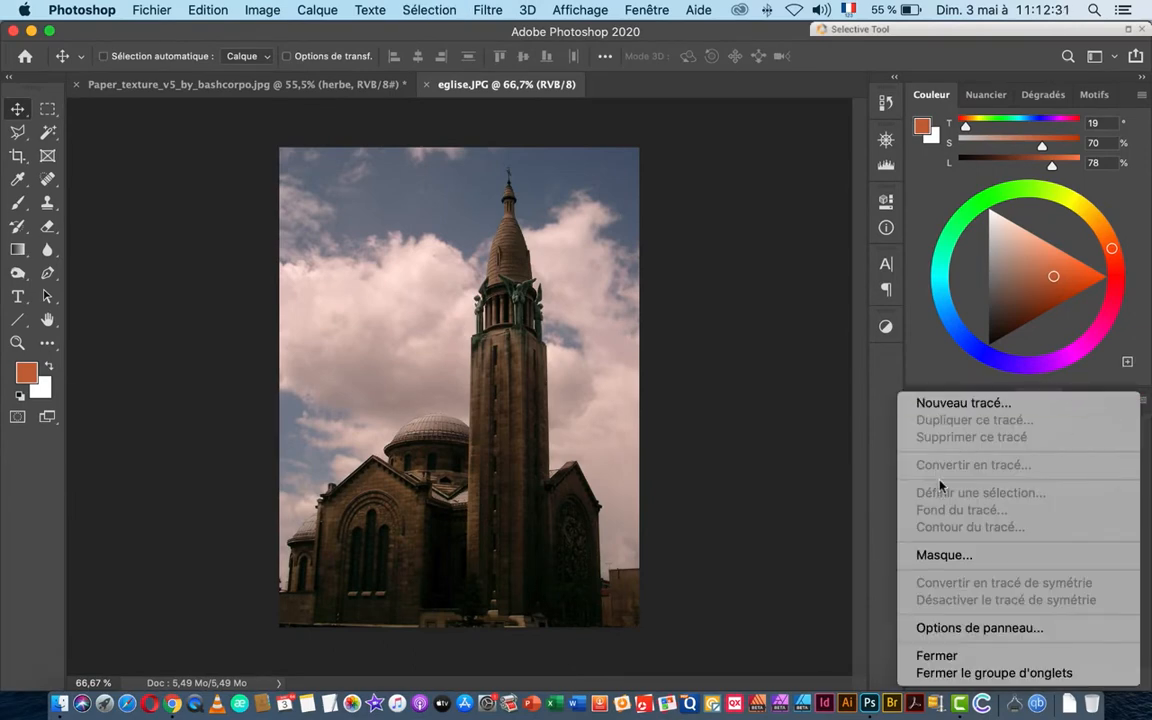
left_click(1010, 630)
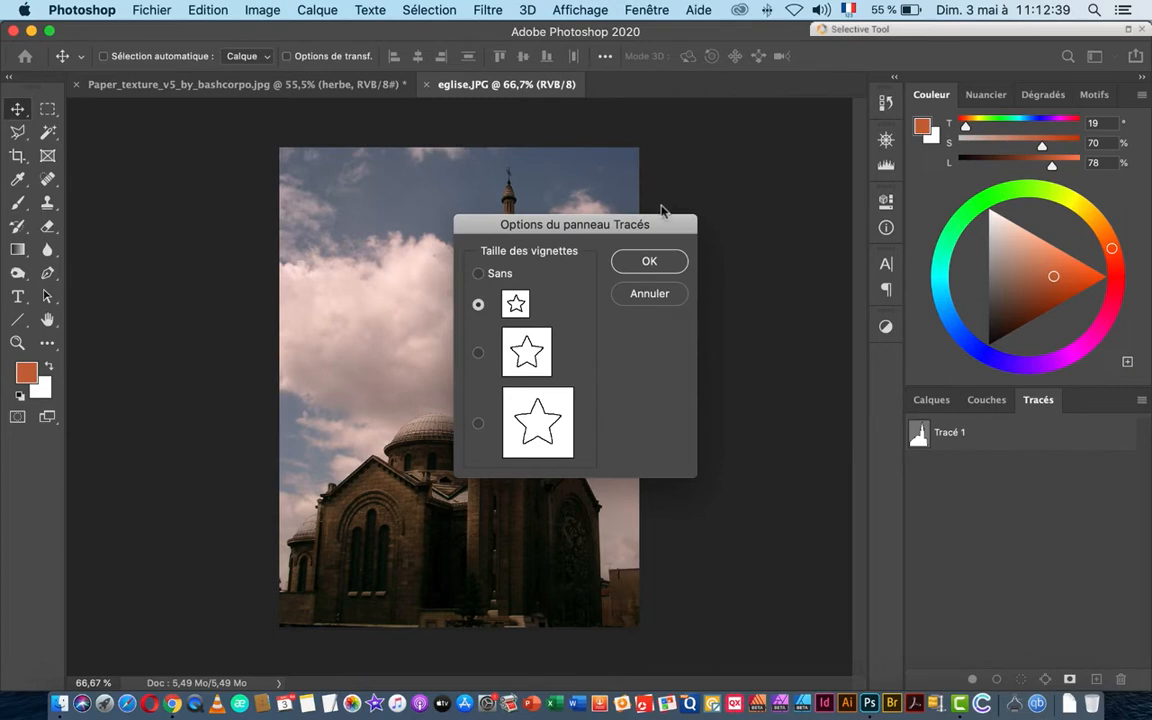
left_click(645, 295)
left_click(921, 435)
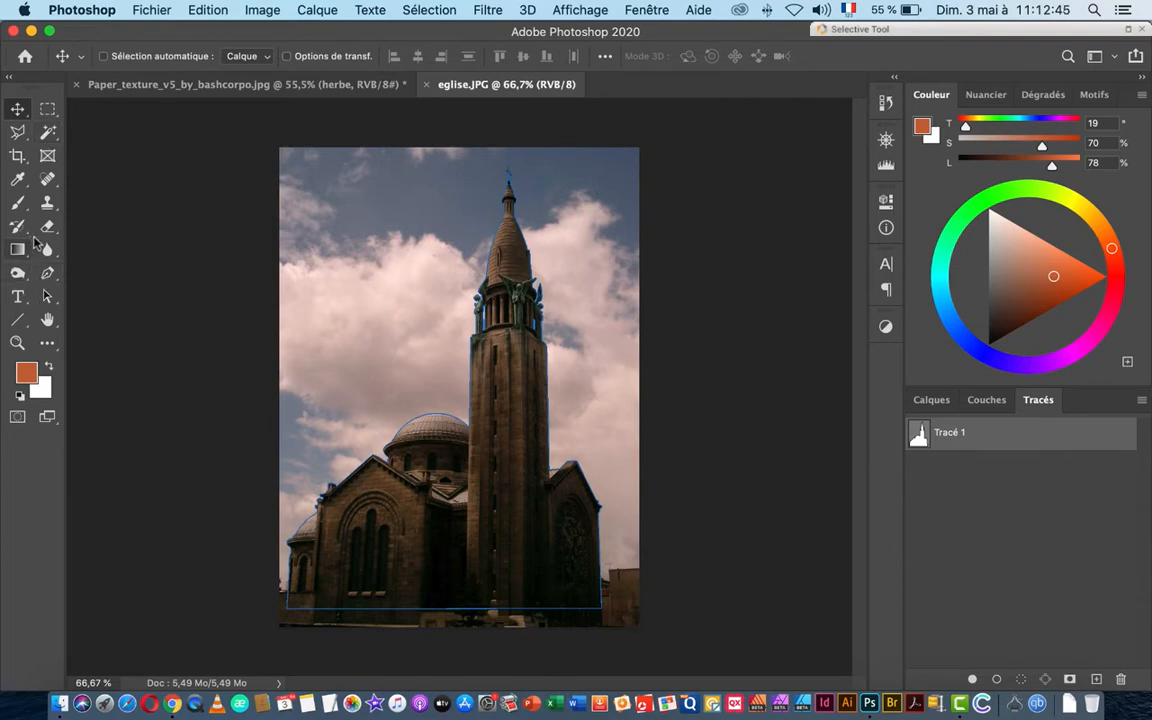
Step: Convert the church path into a selection with no feathering
left_click(47, 296)
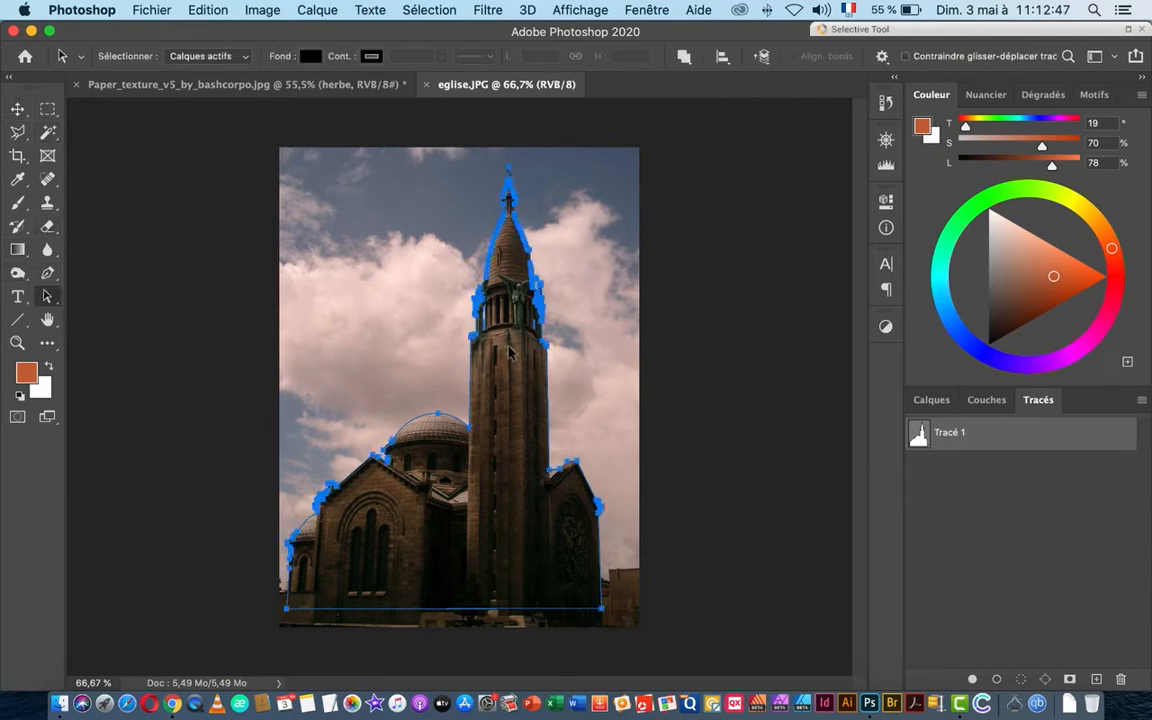
right_click(512, 424)
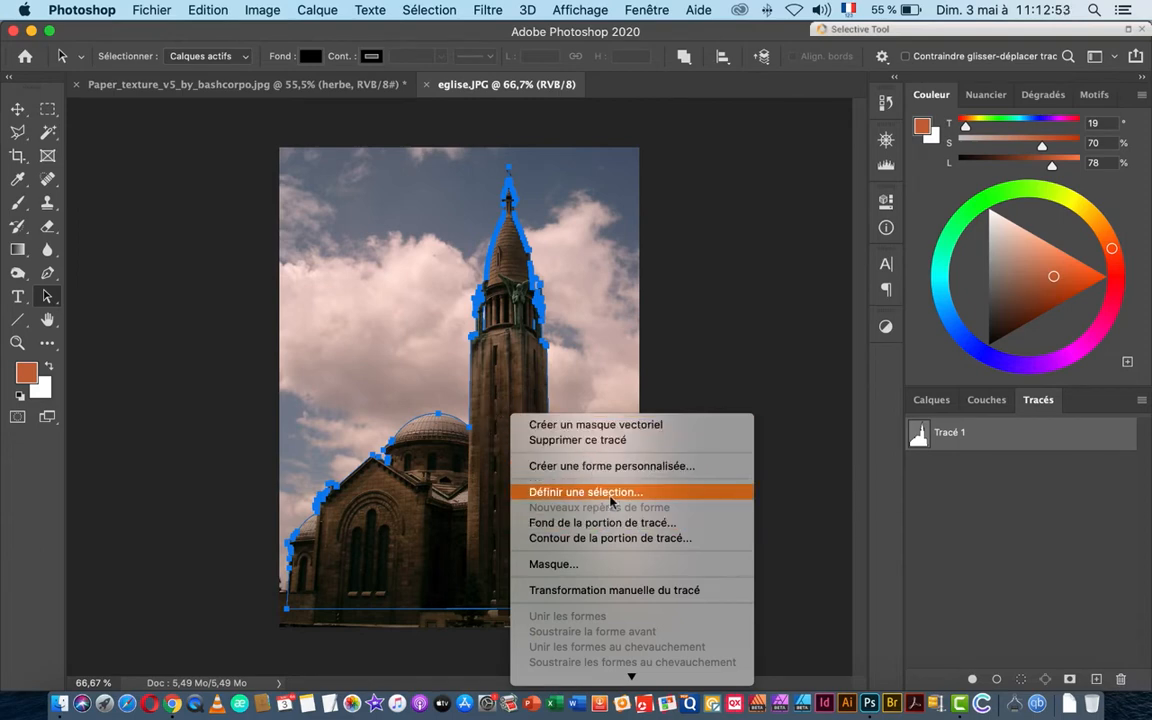
left_click(607, 492)
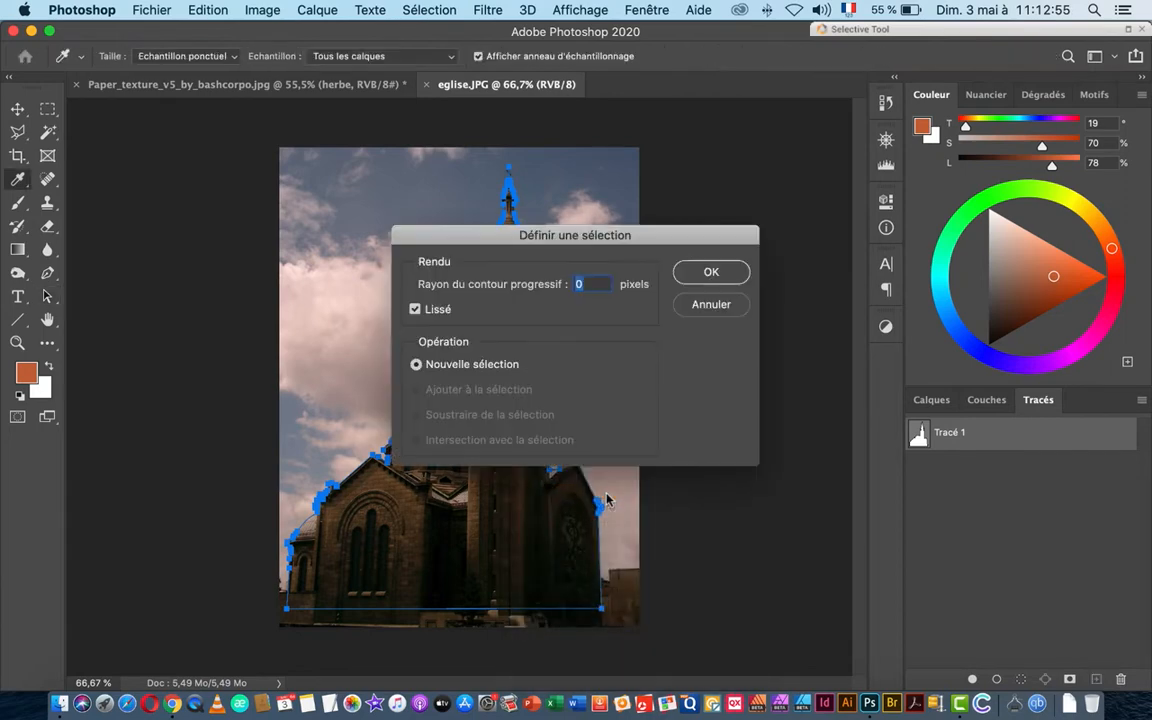
left_click(708, 273)
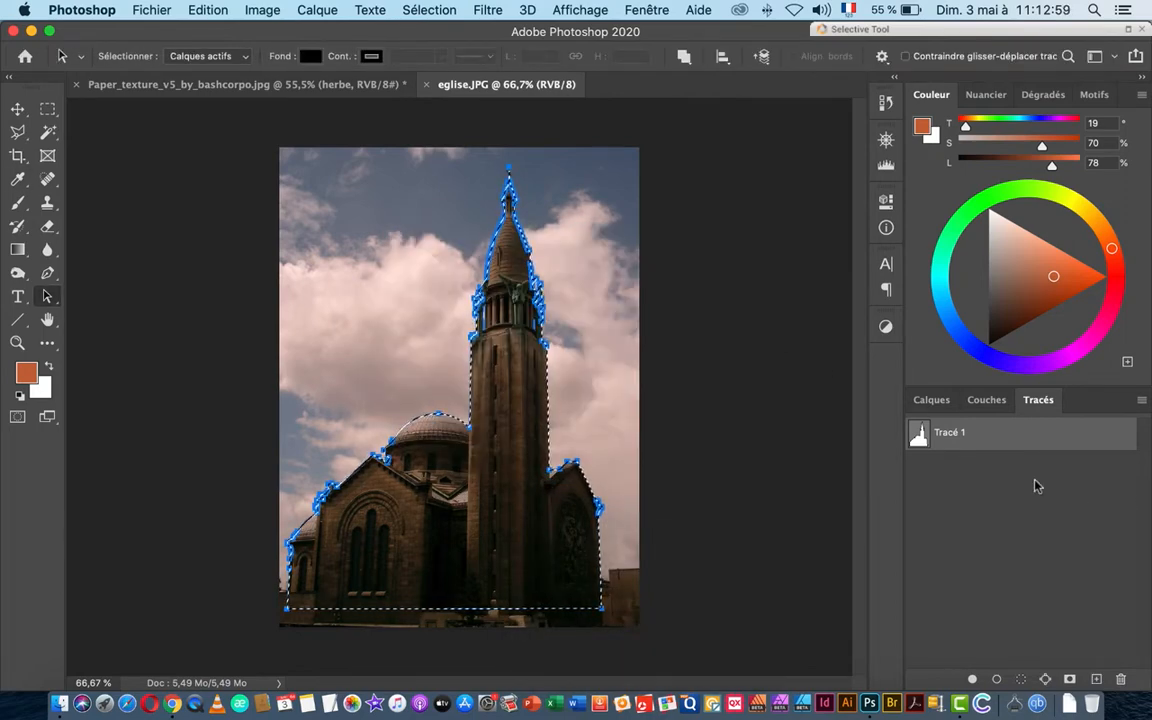
Step: Deselect, reload Tracé 1 as the church selection, and return to the Calques panel
key("super+d")
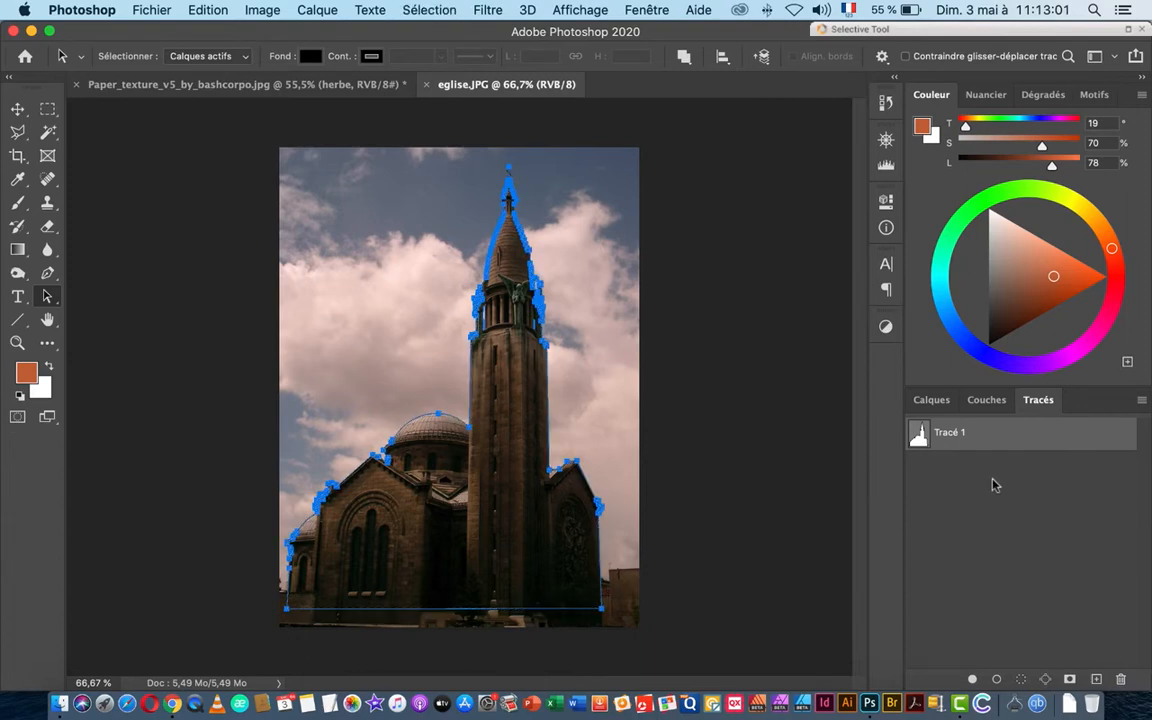
left_click(1000, 462)
left_click(975, 445)
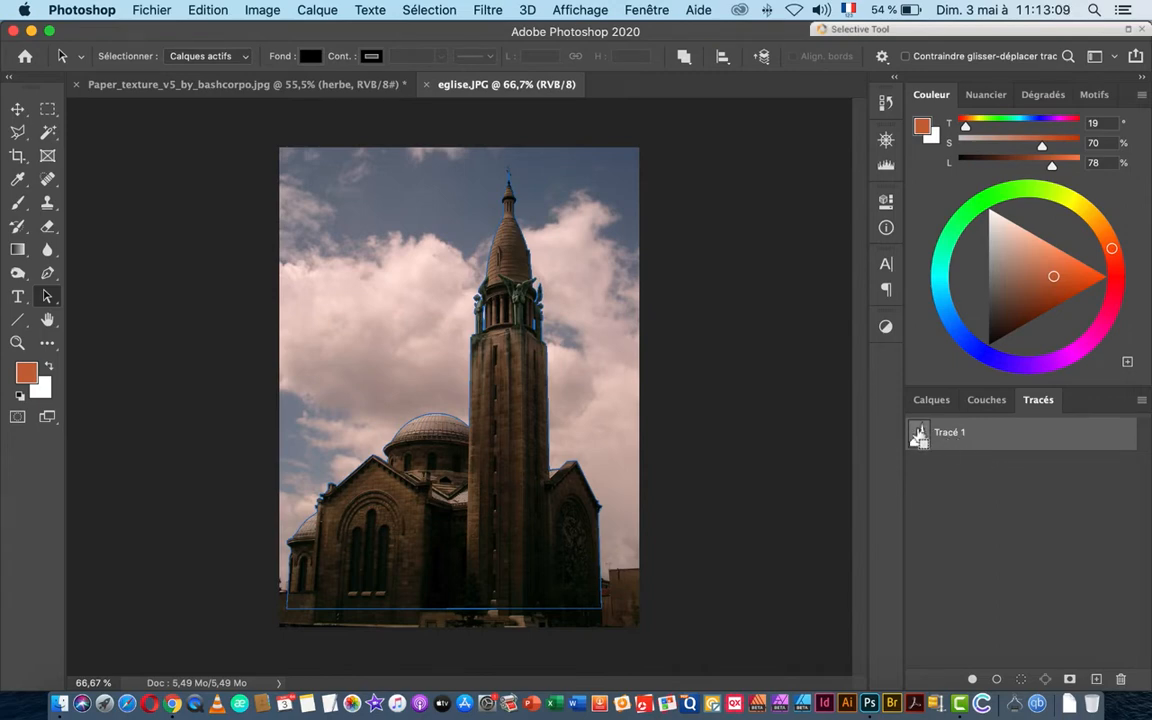
left_click(920, 437, "super")
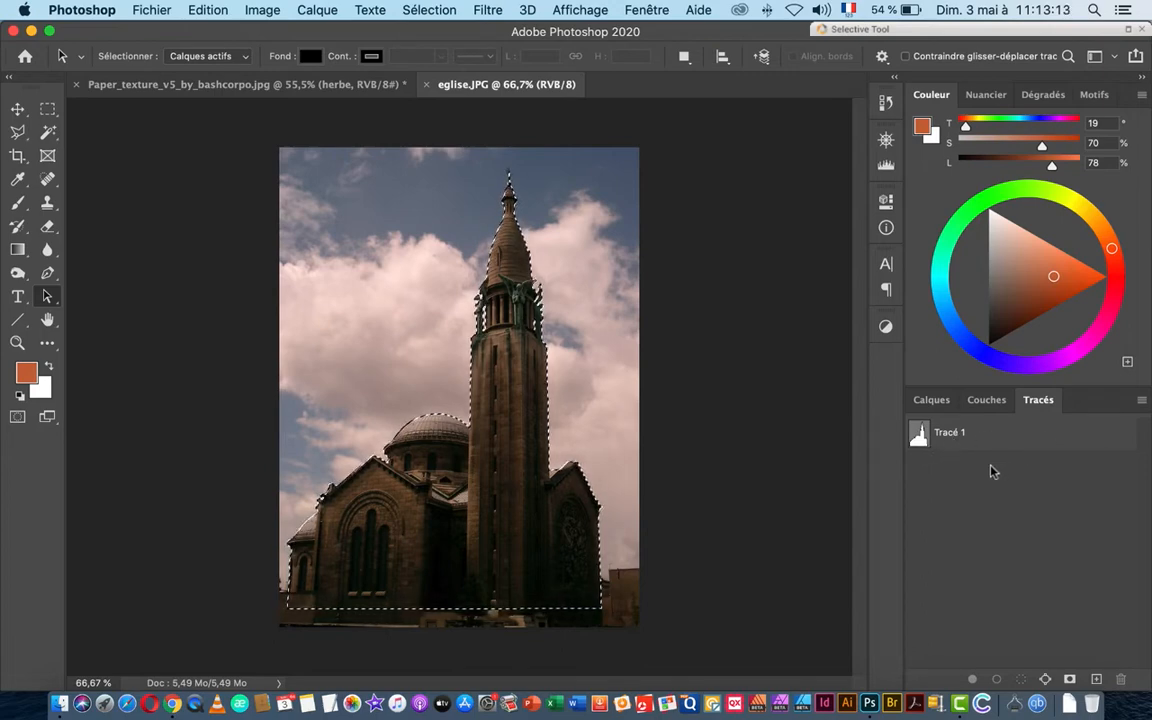
left_click(933, 400)
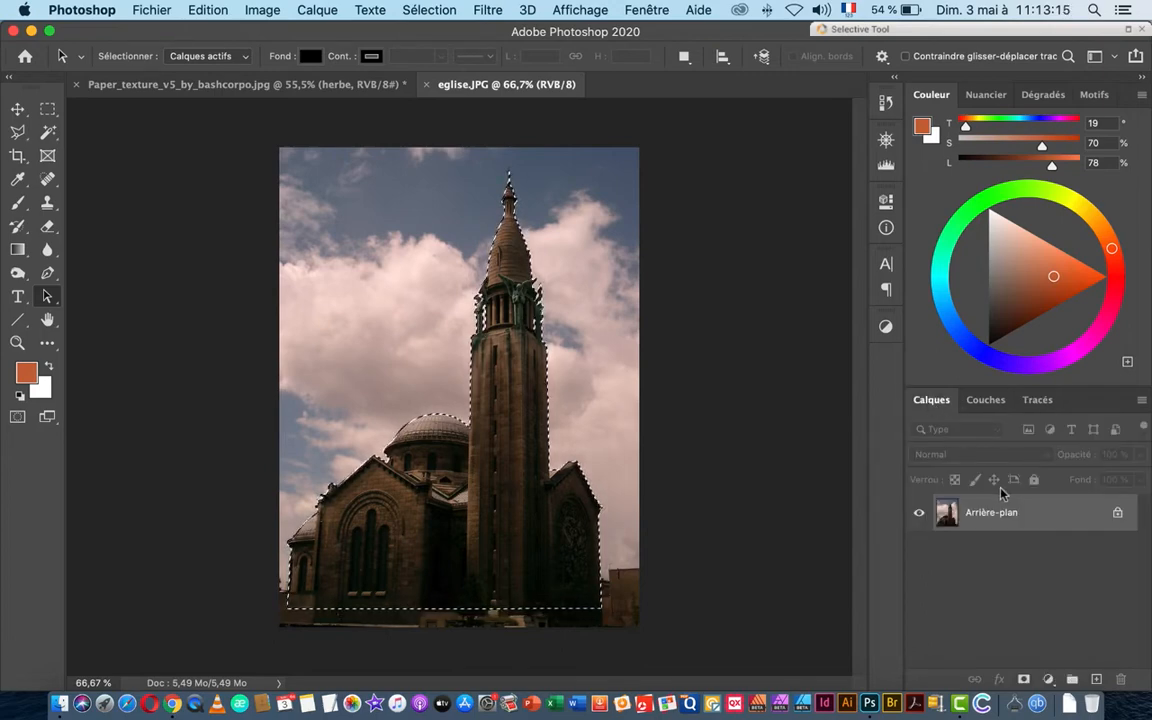
Step: Copy the selected church and paste it into the Paper_texture poster as a new layer
left_click(205, 11)
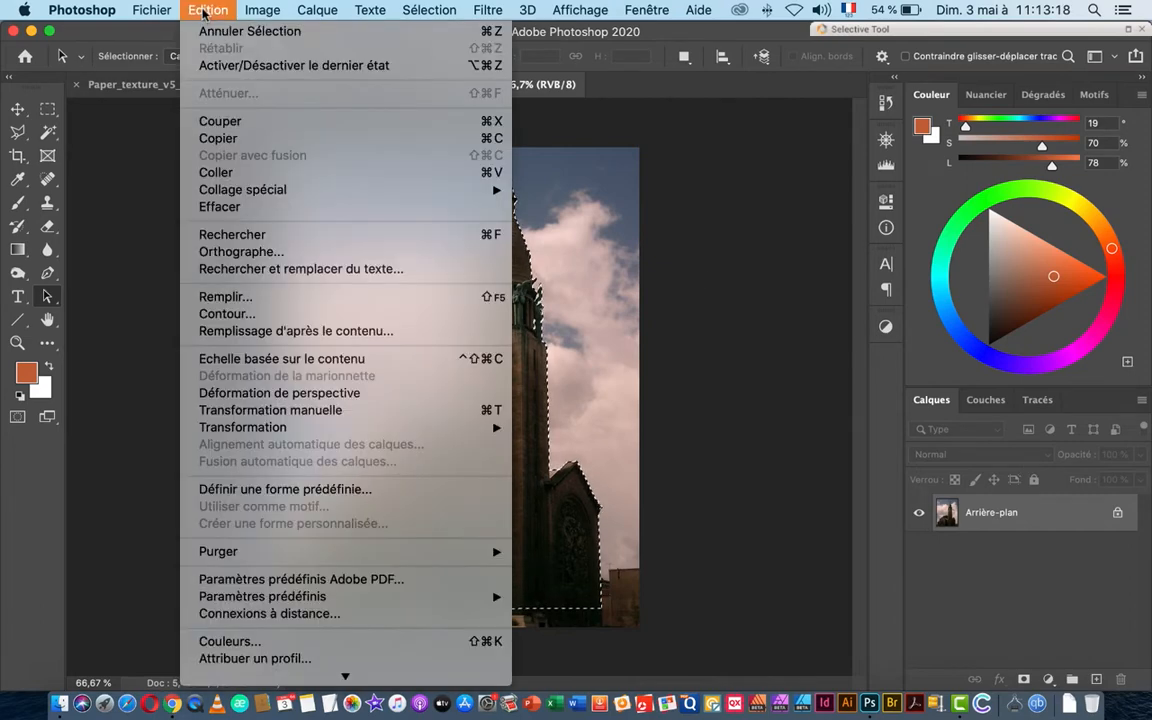
left_click(241, 144)
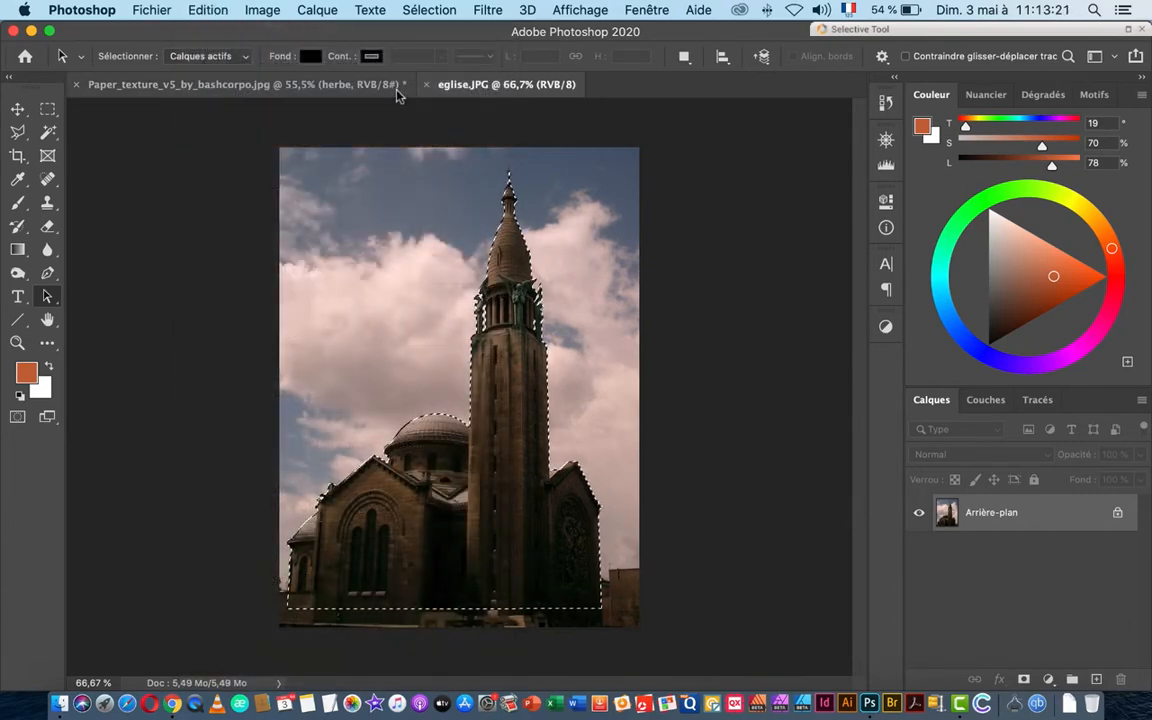
left_click(341, 83)
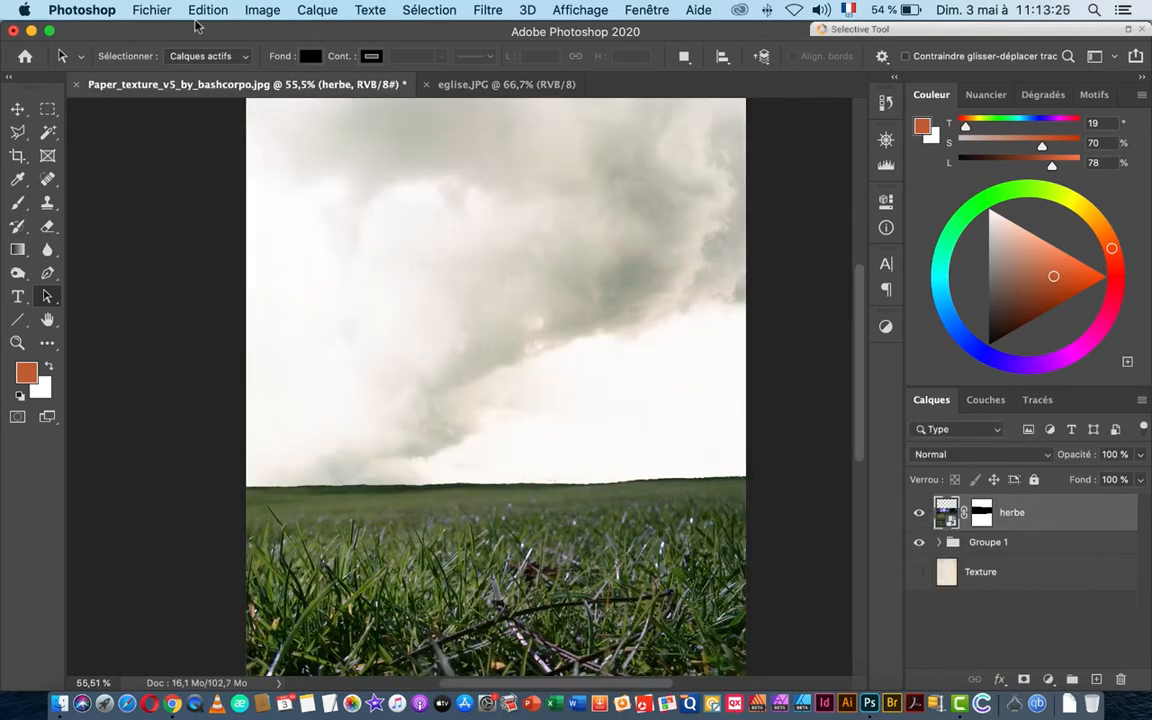
left_click(205, 10)
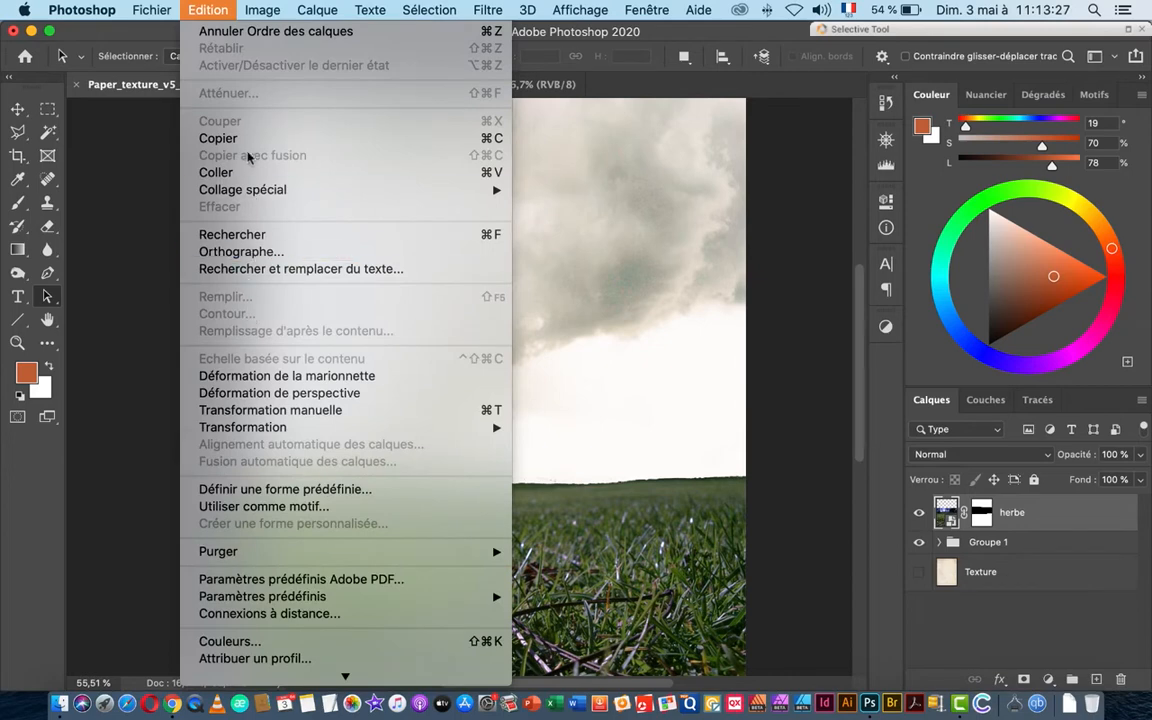
left_click(216, 172)
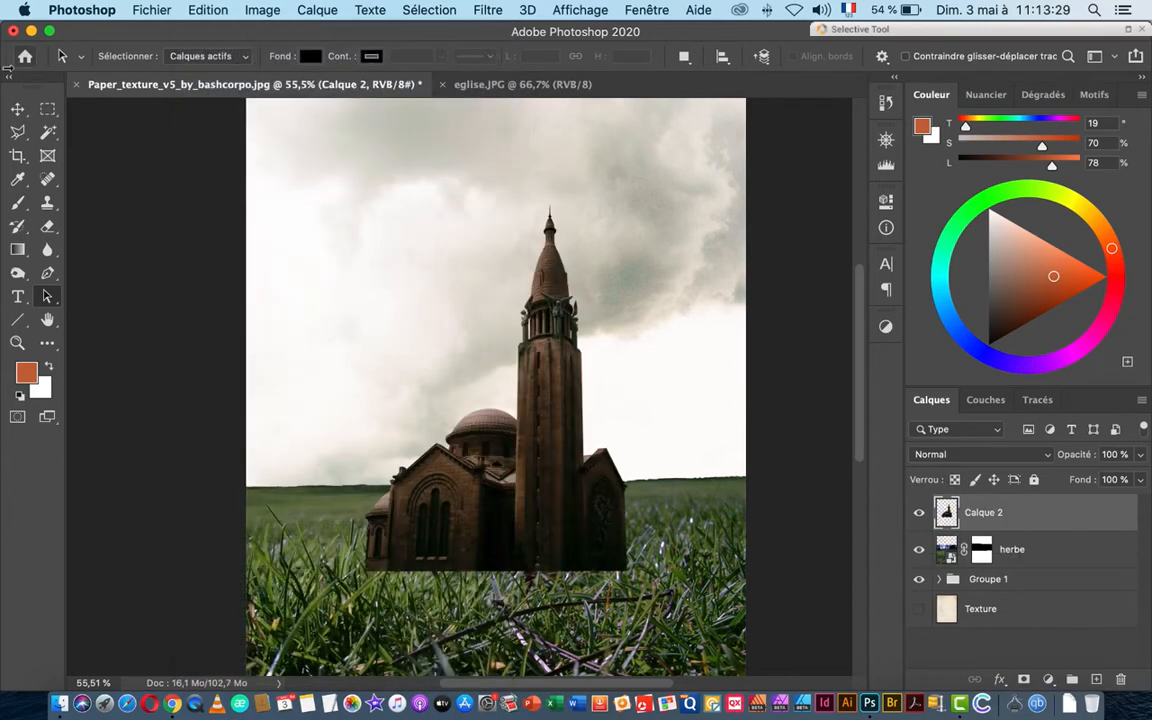
Step: Move the church layer Calque 2 onto the grass horizon and add an empty Calque 3 above
left_click(17, 108)
left_click_drag(550, 492, 551, 402)
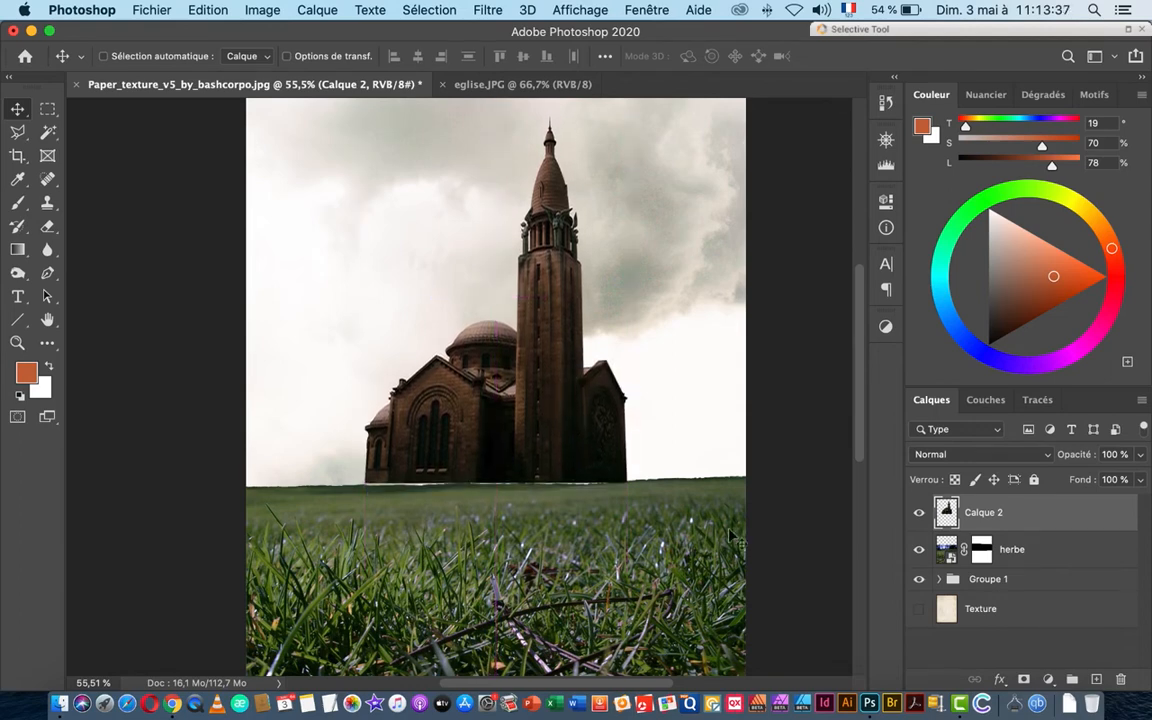
key("Down")
key("Down")
key("Down")
key("Down")
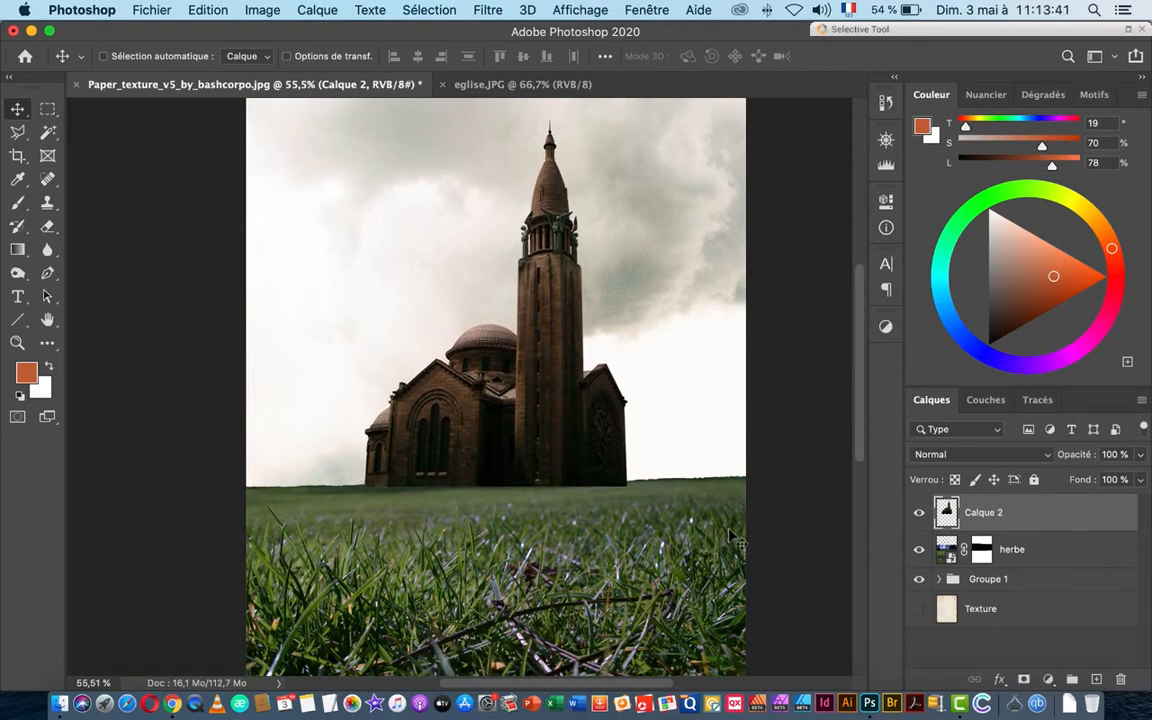
key("super+minus")
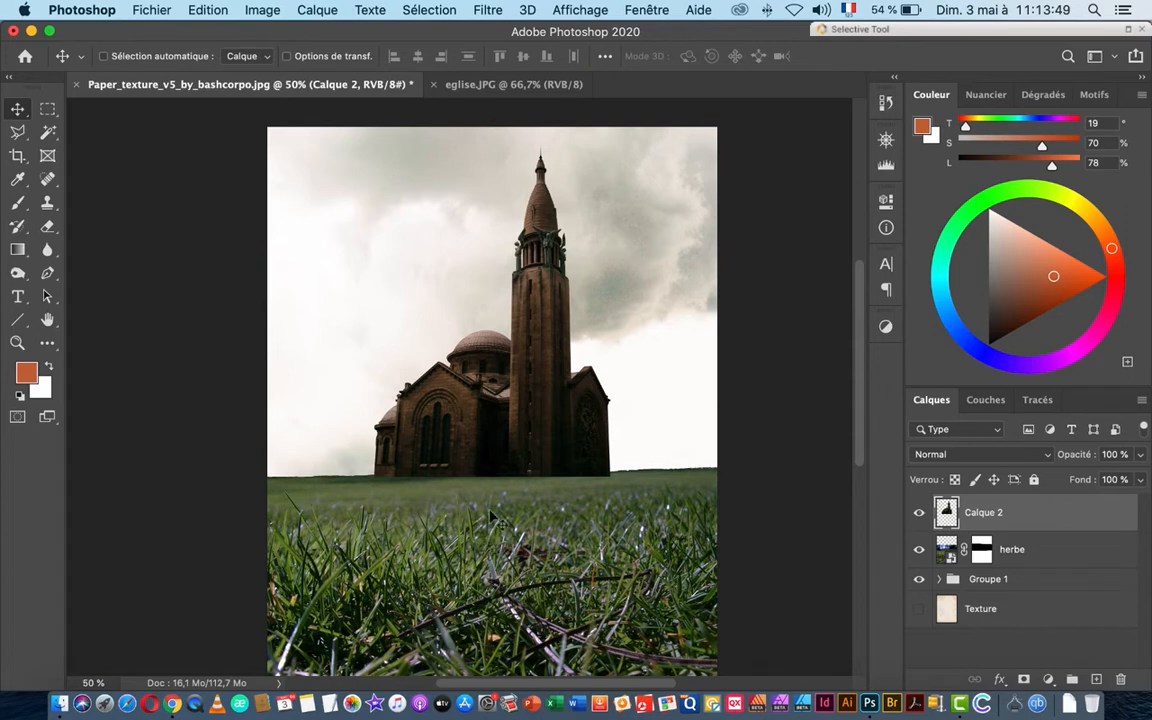
key("super+minus")
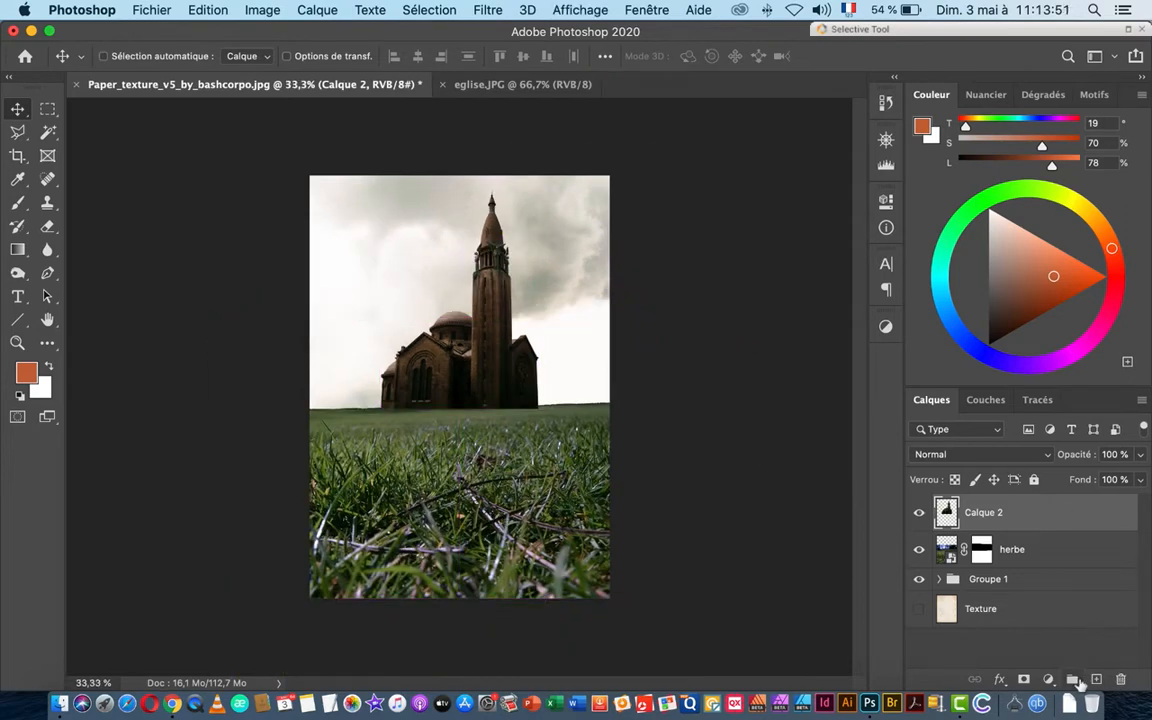
key("super+alt+shift+n")
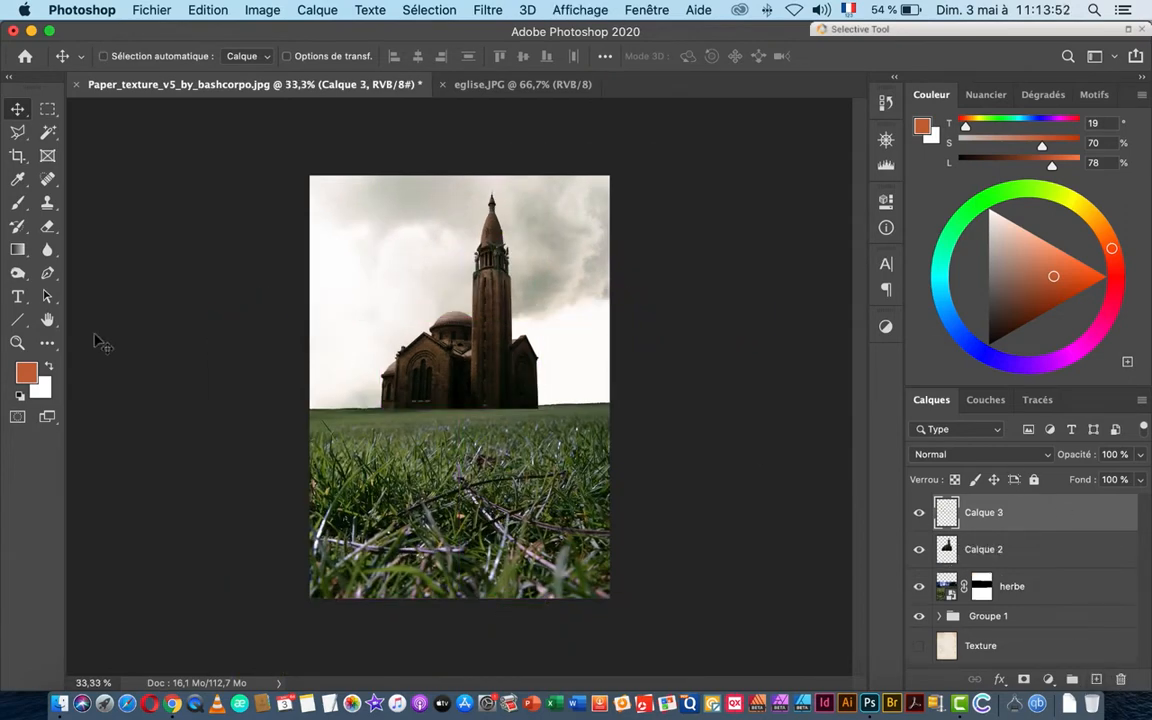
Step: Pick the Brush tool with a bright red foreground colour, ff0303
left_click(19, 204)
left_click(33, 372)
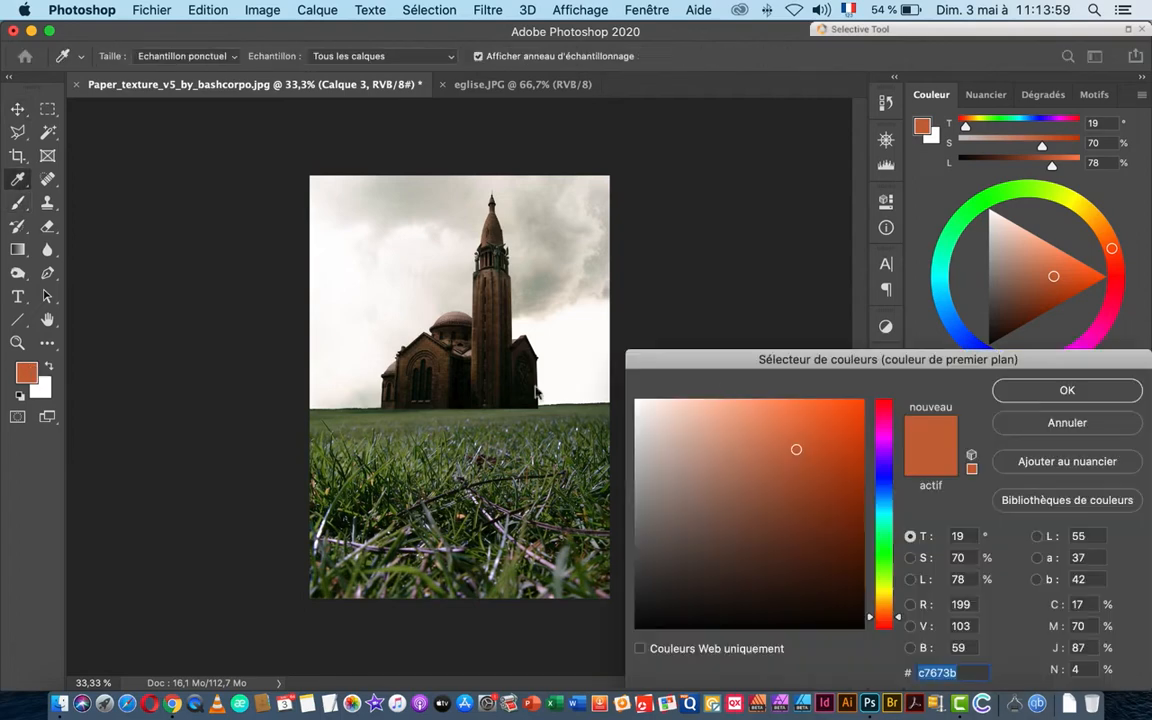
left_click_drag(886, 618, 886, 635)
left_click_drag(816, 481, 861, 387)
left_click(1066, 391)
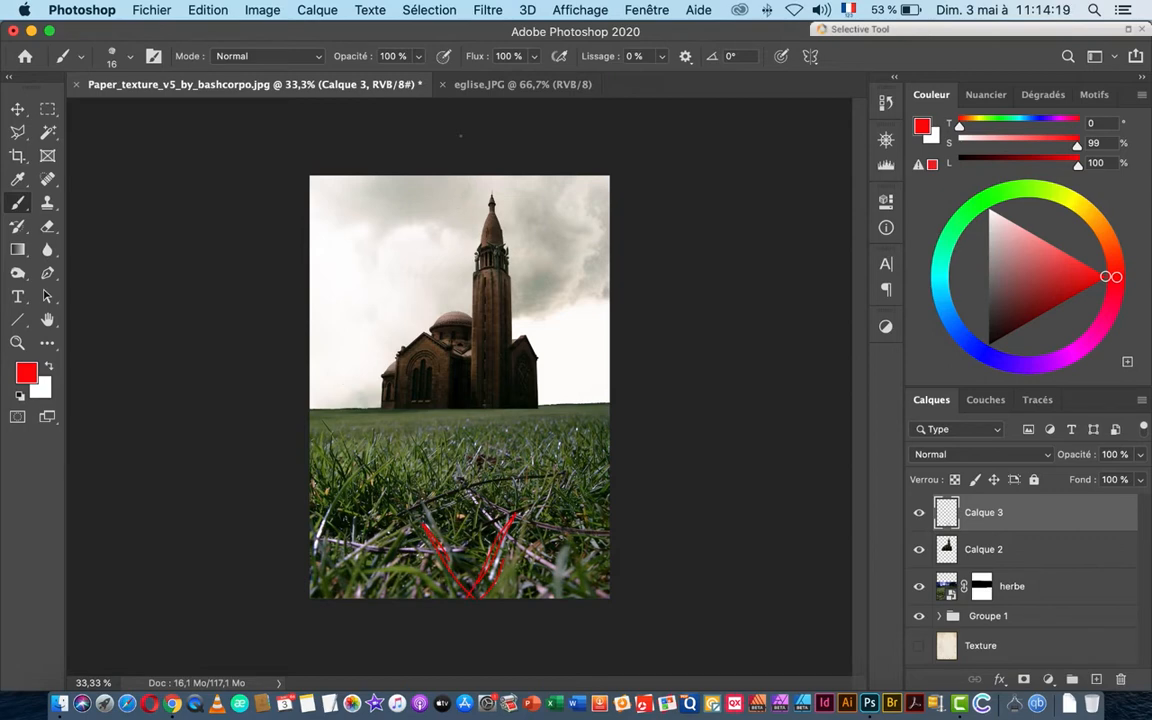
Step: Paint red perspective guide lines converging toward the spire on Calque 3, then drag it toward the trash
left_click_drag(459, 131, 258, 437)
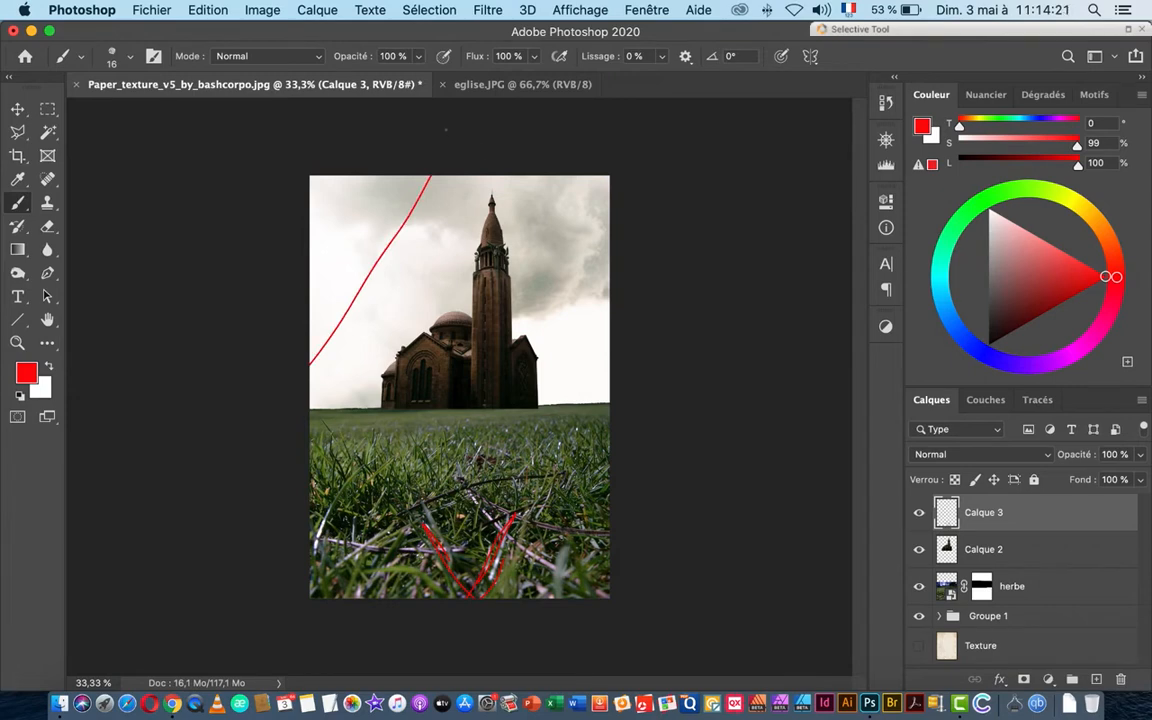
left_click_drag(505, 260, 624, 427)
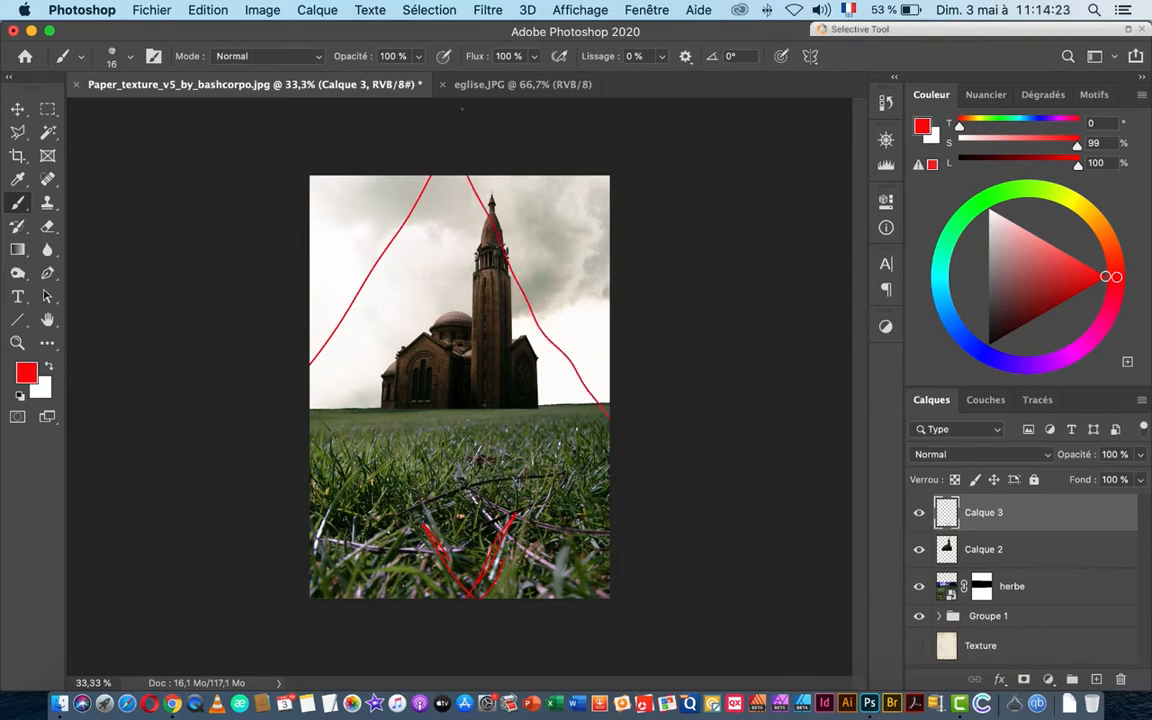
left_click_drag(478, 115, 293, 416)
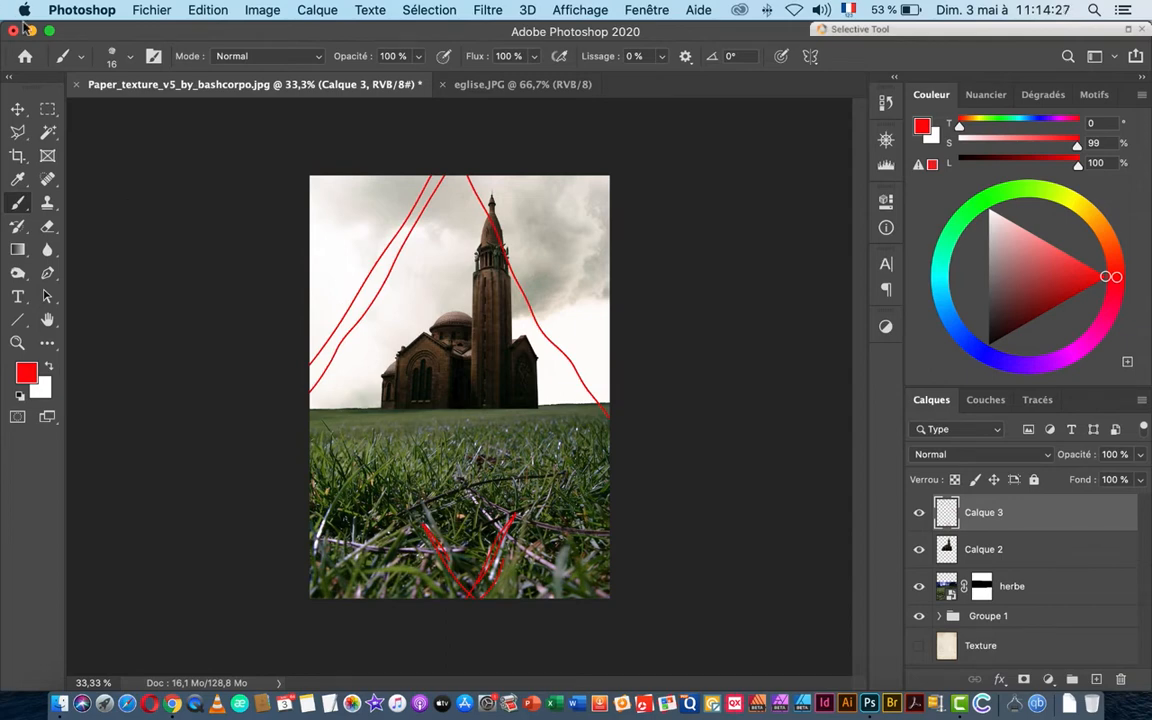
left_click(18, 108)
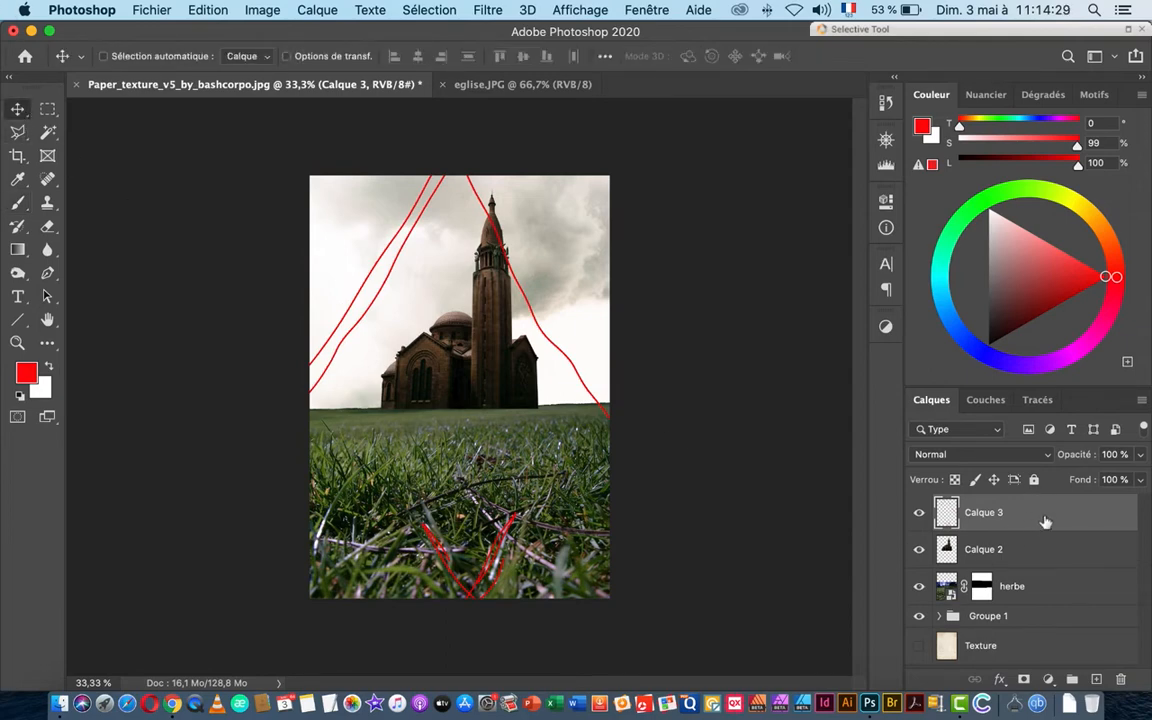
left_click_drag(1045, 521, 1120, 680)
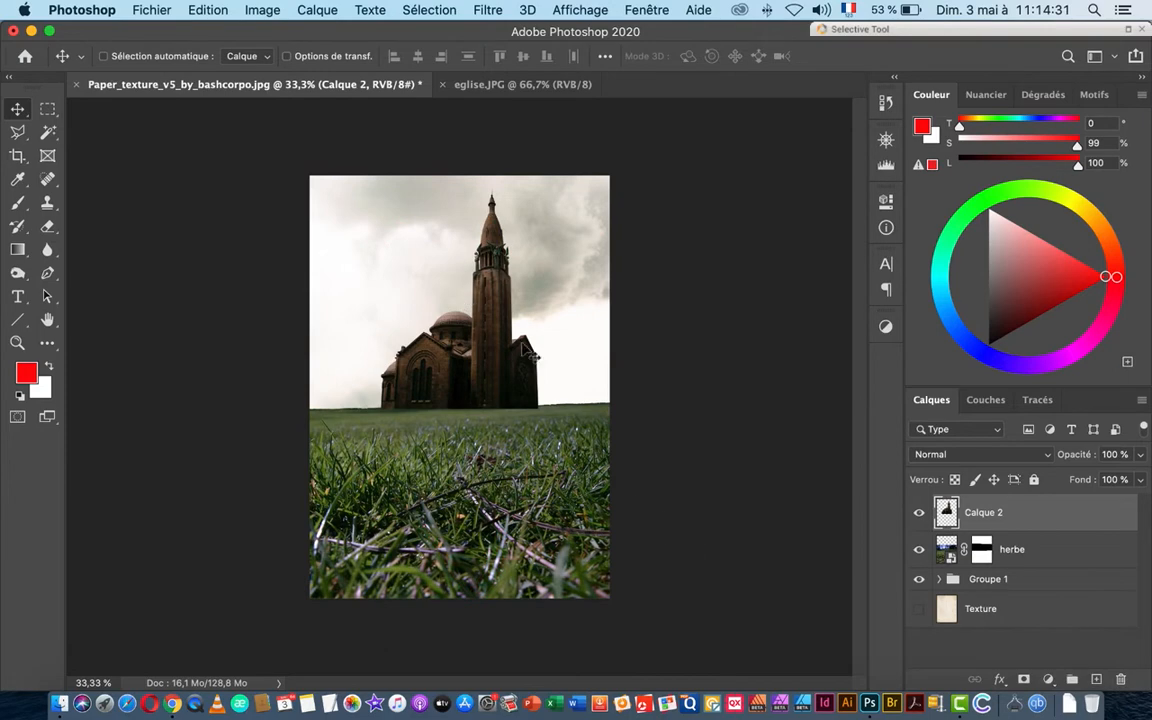
Step: Delete the Calque 3 sketch, then apply a Perspective transform widening the church base and narrowing its top
left_click_drag(444, 305, 488, 324)
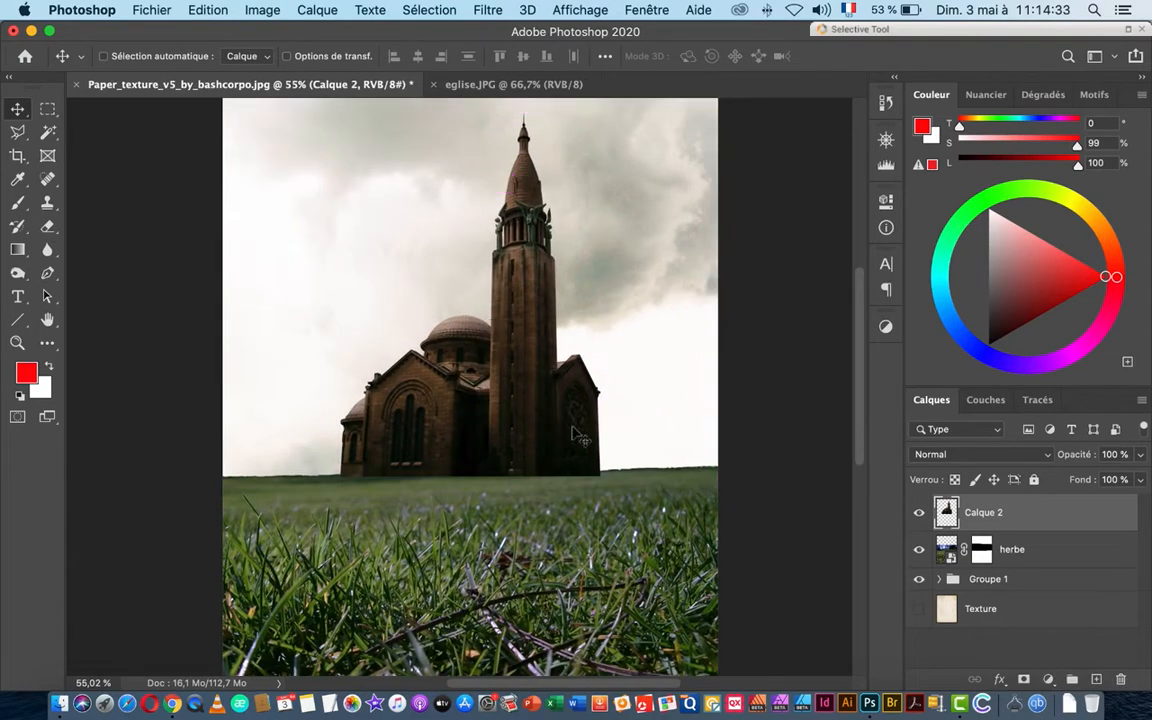
left_click_drag(540, 380, 530, 410)
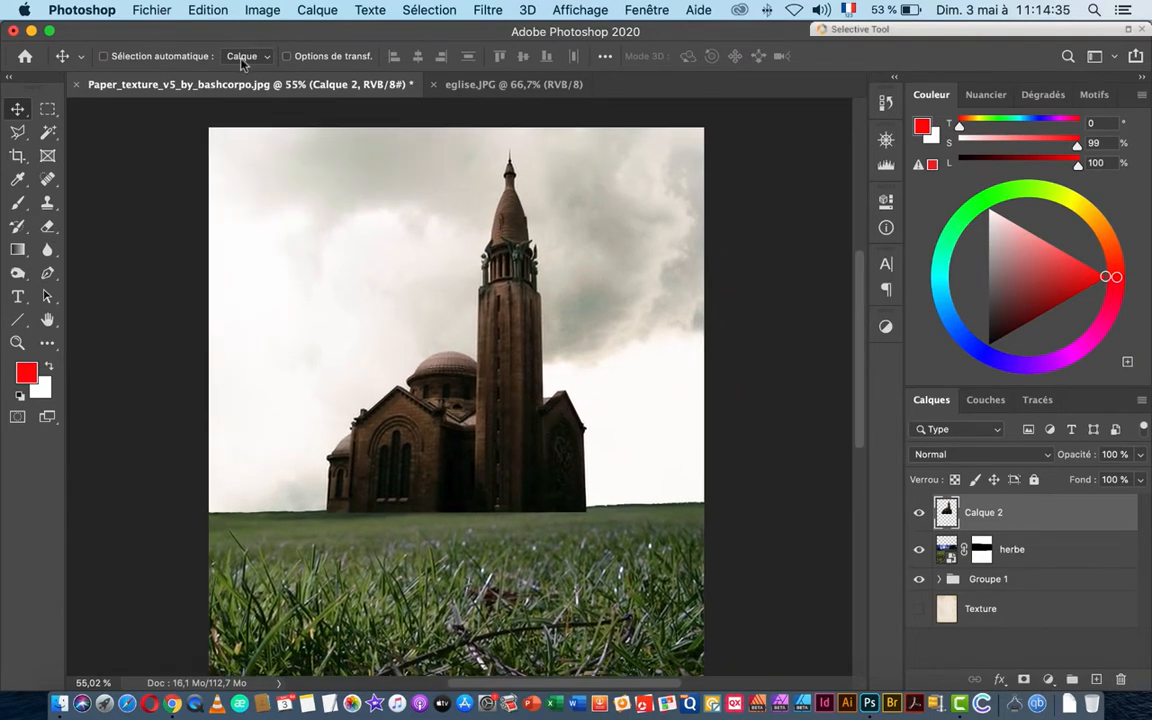
left_click(205, 10)
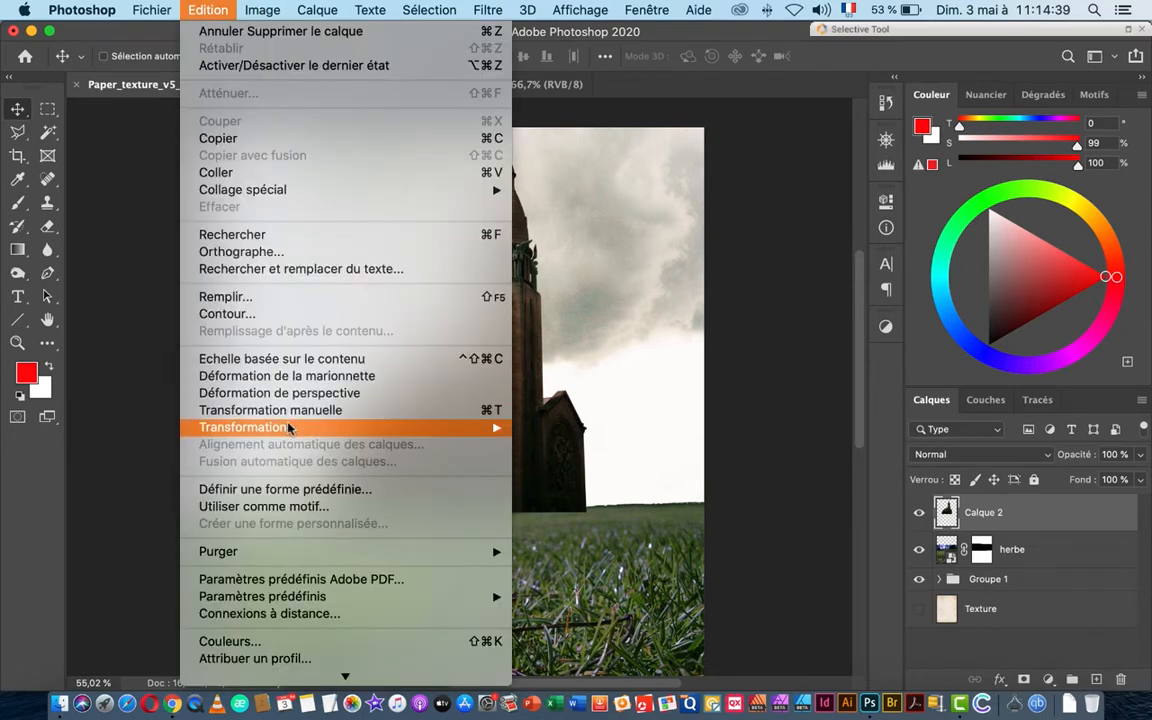
mouse_move(284, 430)
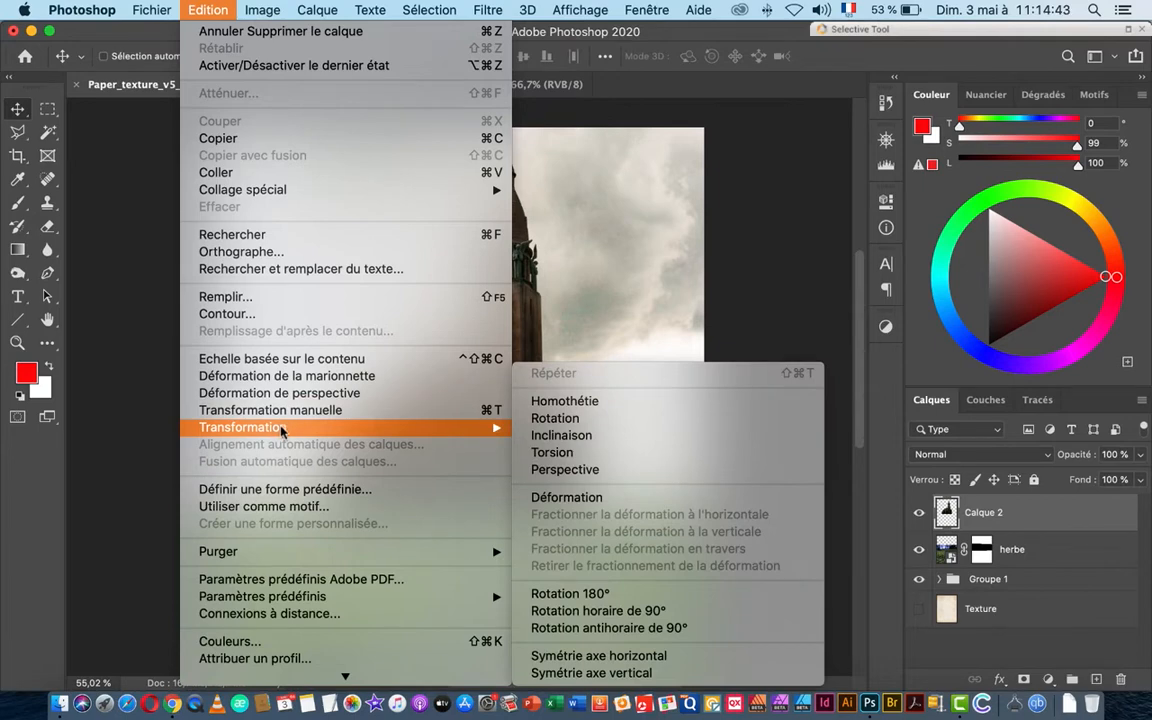
left_click(606, 470)
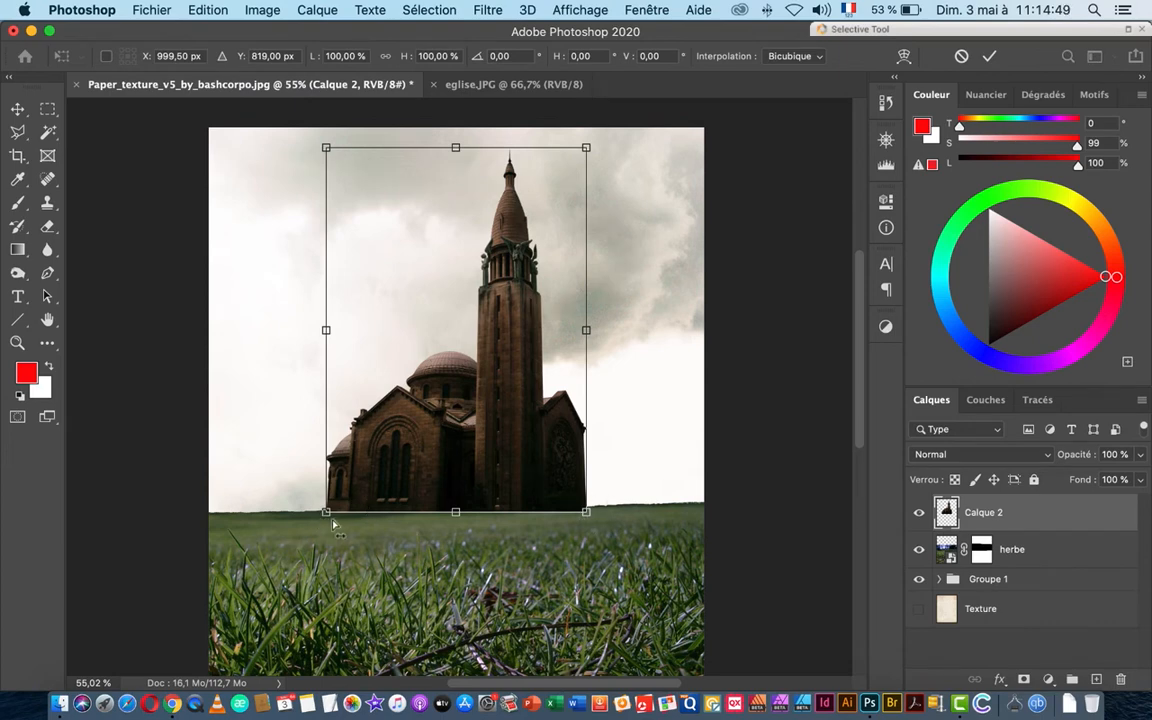
left_click_drag(588, 515, 619, 513)
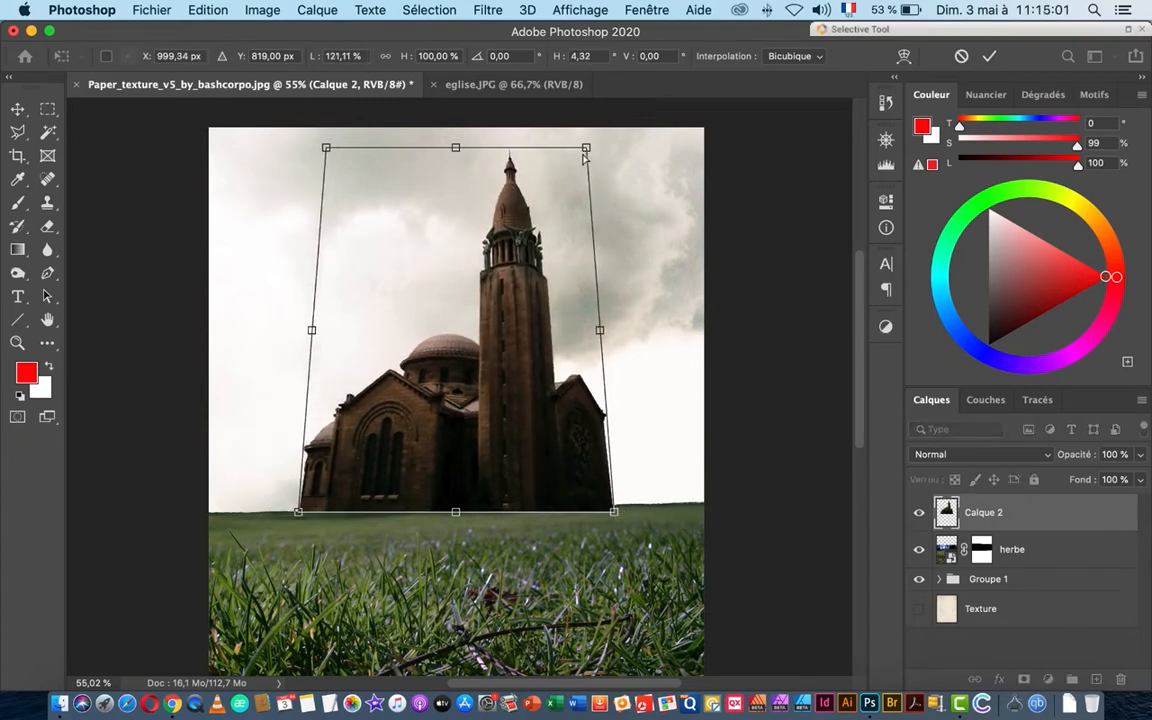
left_click_drag(586, 147, 574, 150)
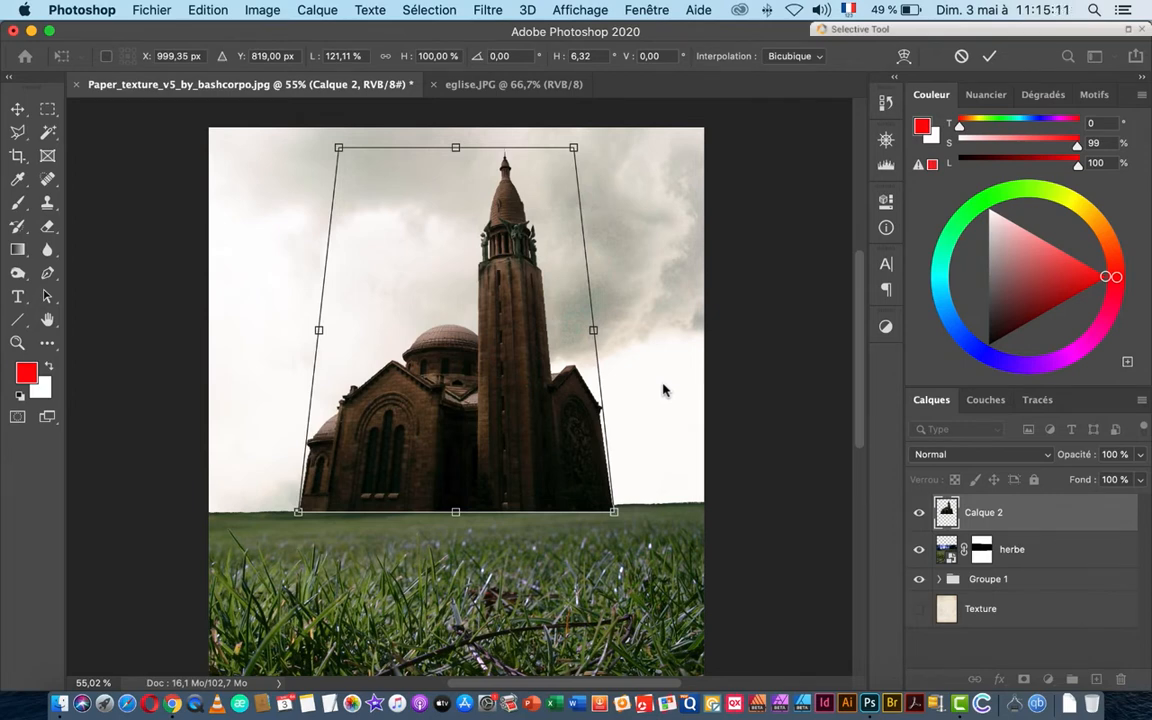
key("Return")
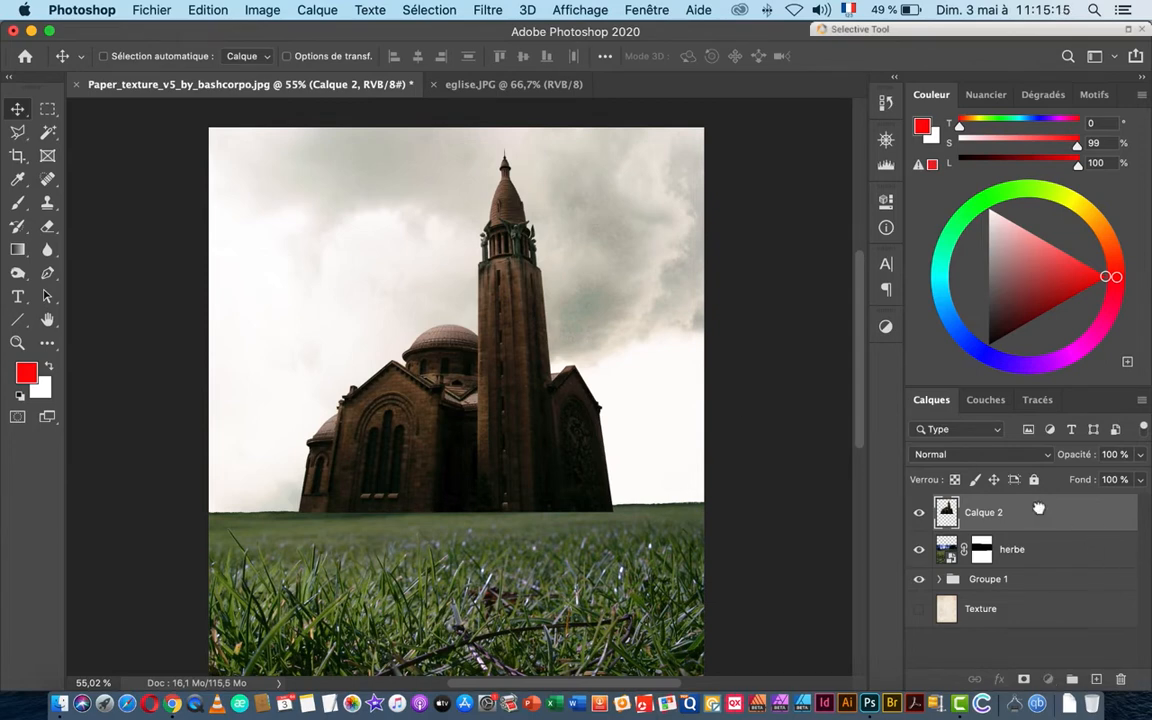
Step: Move the herbe layer above the church layer Calque 2 and make herbe active
left_click_drag(1065, 546, 1025, 567)
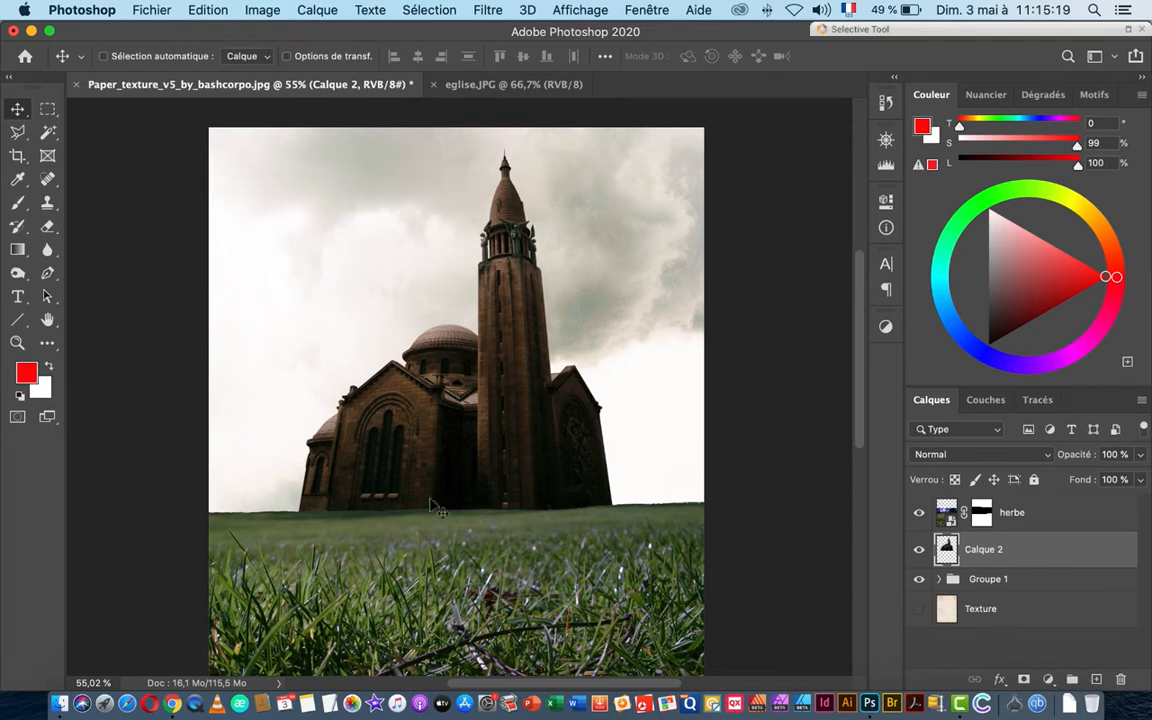
mouse_move(480, 490)
left_mouse_down()
mouse_move(432, 489)
mouse_move(480, 461)
mouse_move(483, 553)
mouse_move(477, 492)
left_mouse_up()
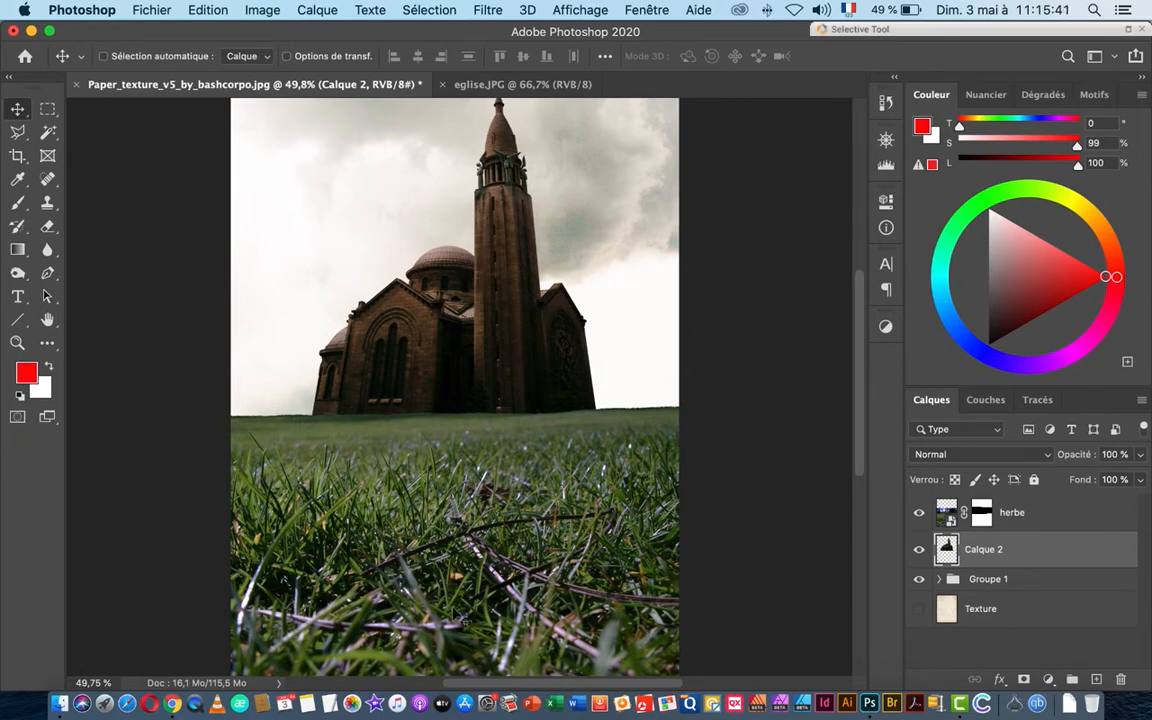
left_click_drag(474, 327, 539, 539)
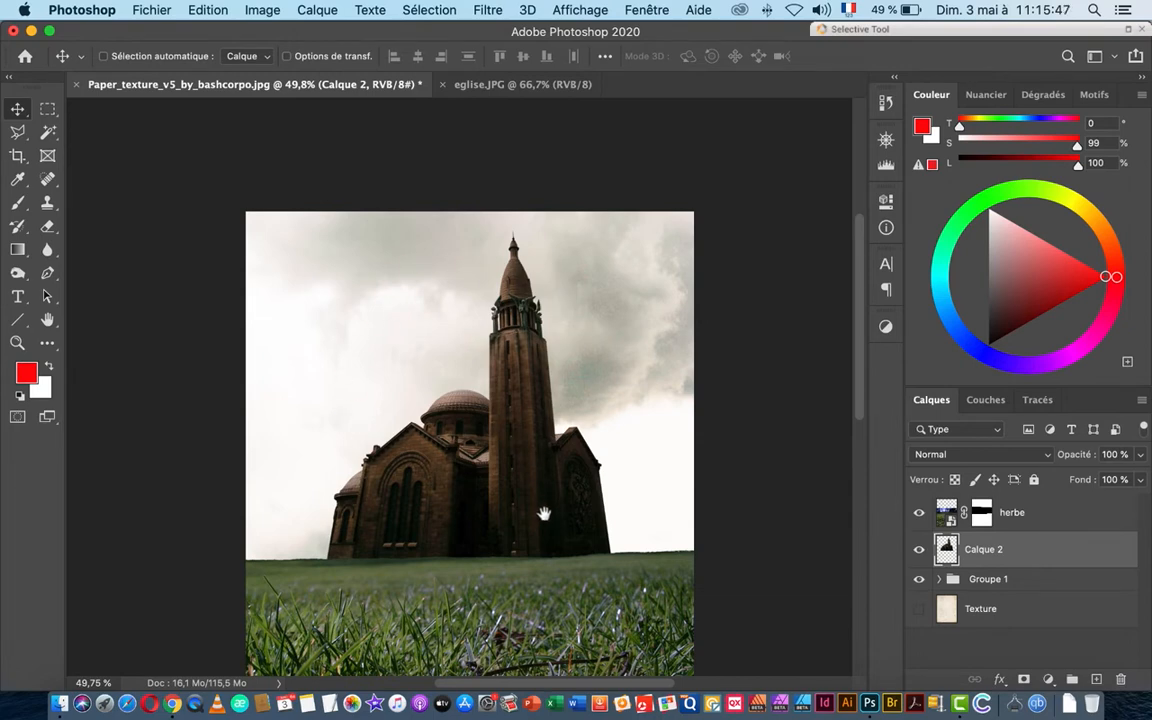
left_click_drag(544, 514, 553, 311)
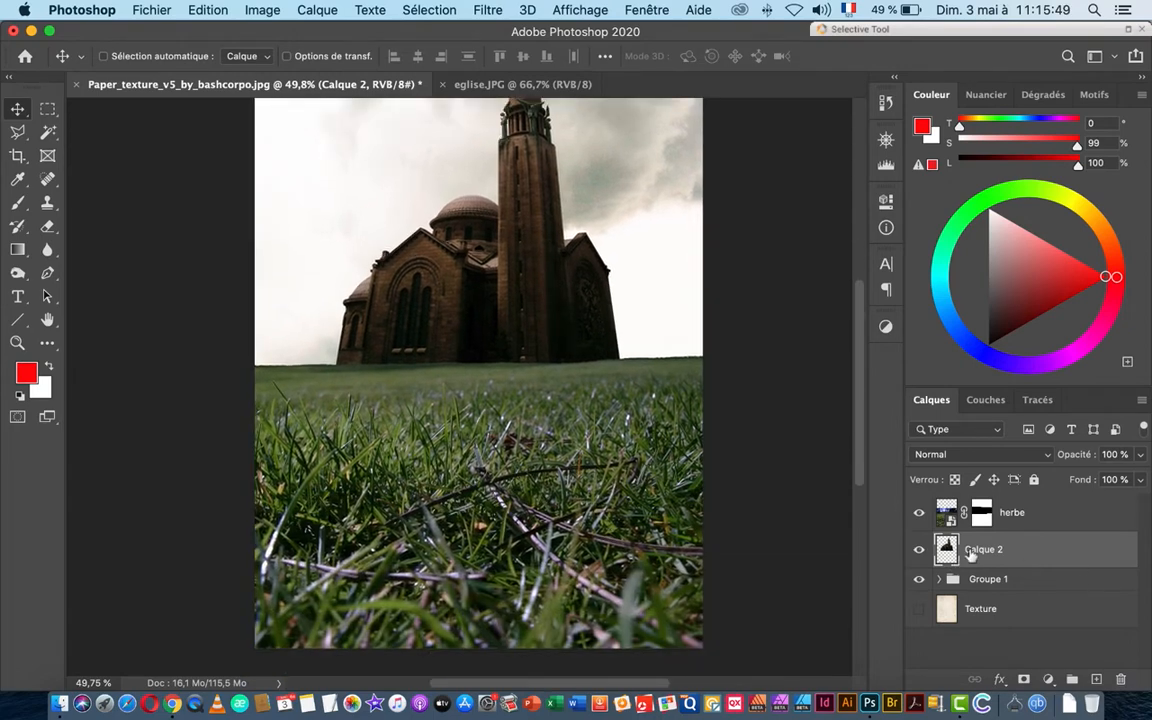
left_click(988, 518)
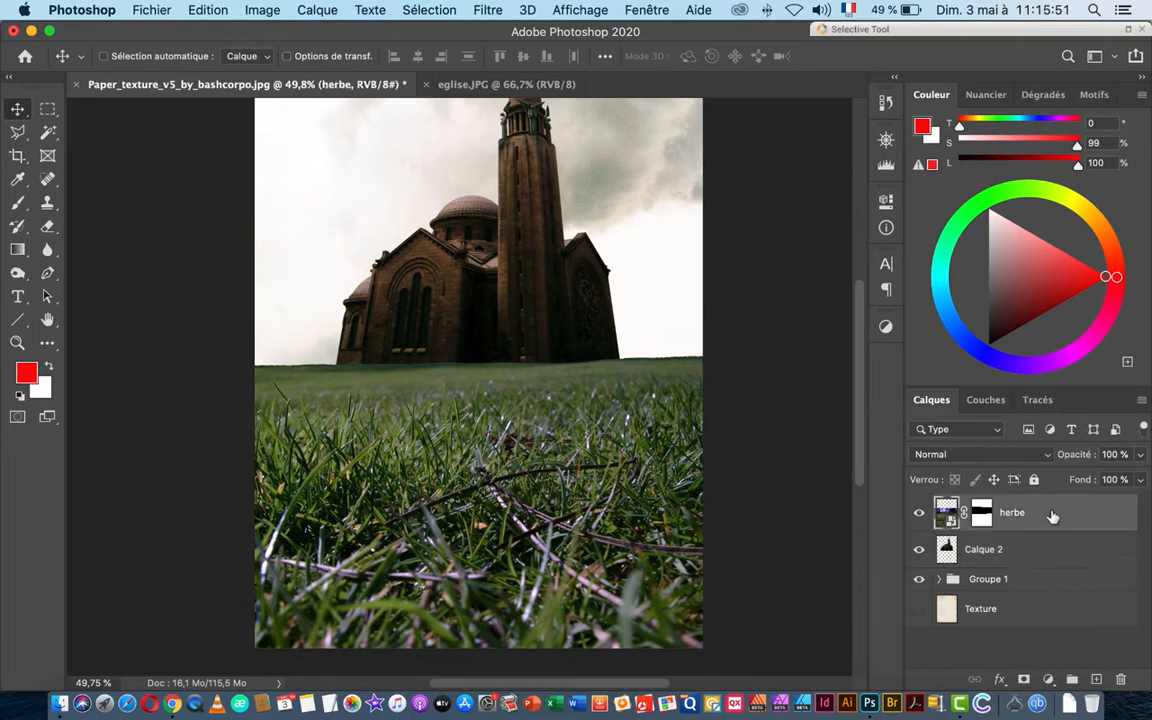
scroll(616, 416, "down", 2)
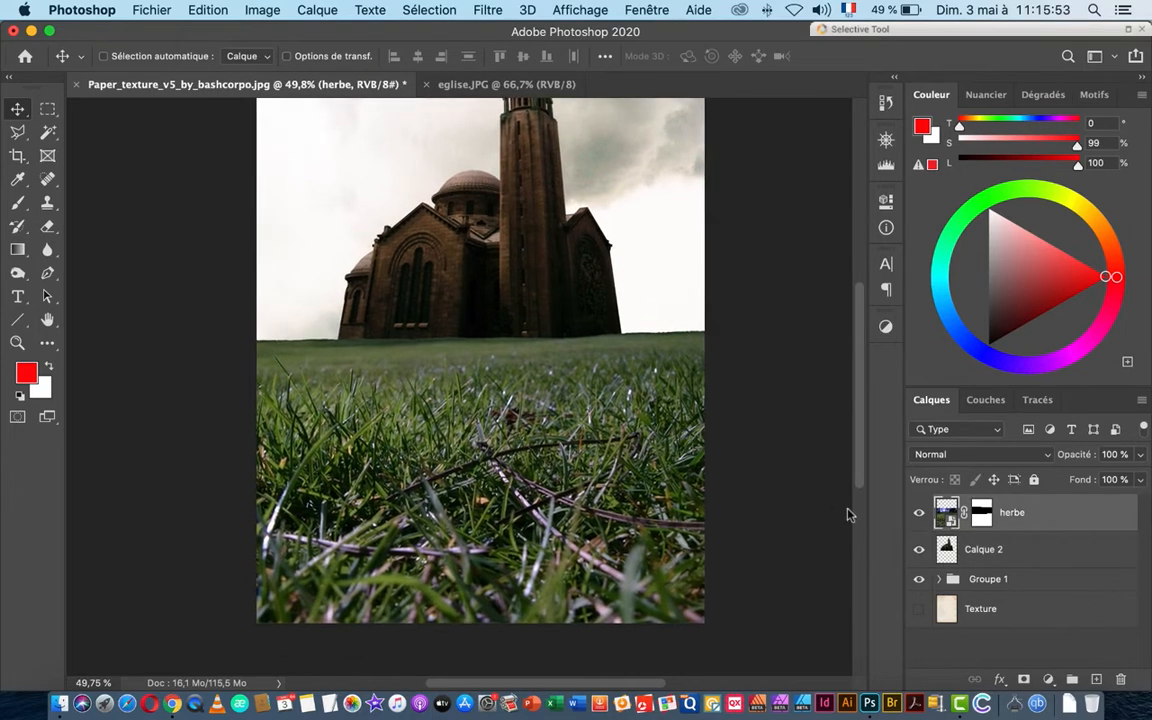
Step: Add a new Calque 3 above herbe and clip it to the grass layer
left_click(1095, 680)
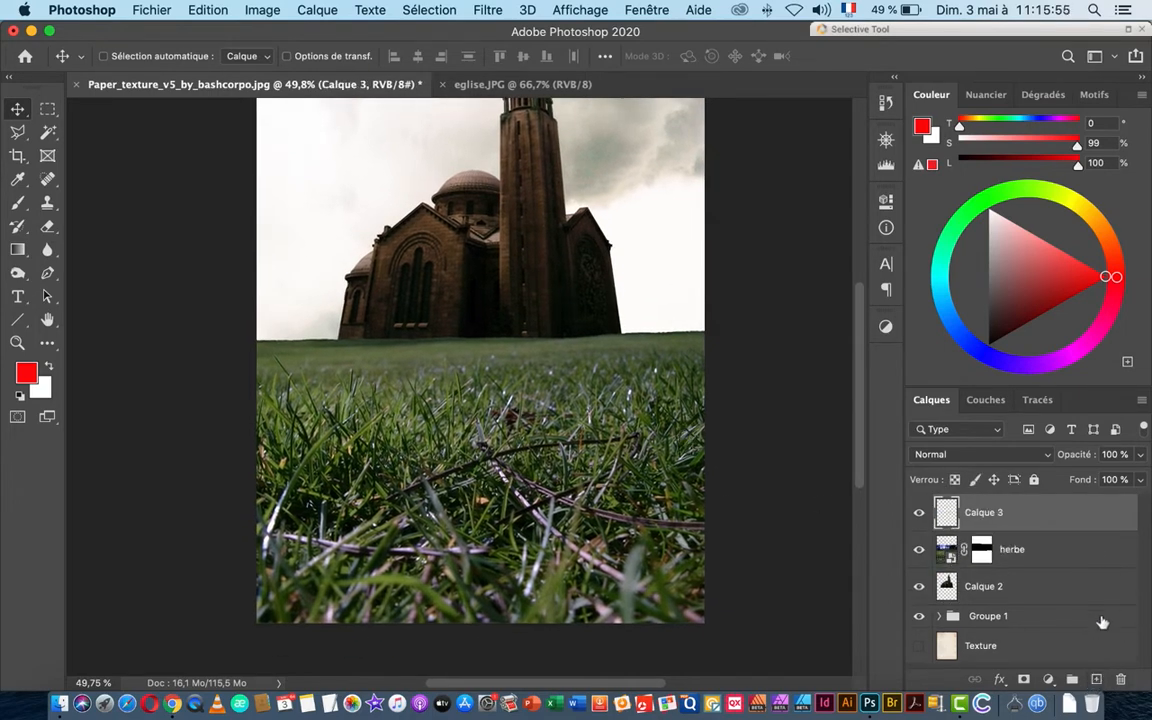
left_click_drag(1016, 545, 1014, 528)
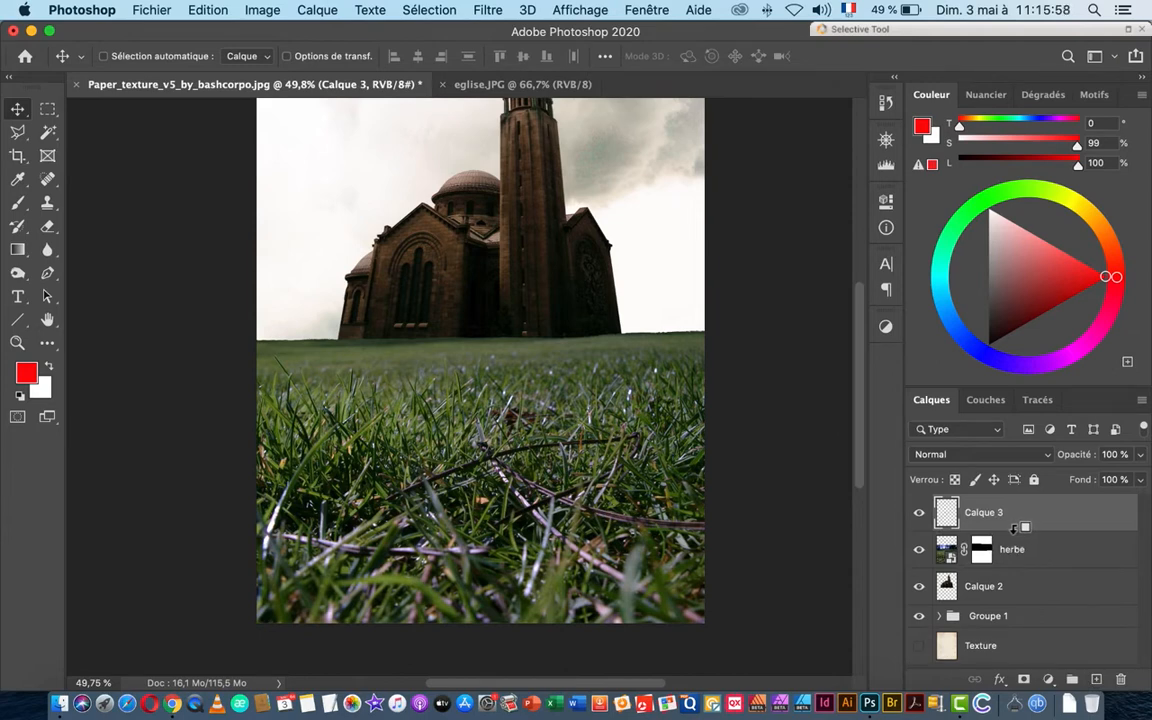
left_click(1020, 528, "alt")
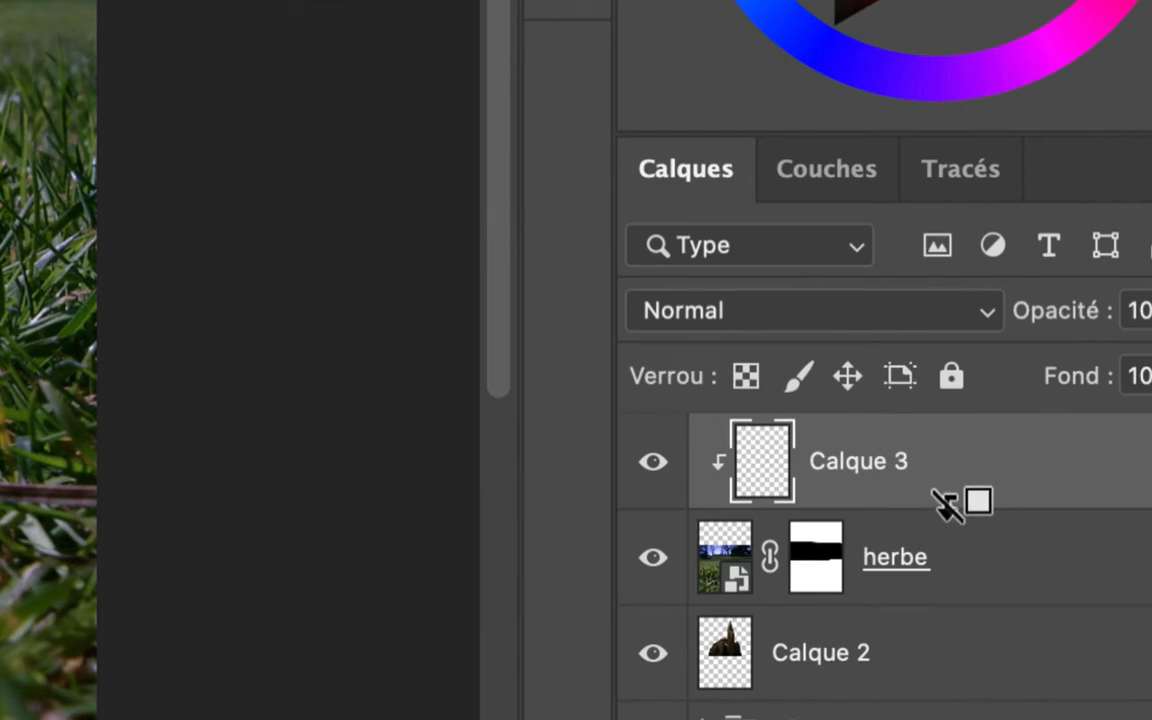
left_click(947, 505, "alt")
left_click(947, 505, "alt")
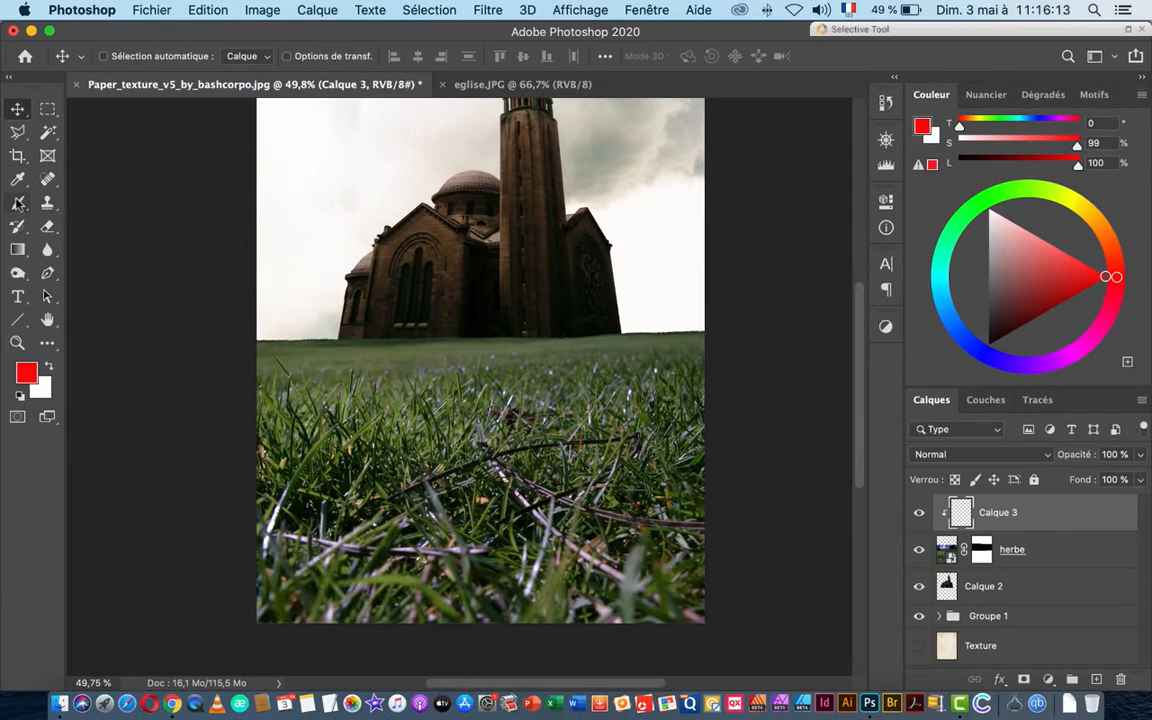
Step: With the Brush tool, sample a green from the grass and lighten it in the Couleur panel
left_click(17, 202)
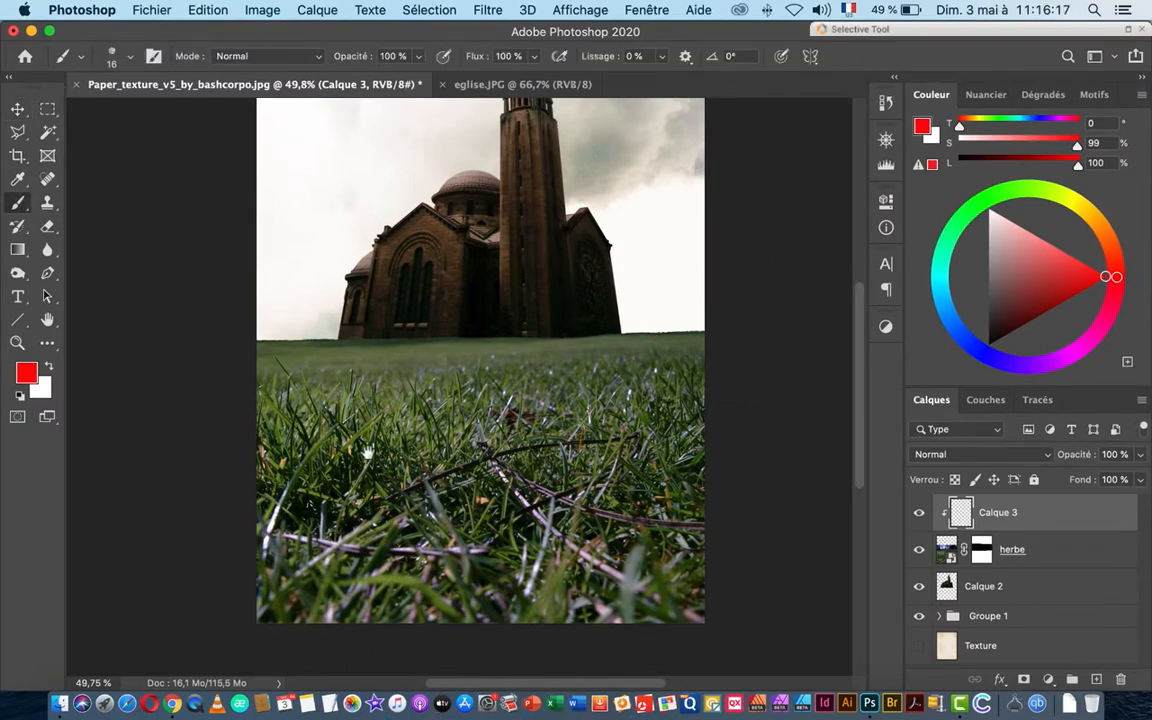
left_click_drag(393, 433, 482, 438)
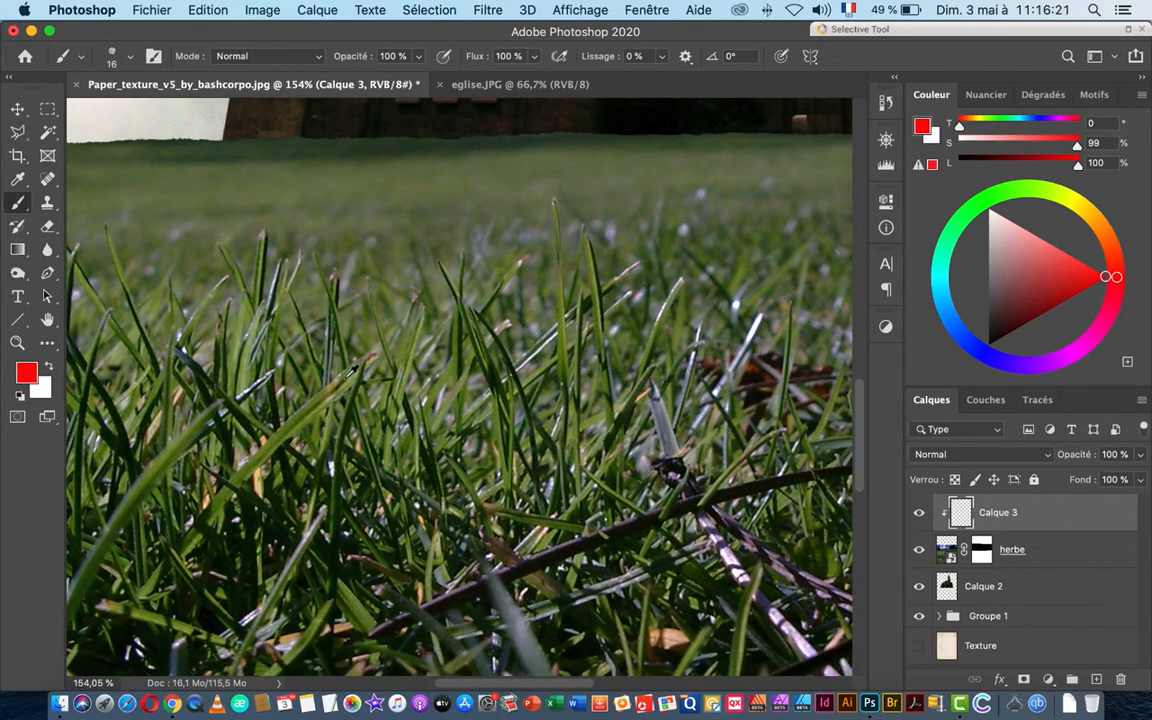
left_click(406, 368, "alt")
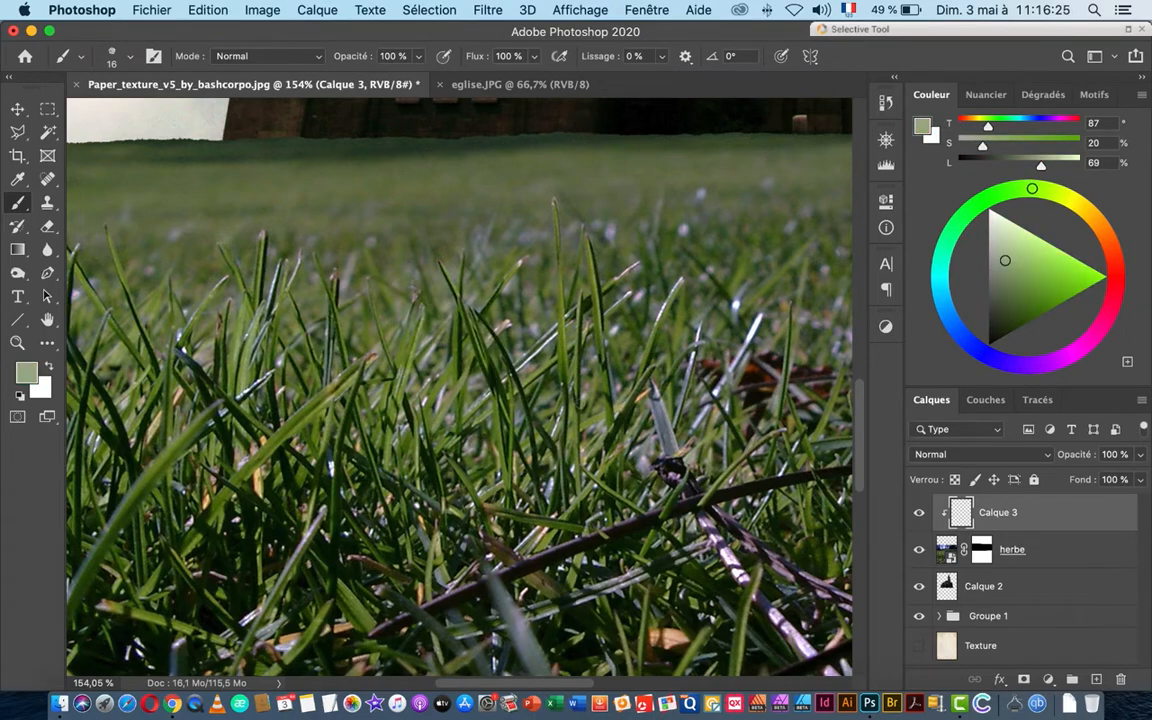
left_click_drag(583, 403, 539, 403)
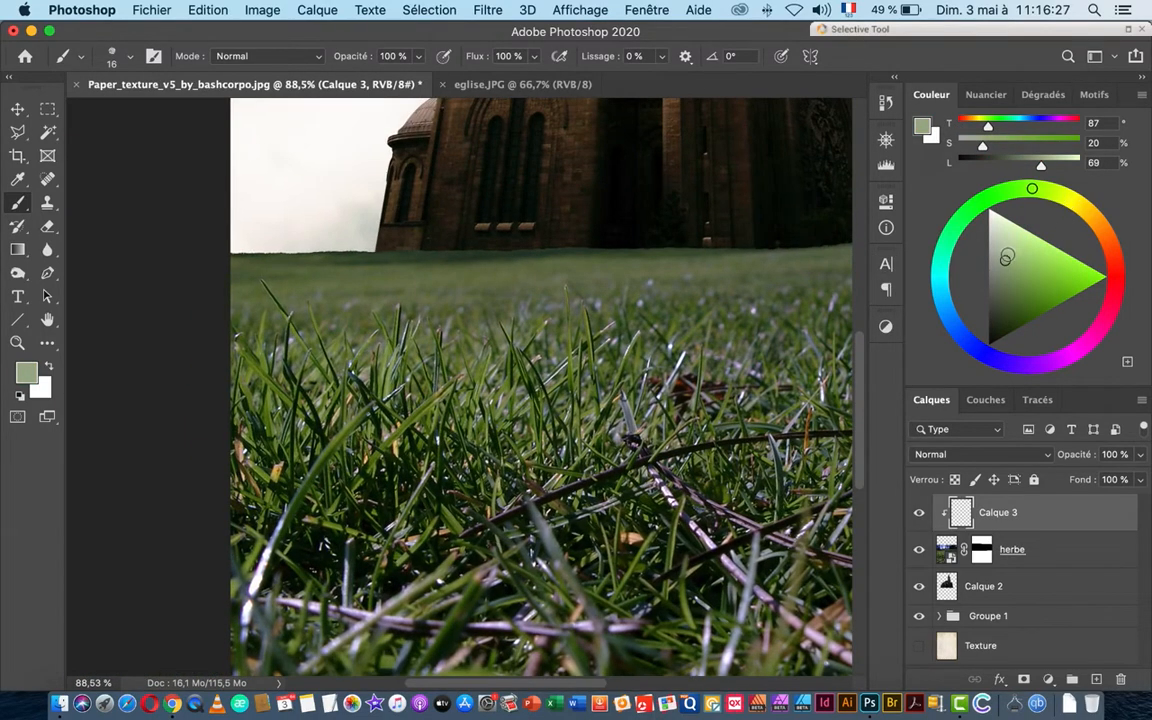
left_click(1024, 237)
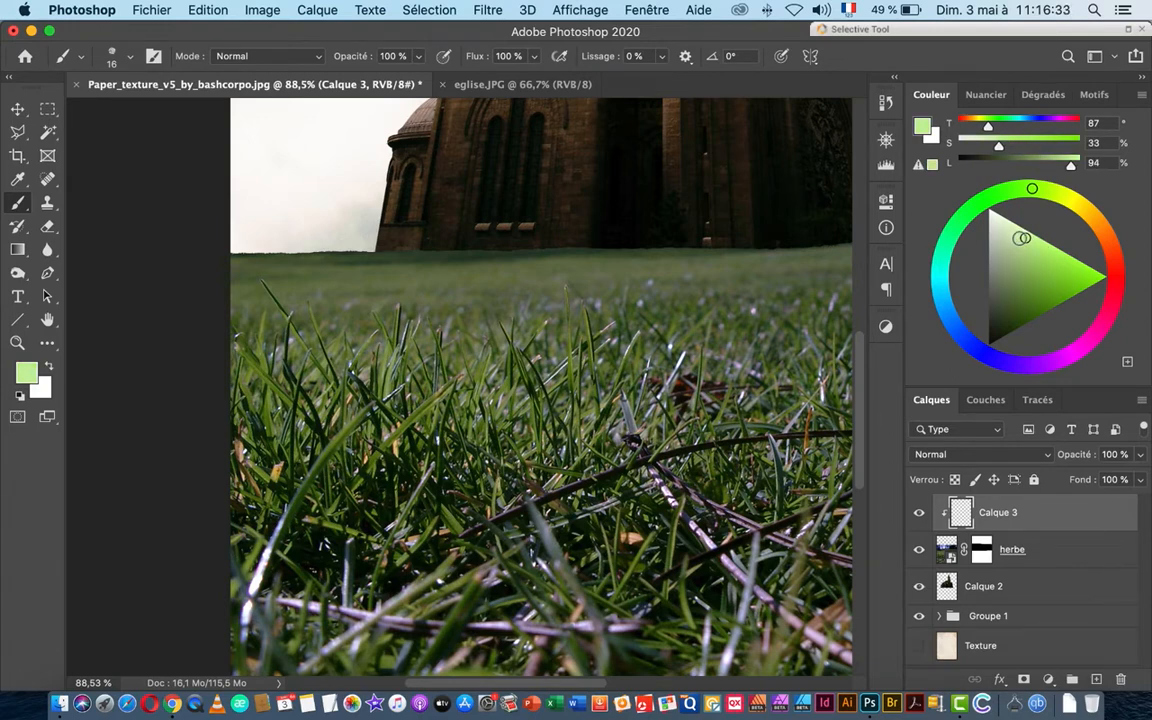
mouse_move(1027, 240)
left_mouse_down()
mouse_move(1075, 258)
mouse_move(1026, 234)
left_mouse_up()
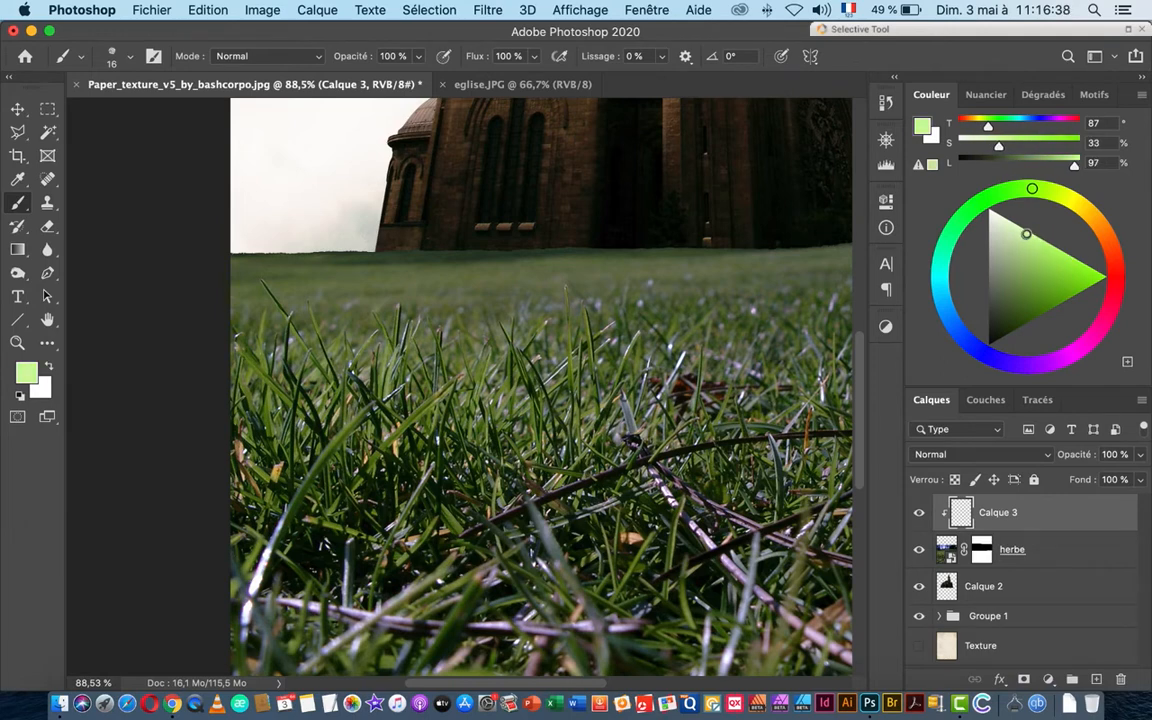
left_click(999, 147)
Step: Set the foreground colour to pale green dbfab4 in the Color Picker
left_click(27, 373)
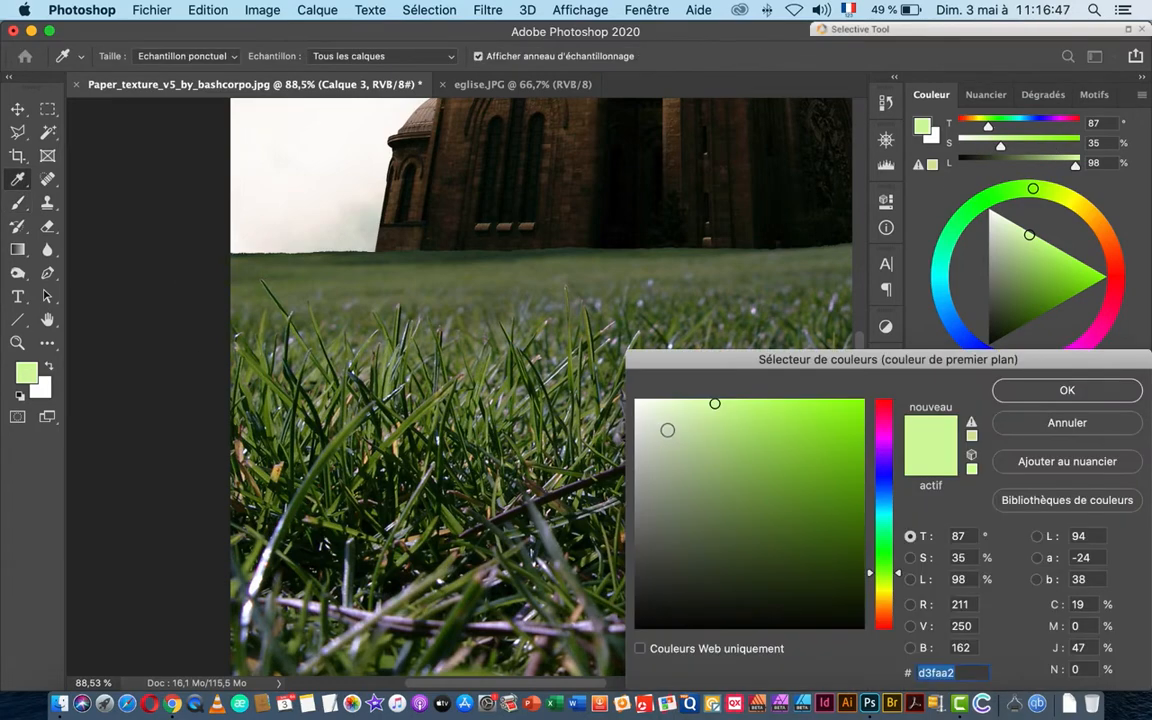
left_click(700, 401)
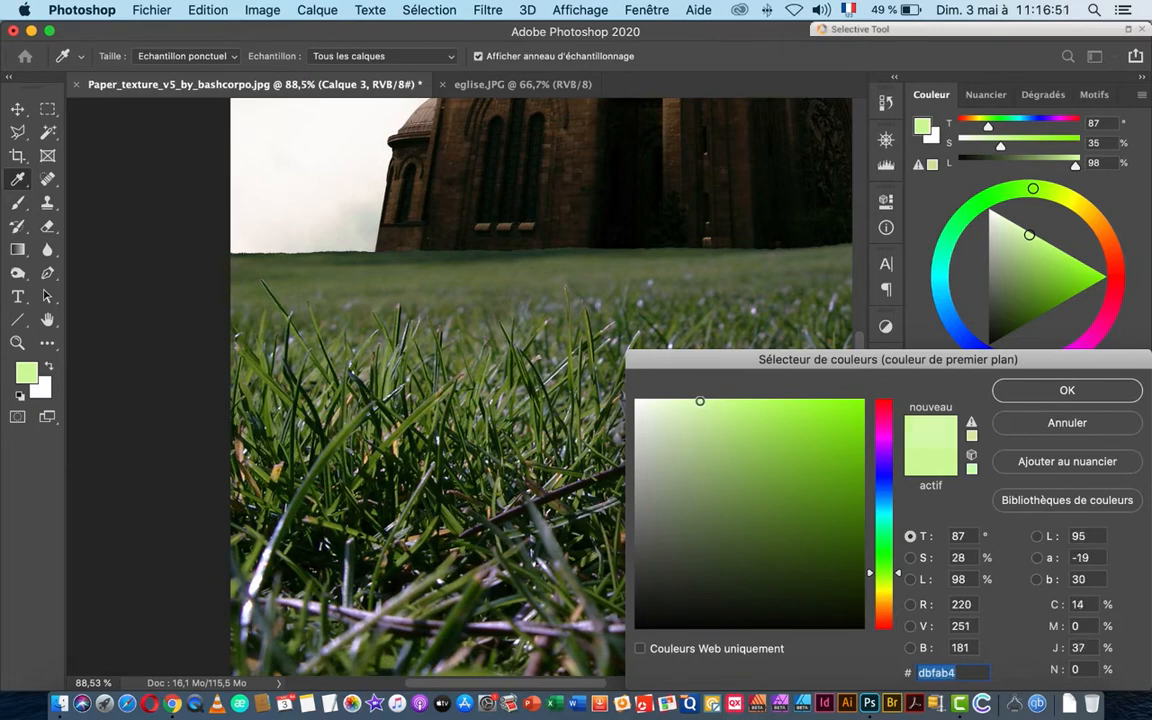
left_click(1033, 394)
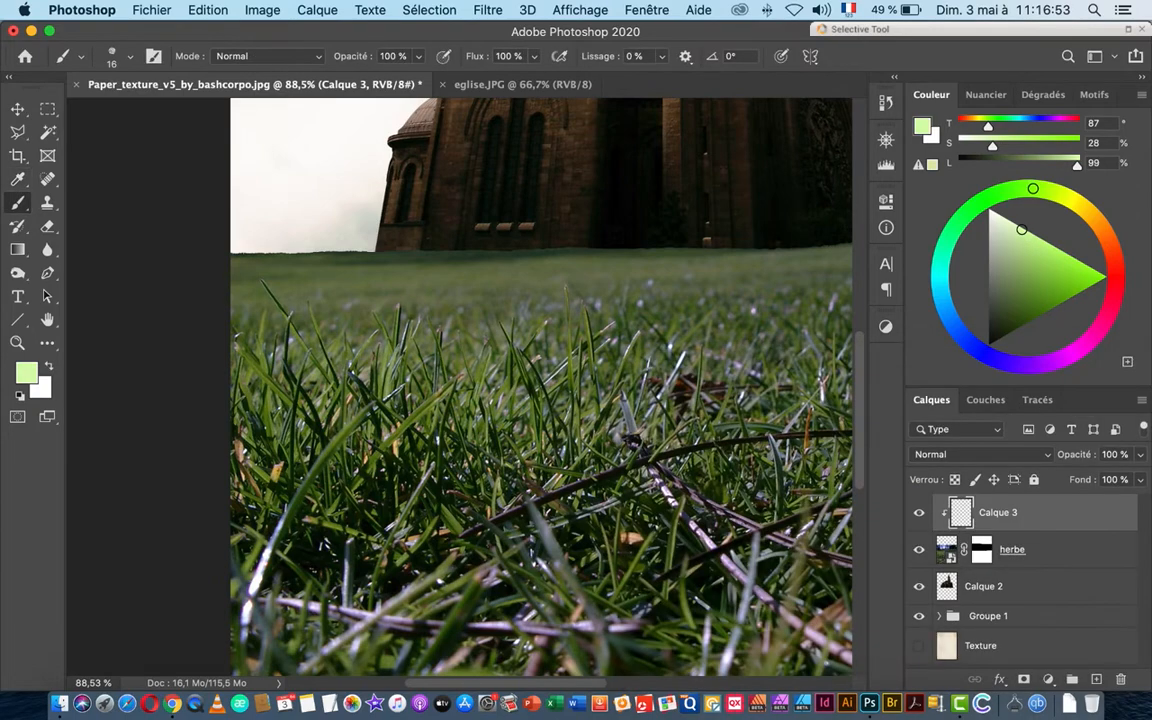
scroll(611, 420, "down", 5)
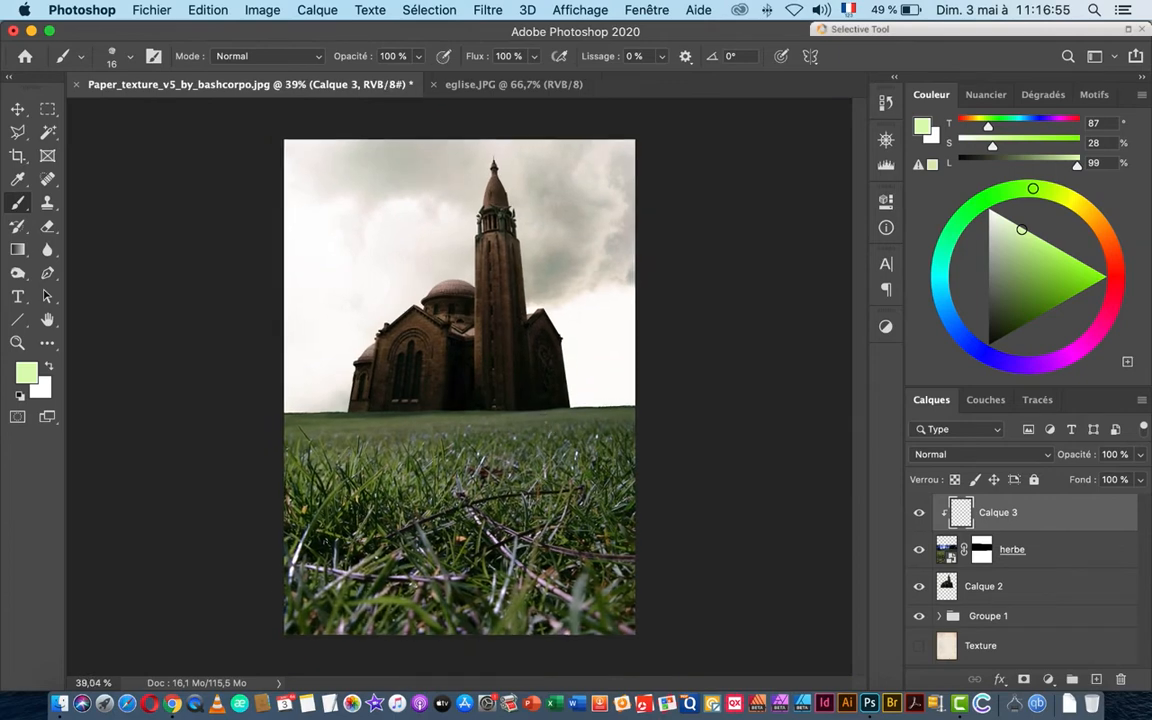
Step: Choose the Arrondi flou brush from Pinceaux généraux and enlarge it to 1610 px at 0 % hardness
left_click(121, 55)
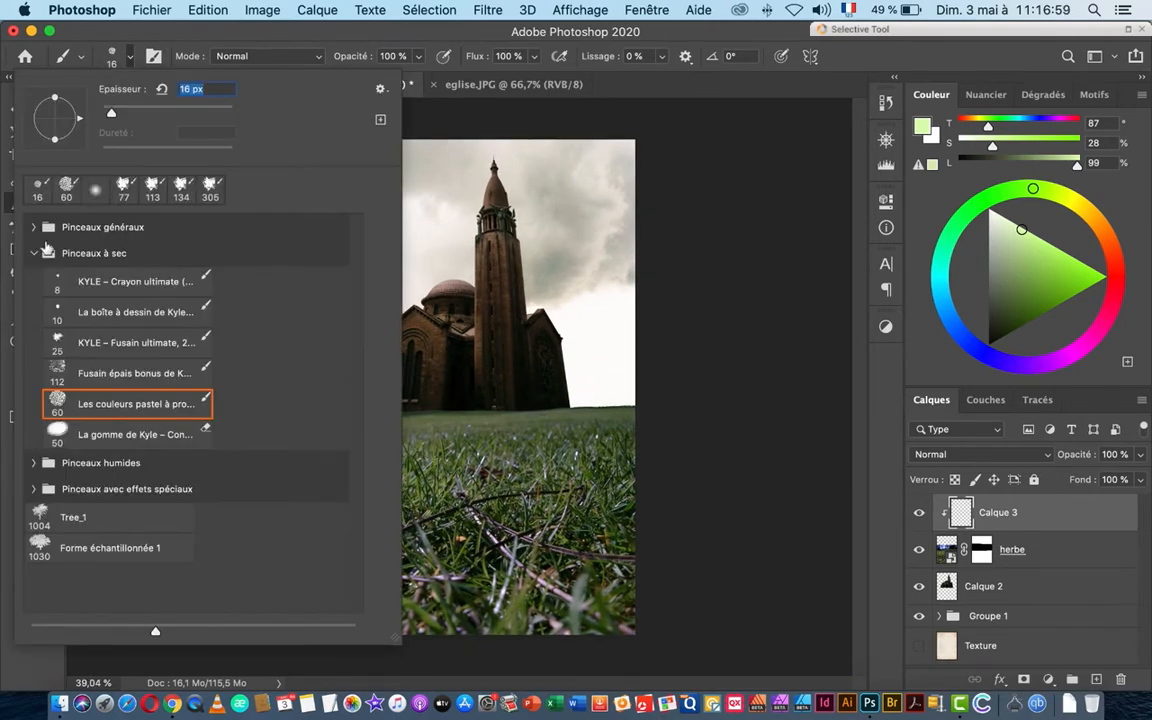
left_click(33, 227)
left_click(75, 257)
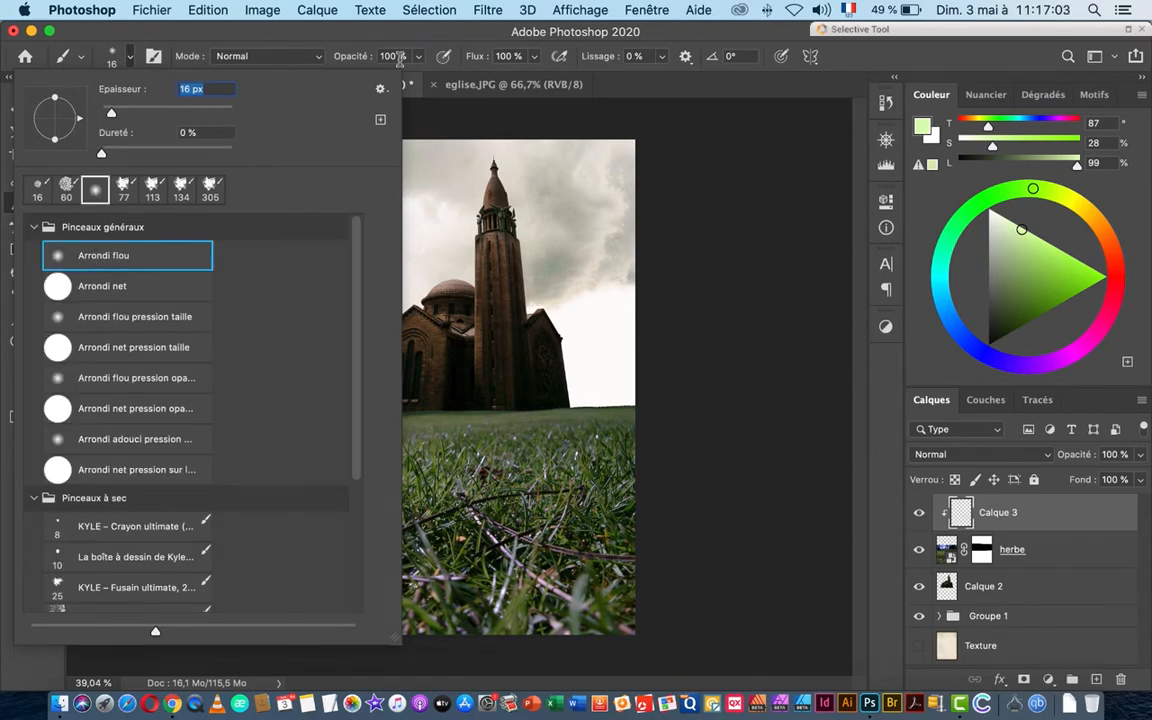
mouse_move(210, 112)
left_mouse_down()
mouse_move(193, 107)
mouse_move(224, 113)
left_mouse_up()
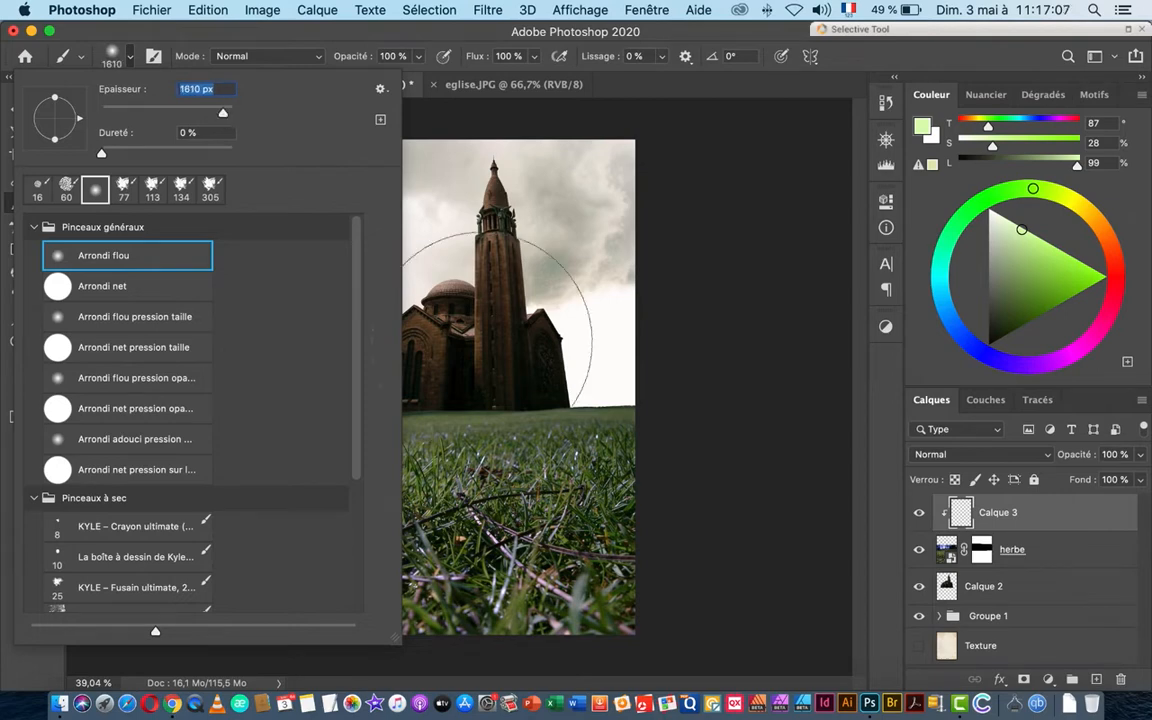
left_click(480, 330)
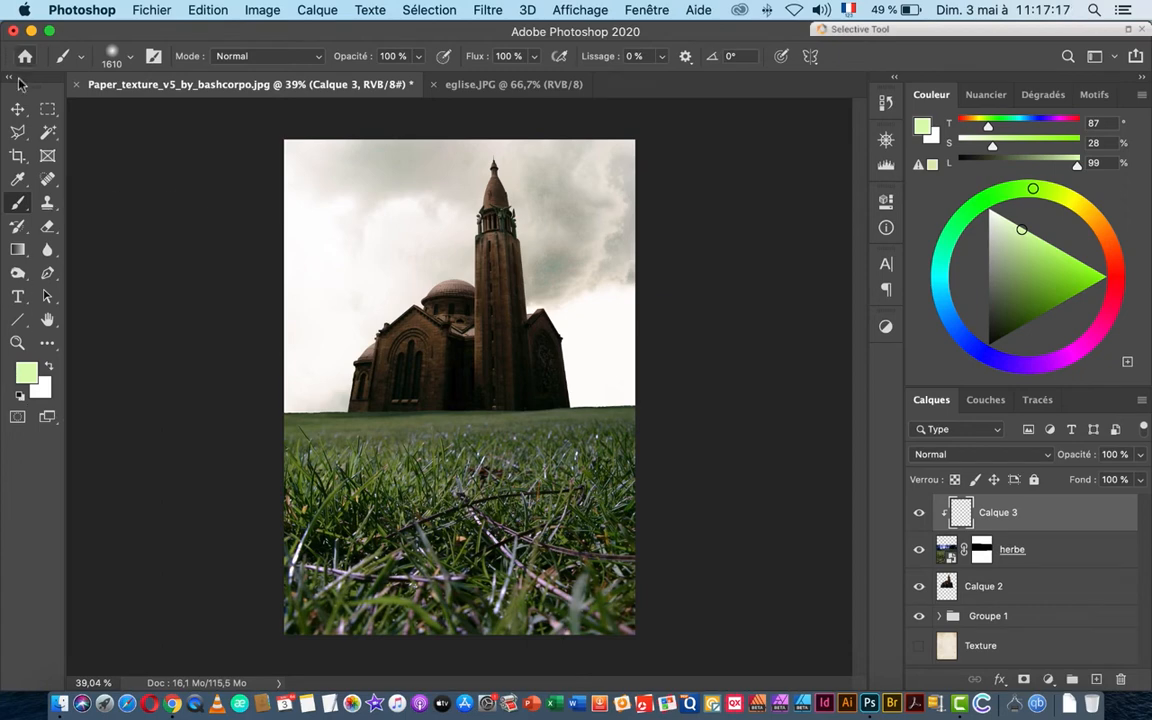
left_click(19, 110)
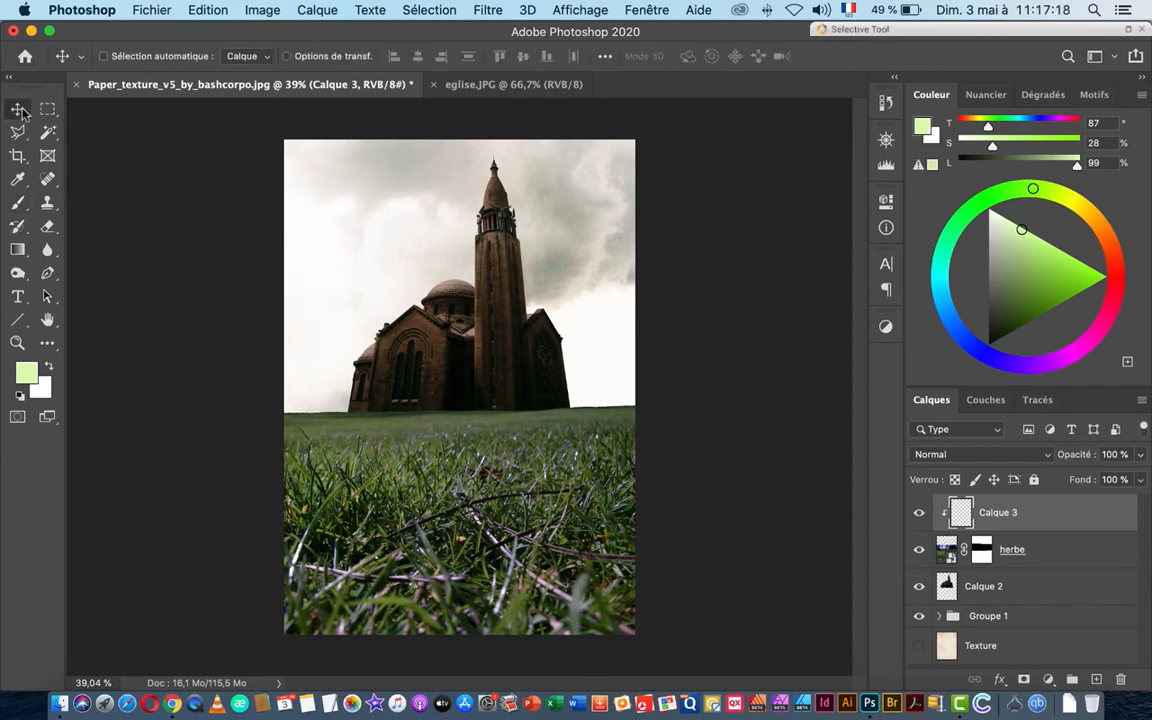
Step: Set the background colour to dark green 2a3c14 in the Color Picker
left_click(43, 392)
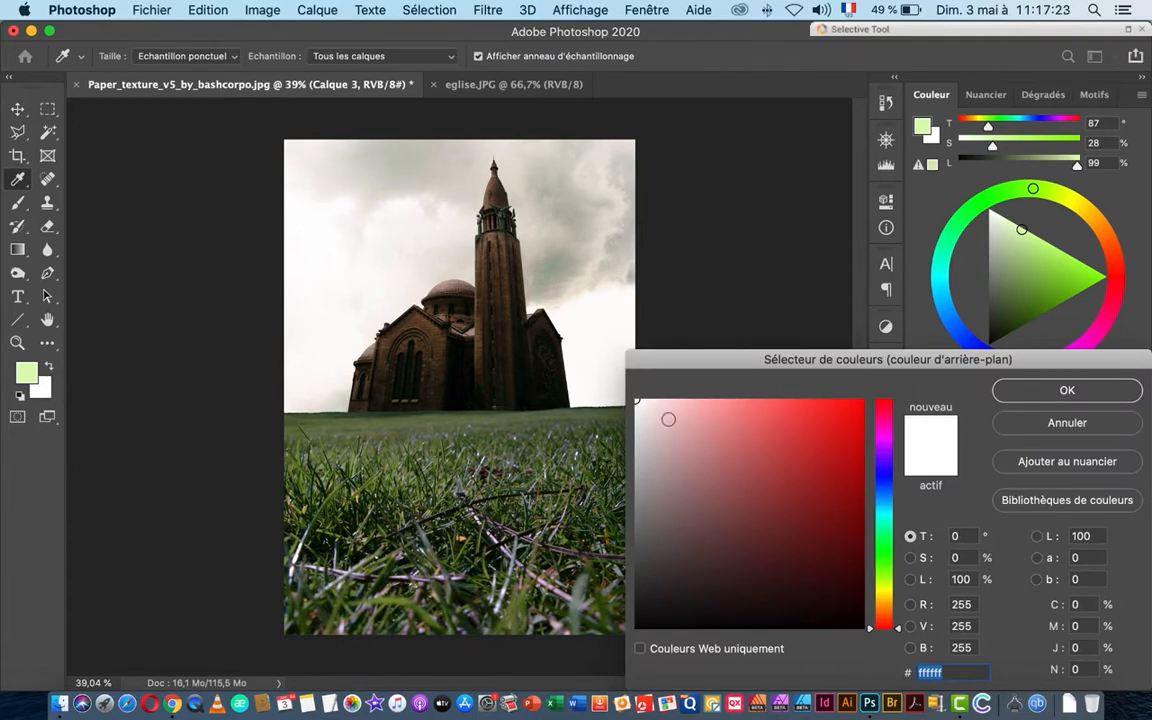
mouse_move(1020, 233)
left_mouse_down()
mouse_move(1005, 318)
mouse_move(1014, 315)
left_mouse_up()
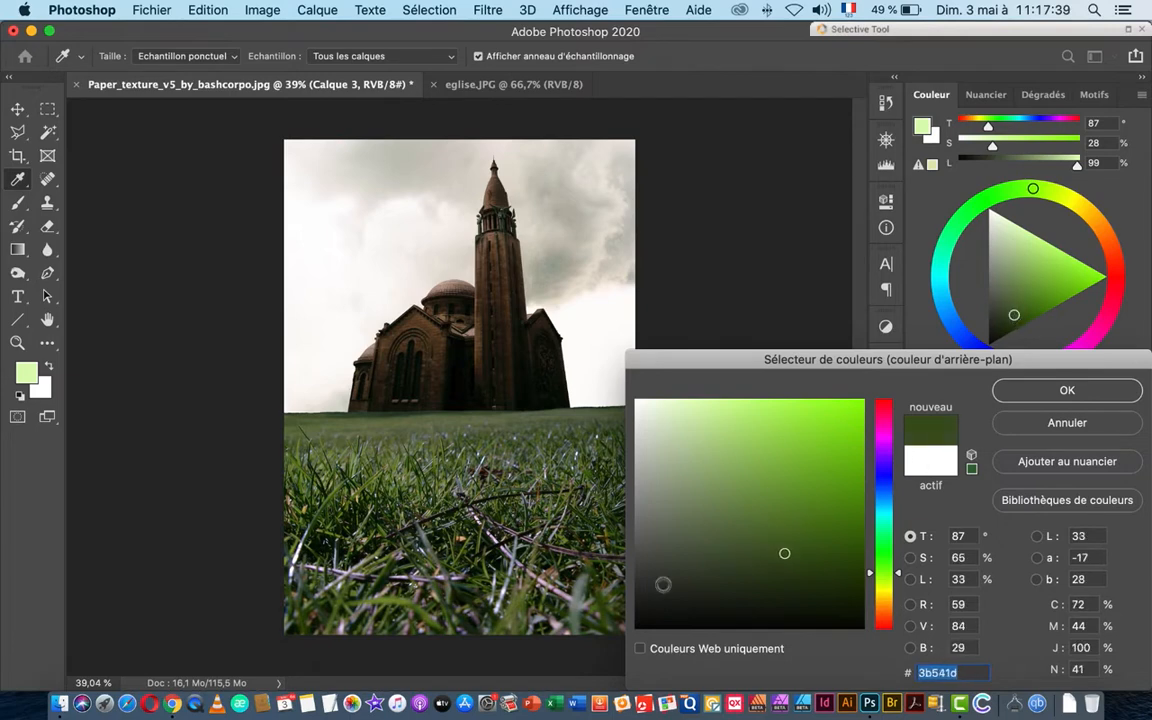
left_click_drag(786, 555, 789, 574)
left_click(1066, 390)
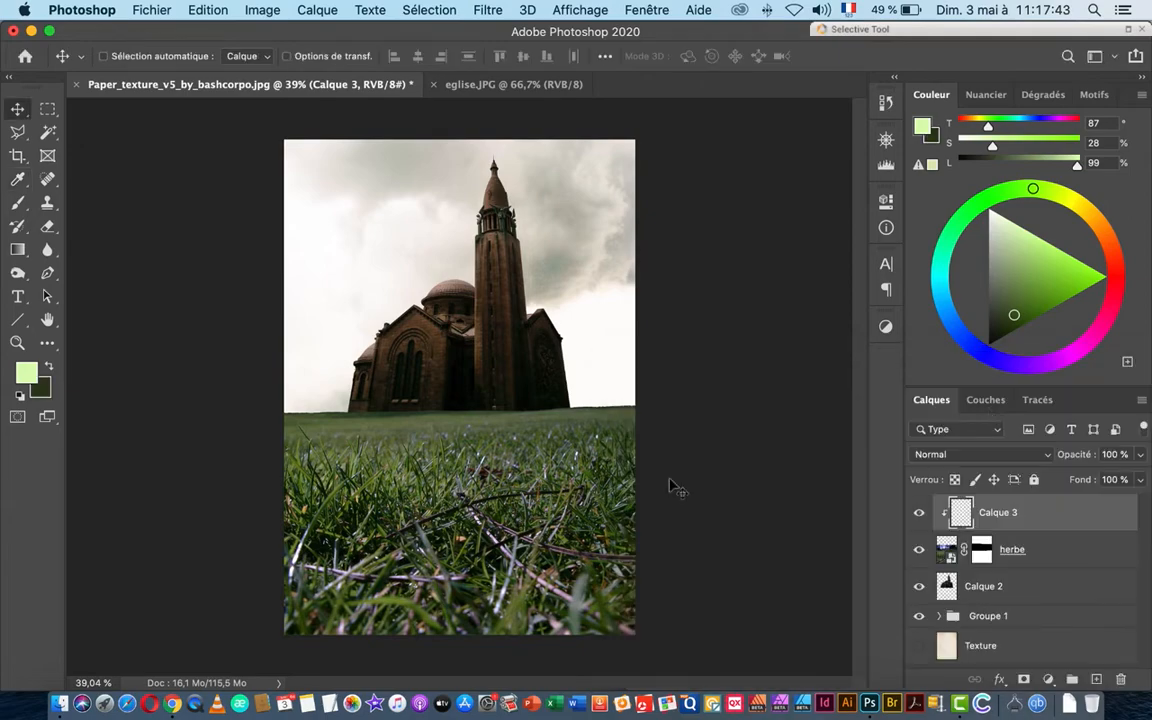
left_click(20, 249)
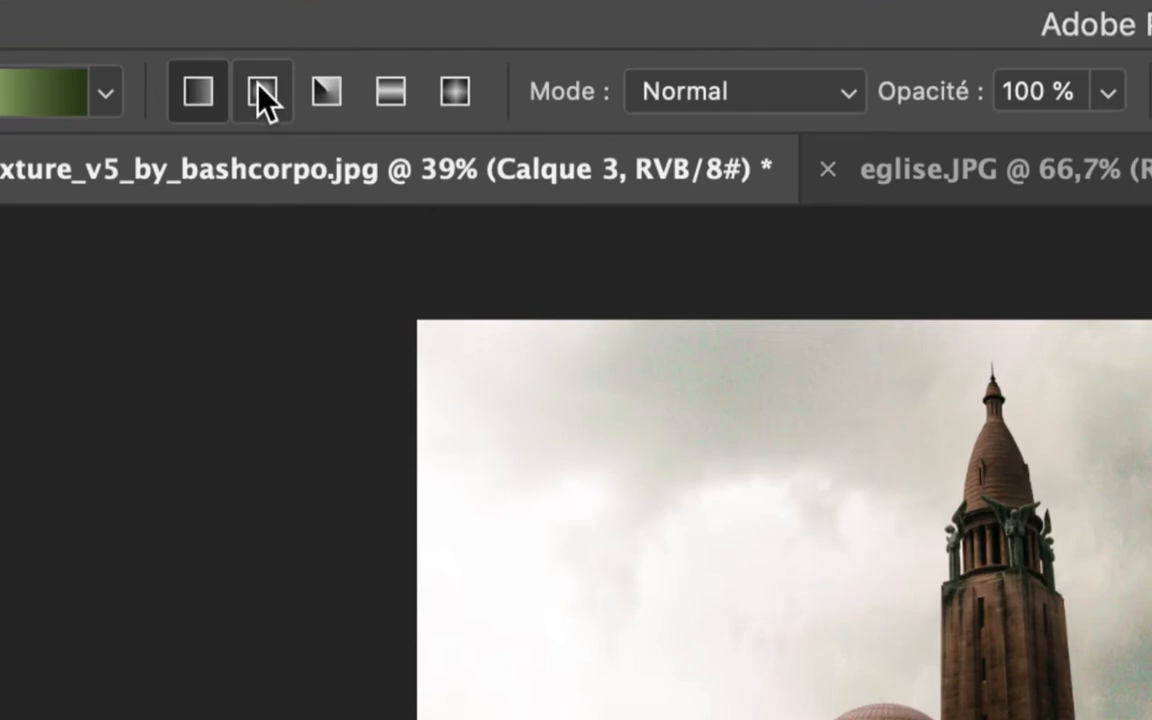
Step: Draw a radial gradient on Calque 3 from the image bottom up toward the church
left_click(230, 57)
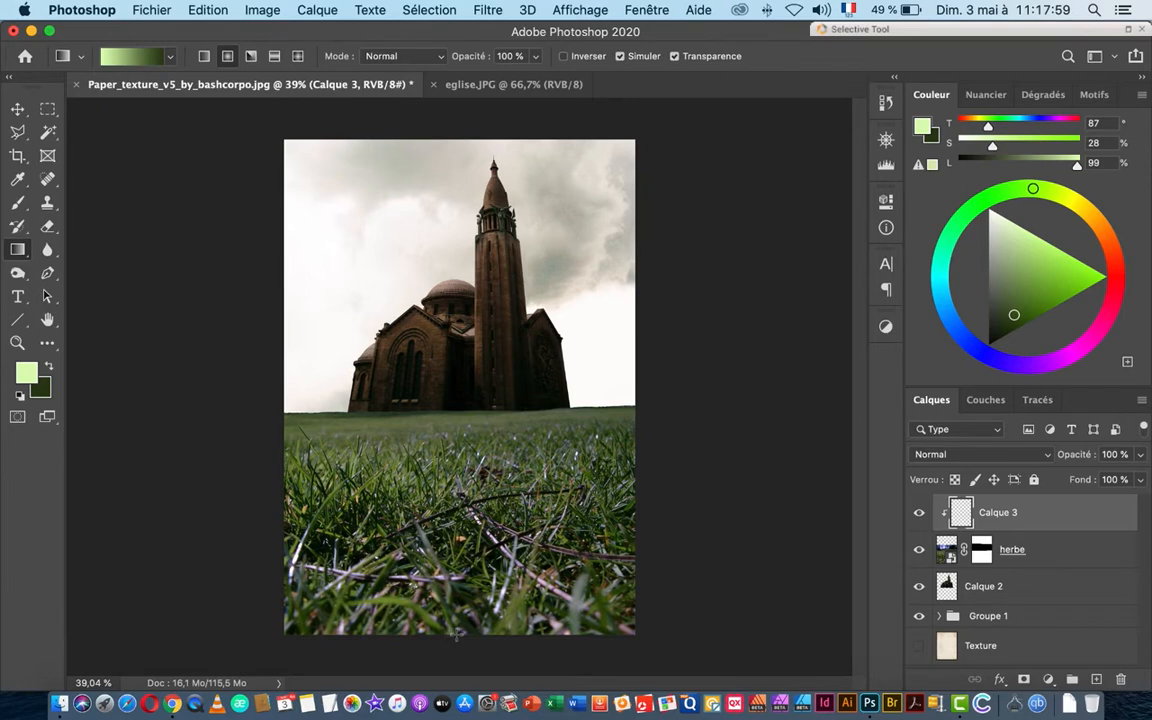
left_click_drag(456, 633, 456, 330)
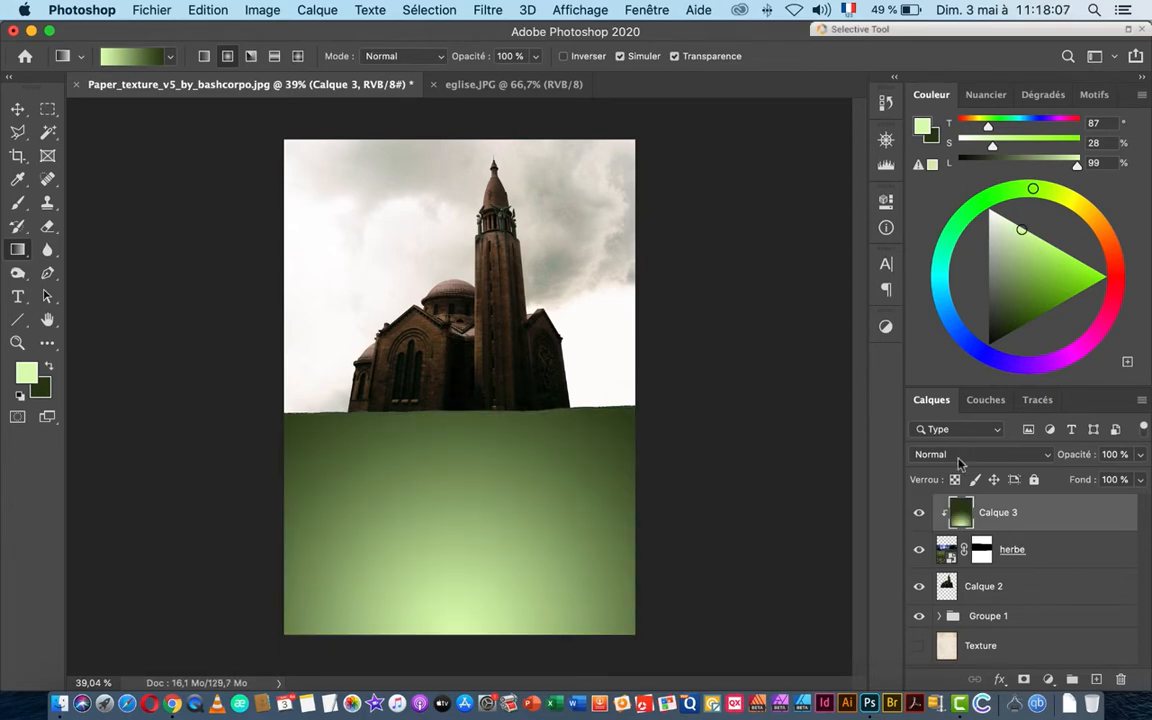
left_click(1000, 455)
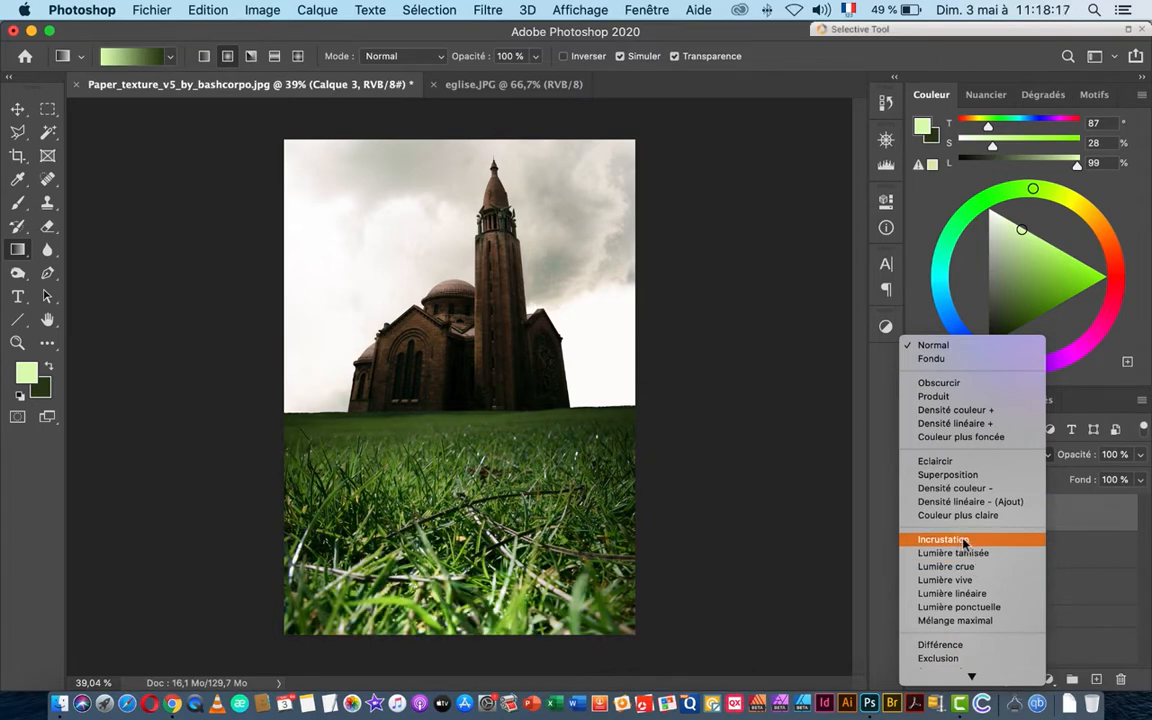
left_click(963, 540)
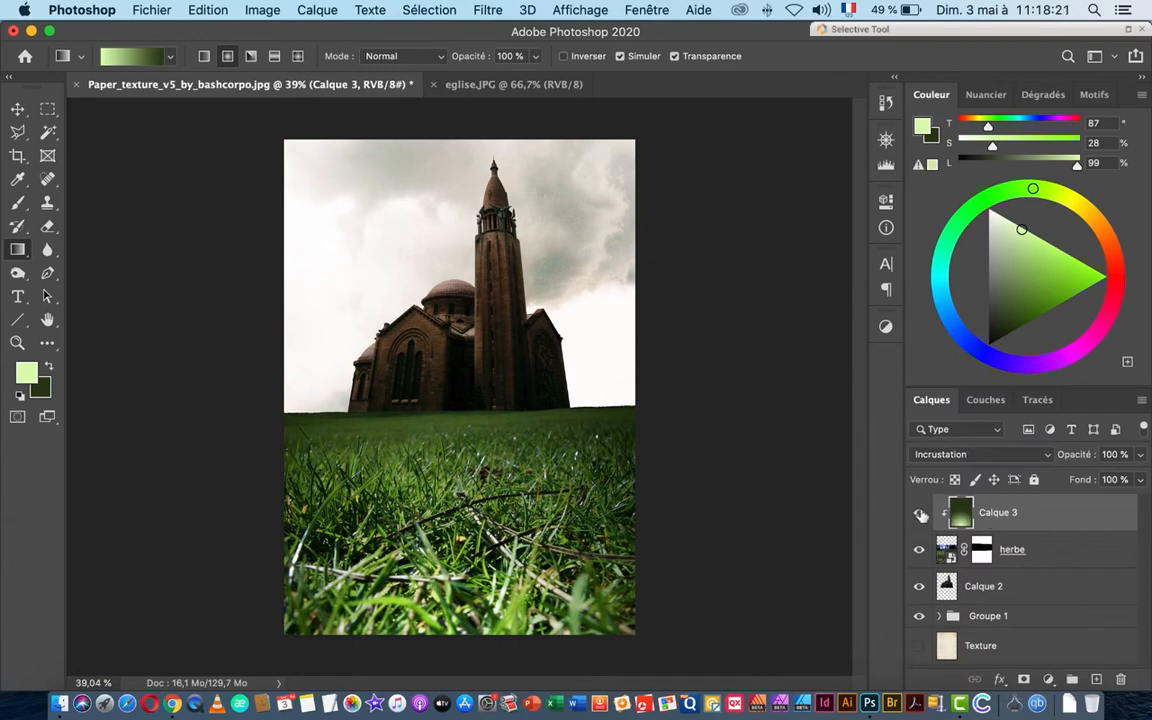
left_click(922, 514)
left_click(922, 514)
left_click(922, 514)
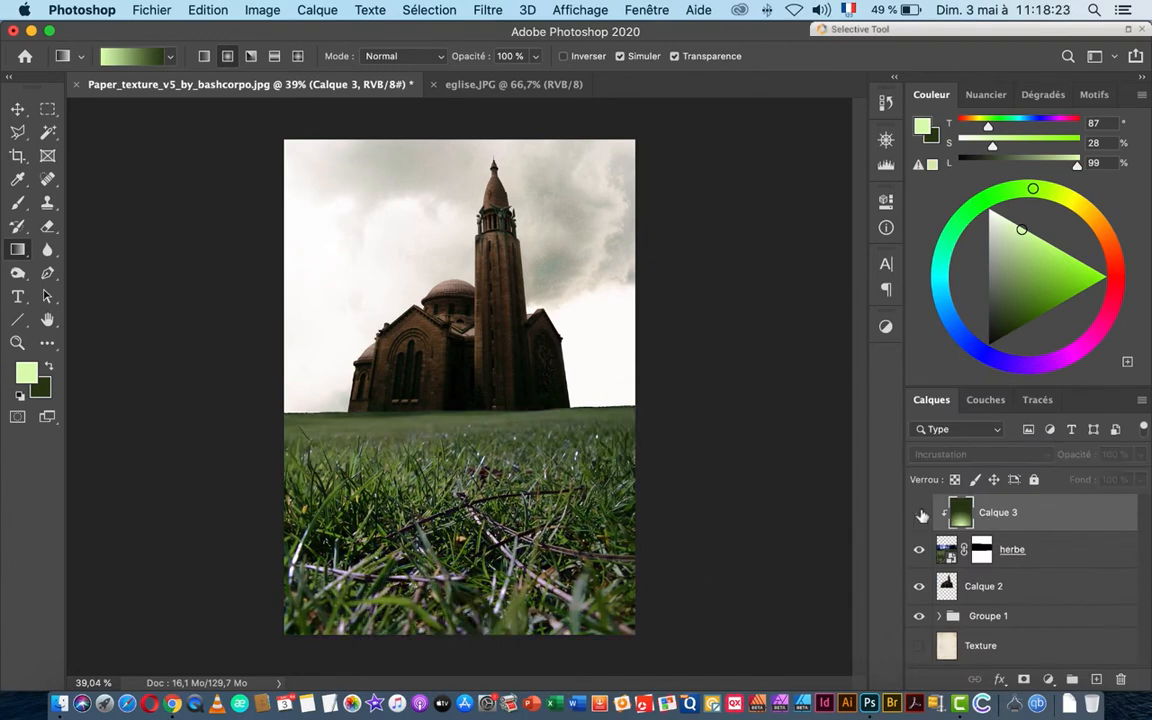
left_click(922, 514)
left_click(922, 514)
left_click(922, 514)
left_click(922, 514)
left_click(922, 514)
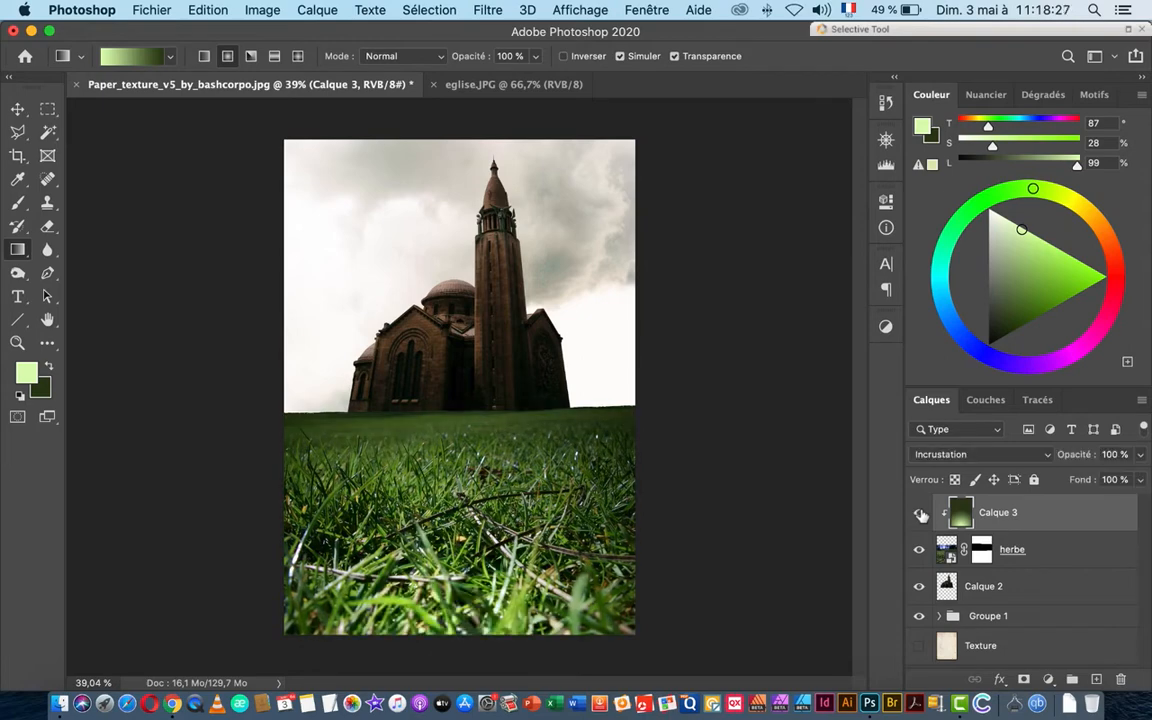
left_click(922, 514)
left_click(922, 514)
left_click(921, 514)
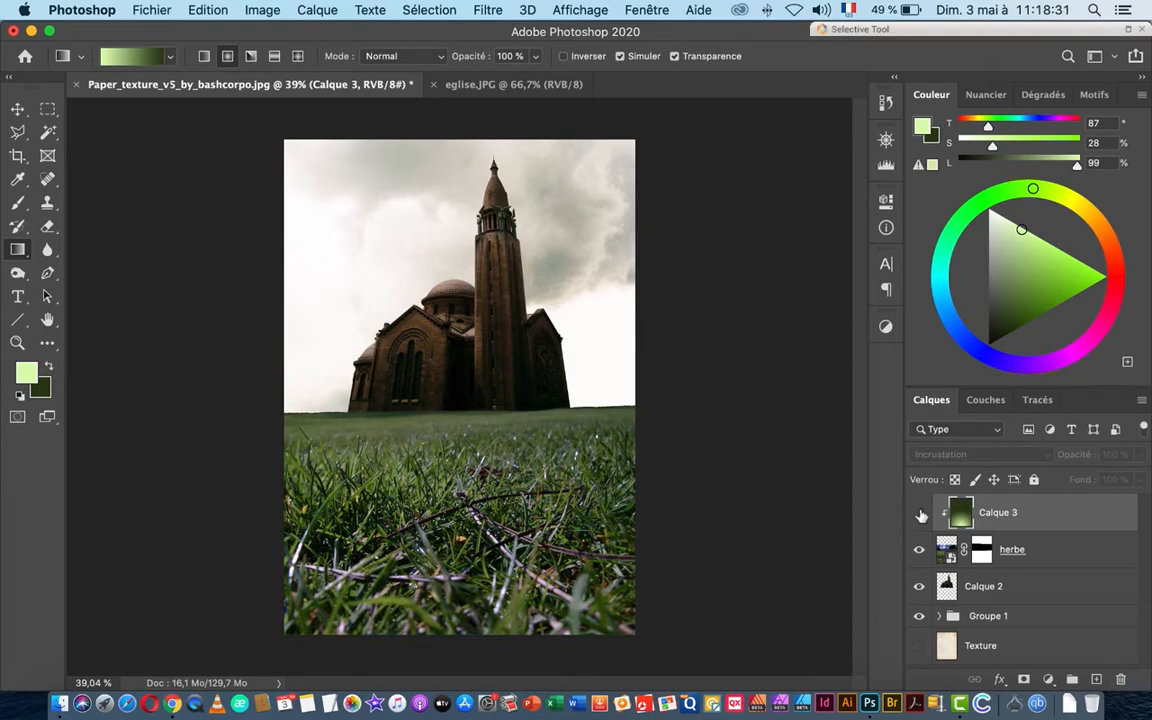
left_click(921, 514)
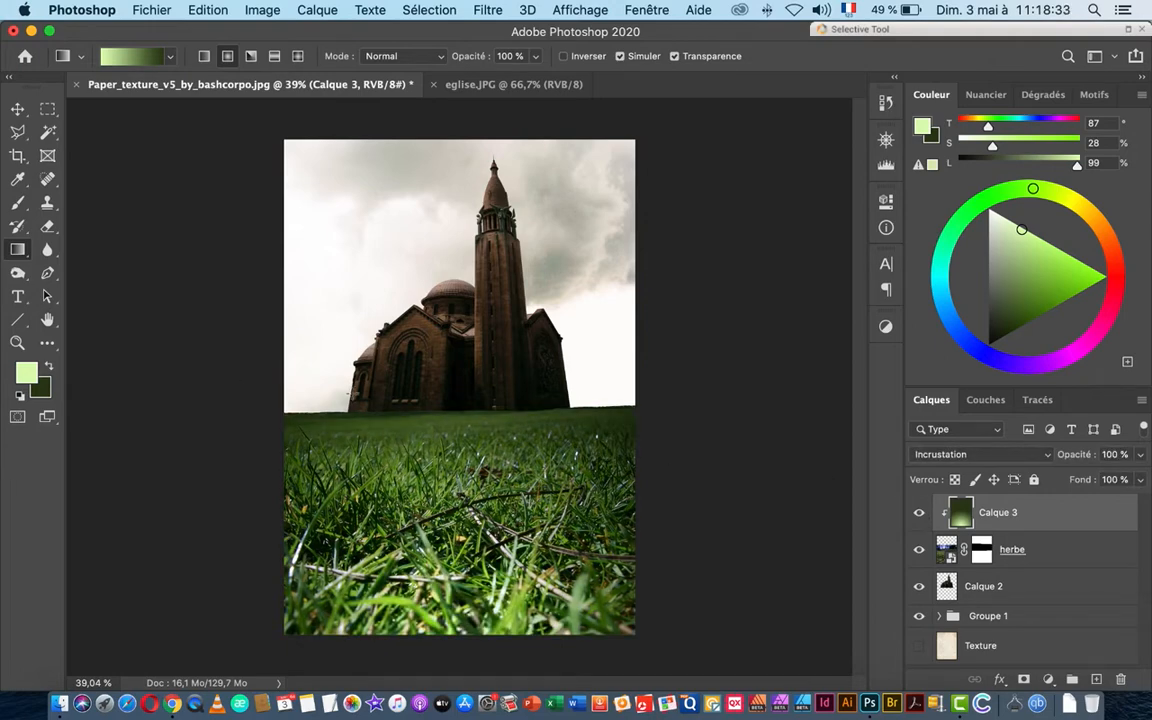
left_click(1008, 588)
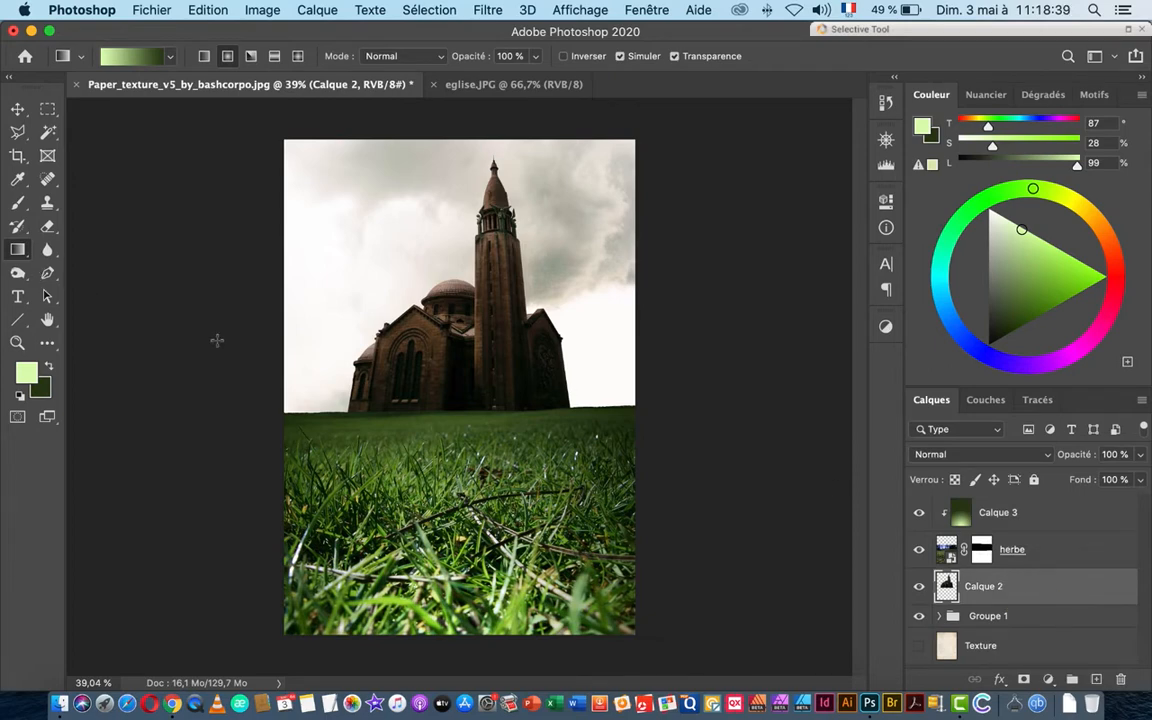
Step: Change the foreground colour to pale cream-yellow #f9fdca
left_click(26, 373)
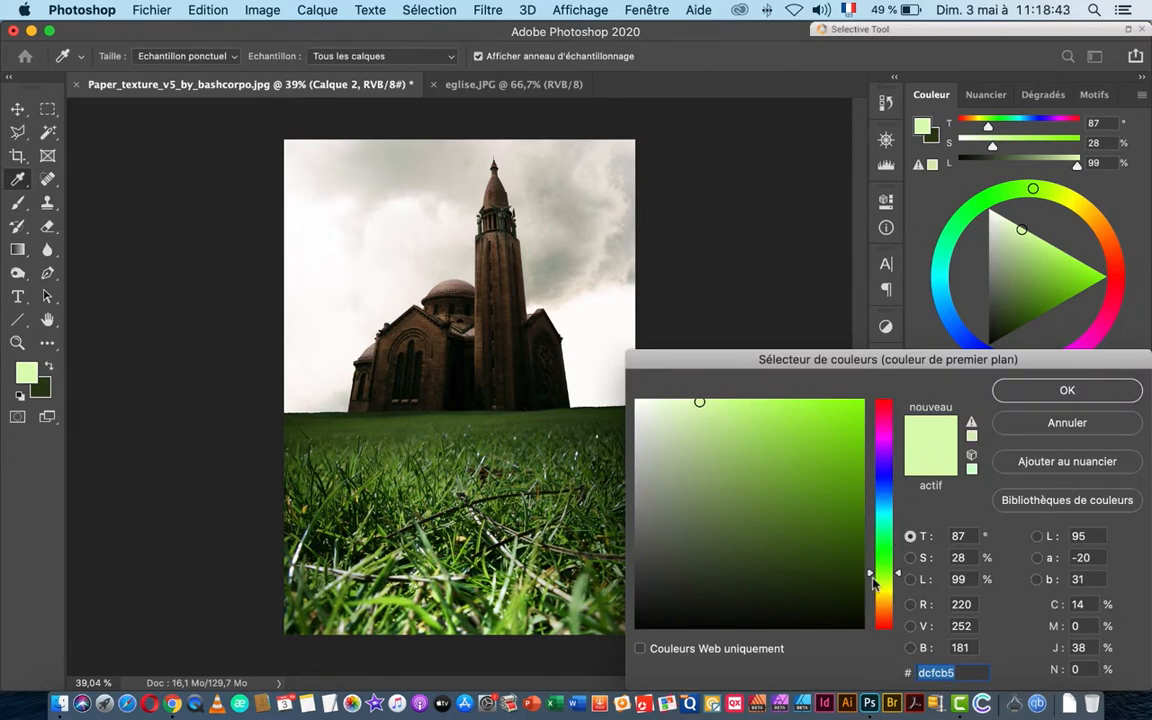
left_click_drag(872, 585, 872, 592)
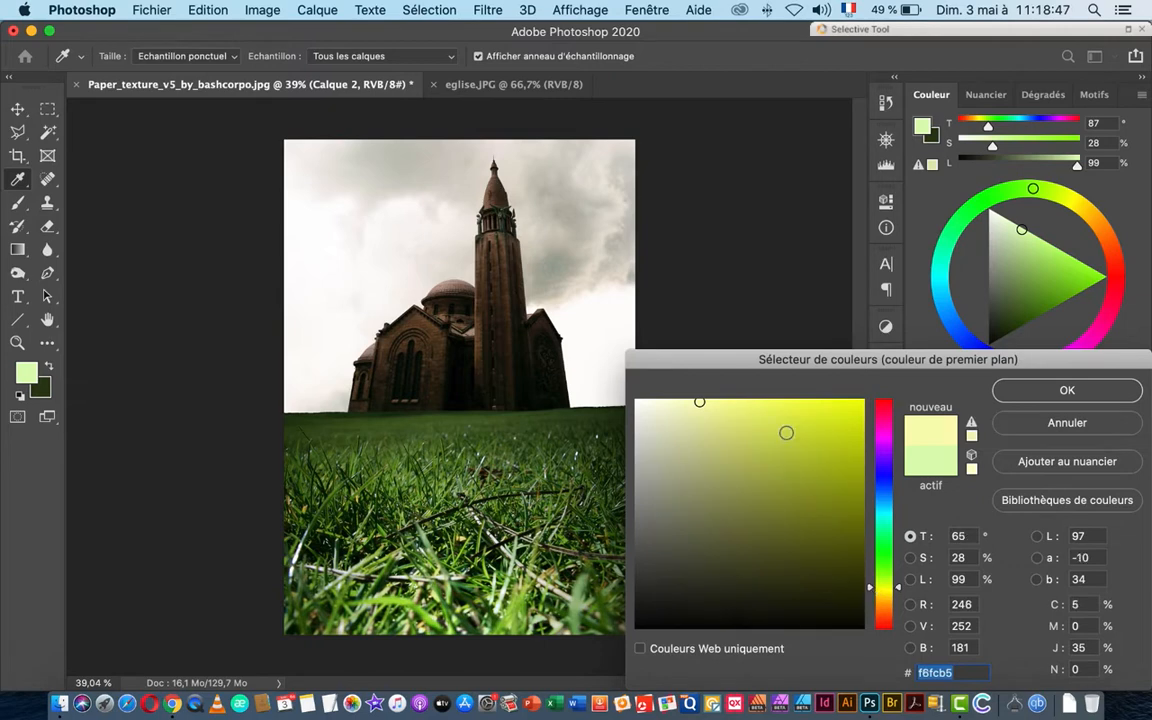
left_click(681, 403)
key("Return")
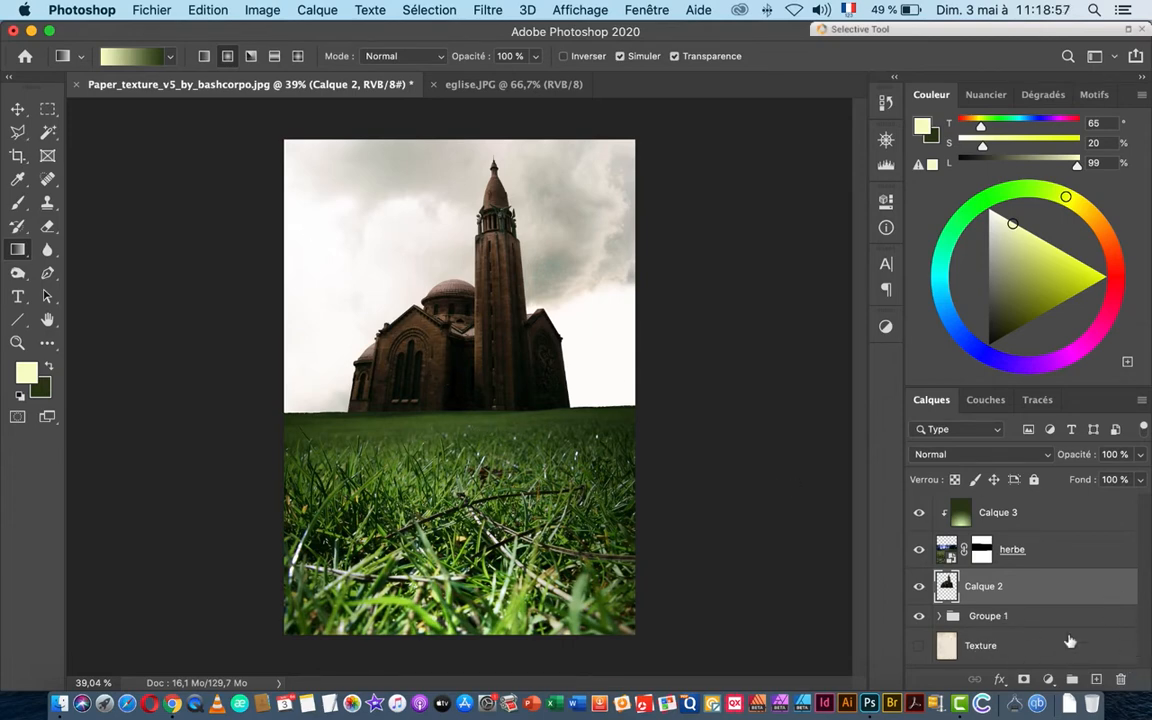
Step: Add a new layer clipped to the church layer, set to Incrustation blend mode
left_click(1096, 680)
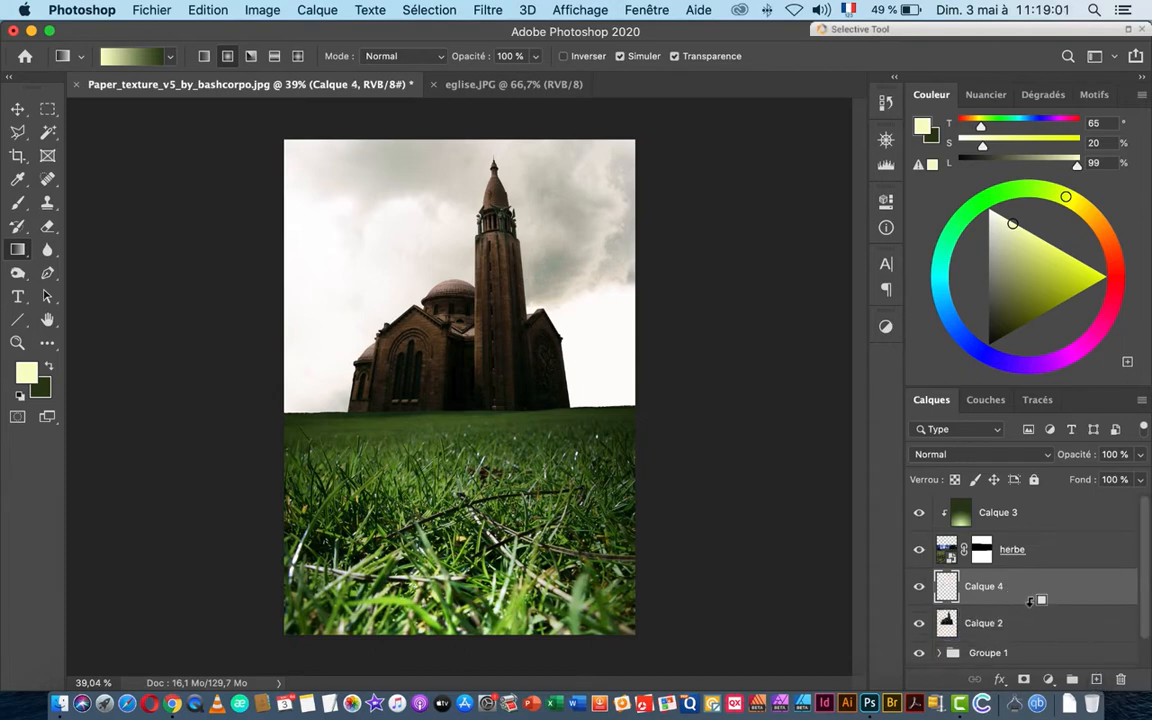
left_click(1034, 602, "alt")
left_click(974, 454)
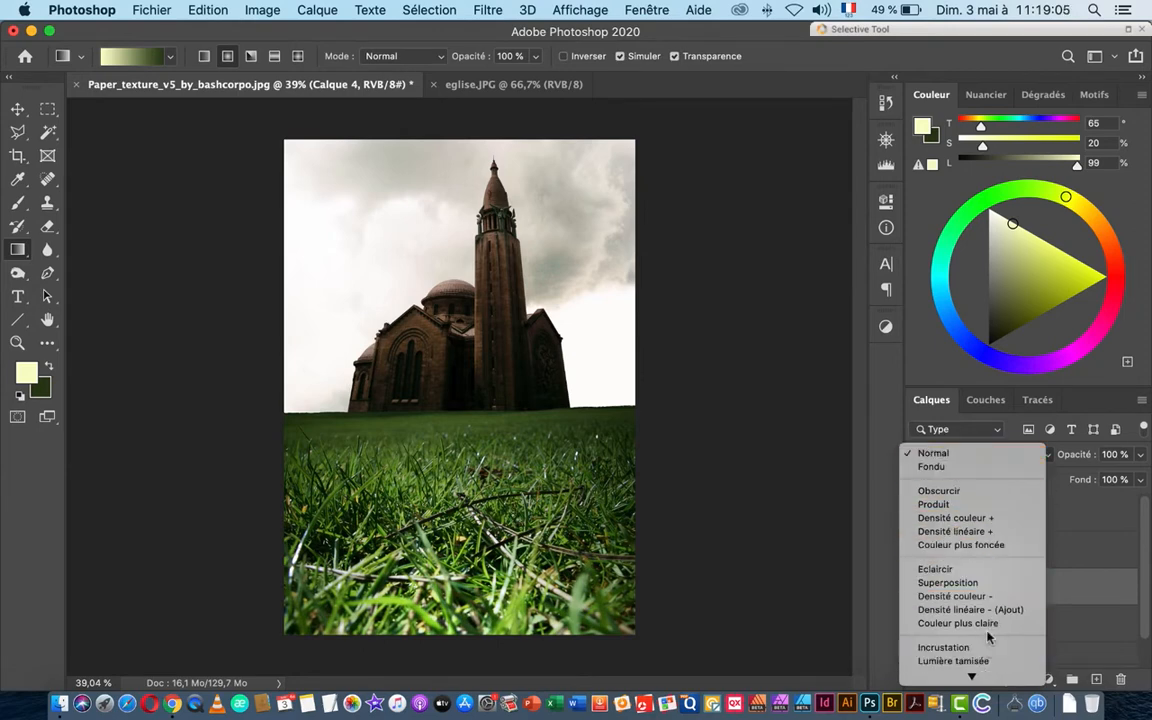
left_click(945, 647)
Step: Brush a pale yellow glow over the church and dome, comparing with it hidden
left_click(19, 204)
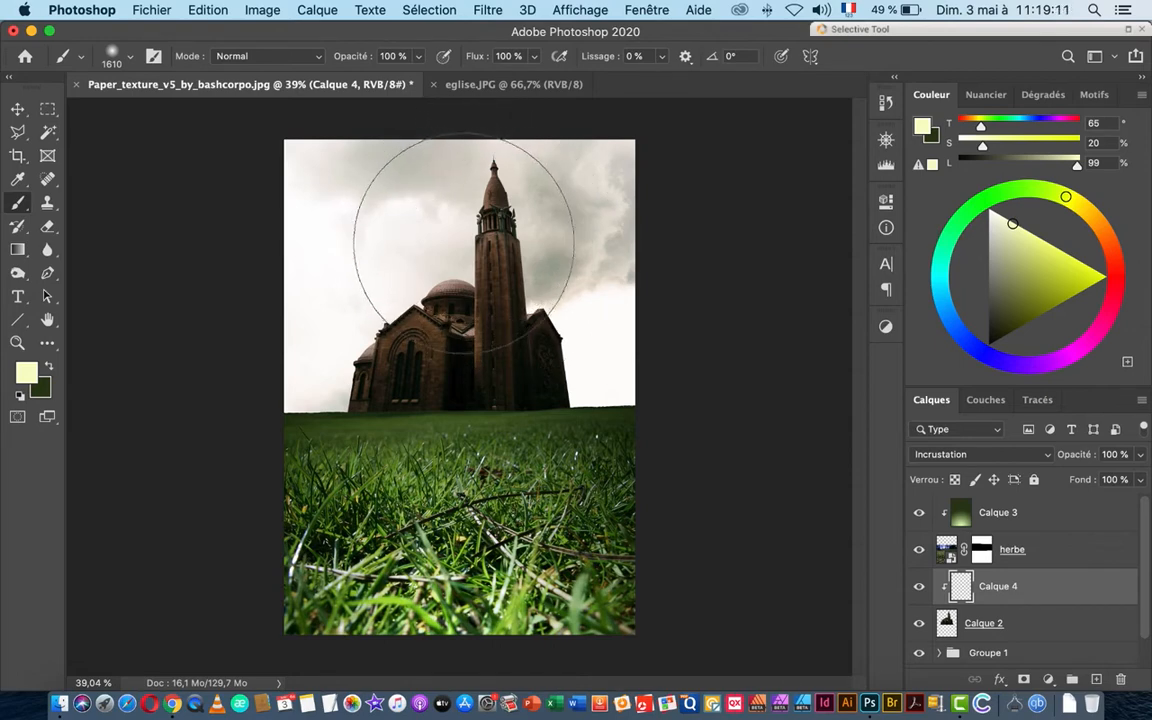
left_click(462, 244)
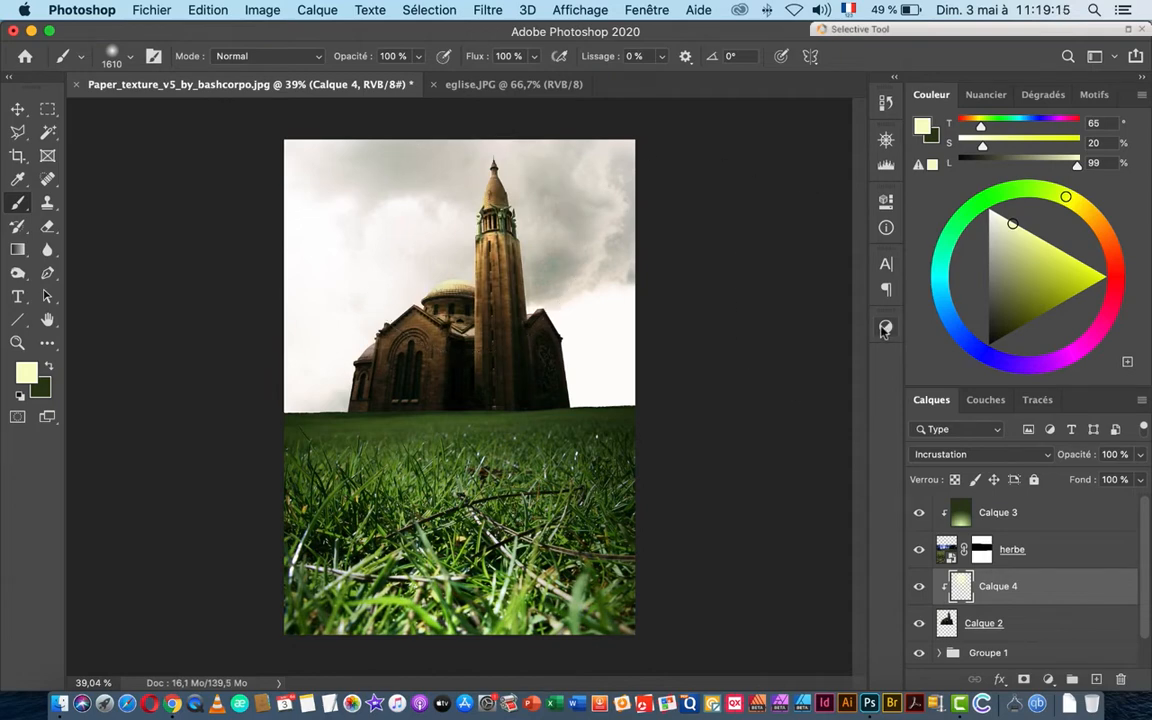
left_click(919, 587)
left_click(919, 589)
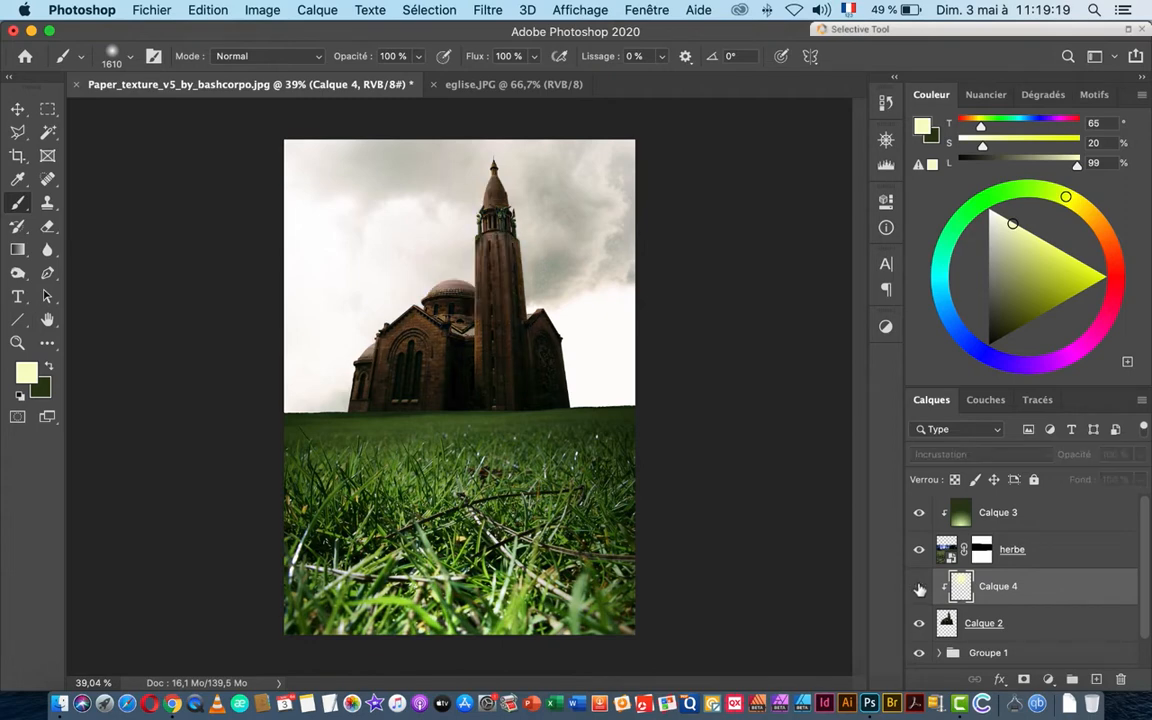
left_click(919, 589)
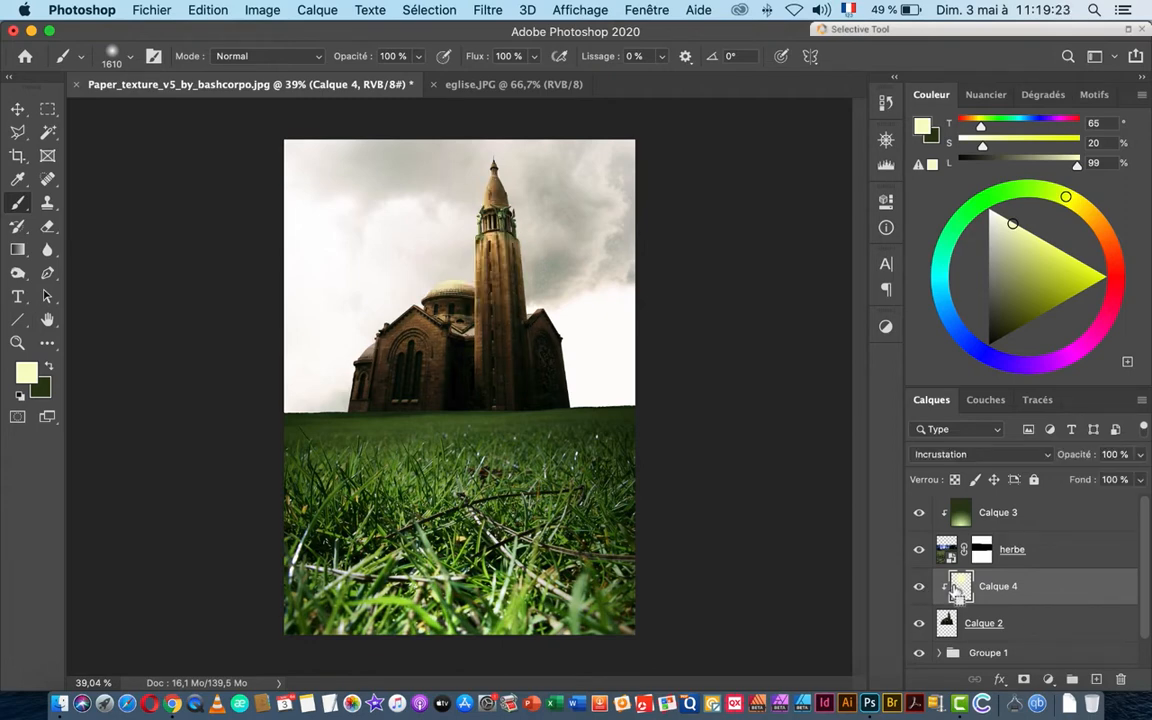
key("ctrl+t")
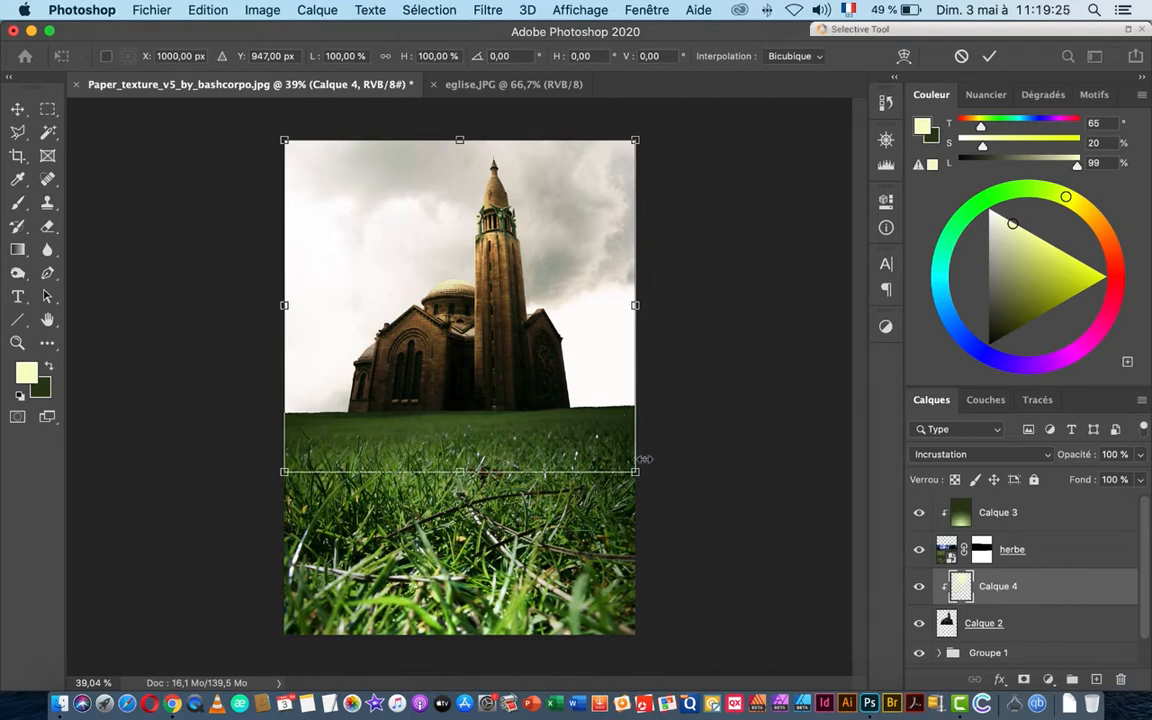
Step: Scale up the yellow glow and shift it lower-left, committing the transform
left_click_drag(638, 474, 675, 508)
left_click_drag(536, 356, 533, 315)
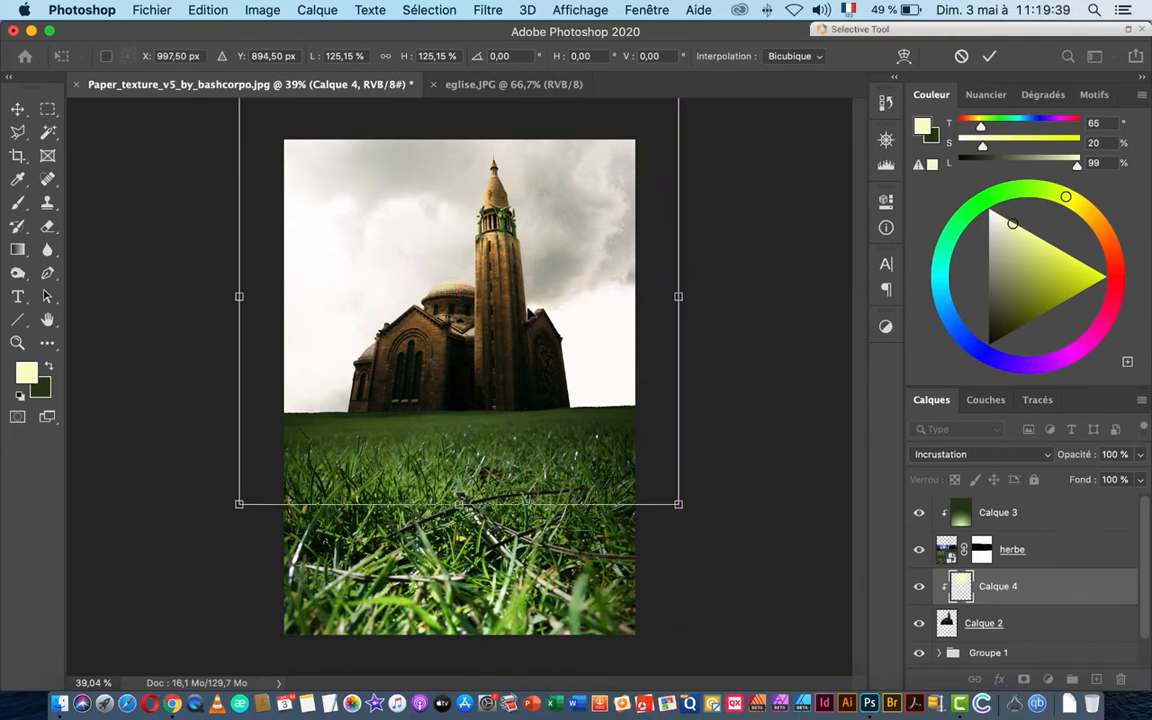
key("Return")
key("b")
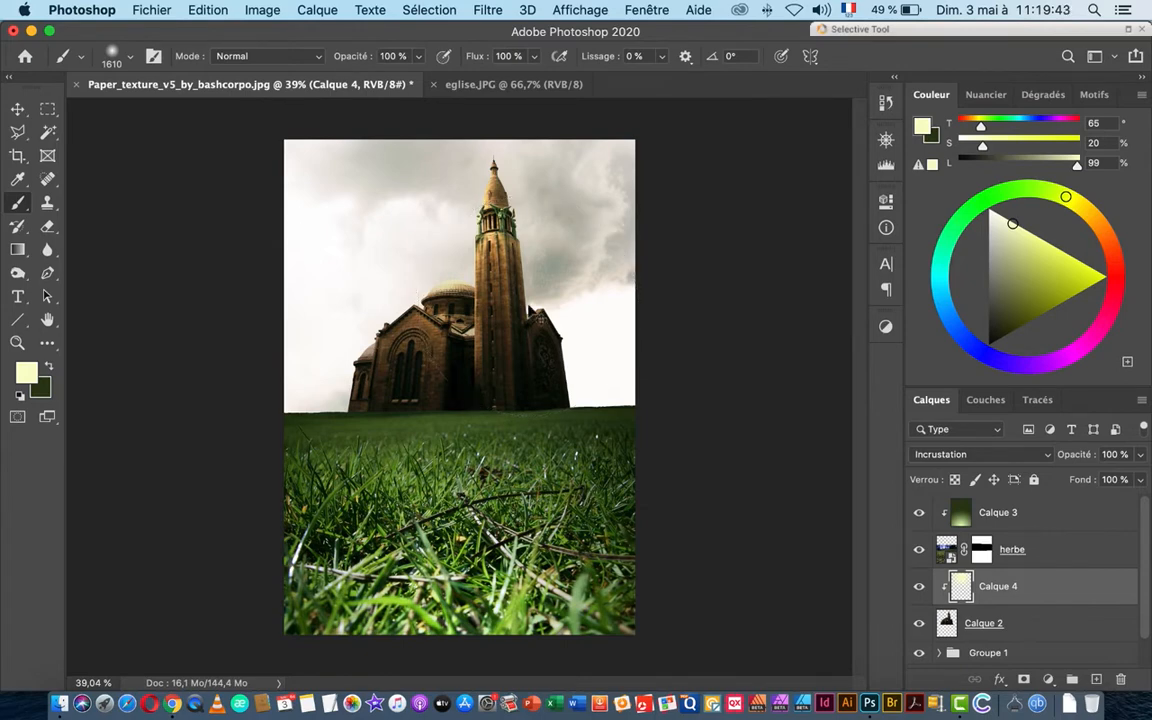
Step: Duplicate the glow layer to strengthen it, then undo the duplicate
key("super+j")
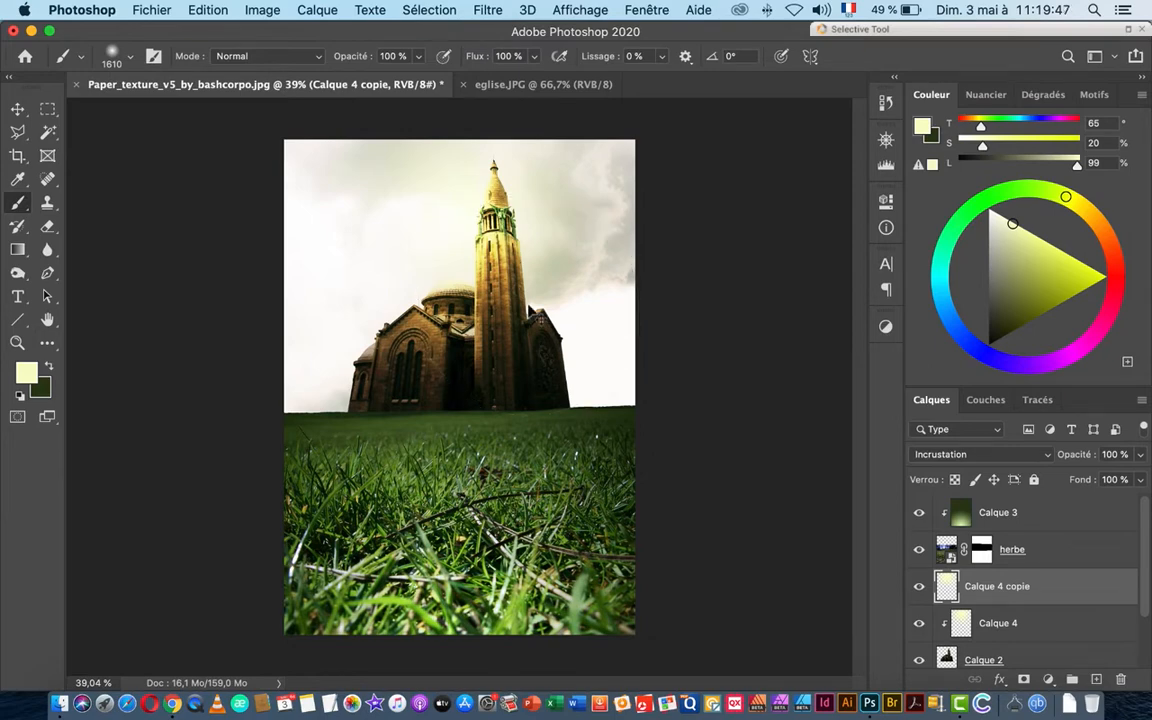
key("super+z")
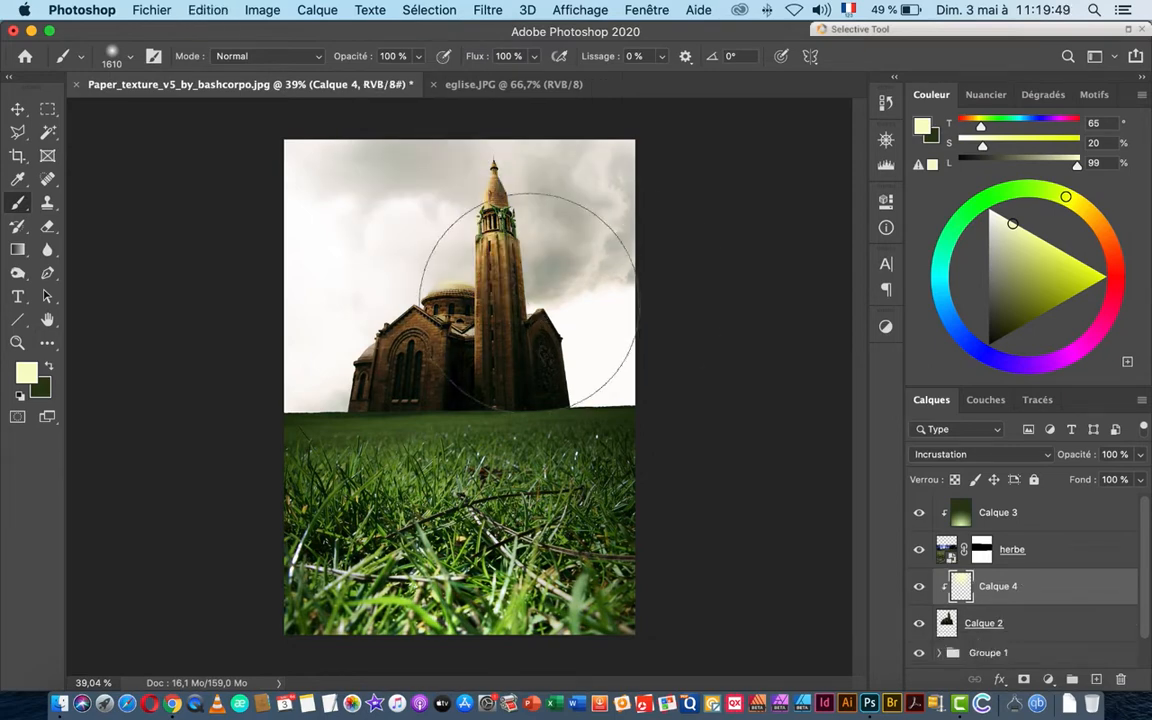
key("v")
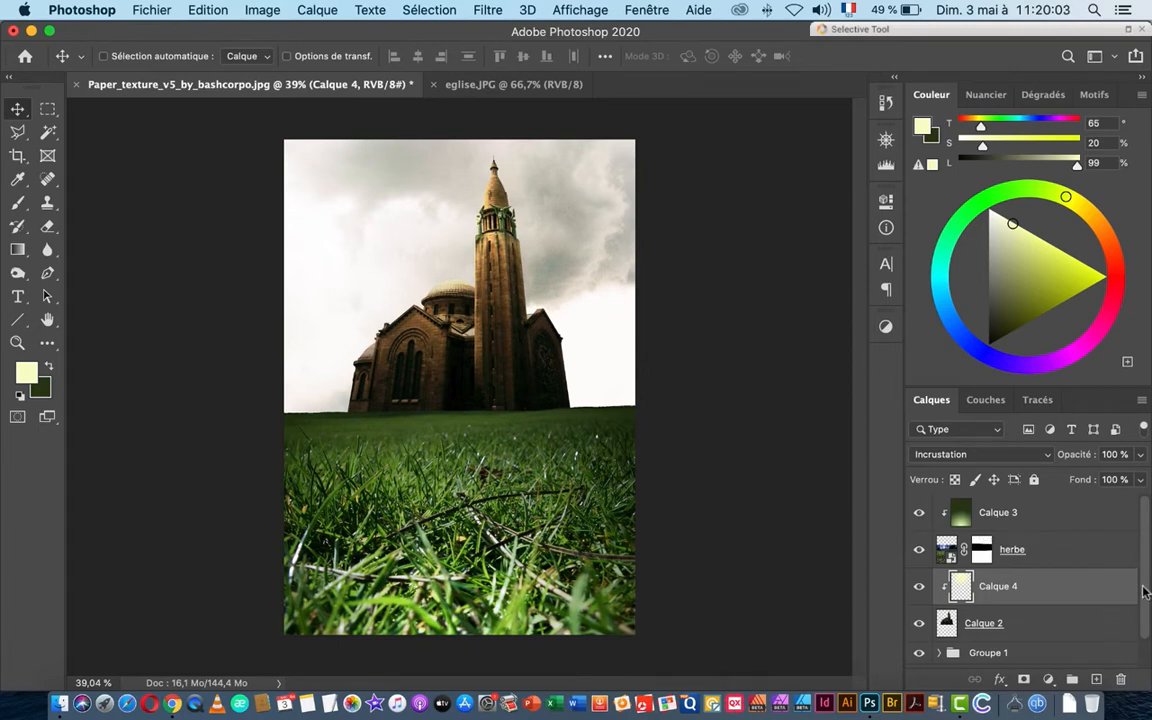
Step: Drag the Texture layer to the top of the stack and turn on its visibility
scroll(1110, 640, "down", 1)
left_click(1080, 648)
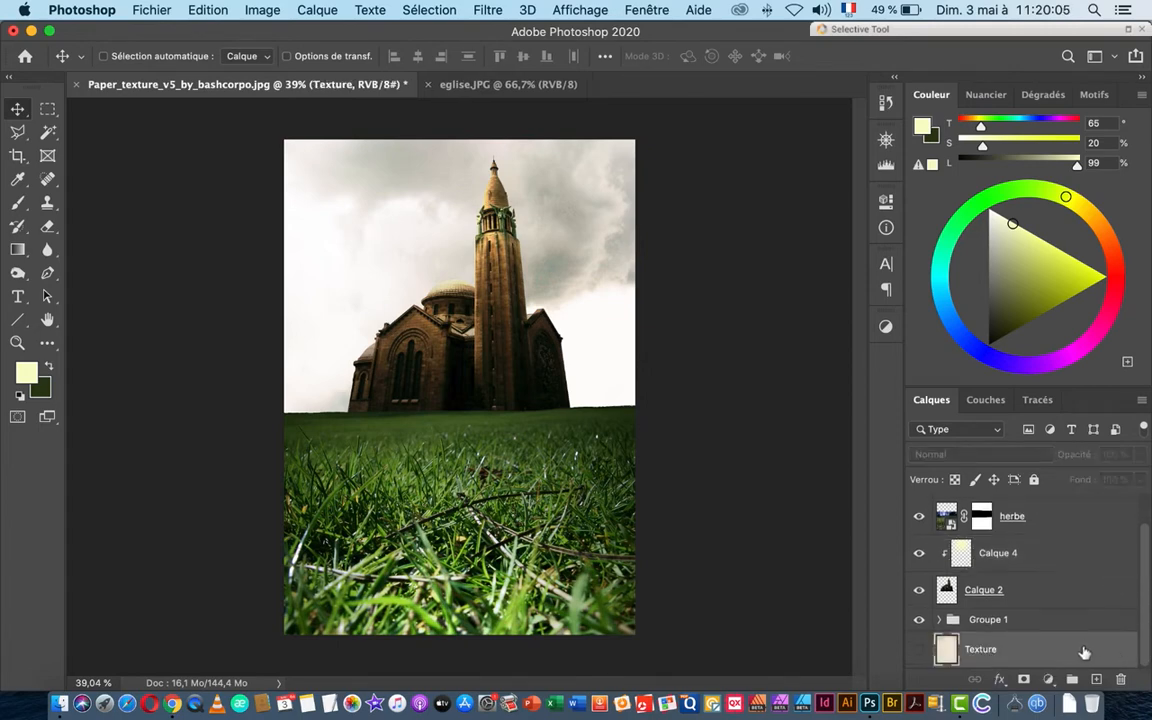
mouse_move(1040, 517)
left_mouse_down()
mouse_move(1051, 522)
mouse_move(1034, 521)
mouse_move(1031, 504)
left_mouse_up()
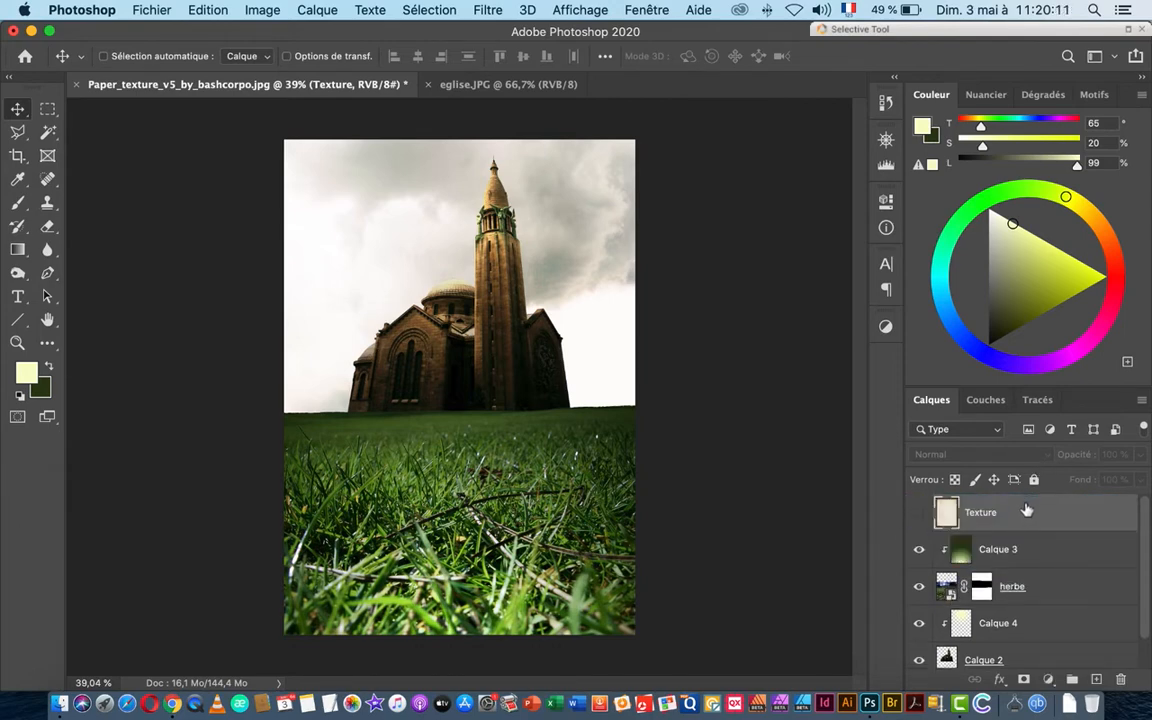
left_click(919, 512)
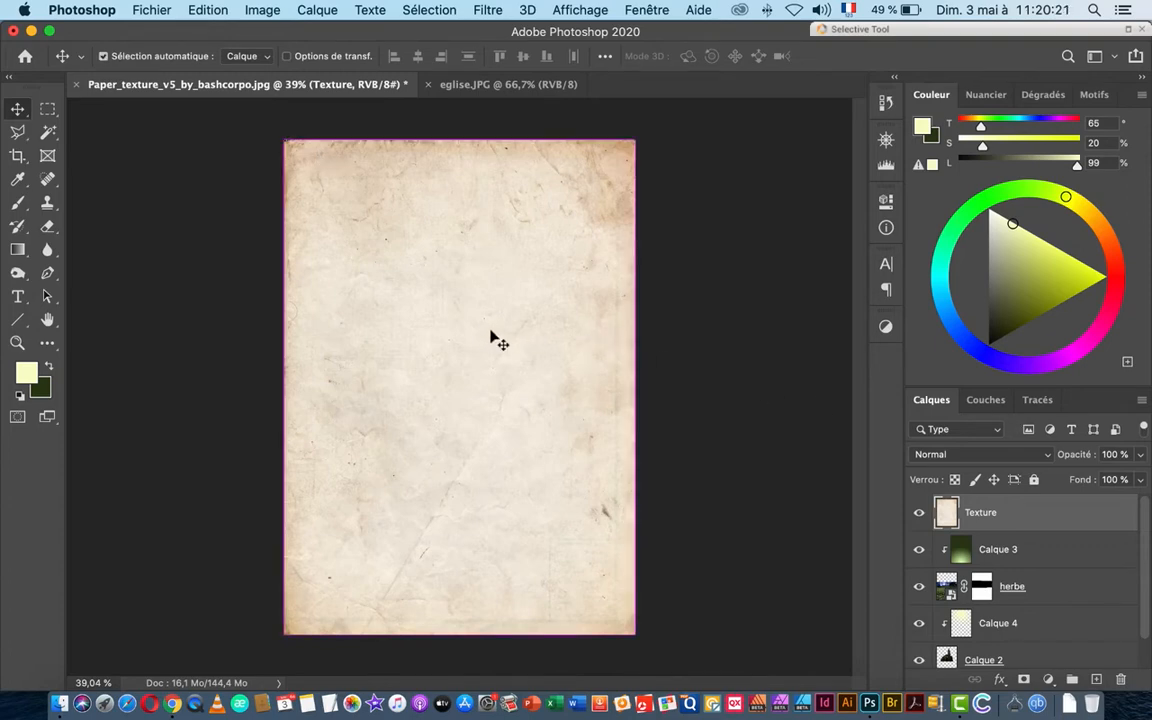
key("super+plus")
key("super+plus")
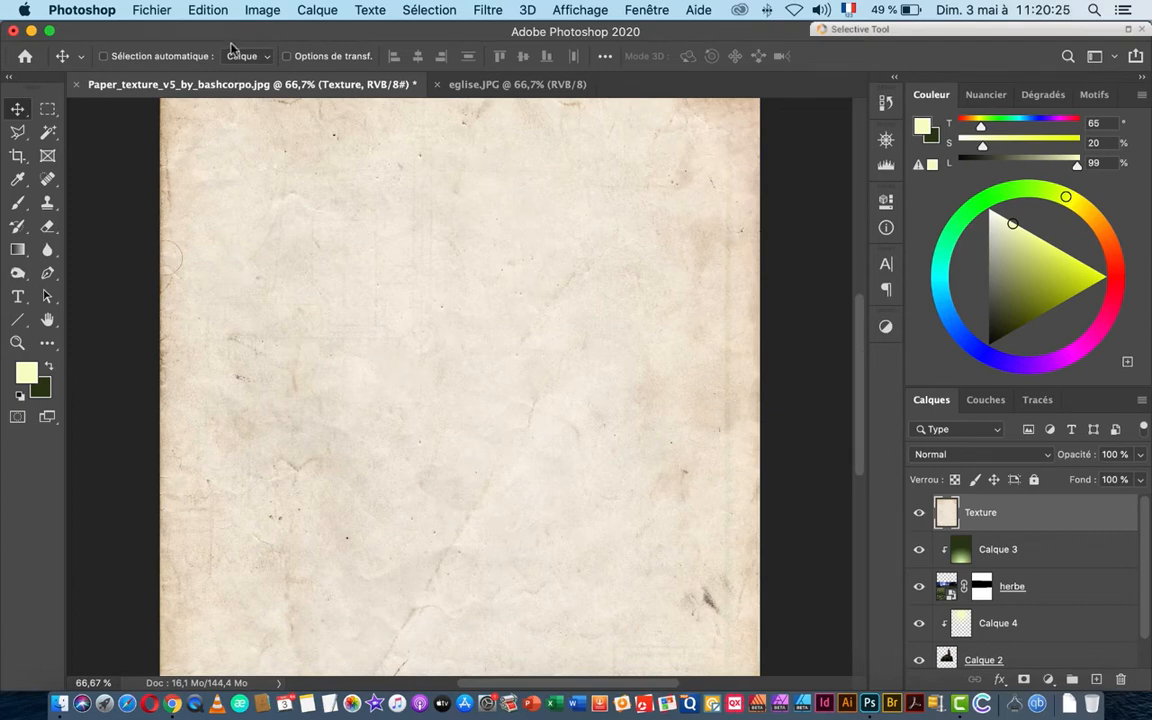
Step: Apply a default Image > Réglages > Noir et blanc adjustment to the Texture layer
left_click(254, 14)
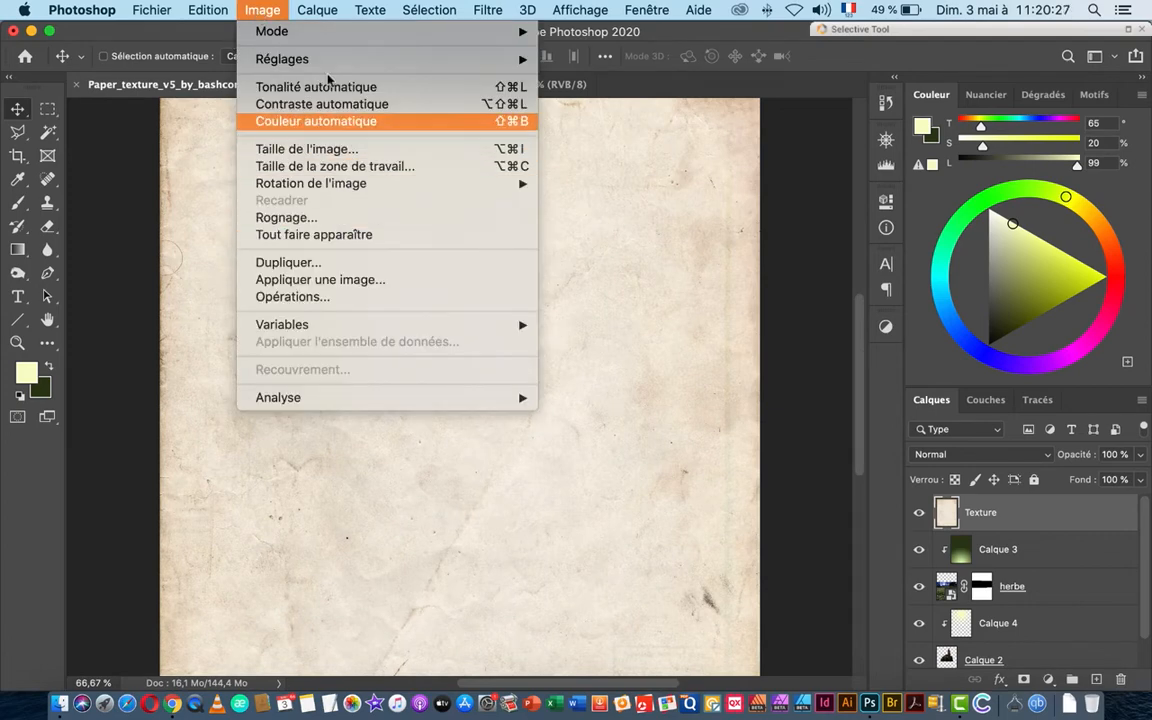
mouse_move(307, 60)
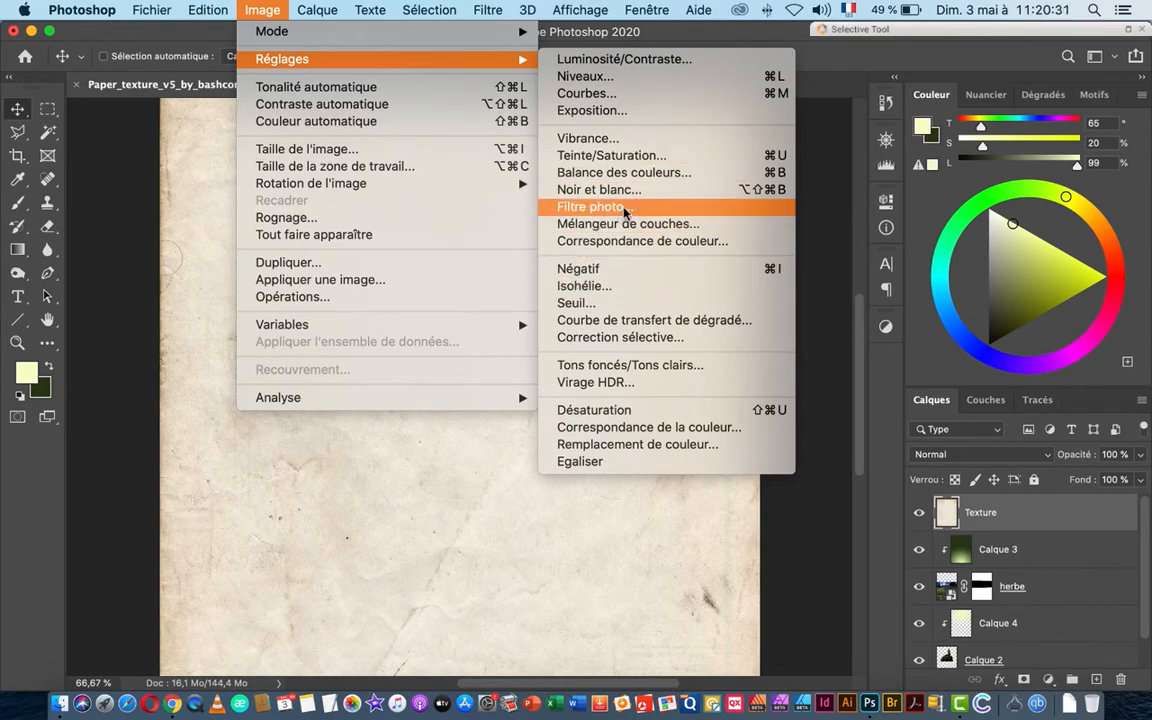
left_click(600, 189)
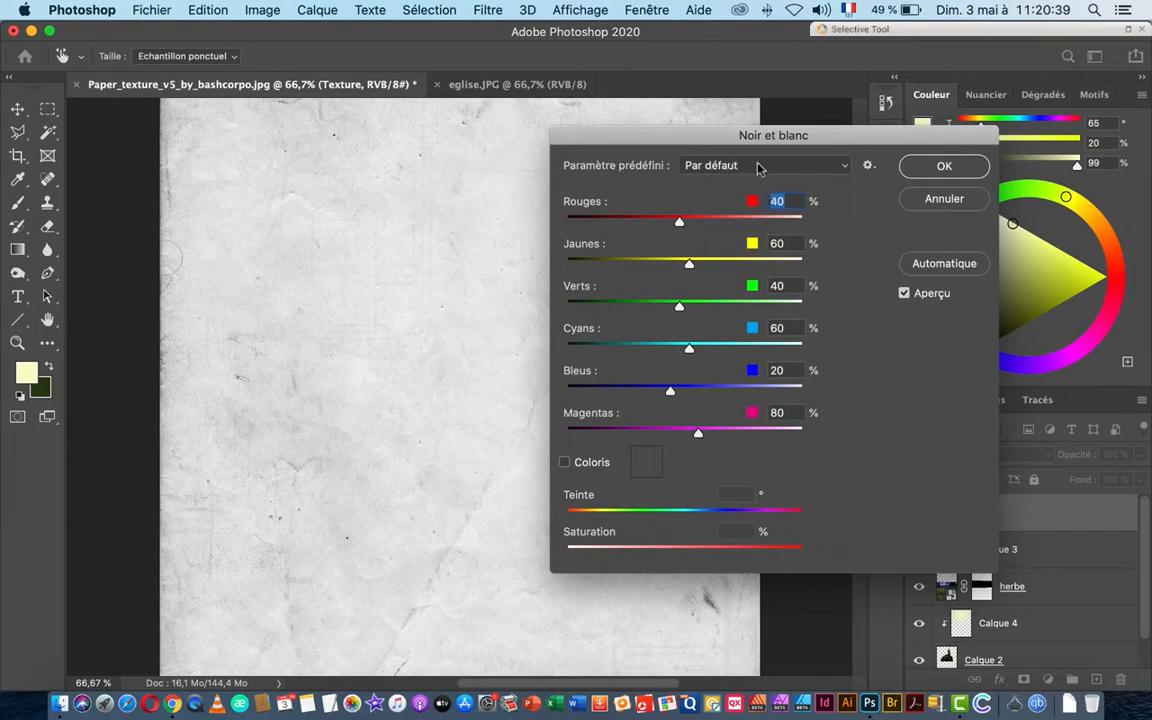
left_click(942, 165)
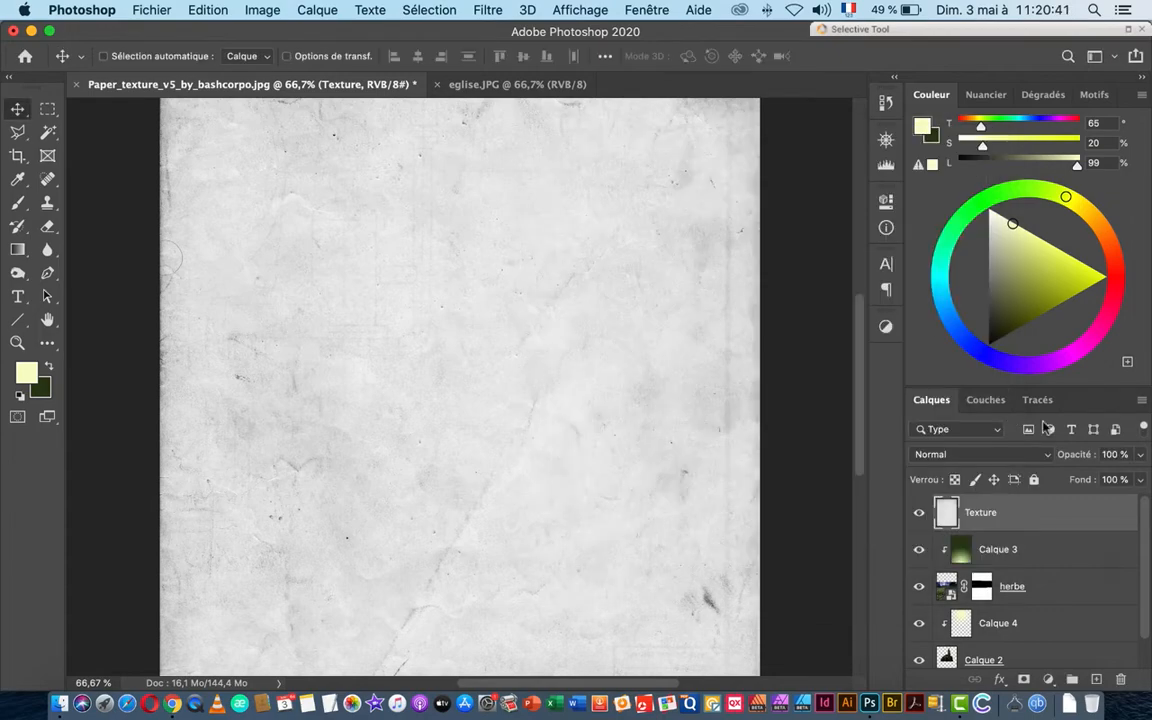
left_click(1020, 456)
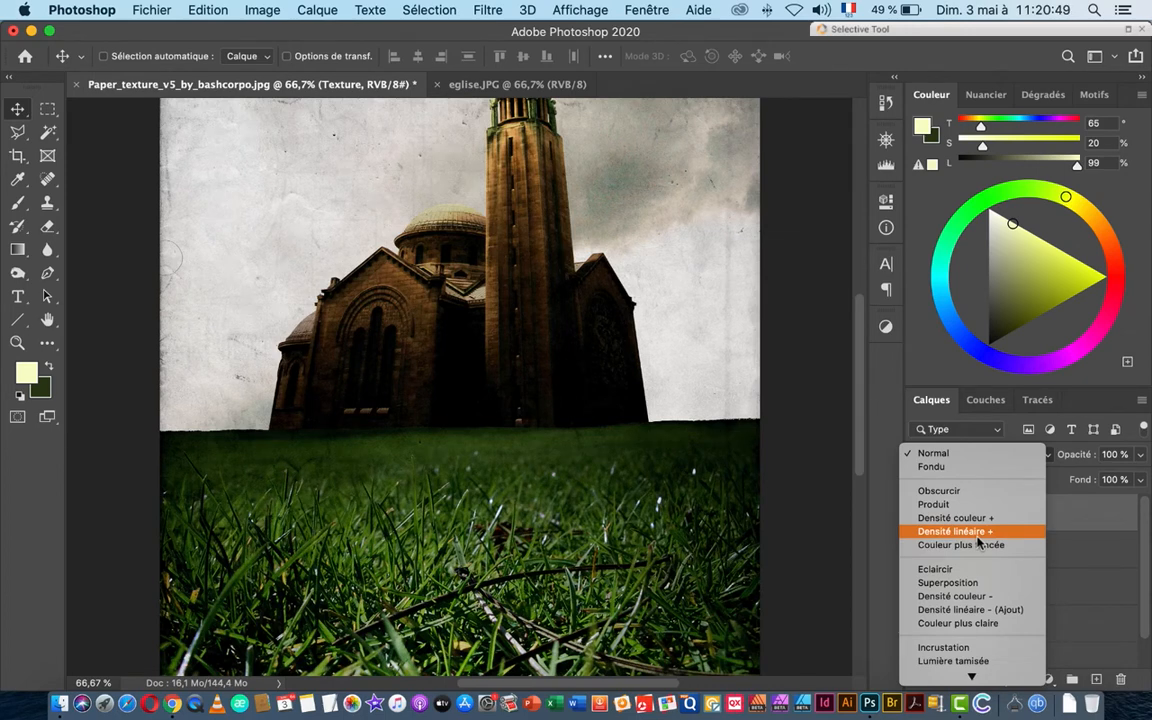
Step: Try Densité linéaire + on the Texture layer, toggling it to compare with the photo
left_click(978, 534)
key("super+minus")
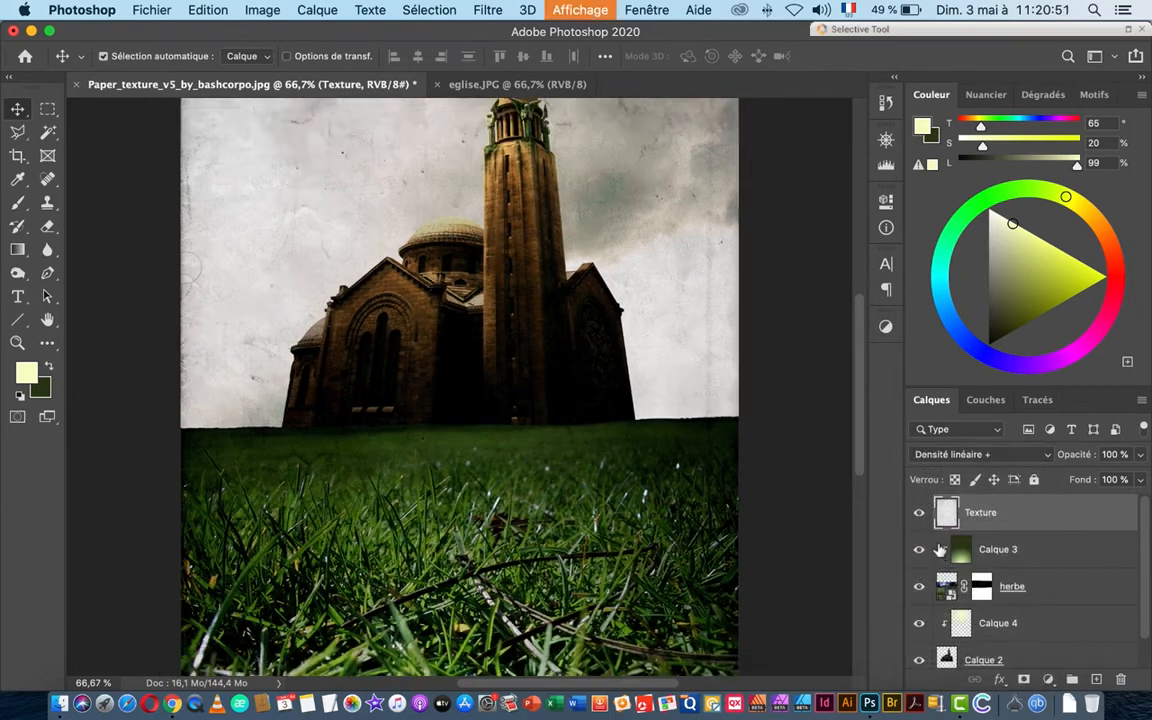
key("super+minus")
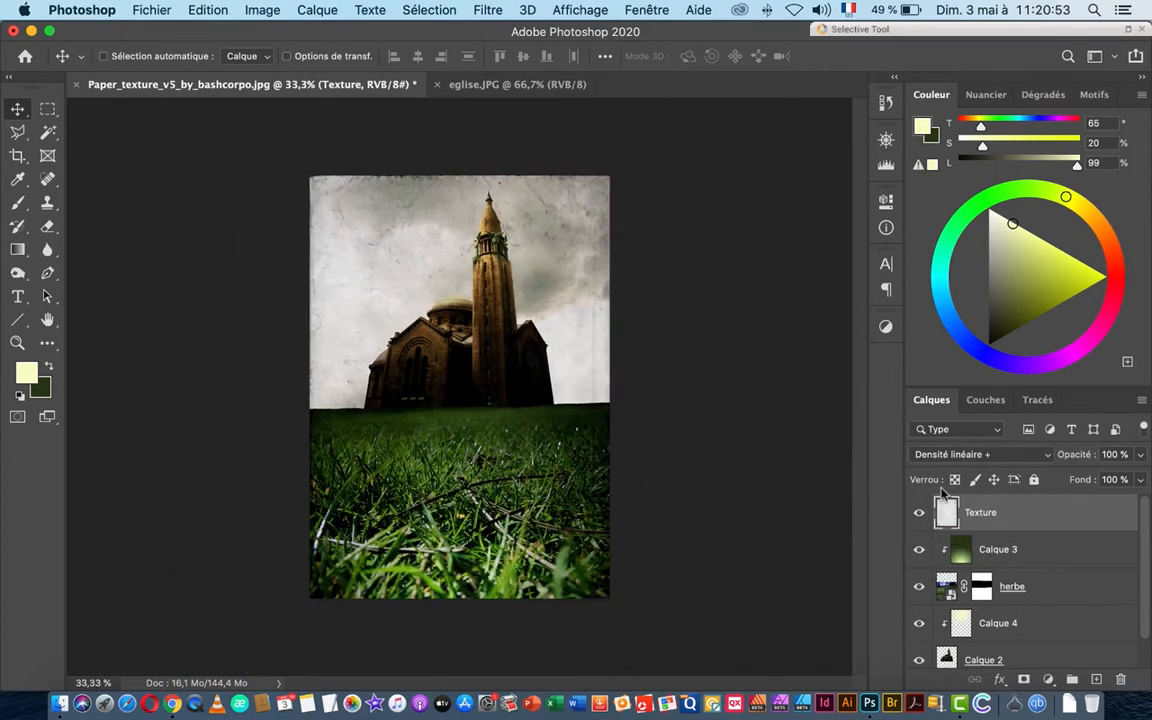
key("super+plus")
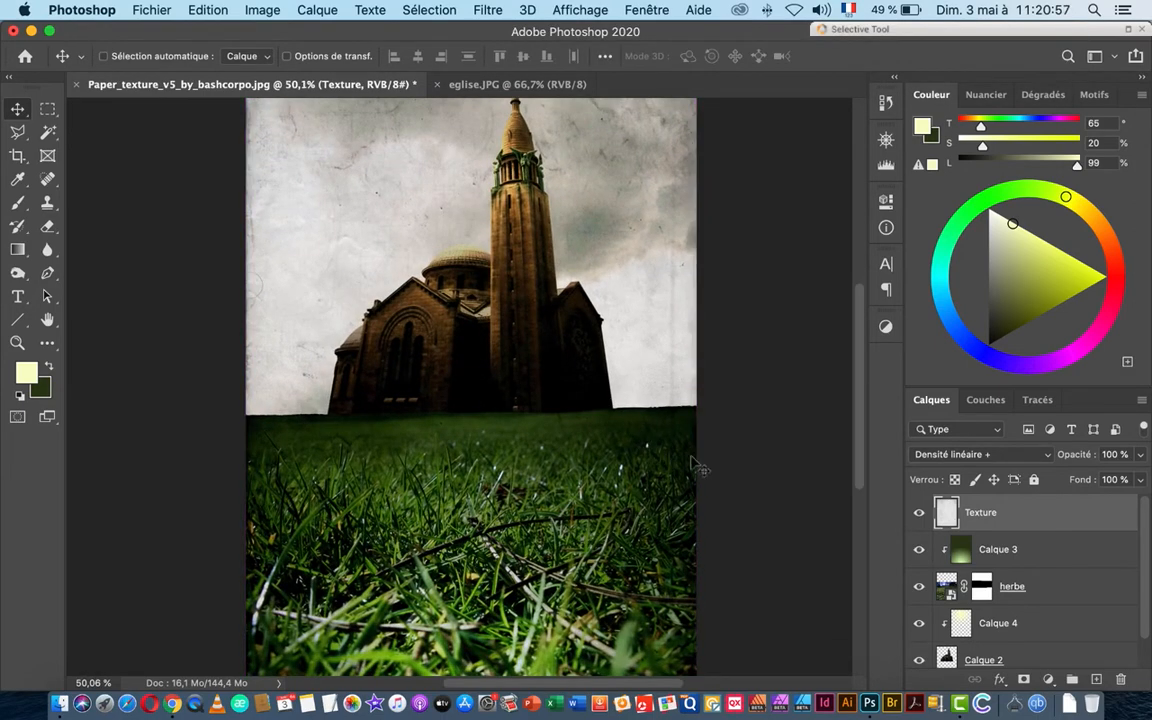
left_click(919, 512)
left_click(919, 512)
left_click(919, 512)
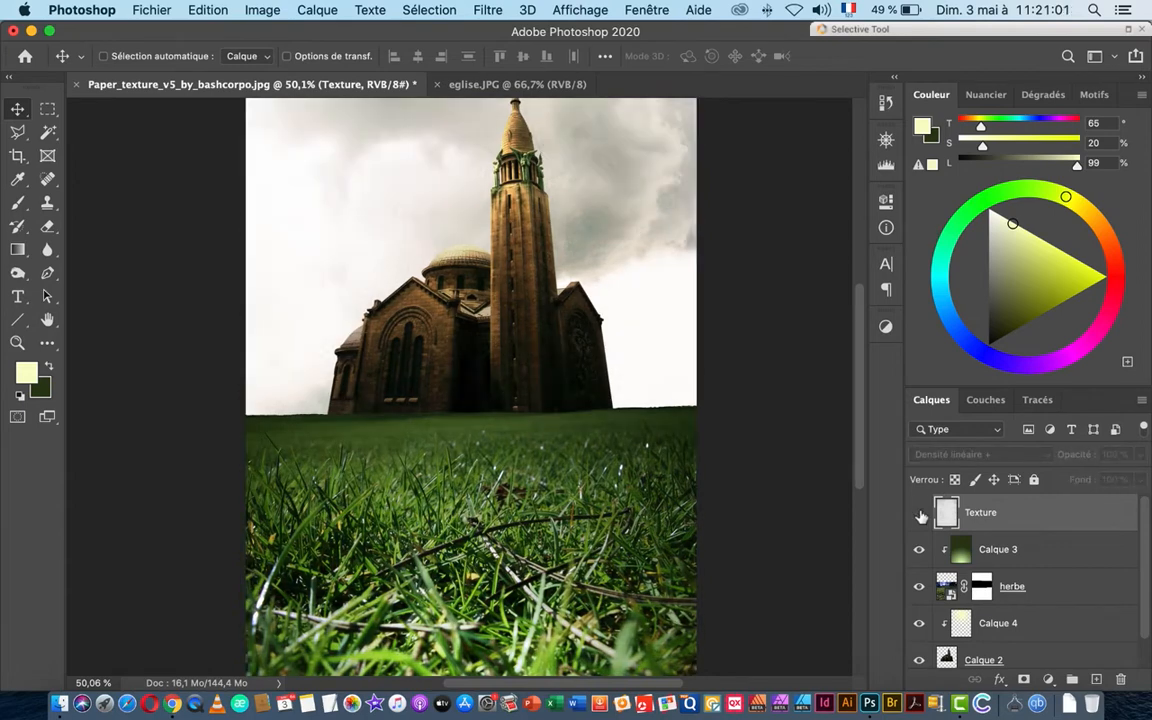
left_click(919, 512)
left_click(919, 512)
left_click(919, 512)
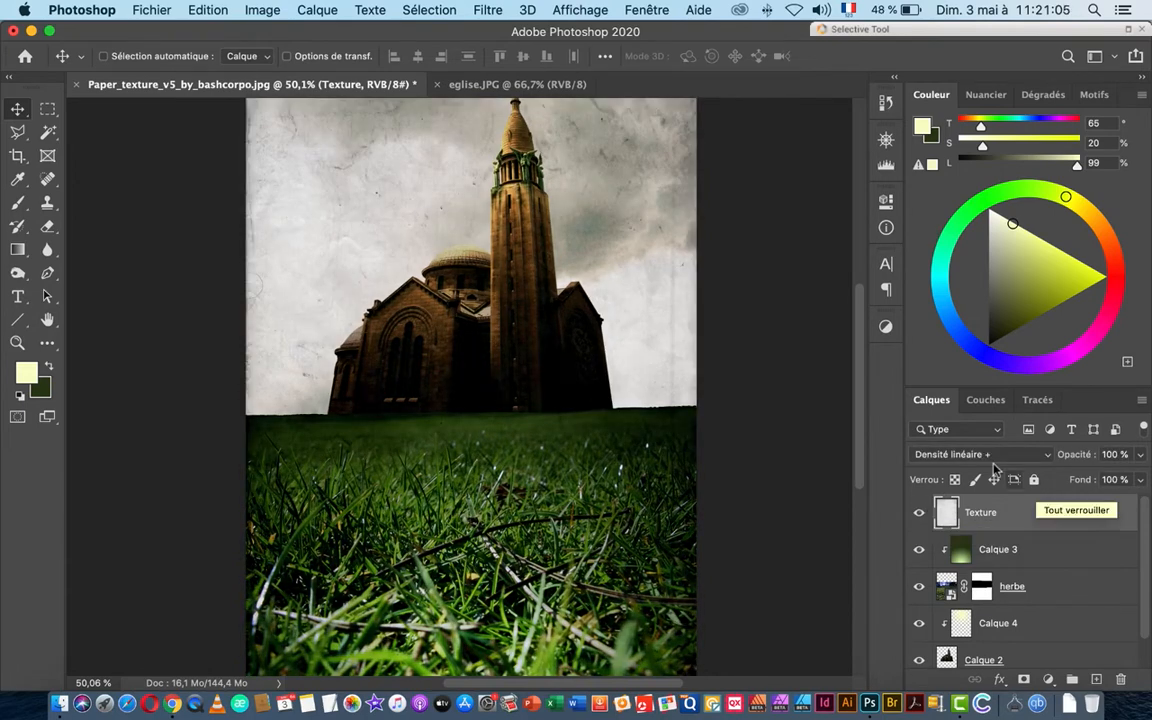
Step: Return the Texture layer's blend mode to Normal
left_click(992, 458)
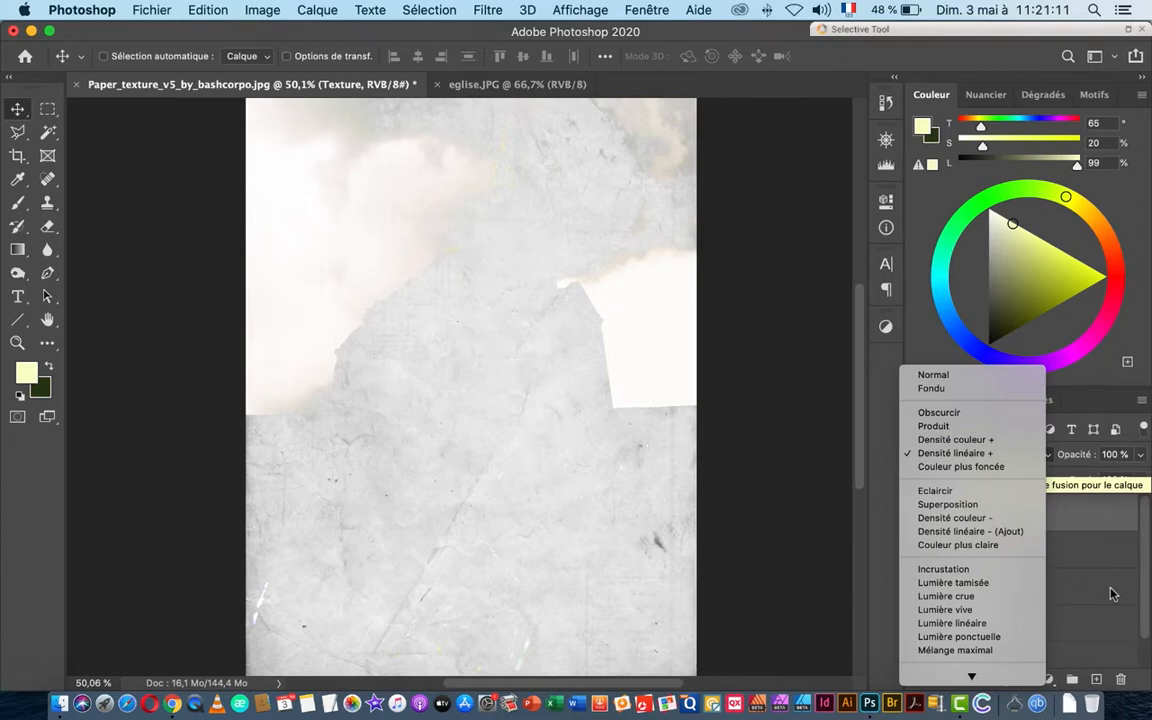
left_click(1113, 594)
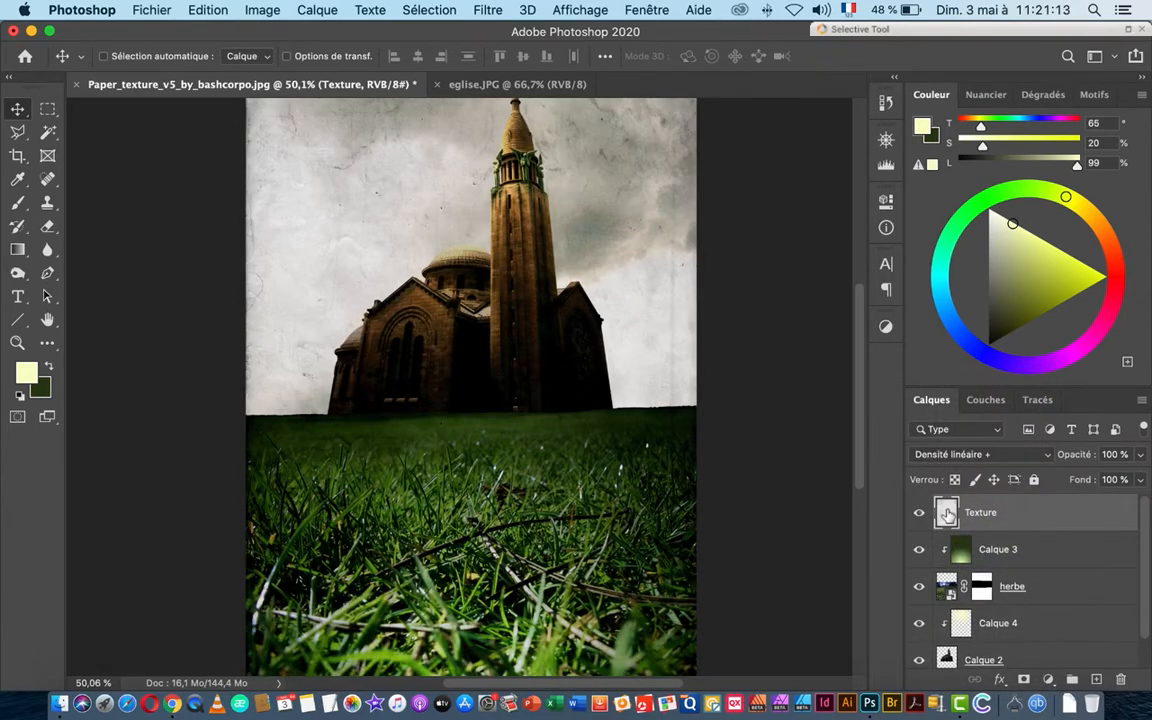
left_click(990, 453)
left_click(944, 376)
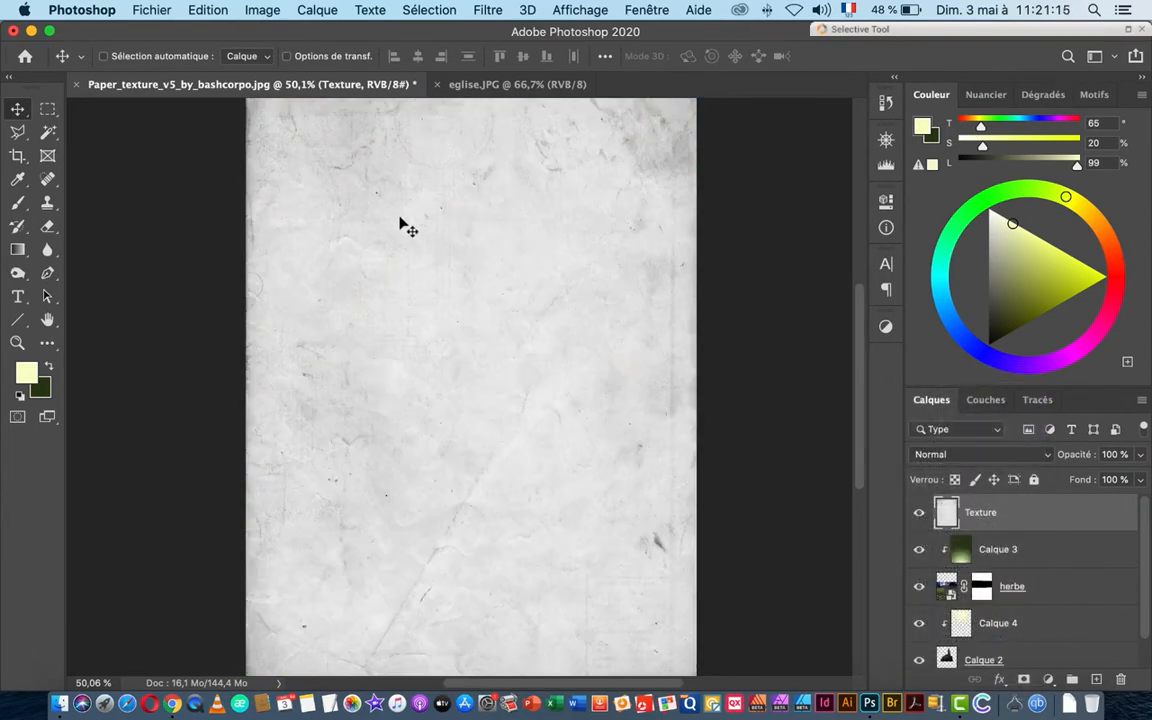
Step: Invert the Texture layer with Image > Réglages > Négatif
left_click(258, 11)
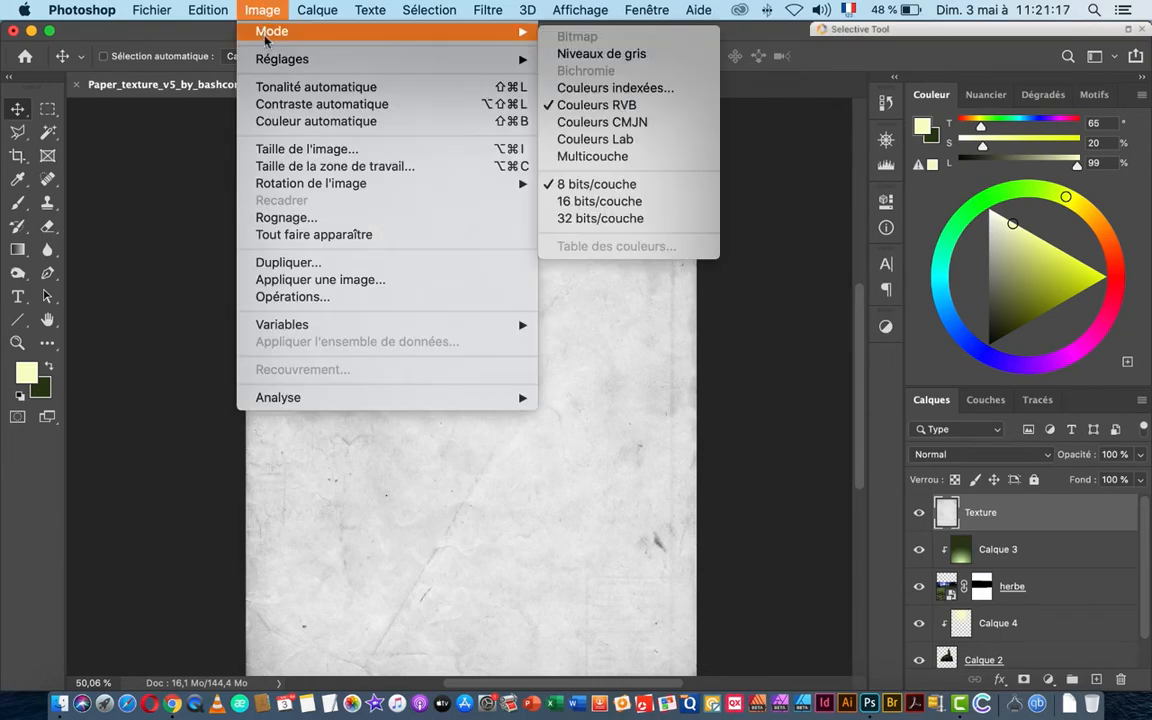
mouse_move(282, 59)
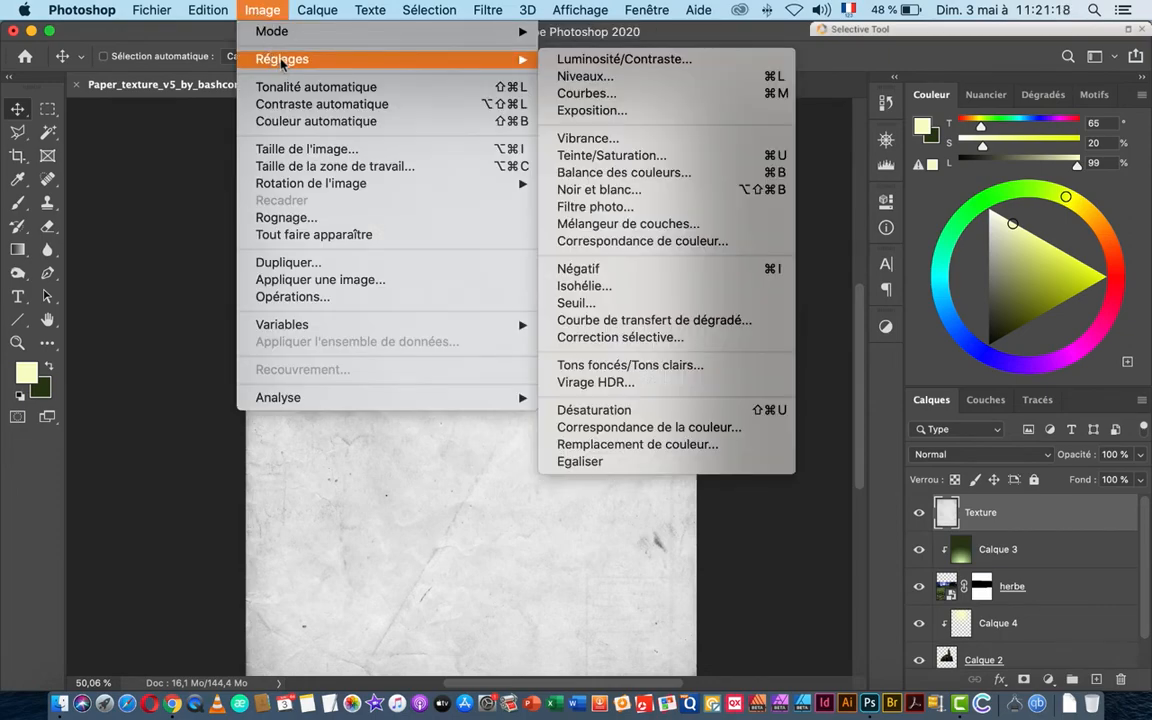
left_click(617, 272)
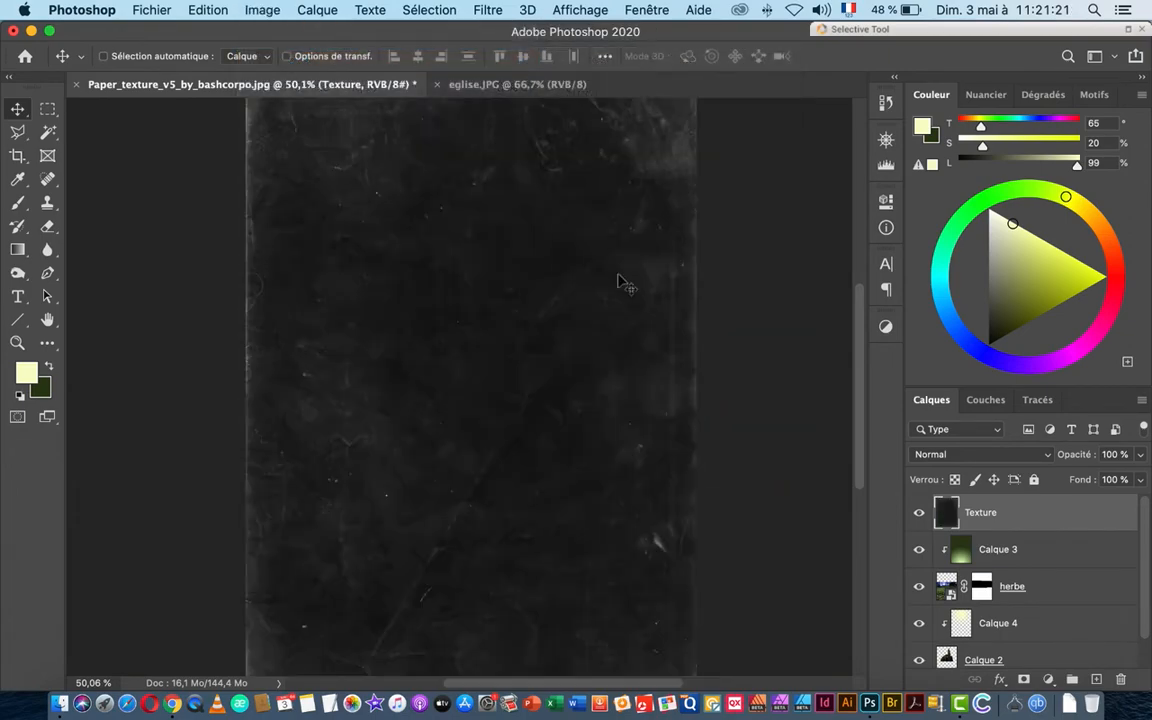
left_click(964, 455)
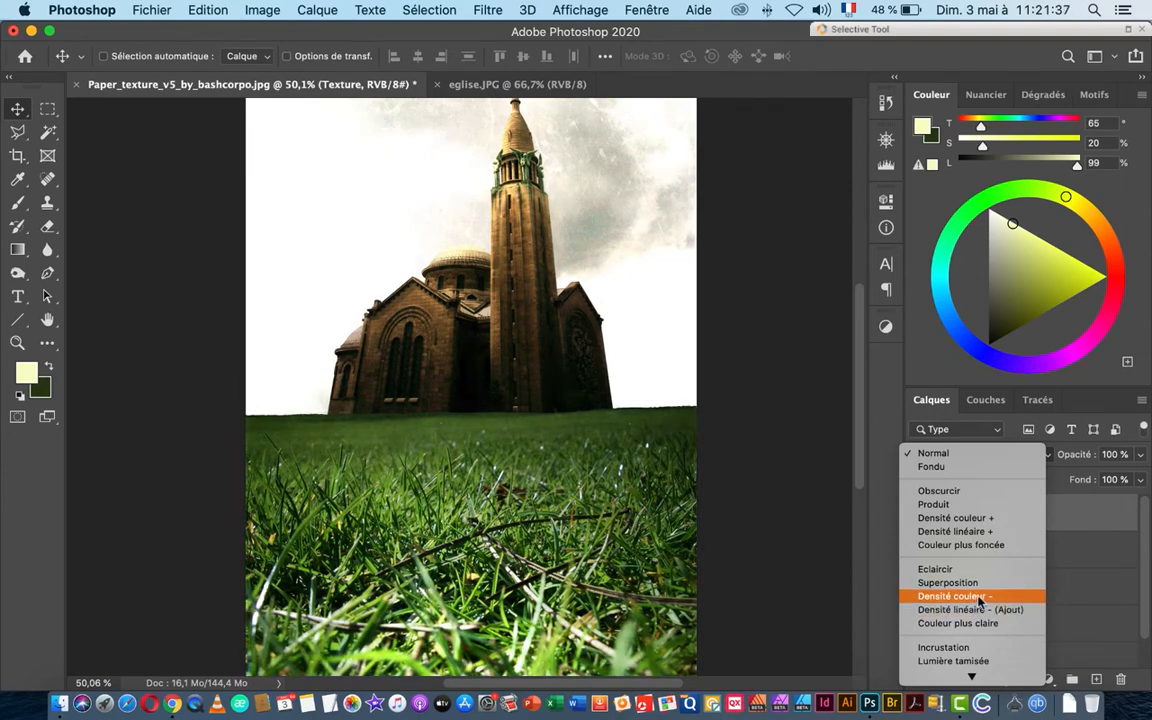
Step: Set the Texture layer to Densité couleur - and toggle it to compare on the tower
left_click(980, 597)
left_click_drag(522, 190, 609, 238)
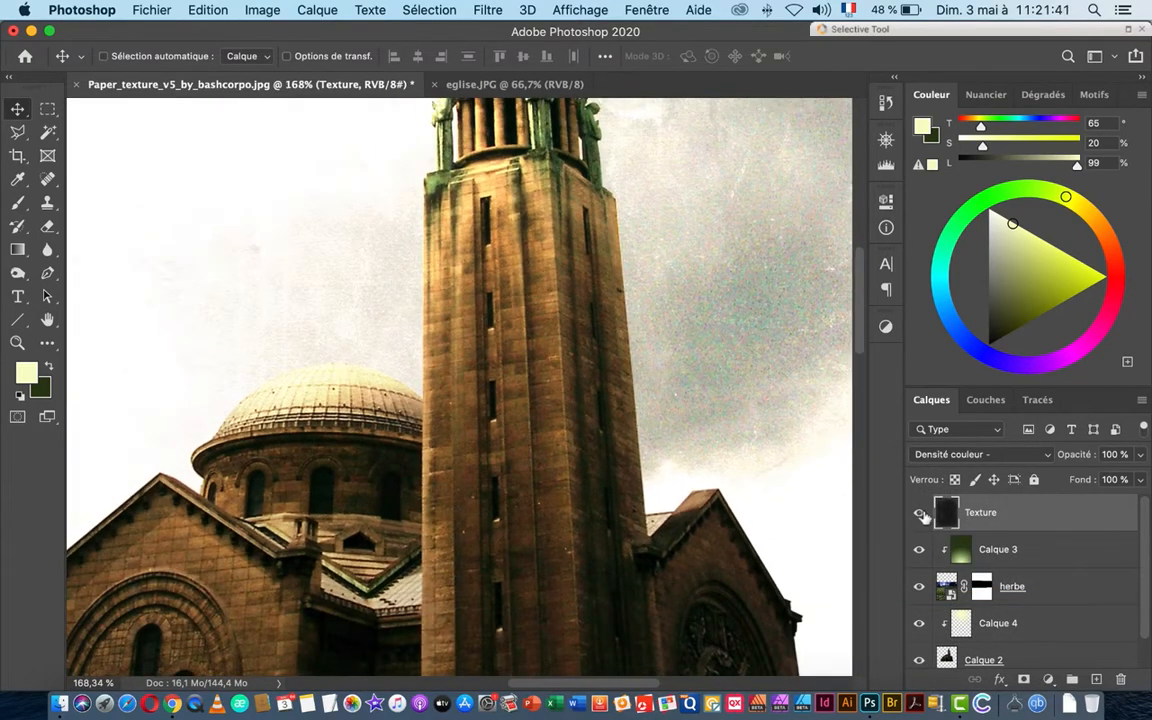
left_click(921, 514)
left_click(921, 514)
left_click(921, 515)
left_click(921, 514)
left_click(921, 514)
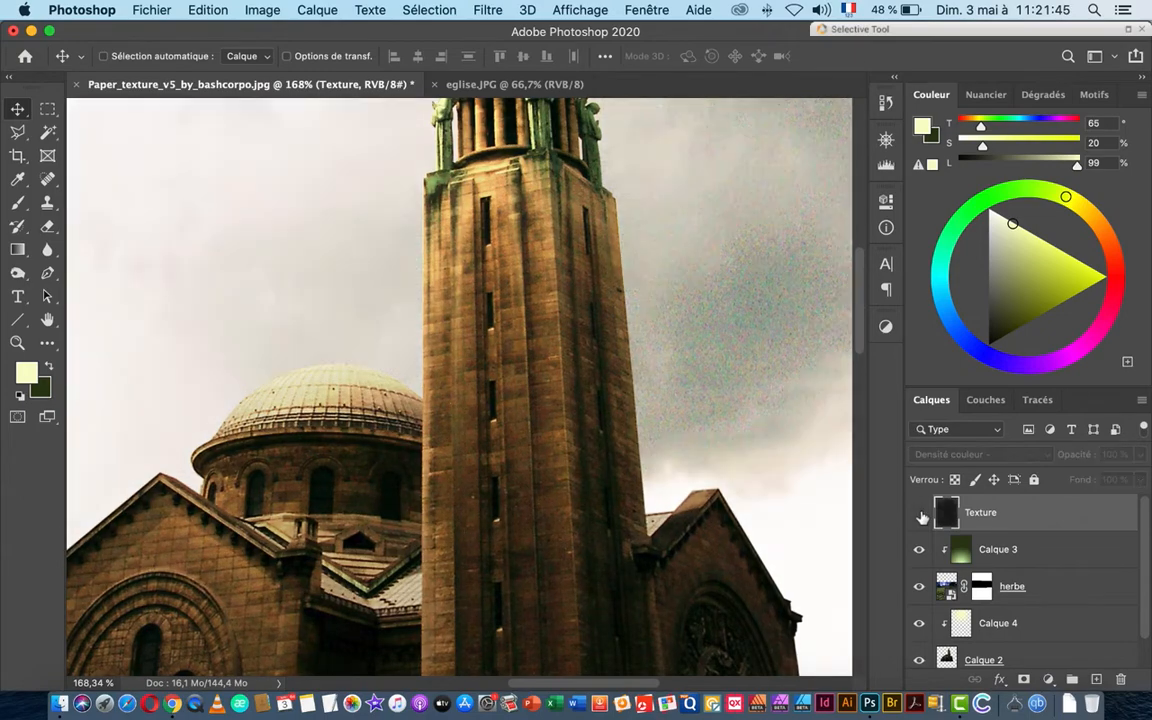
left_click(921, 514)
Step: Fit the poster on screen and zoom in on the church and sky to inspect the grain
key("super+0")
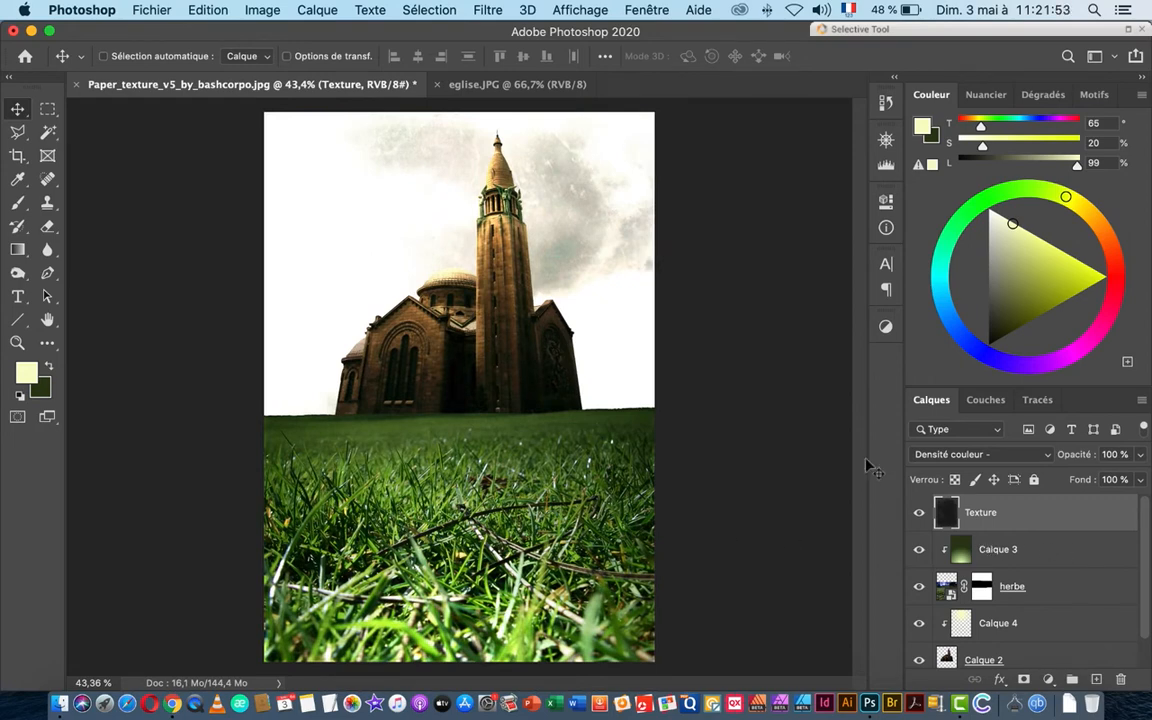
left_click_drag(521, 253, 588, 268)
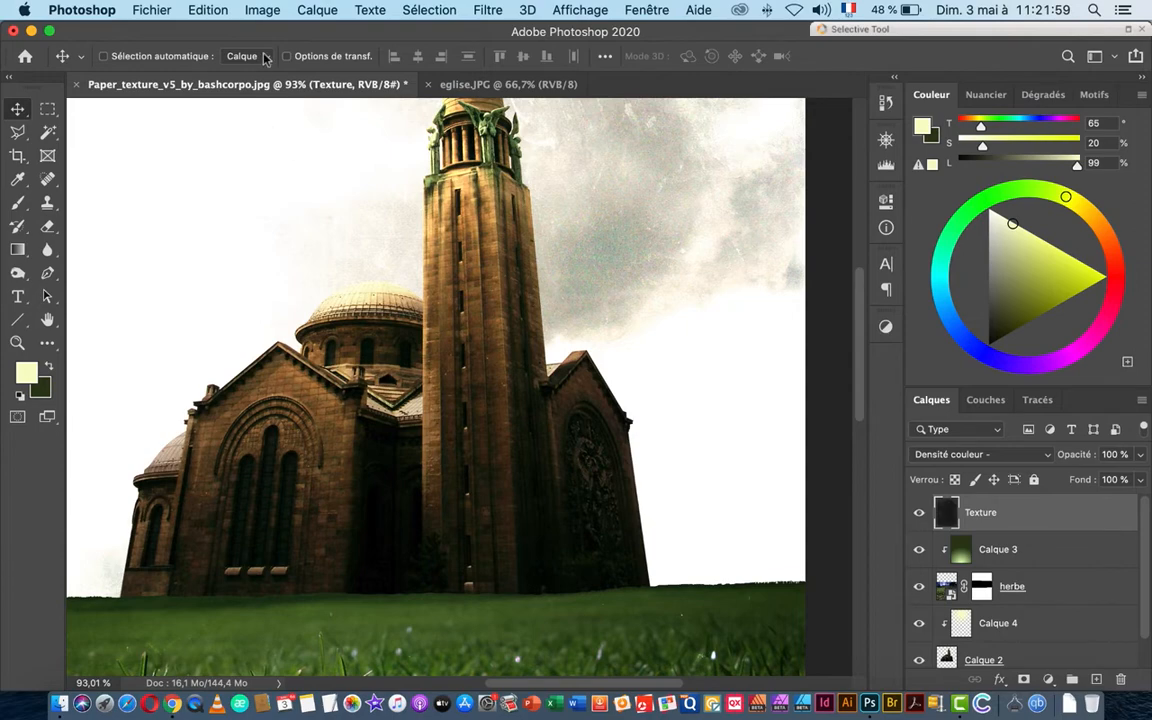
left_click(261, 11)
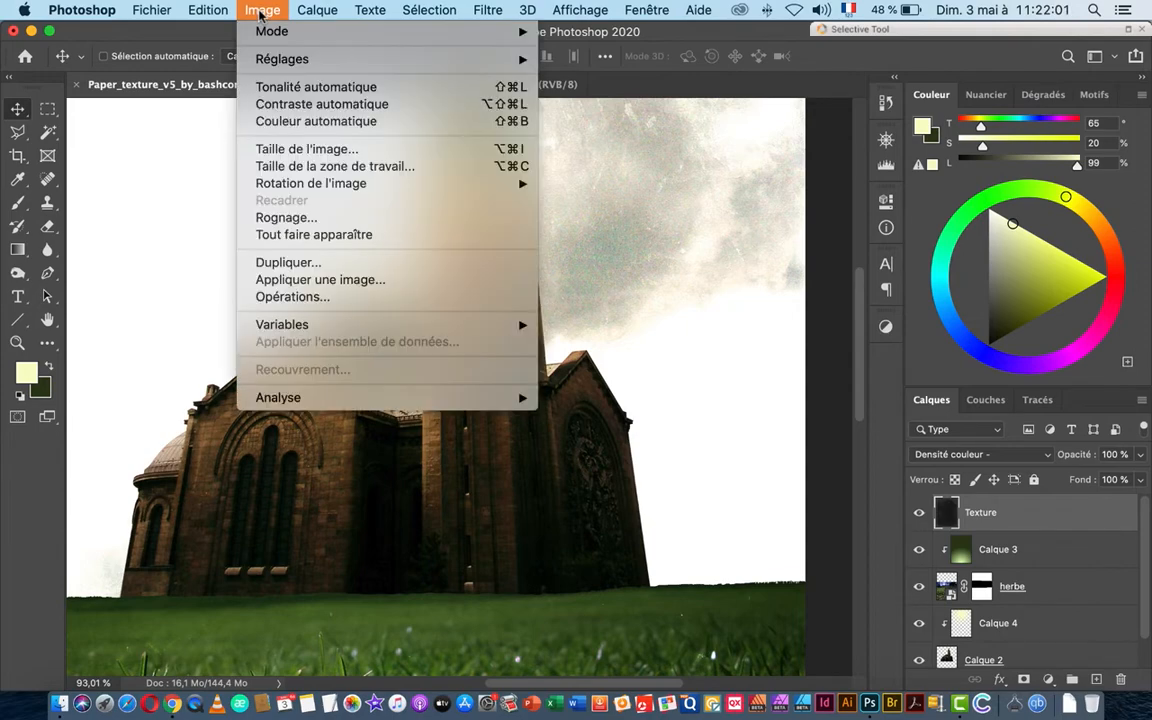
left_click(259, 12)
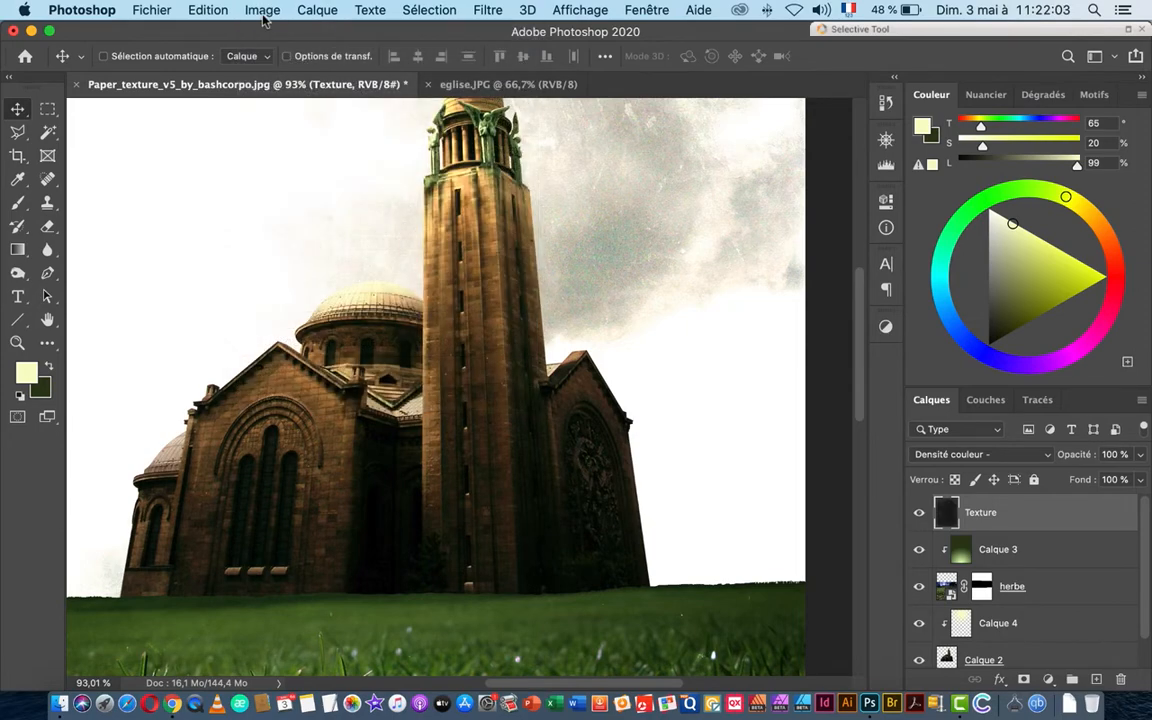
Step: Add a Courbes 1 adjustment with an S-curve: lifted highlights and deepened shadows for more contrast
left_click(1048, 681)
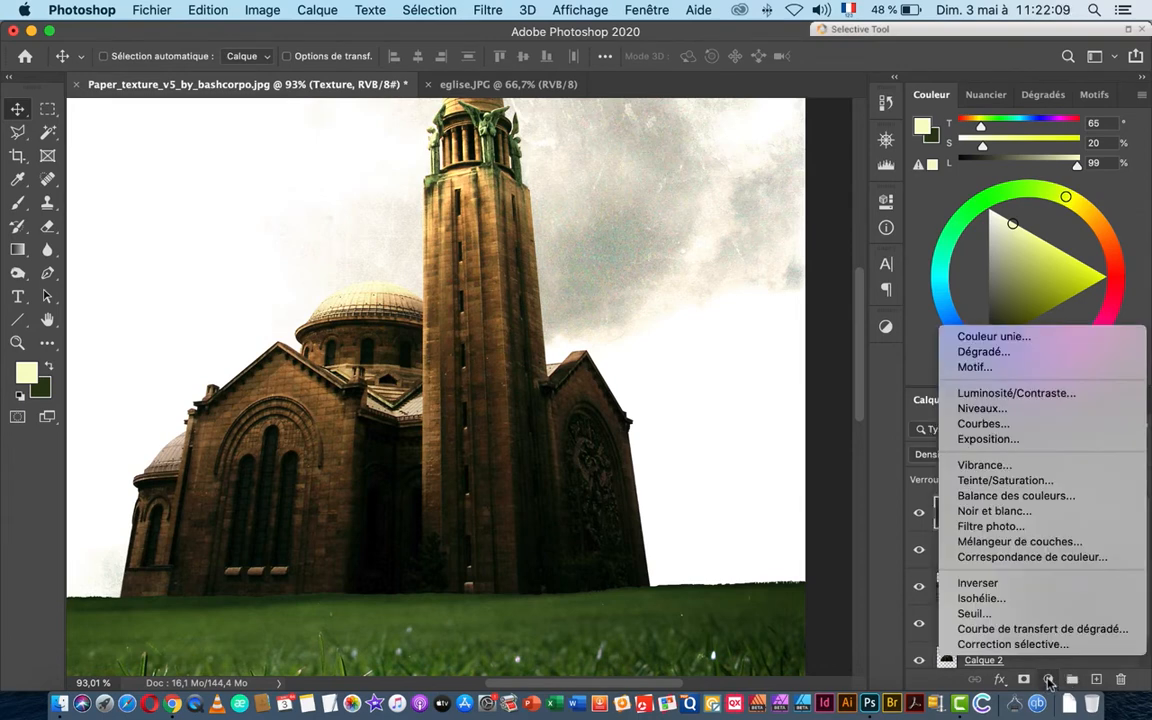
left_click(983, 424)
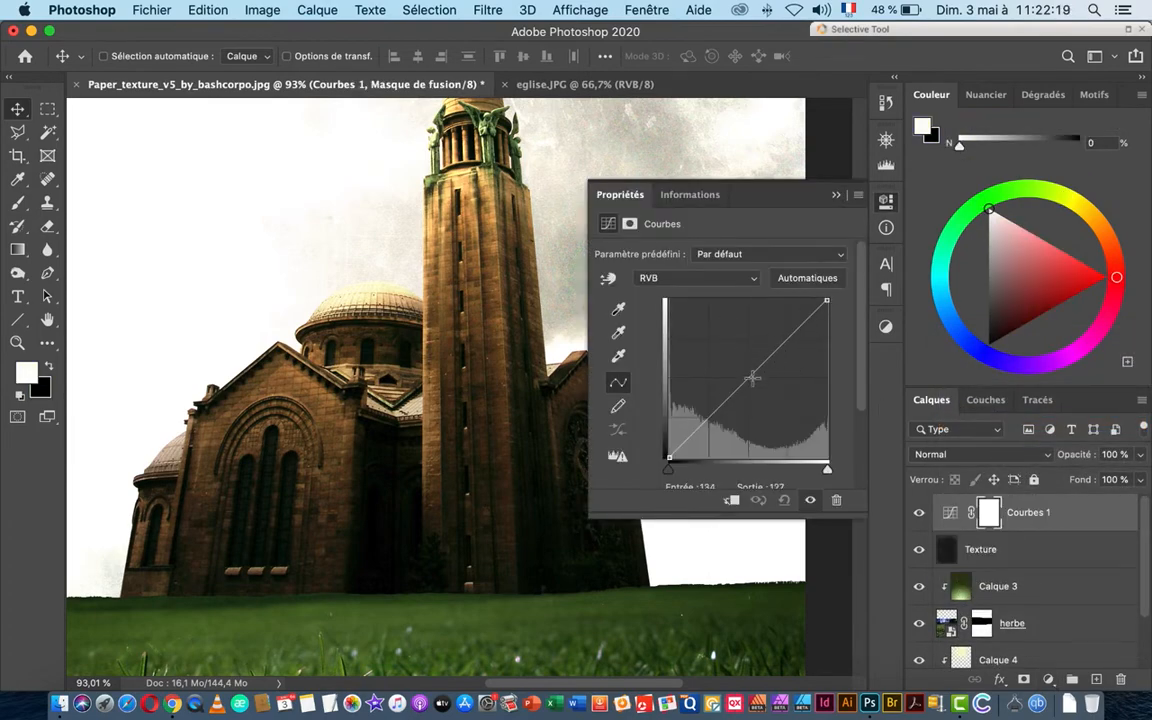
left_click_drag(746, 378, 790, 321)
mouse_move(698, 418)
left_mouse_down()
mouse_move(709, 433)
mouse_move(710, 413)
left_mouse_up()
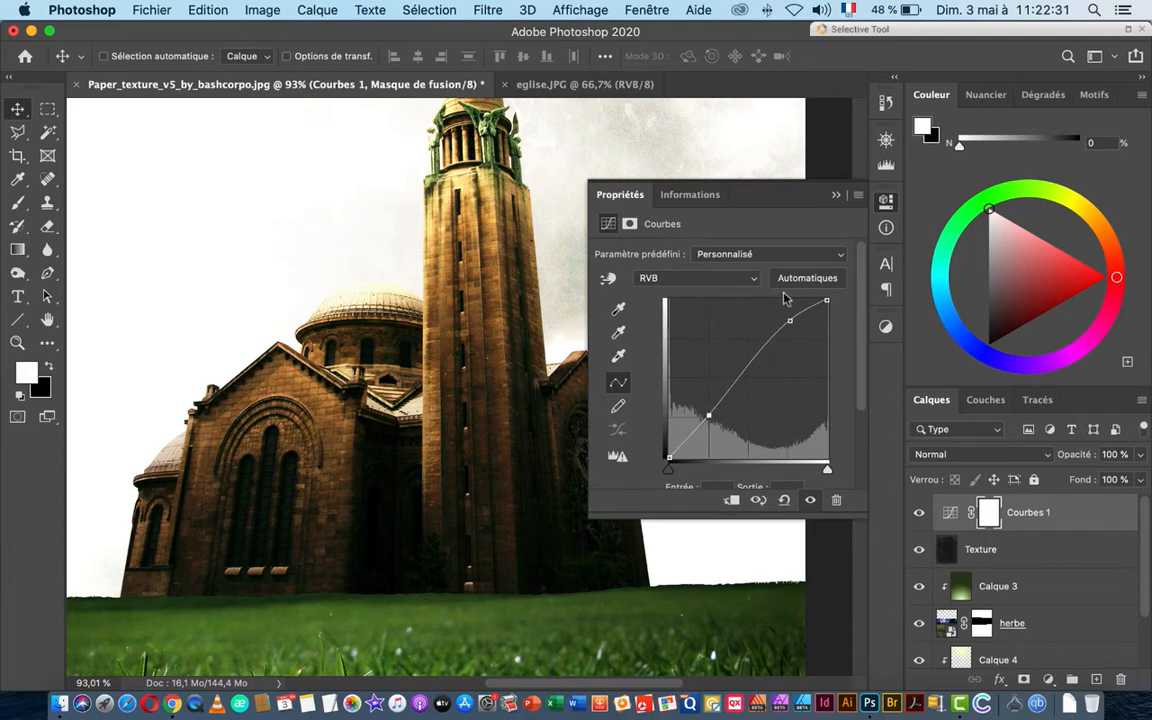
left_click_drag(787, 320, 779, 317)
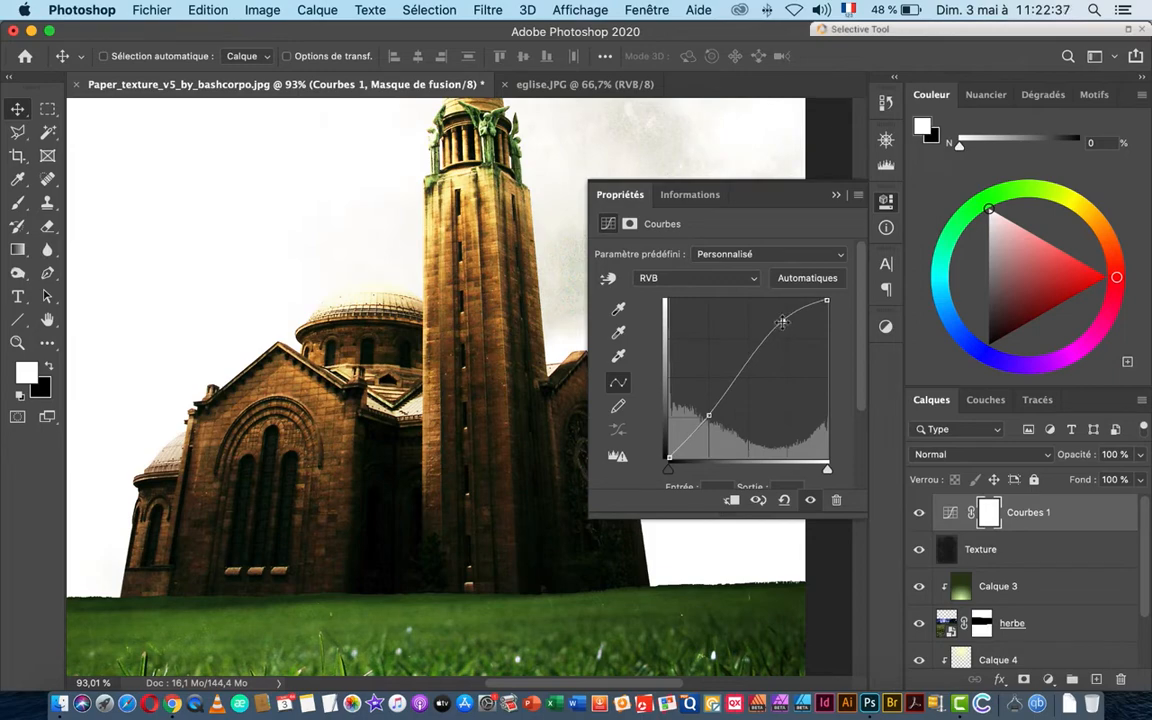
left_click(838, 198)
scroll(599, 337, "down", 5)
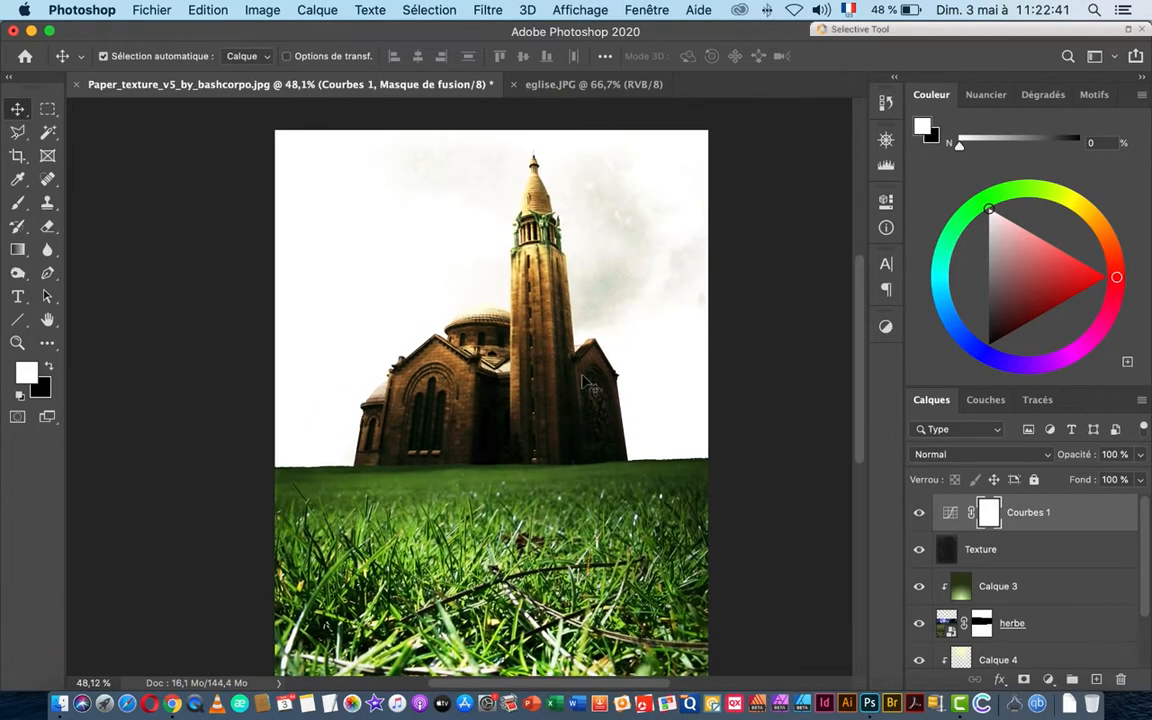
Step: Compare the poster with and without Courbes 1, then delete that curves layer
left_click(919, 512)
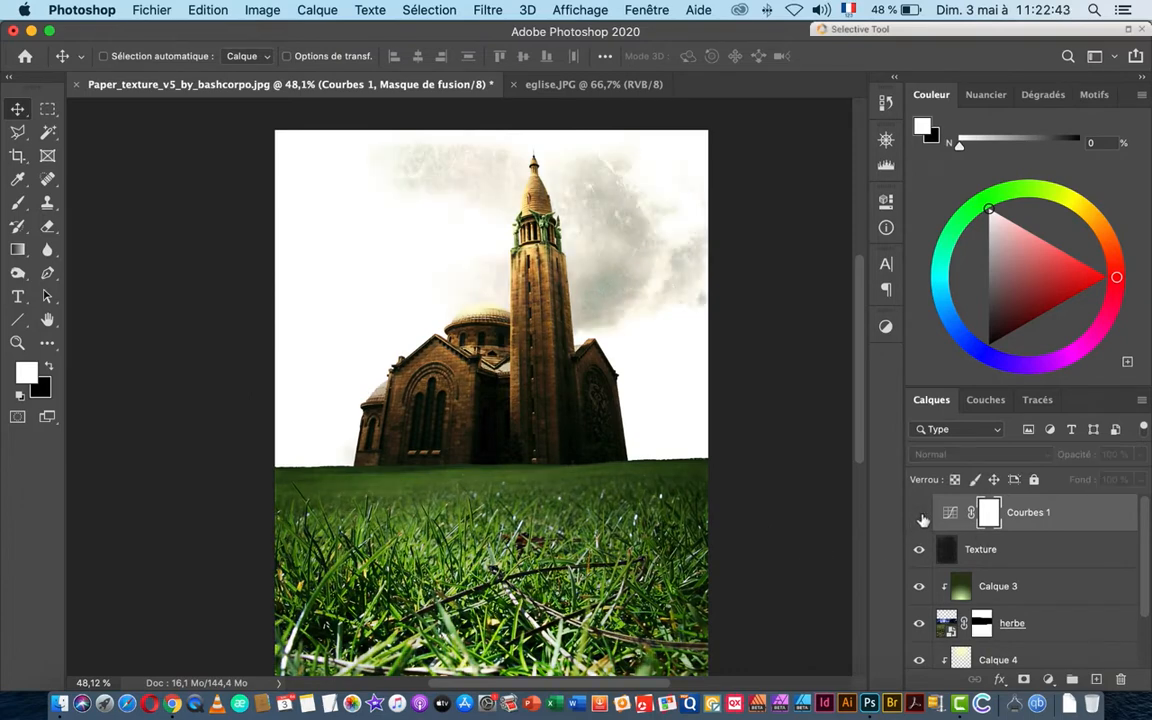
left_click(919, 513)
left_click(919, 513)
left_click_drag(988, 513, 1120, 683)
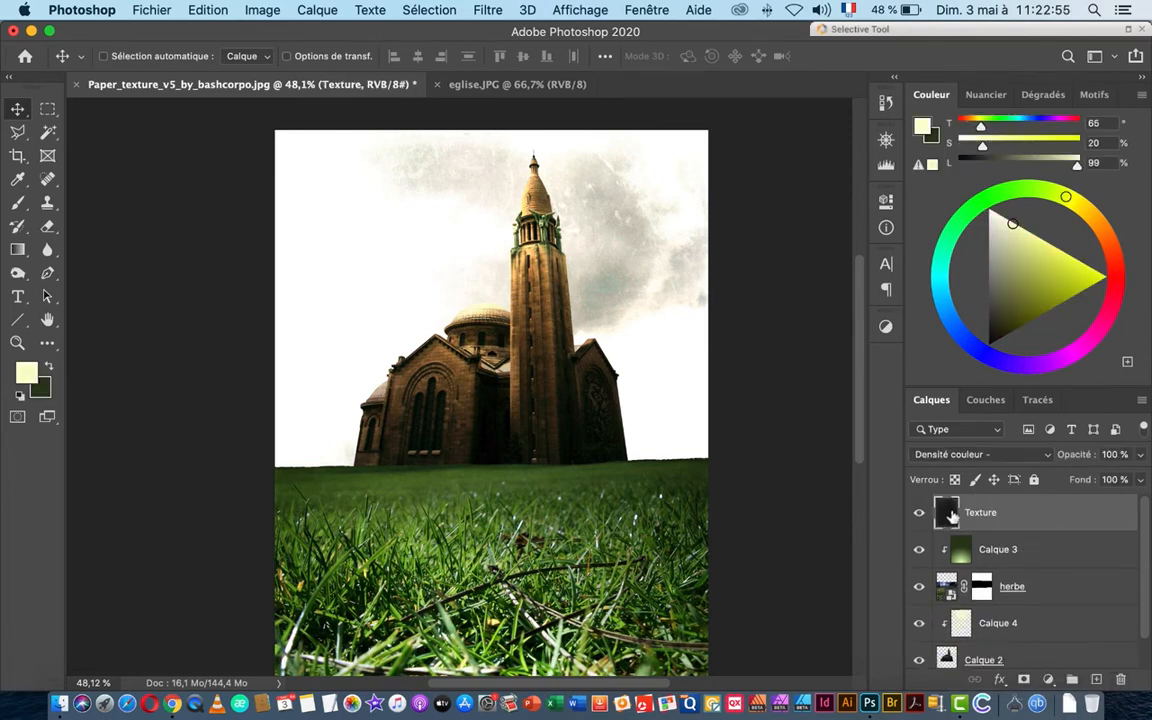
Step: Set the Texture layer to Normal blending and invert it with Négatif into light paper
left_click(985, 454)
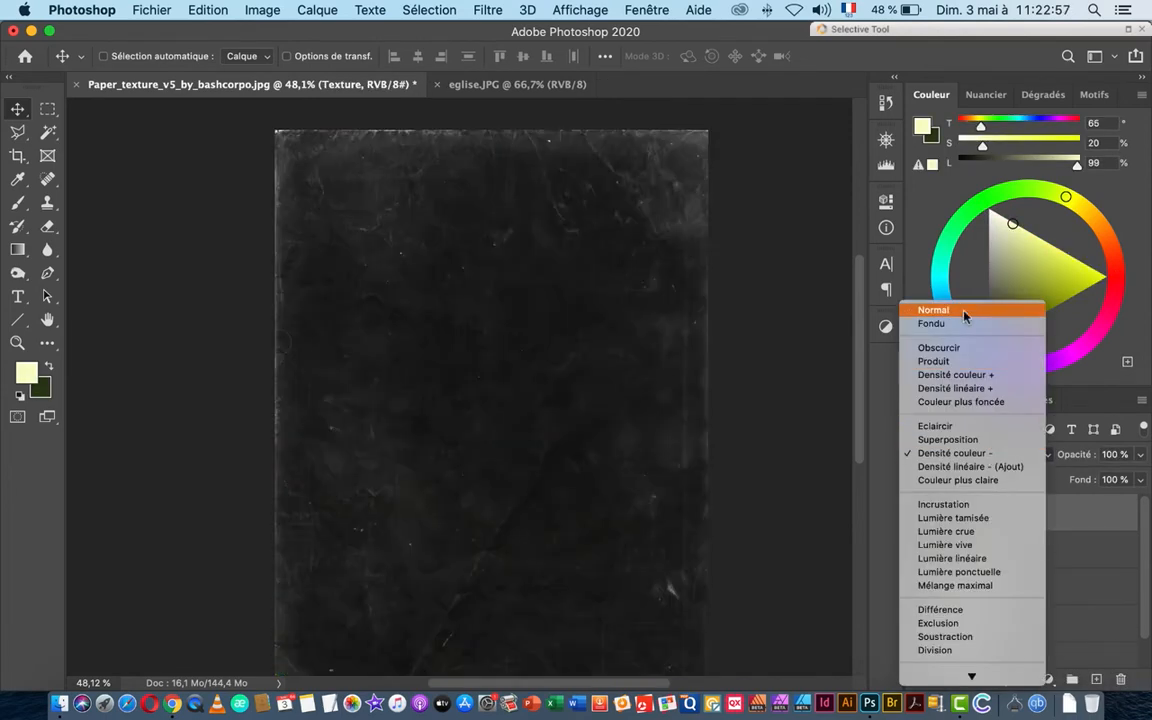
left_click(963, 316)
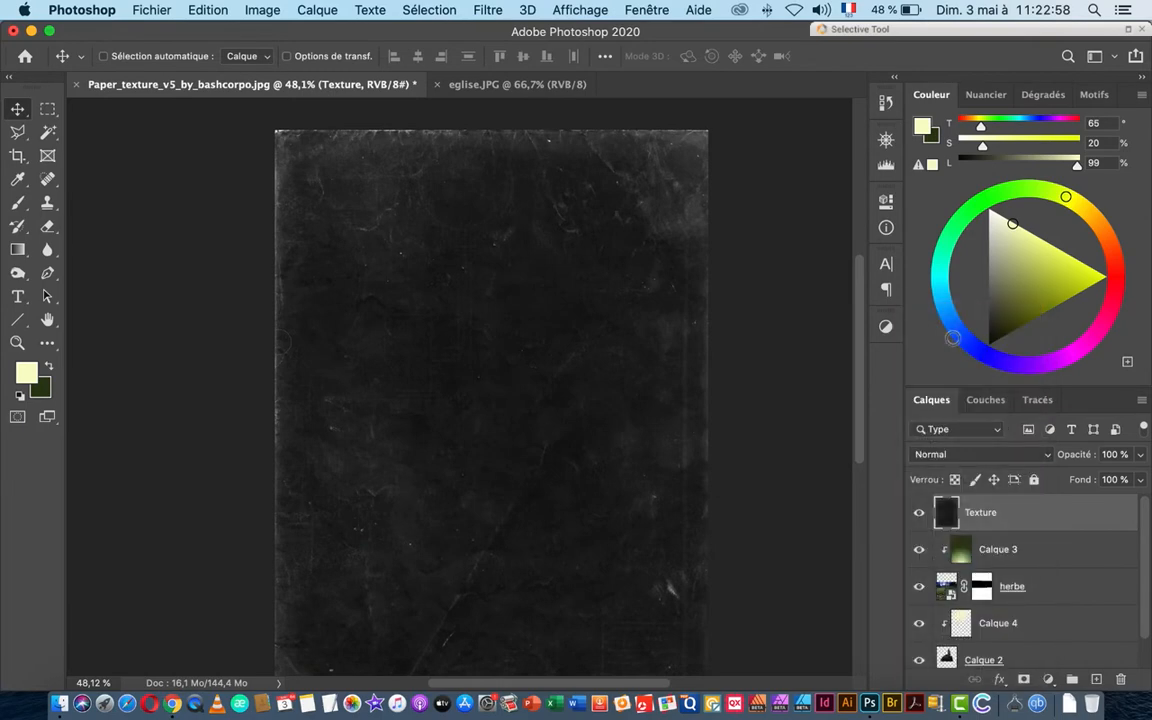
left_click(258, 11)
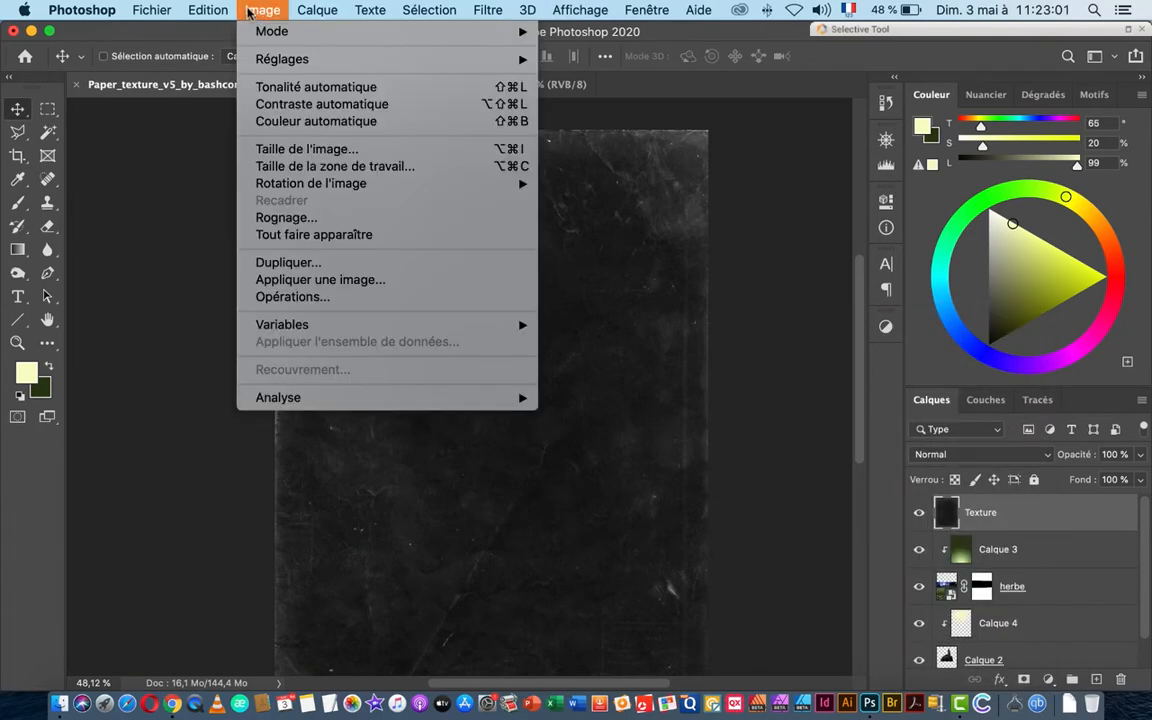
mouse_move(258, 60)
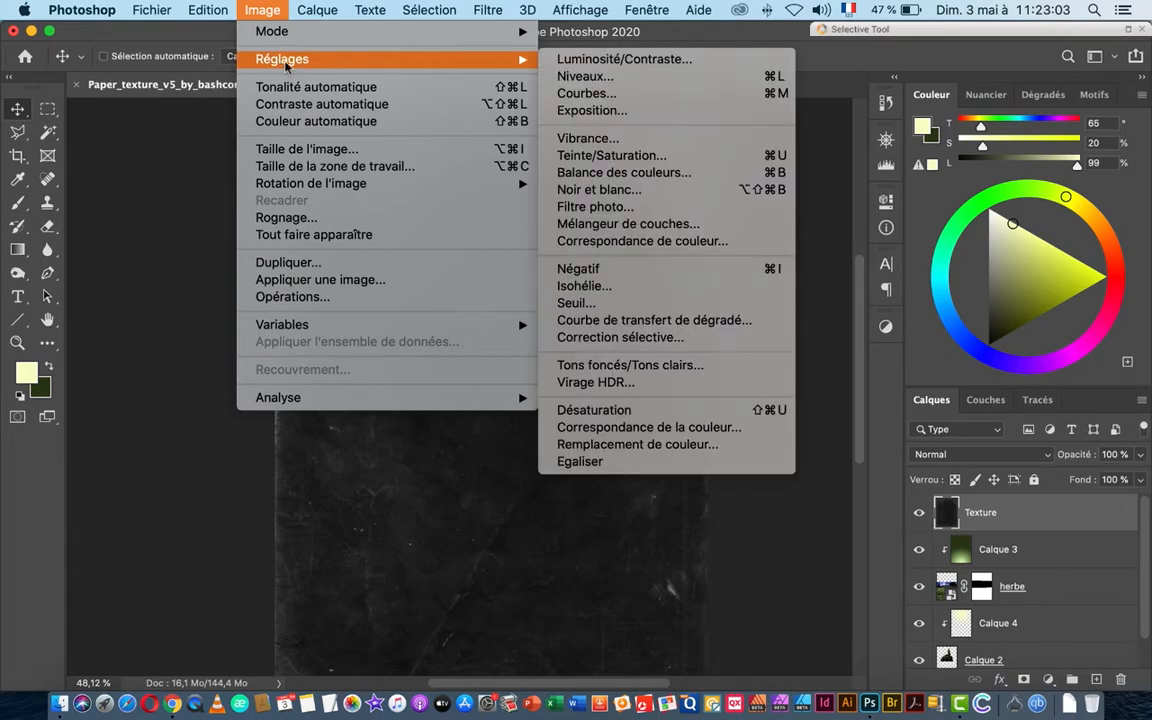
left_click(652, 271)
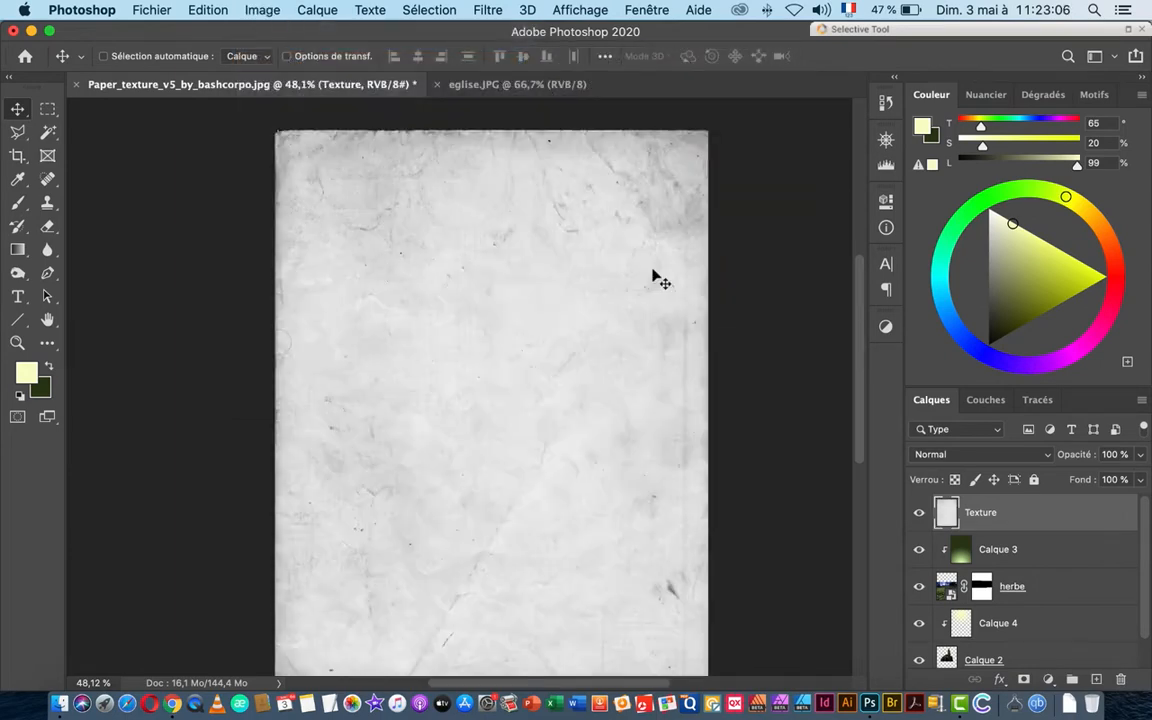
left_click(994, 456)
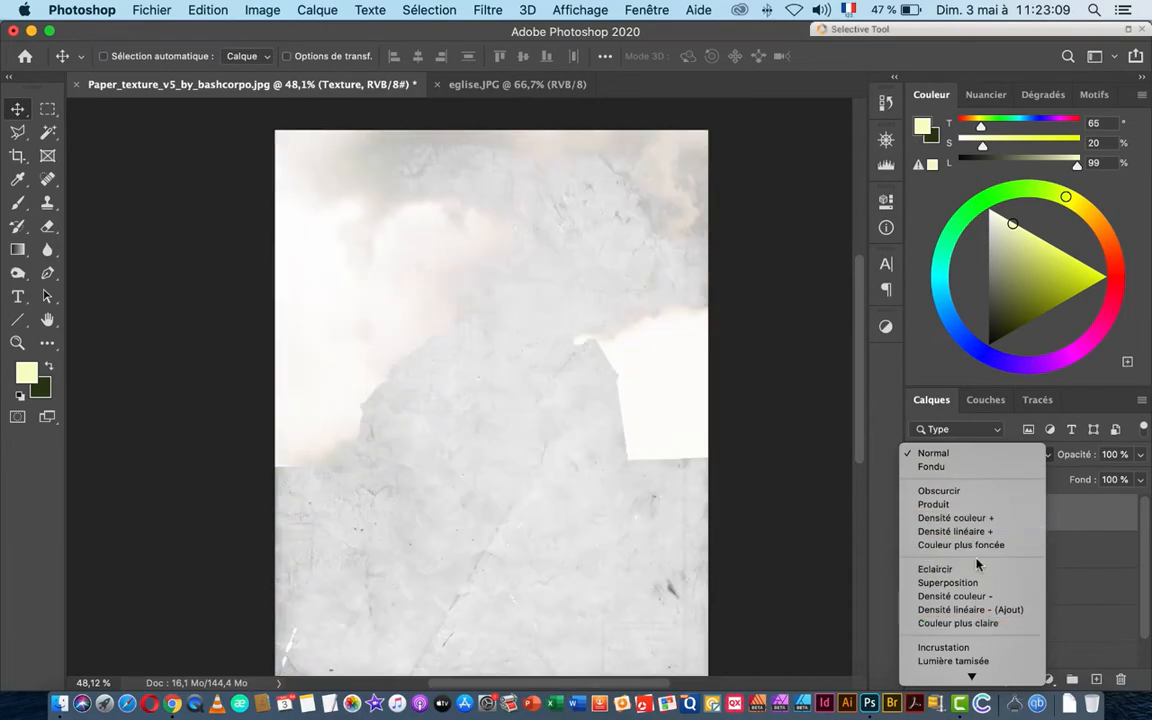
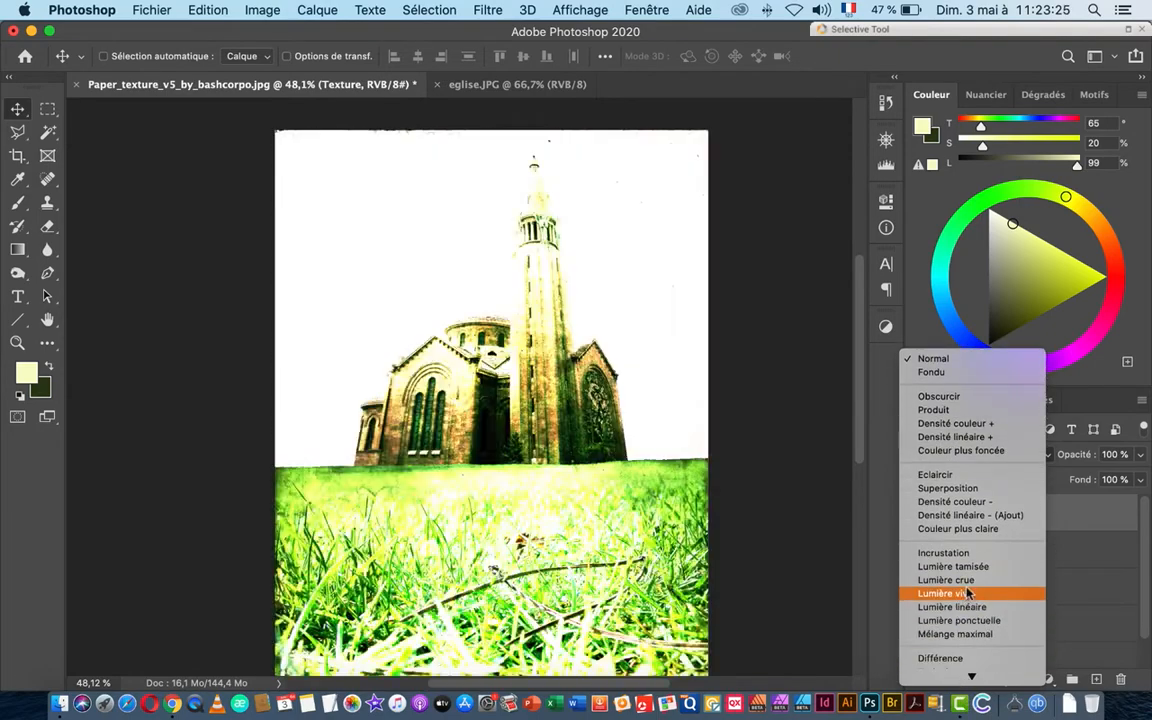
Step: Set the Texture layer's blend mode to Densité linéaire + and inspect the textured spire
left_click(988, 438)
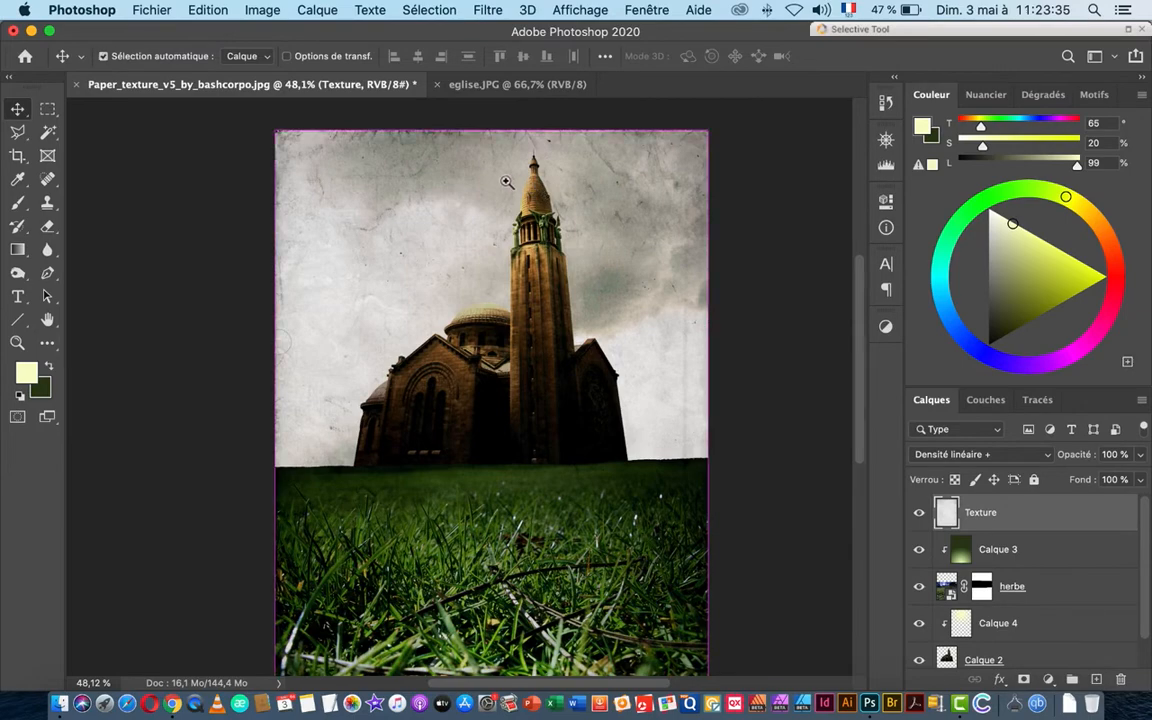
left_click_drag(507, 177, 575, 187)
left_click_drag(672, 257, 594, 271)
left_click_drag(673, 321, 650, 388)
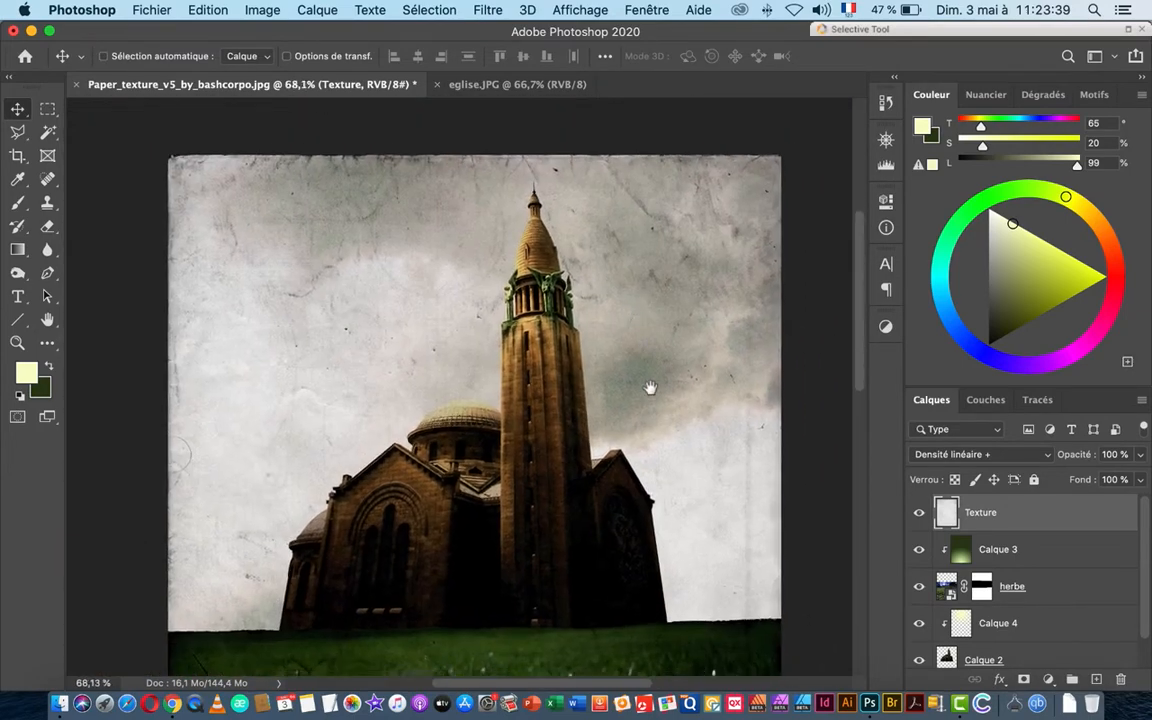
scroll(650, 388, "down", 5)
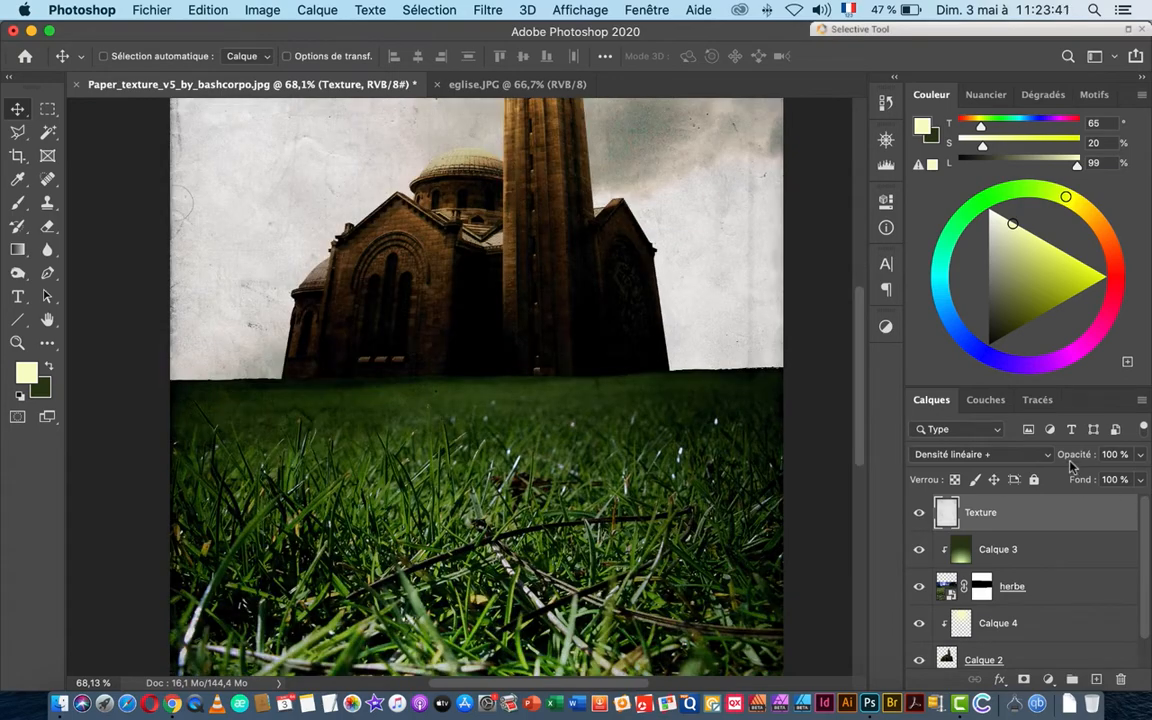
Step: Lower Texture to 80% opacity and 81% fill, then stamp all visible layers into Calque 5
left_click_drag(1082, 456, 1062, 484)
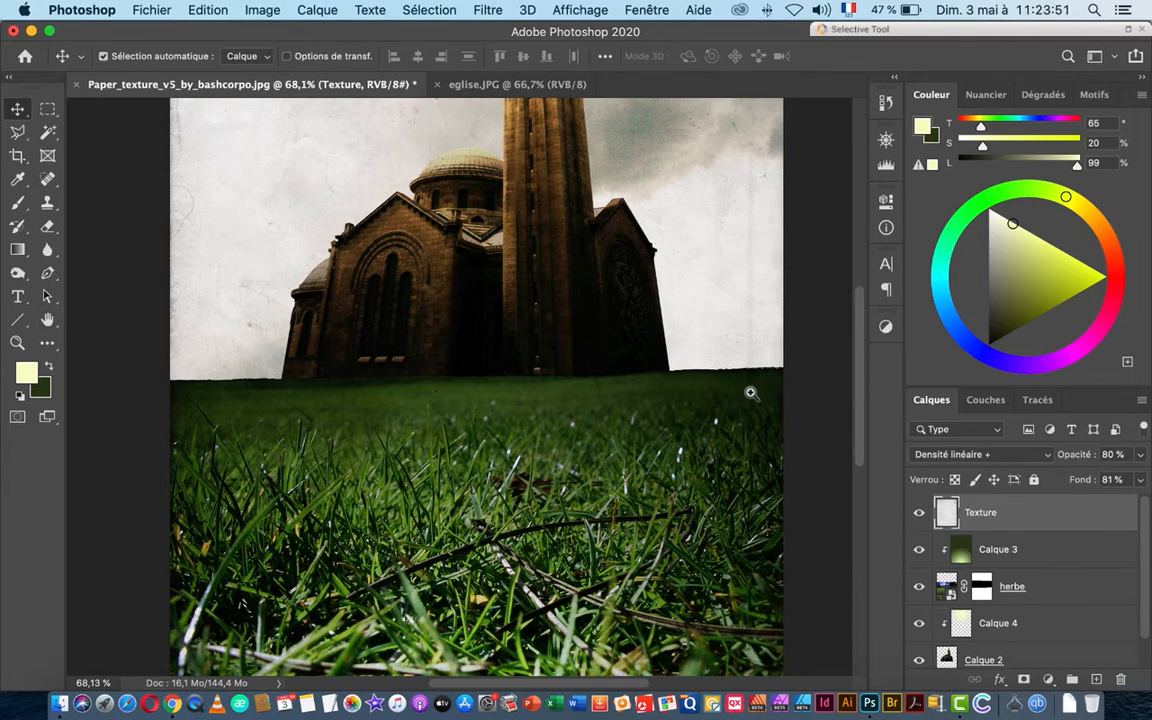
left_click_drag(751, 393, 711, 406)
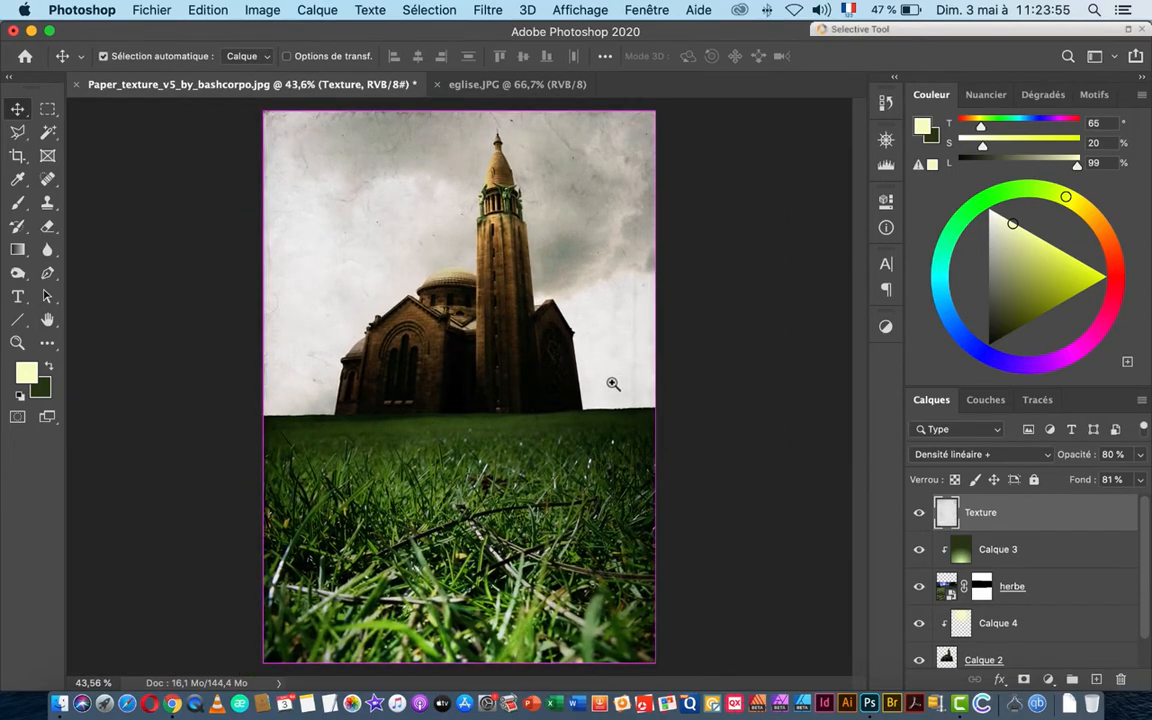
left_click_drag(613, 383, 617, 380)
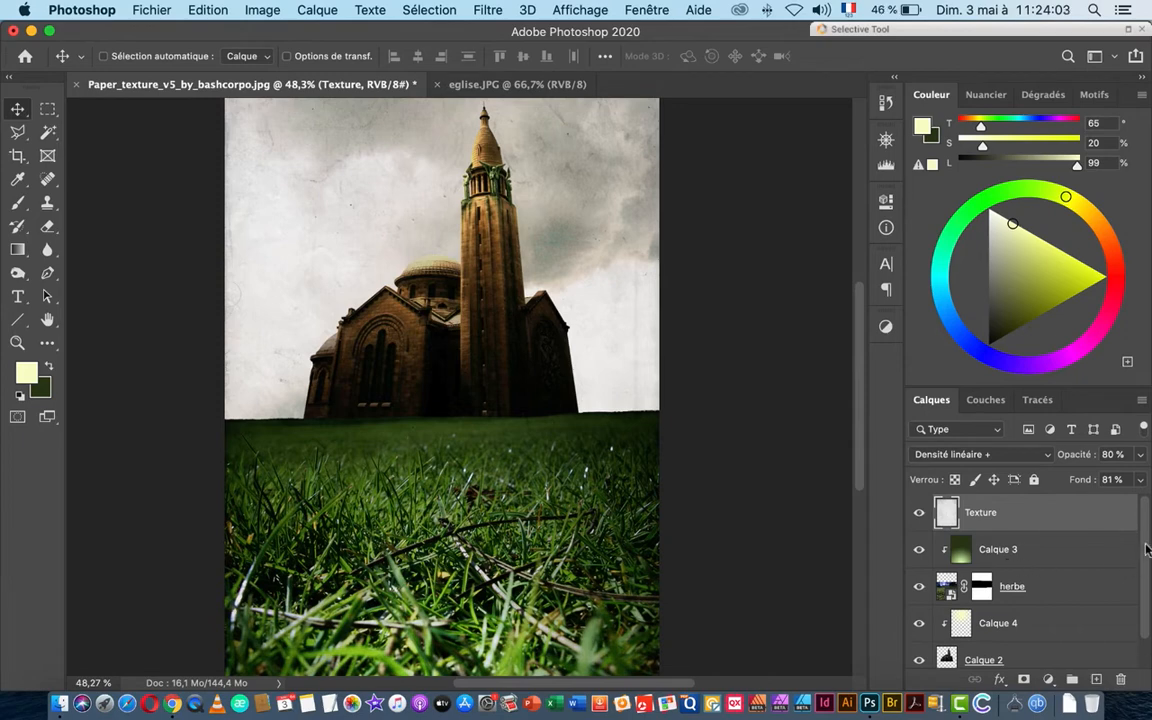
left_click_drag(1147, 553, 1149, 525)
mouse_move(1147, 538)
left_mouse_down()
mouse_move(1149, 592)
mouse_move(1148, 517)
left_mouse_up()
key("super+alt+shift+e")
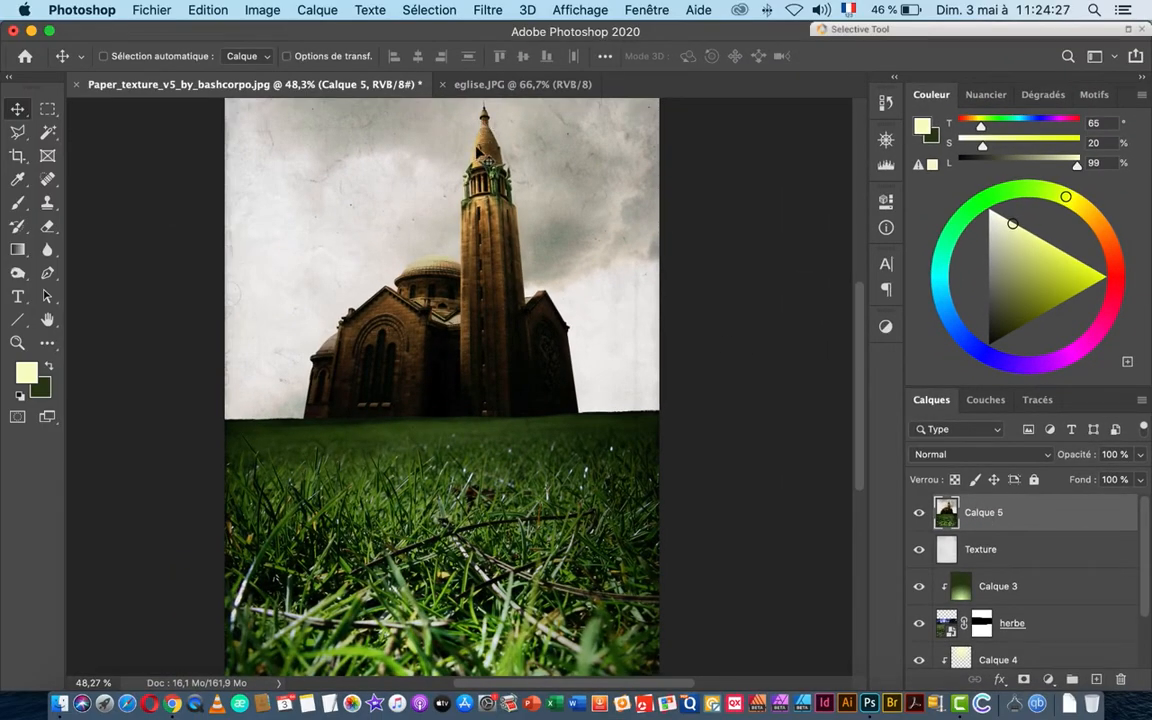
Step: Open the custom Autre filter from Filtre > Divers and preview a patch of grass
left_click(487, 10)
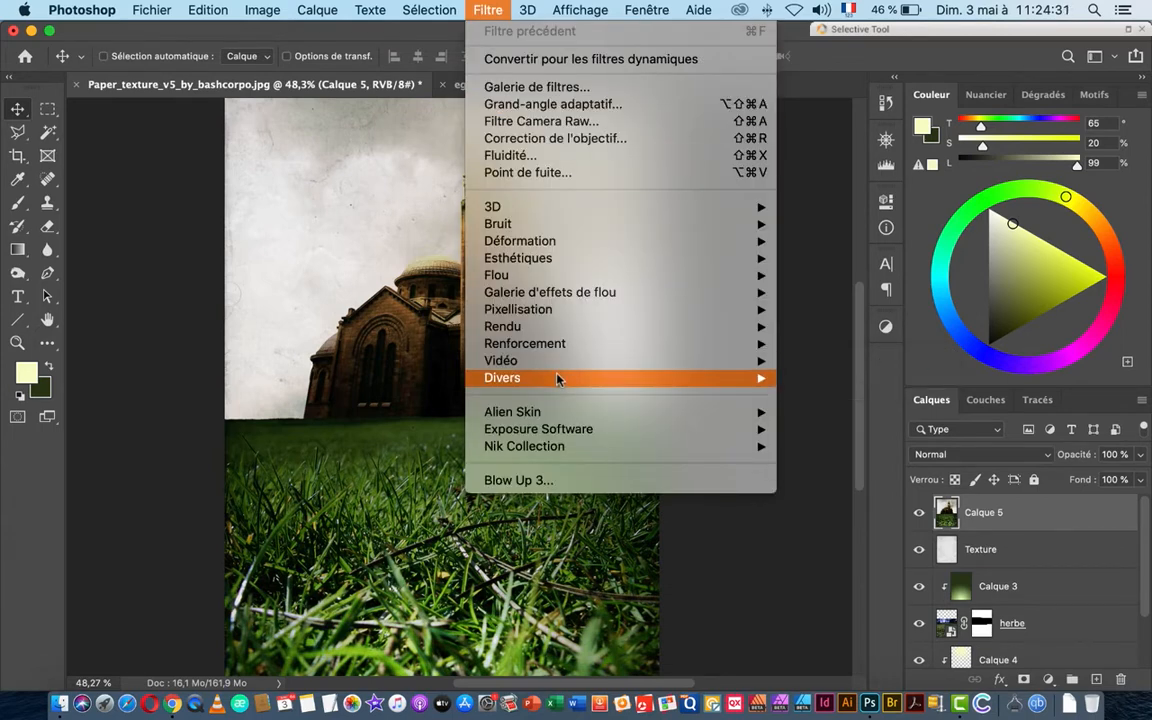
mouse_move(683, 375)
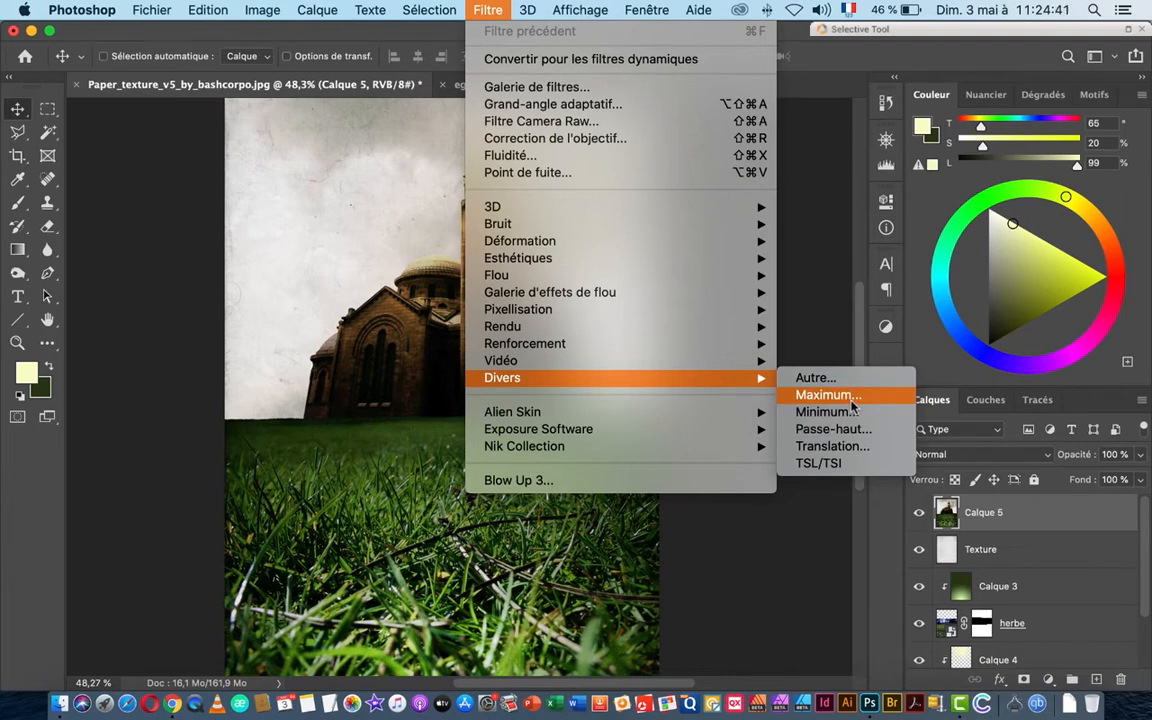
left_click(816, 378)
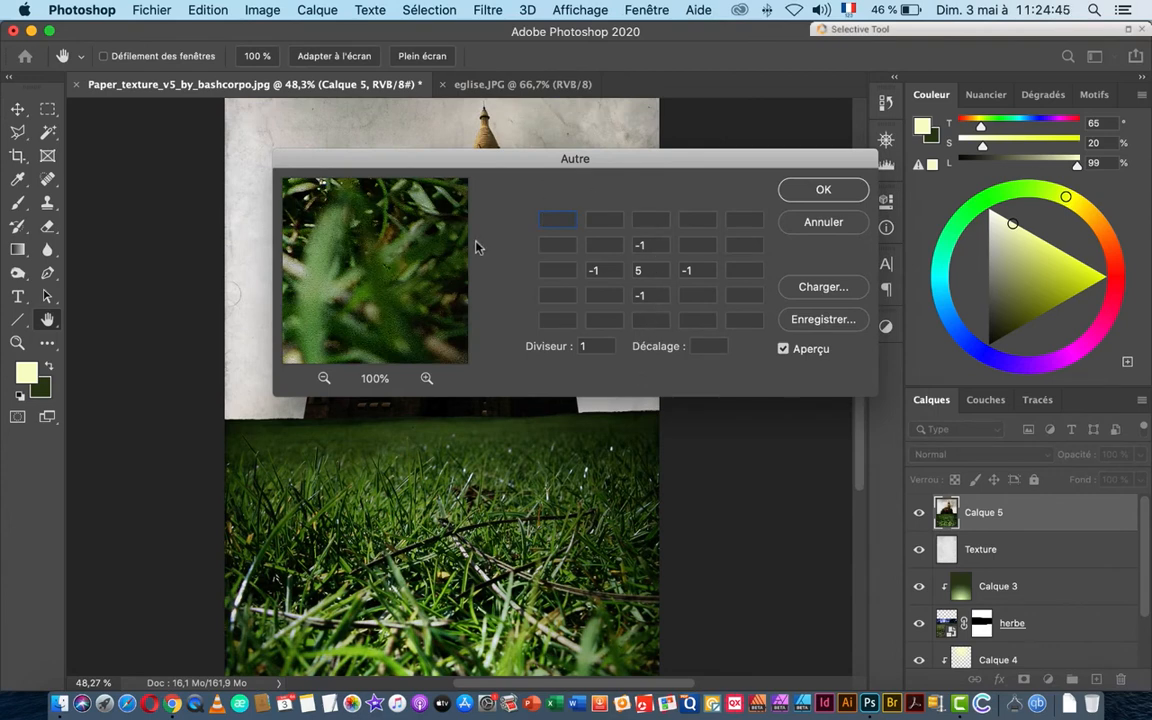
left_click_drag(488, 157, 399, 356)
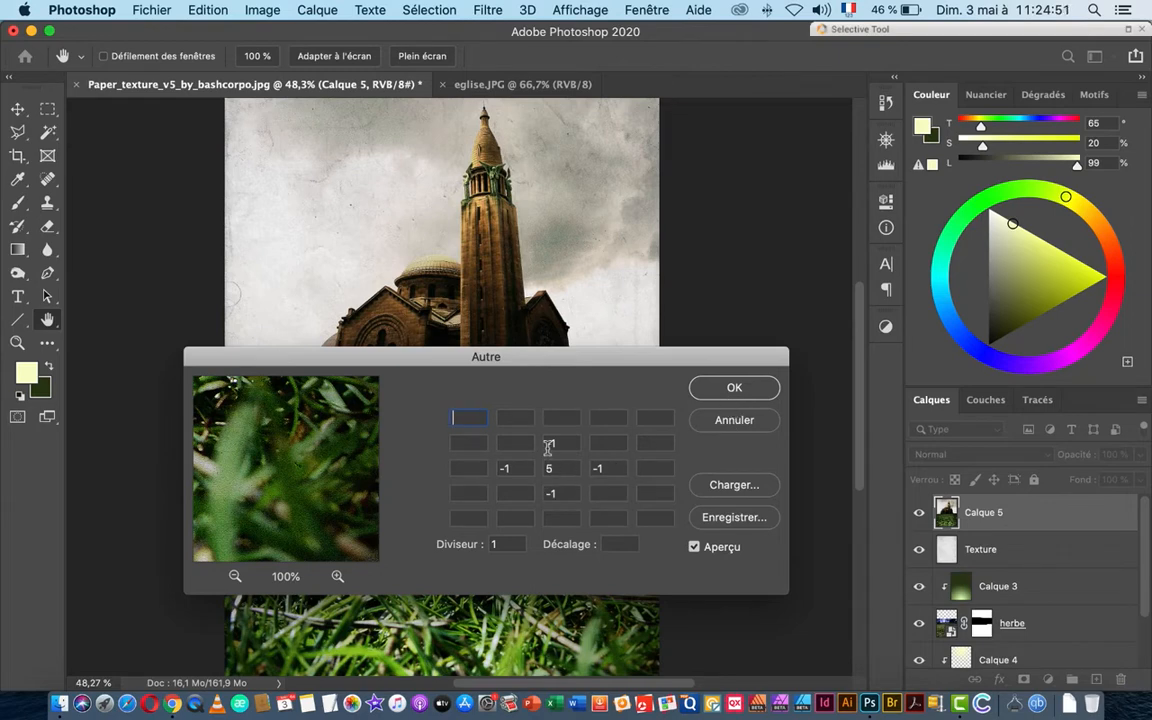
left_click_drag(300, 420, 310, 493)
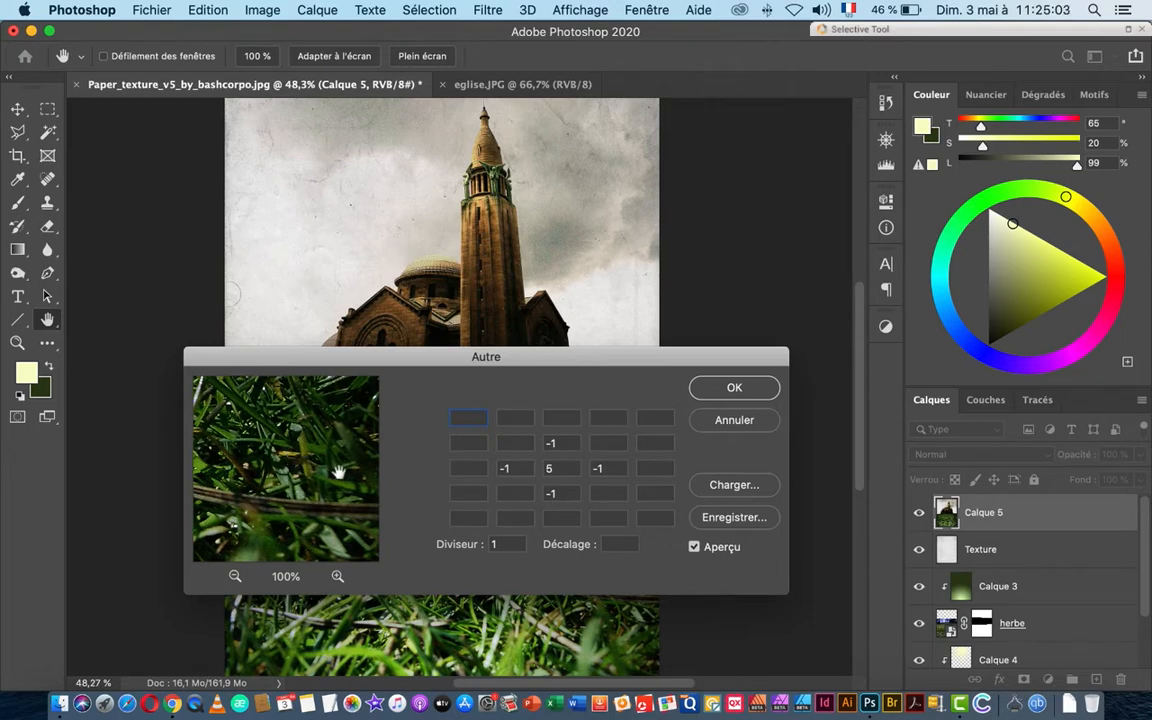
Step: Apply a custom kernel of 5 in the centre with -1 neighbours to sharpen Calque 5
left_click(569, 469)
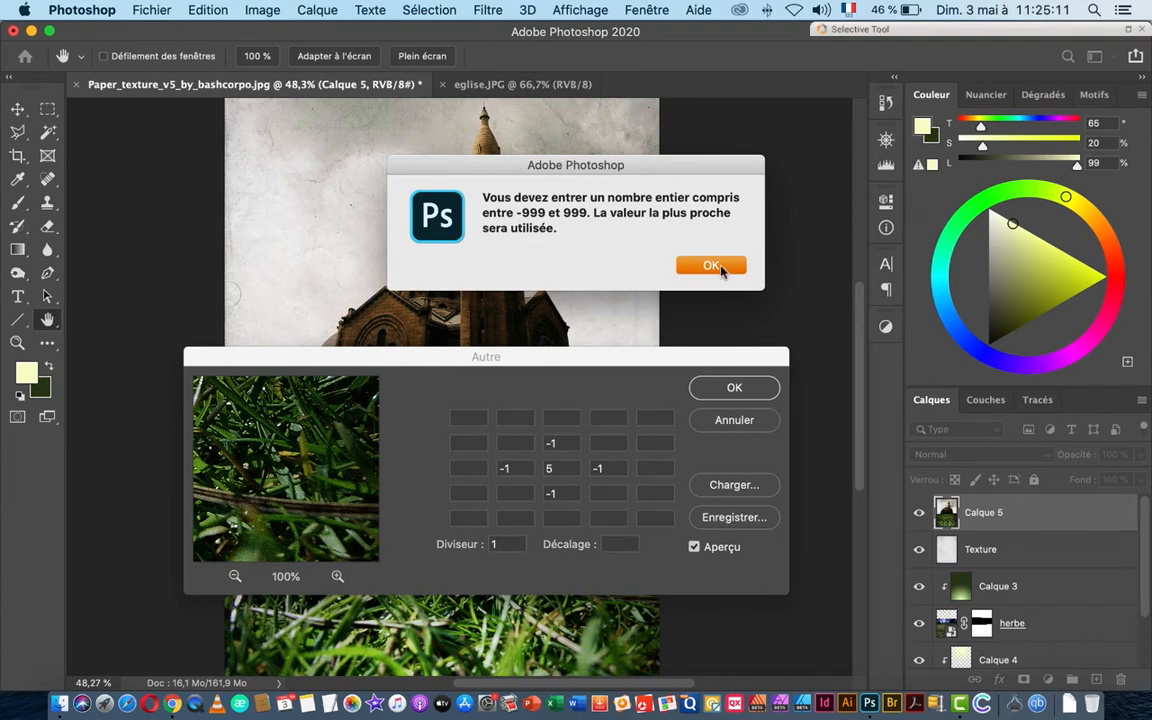
left_click(711, 266)
key("shift+Tab")
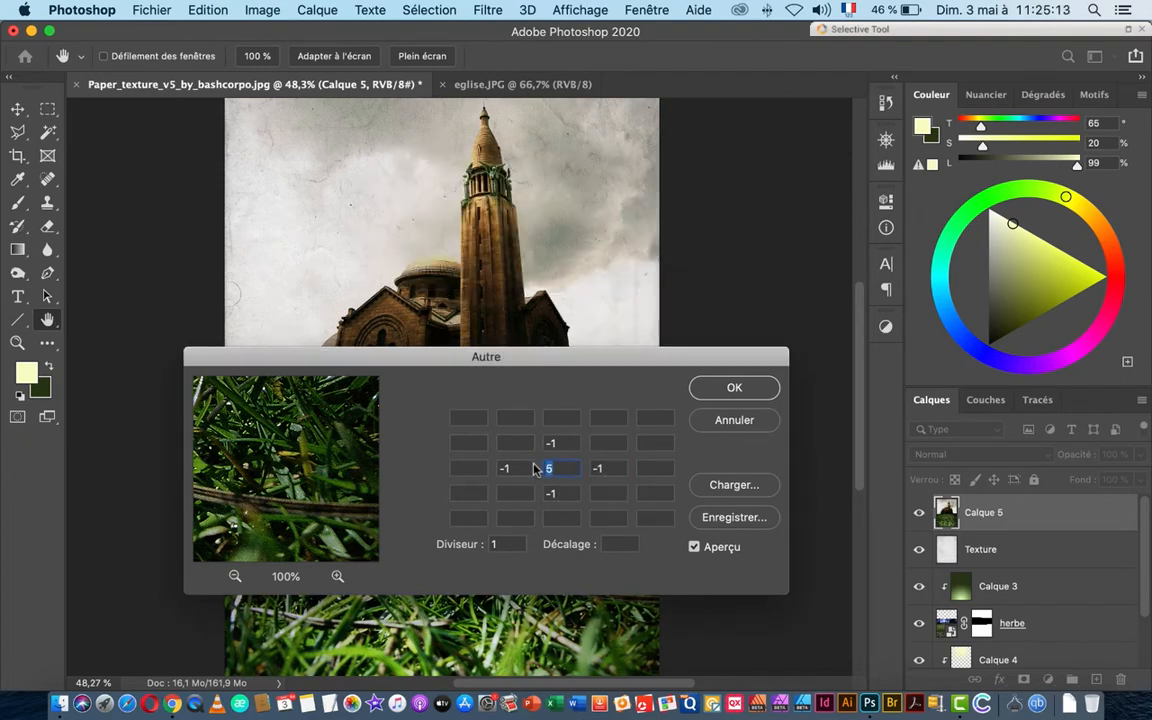
type("6")
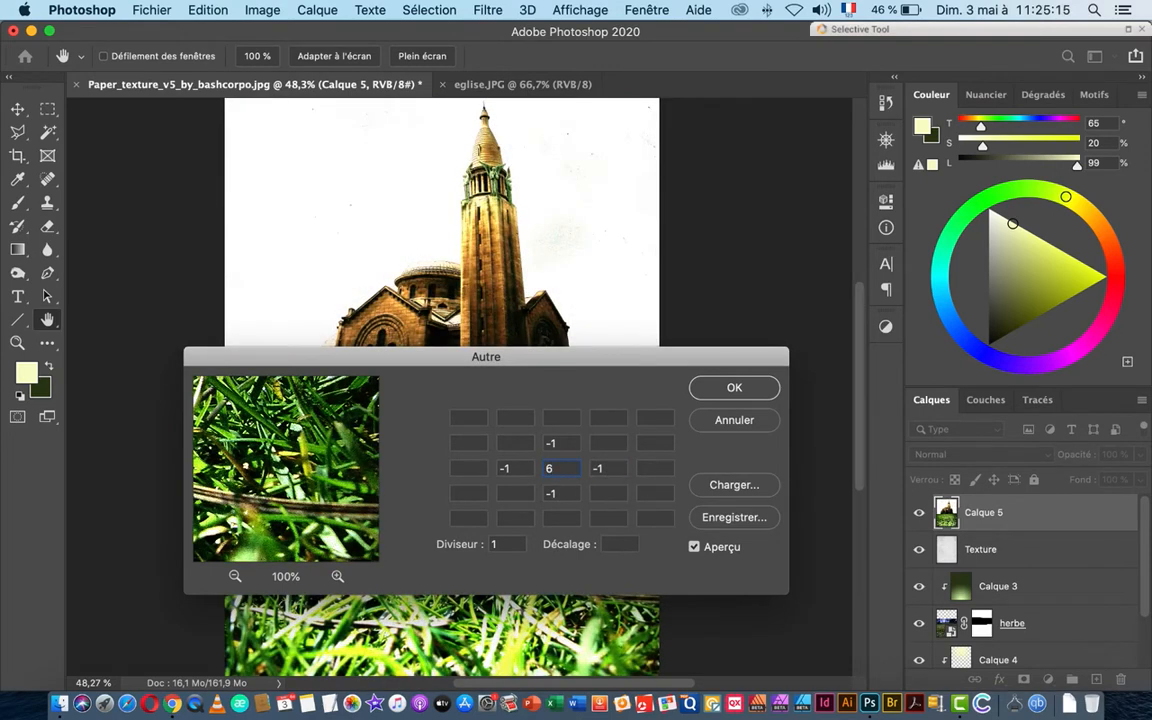
double_click(540, 469)
type("5")
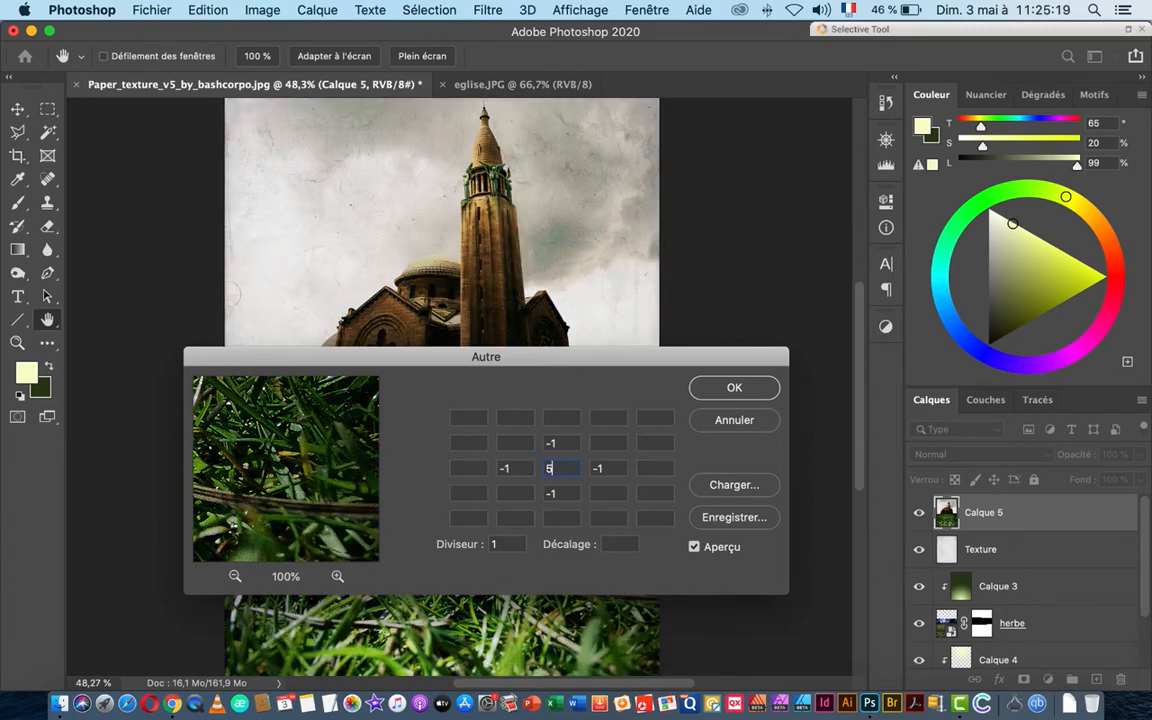
key("Tab")
left_click(726, 387)
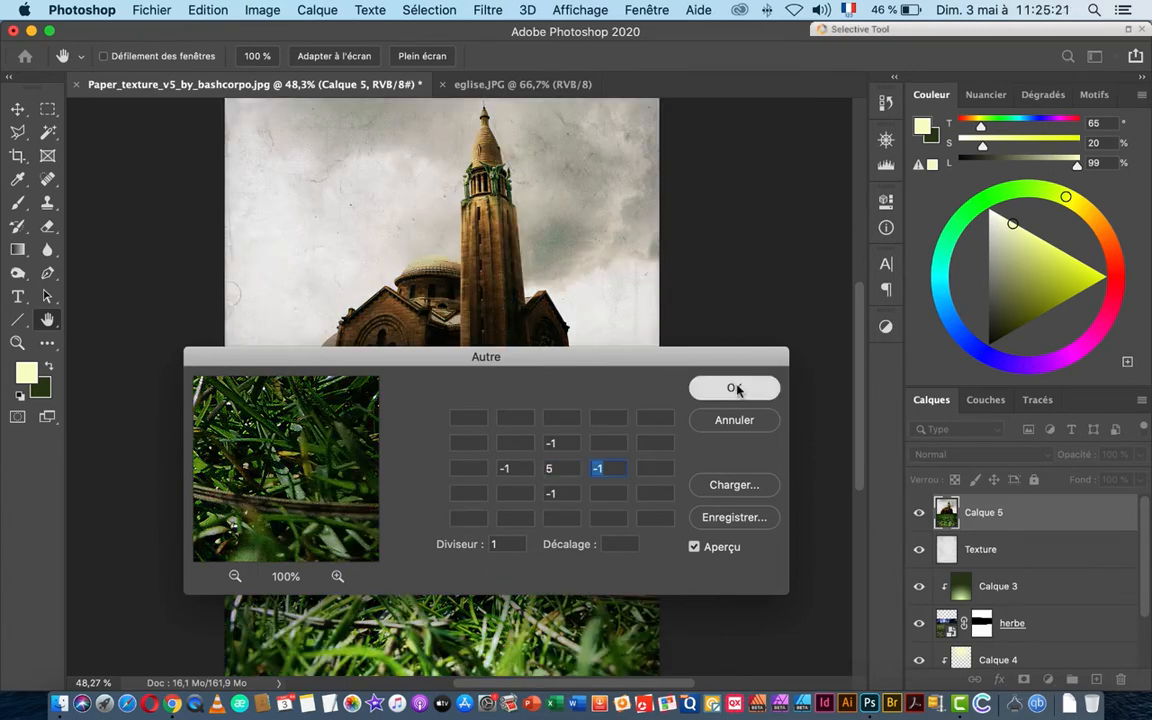
left_click_drag(480, 275, 722, 468)
left_click_drag(529, 505, 661, 316)
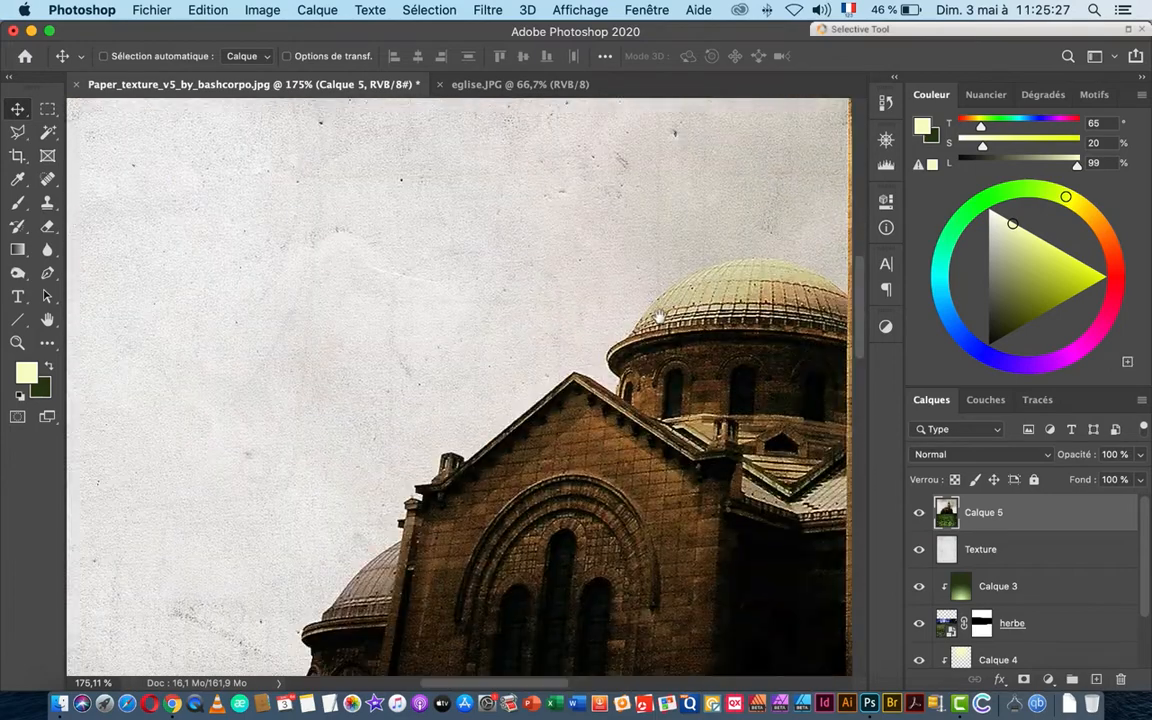
left_click_drag(602, 458, 524, 327)
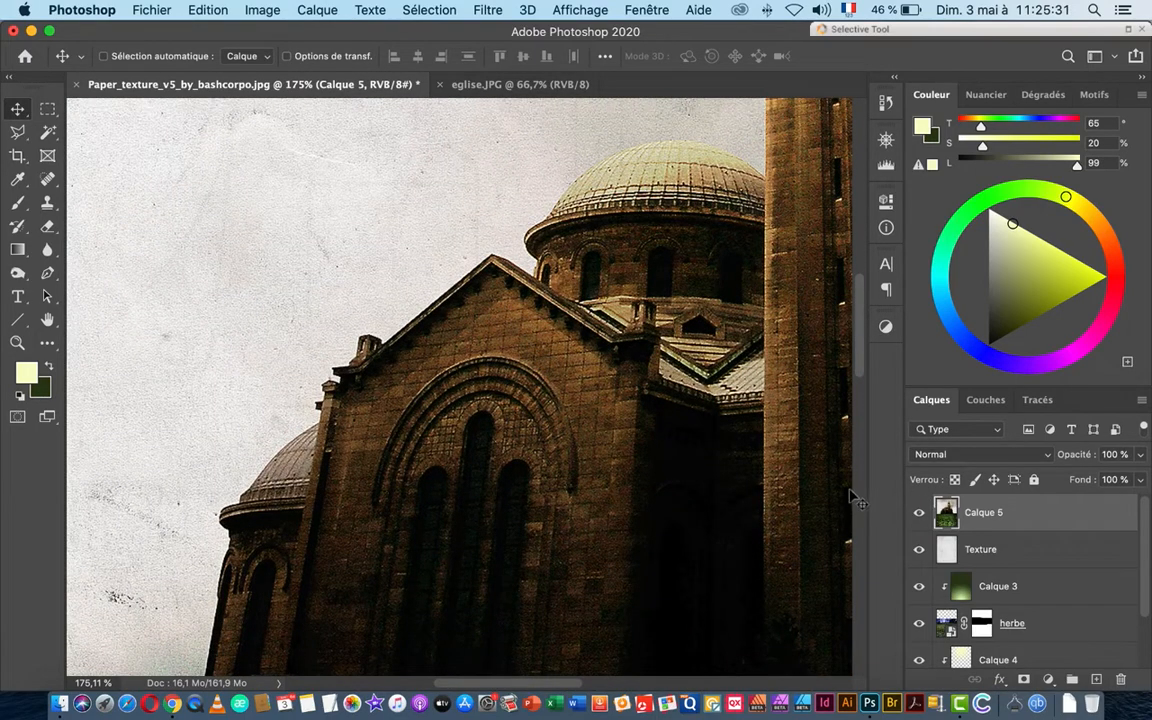
left_click(919, 514)
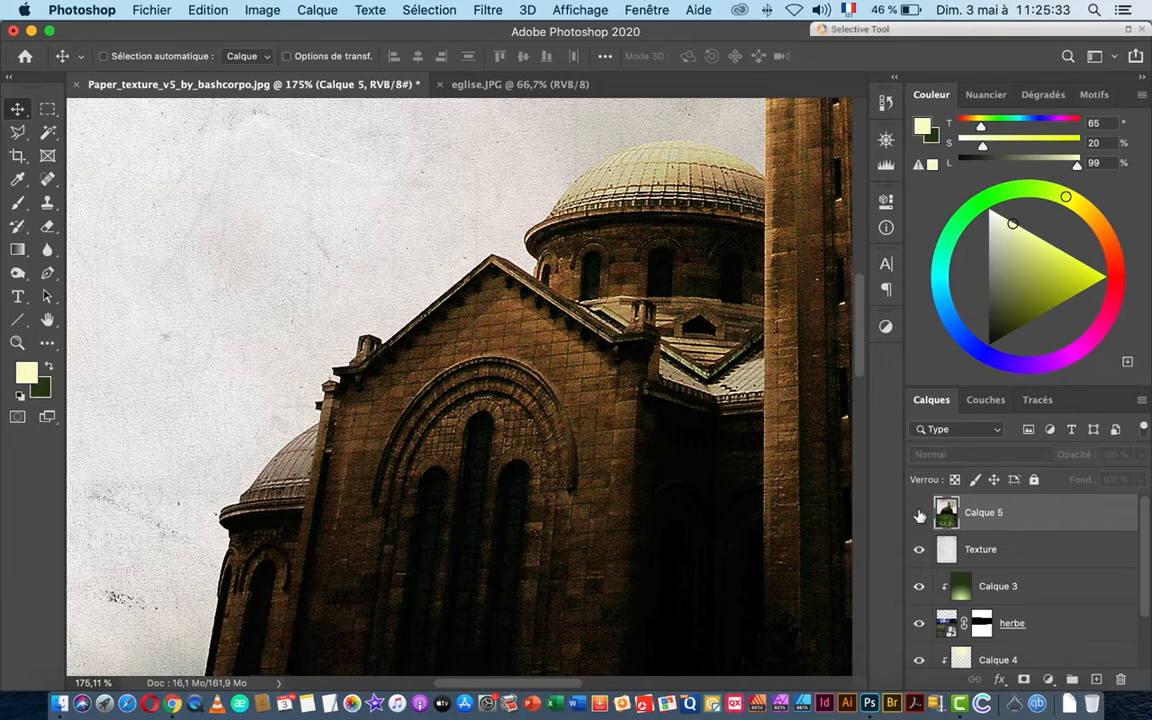
left_click(919, 514)
left_click(920, 514)
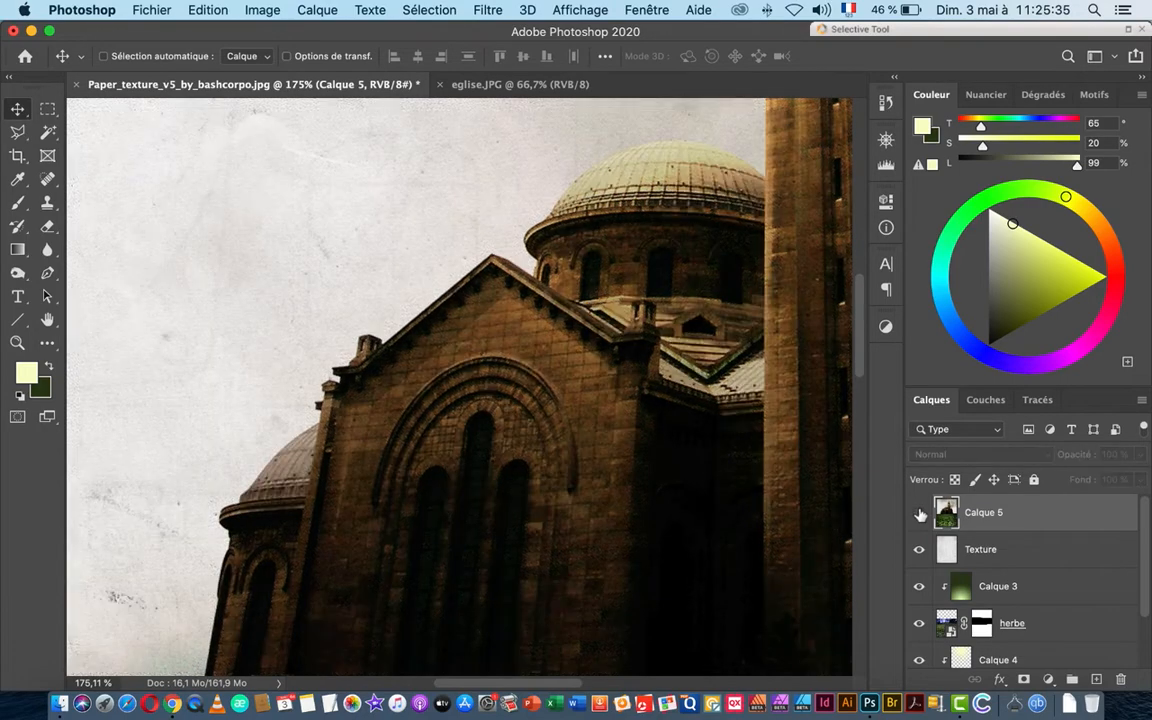
left_click(920, 514)
left_click(920, 514)
left_click(920, 514)
left_click(920, 514)
left_click(920, 514)
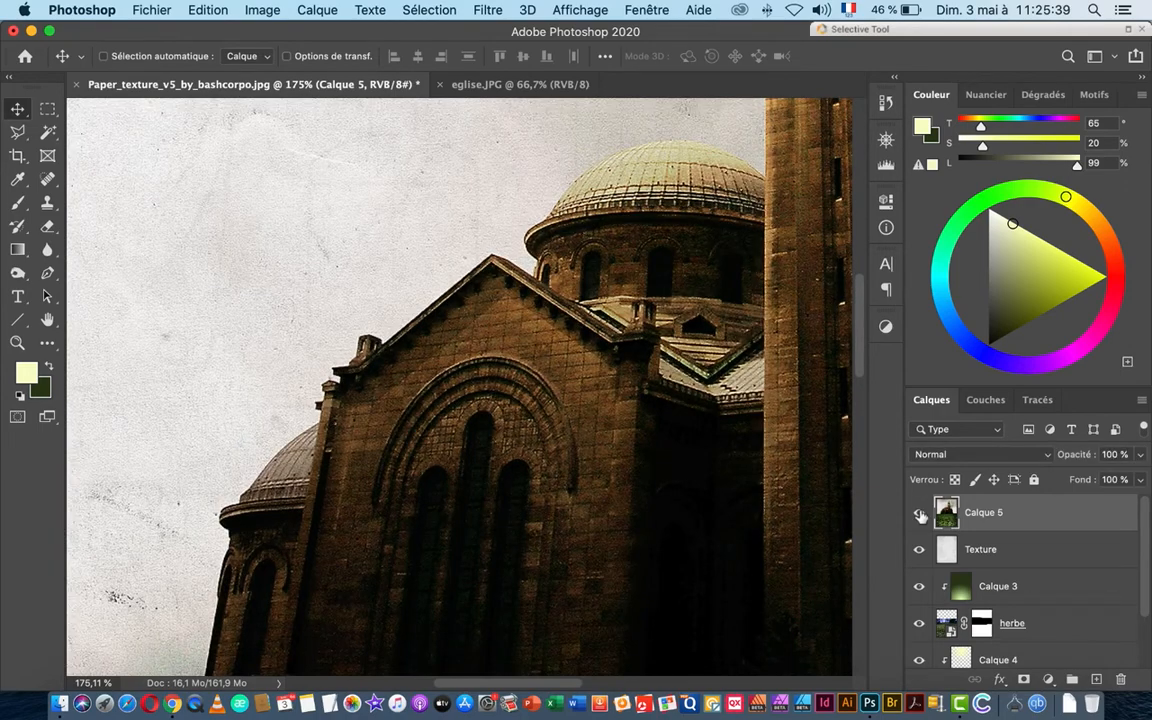
left_click(920, 514)
left_click(920, 514)
left_click_drag(656, 383, 530, 398)
left_click_drag(731, 448, 477, 335)
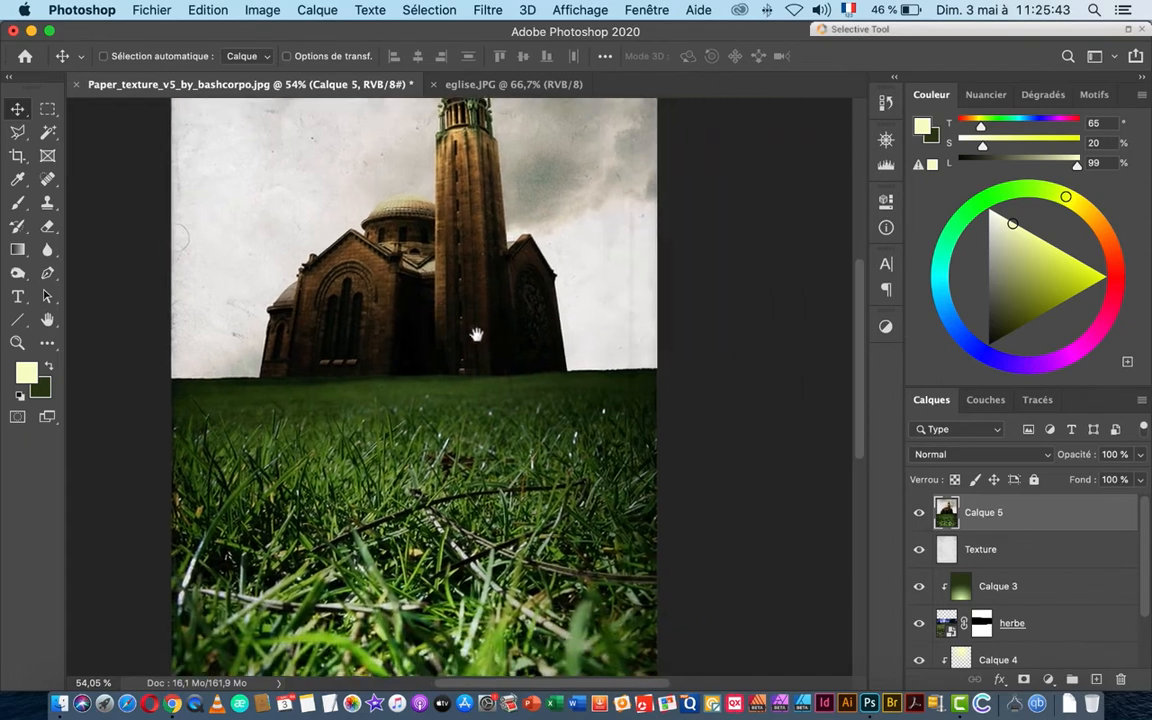
left_click_drag(494, 430, 527, 412)
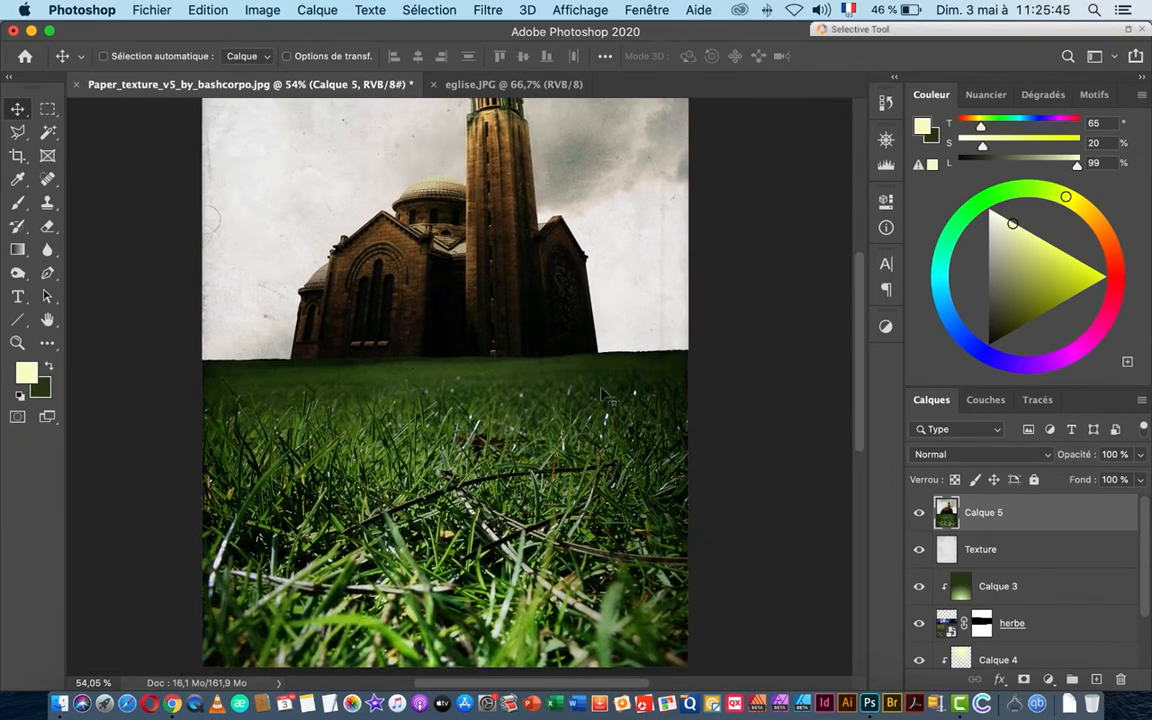
Step: Close the original eglise.JPG document and bring Finder to the front
left_click(437, 86)
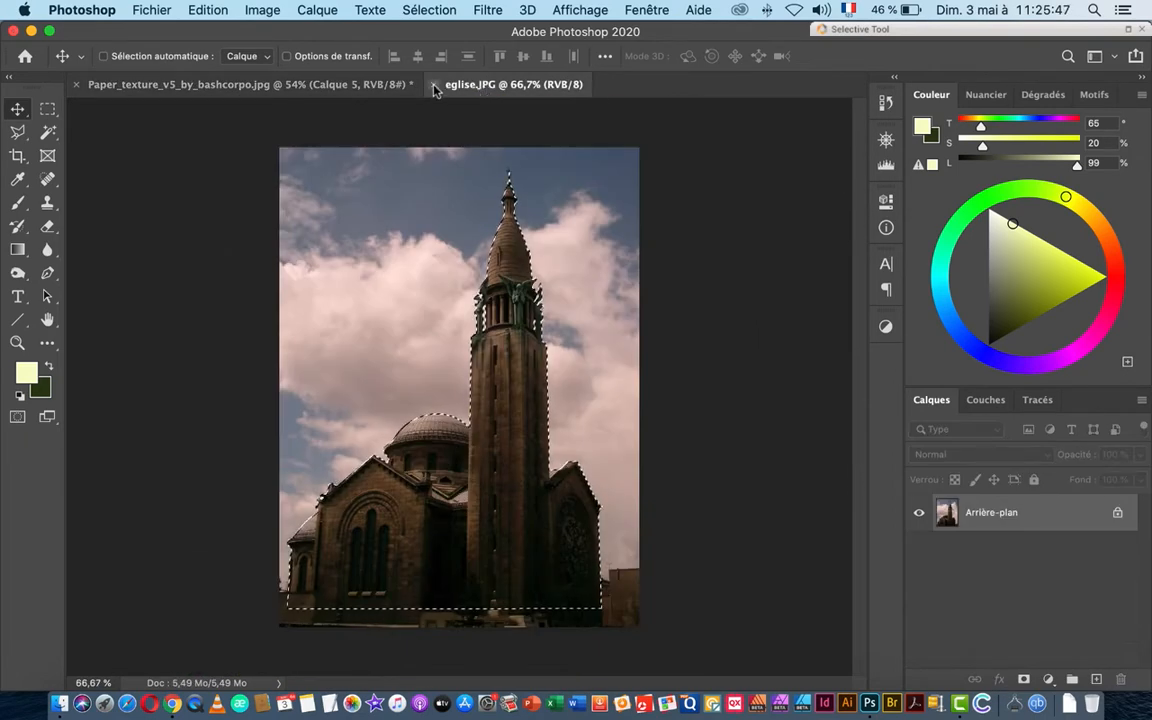
left_click(434, 86)
key("super+Tab")
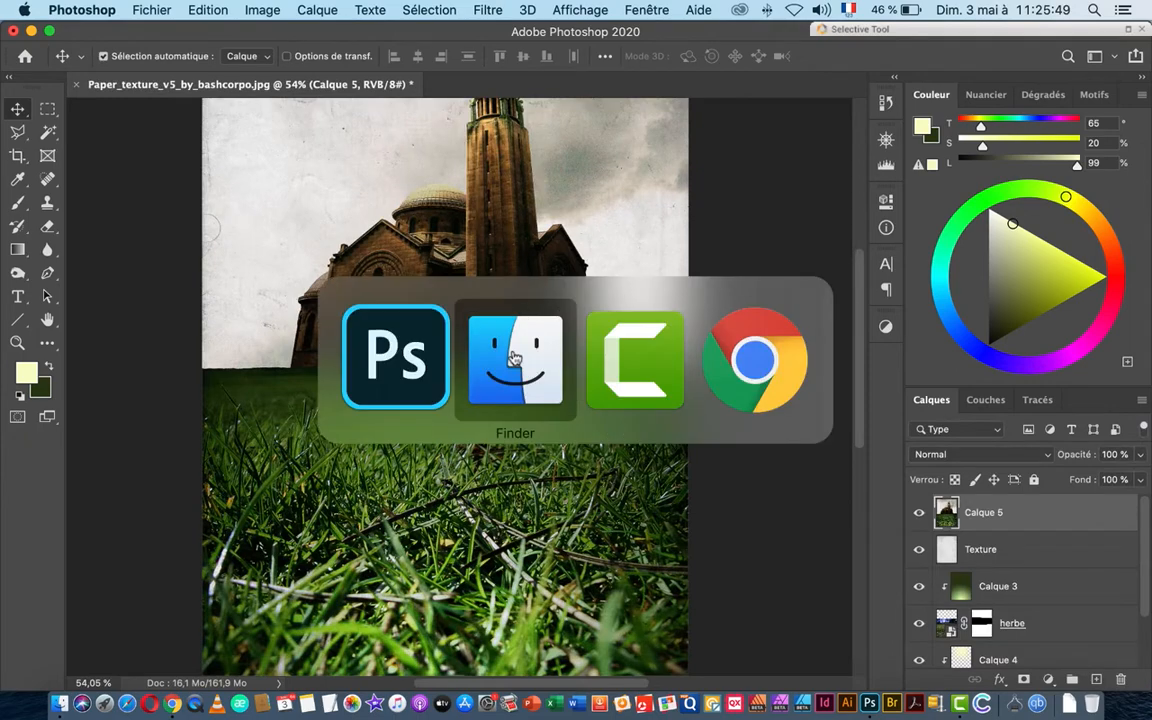
left_click(513, 358)
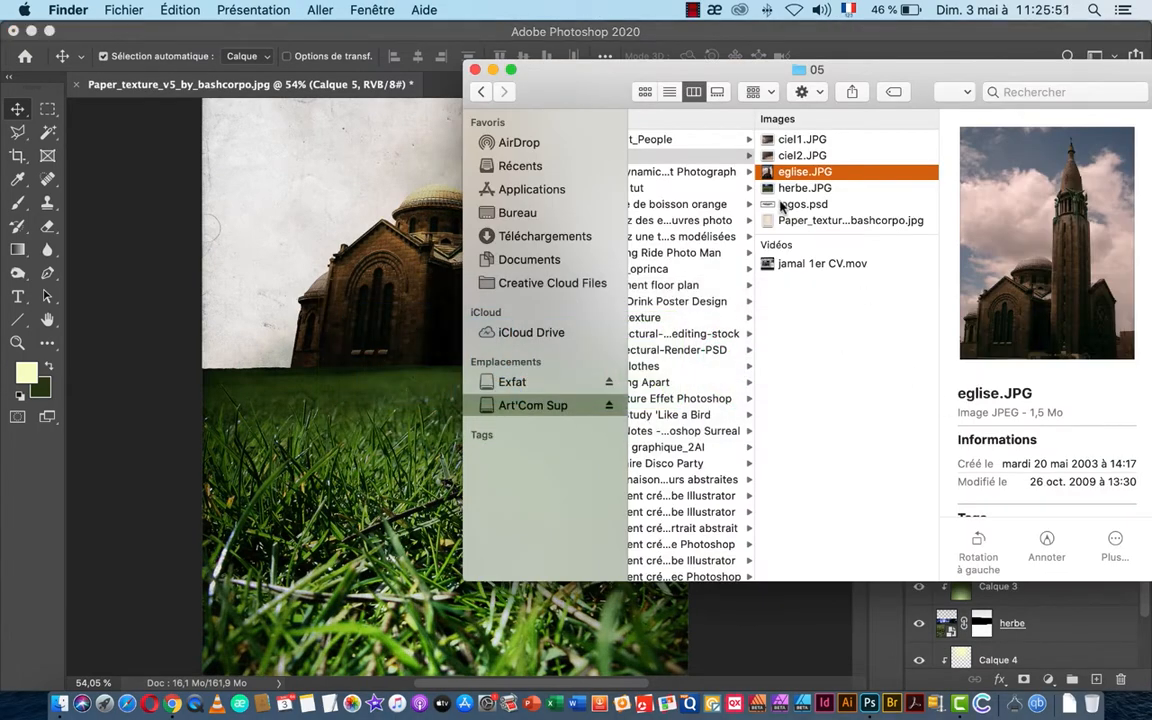
Step: Place logos.psd on the poster and centre the credits block along the bottom
left_click_drag(782, 205, 405, 465)
scroll(495, 420, "down", 3)
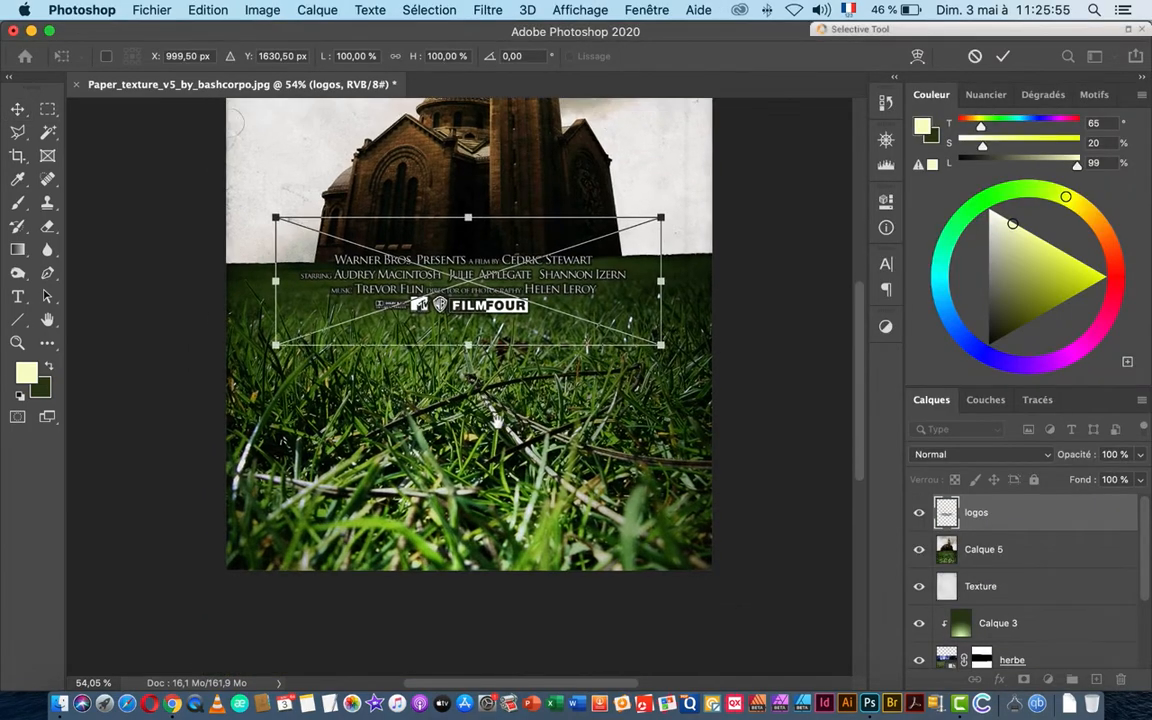
left_click_drag(445, 260, 454, 499)
left_click_drag(514, 478, 523, 478)
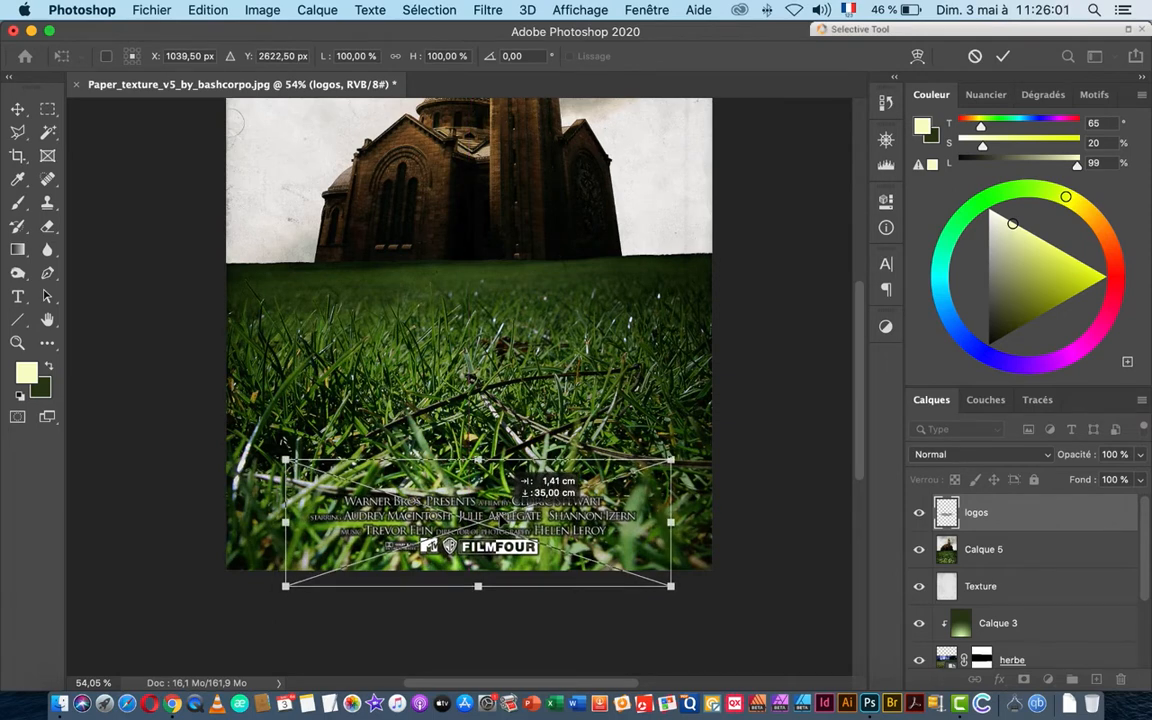
left_click_drag(523, 478, 515, 468)
key("Return")
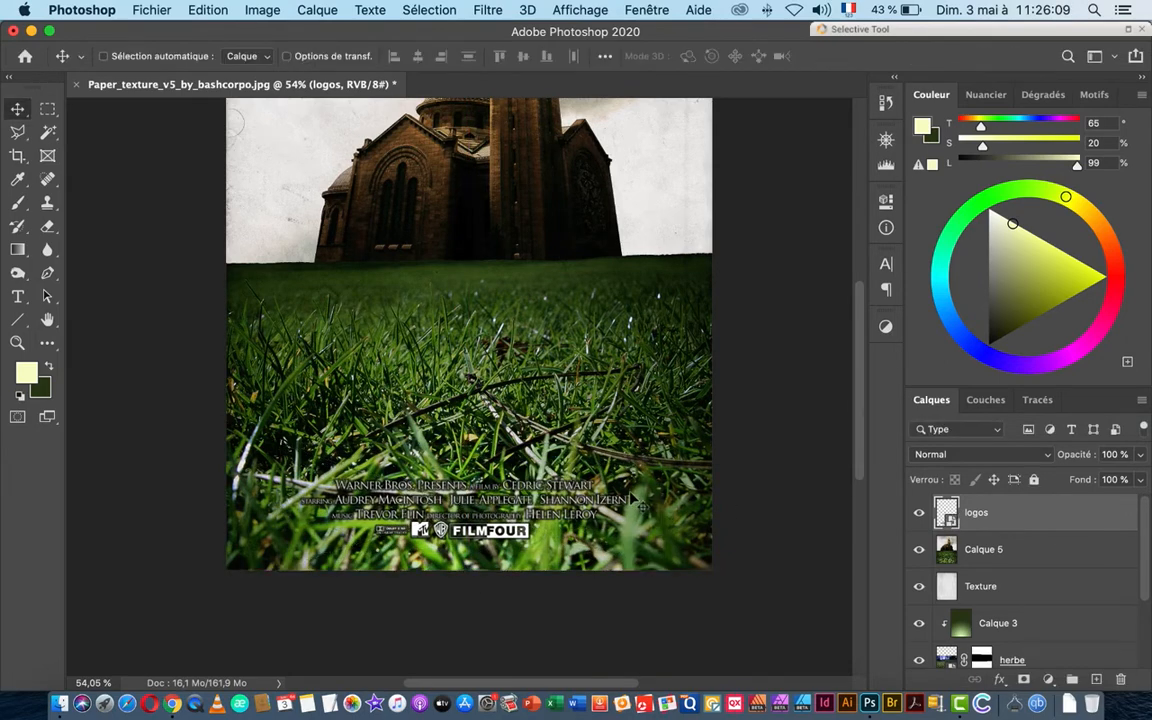
scroll(507, 360, "up", 5)
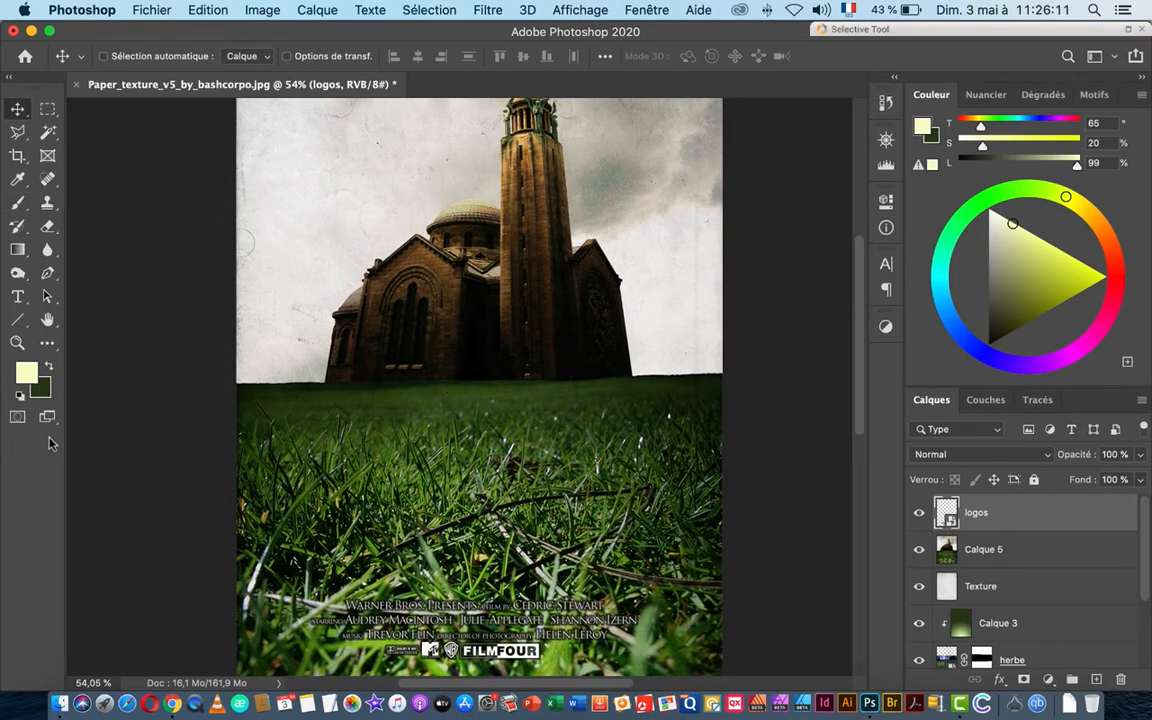
Step: Make white the foreground colour and pick the Horizontal Type tool
left_click(20, 398)
key("x")
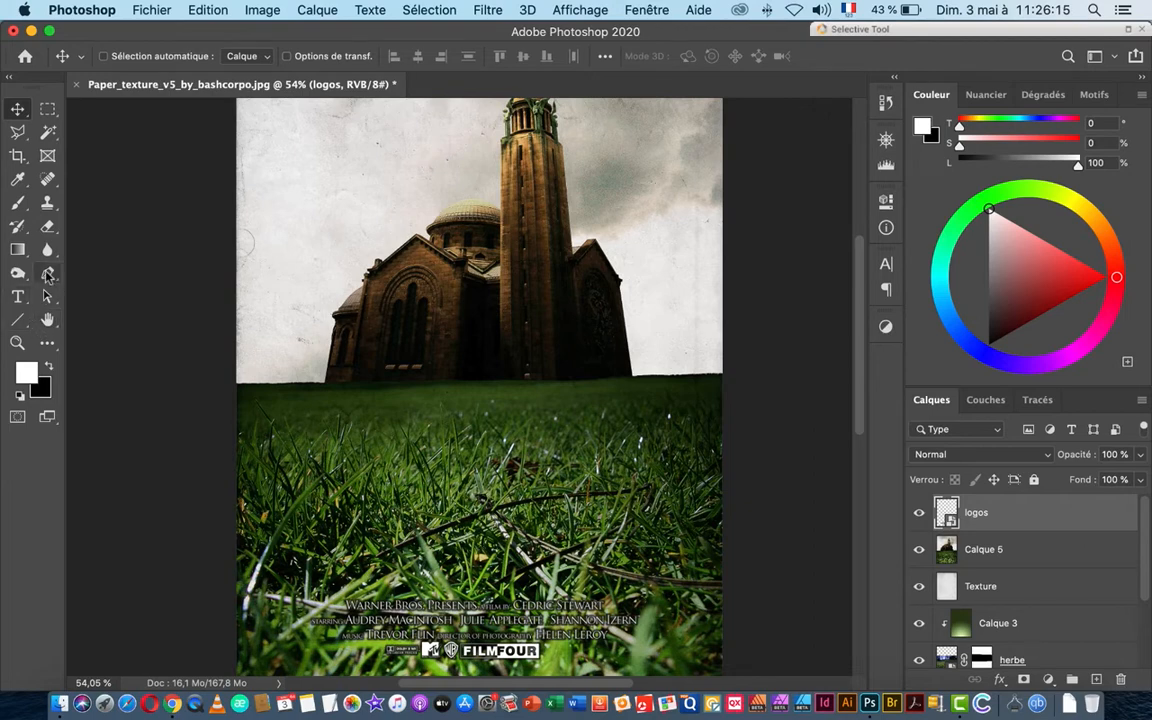
left_click(17, 296)
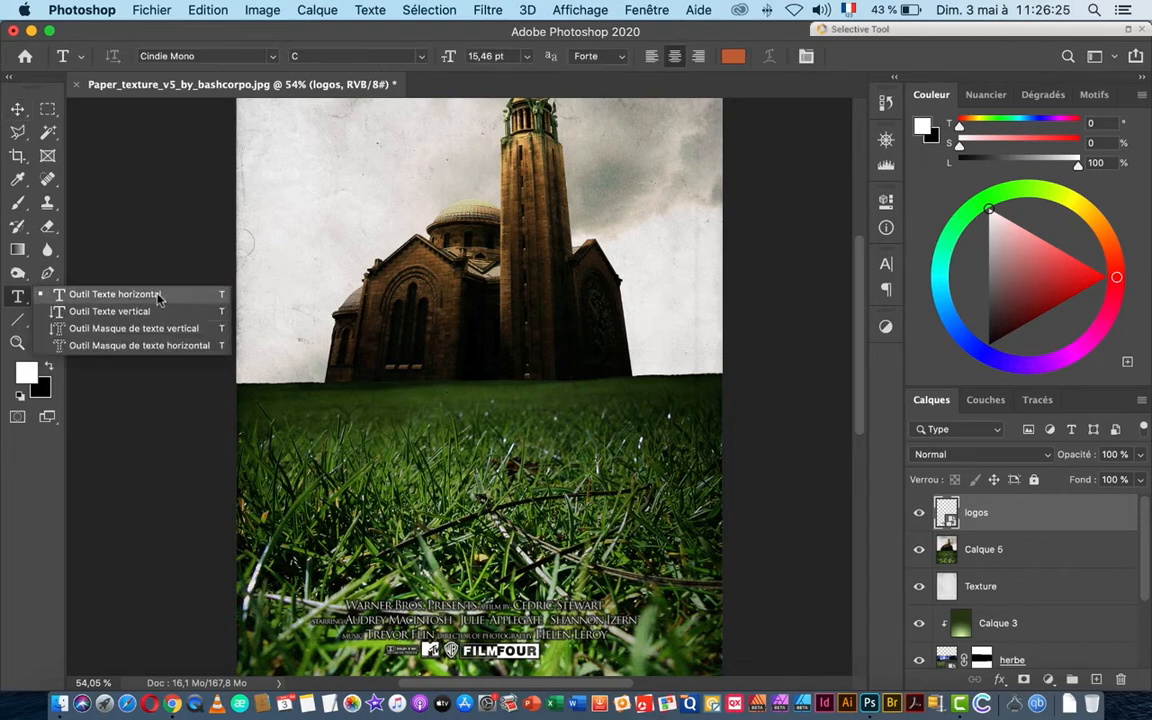
left_click(113, 294)
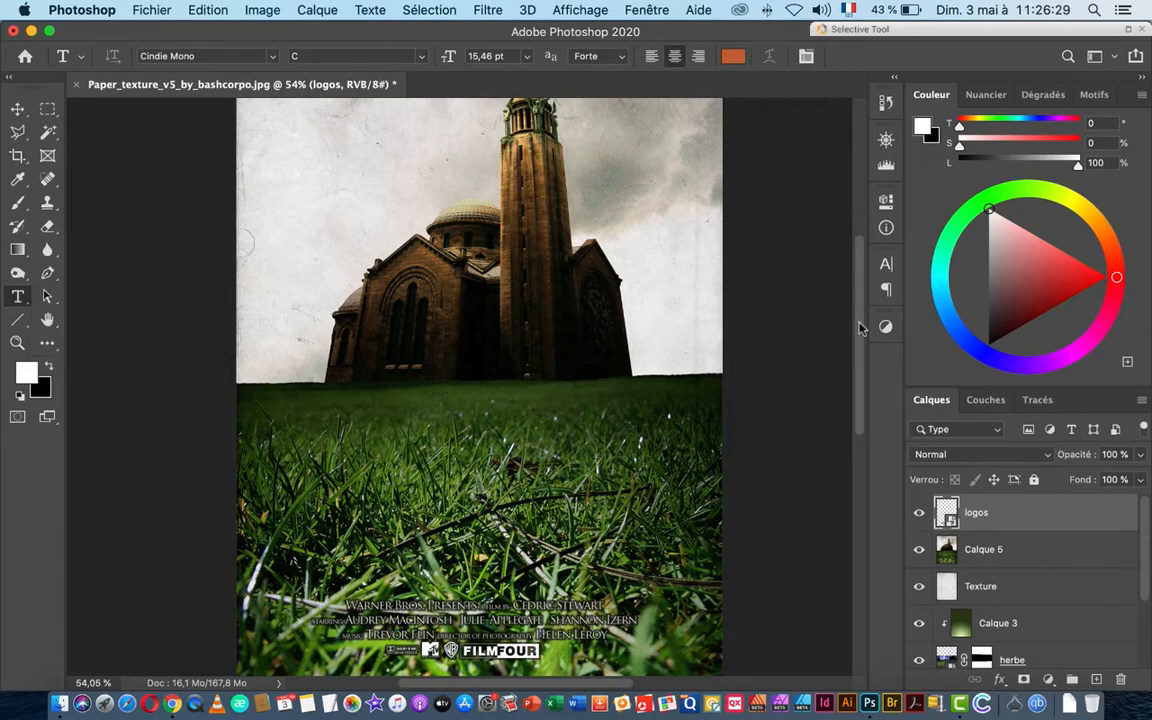
Step: Set the text font to Abril Fatface with an almost pure white colour
left_click(886, 264)
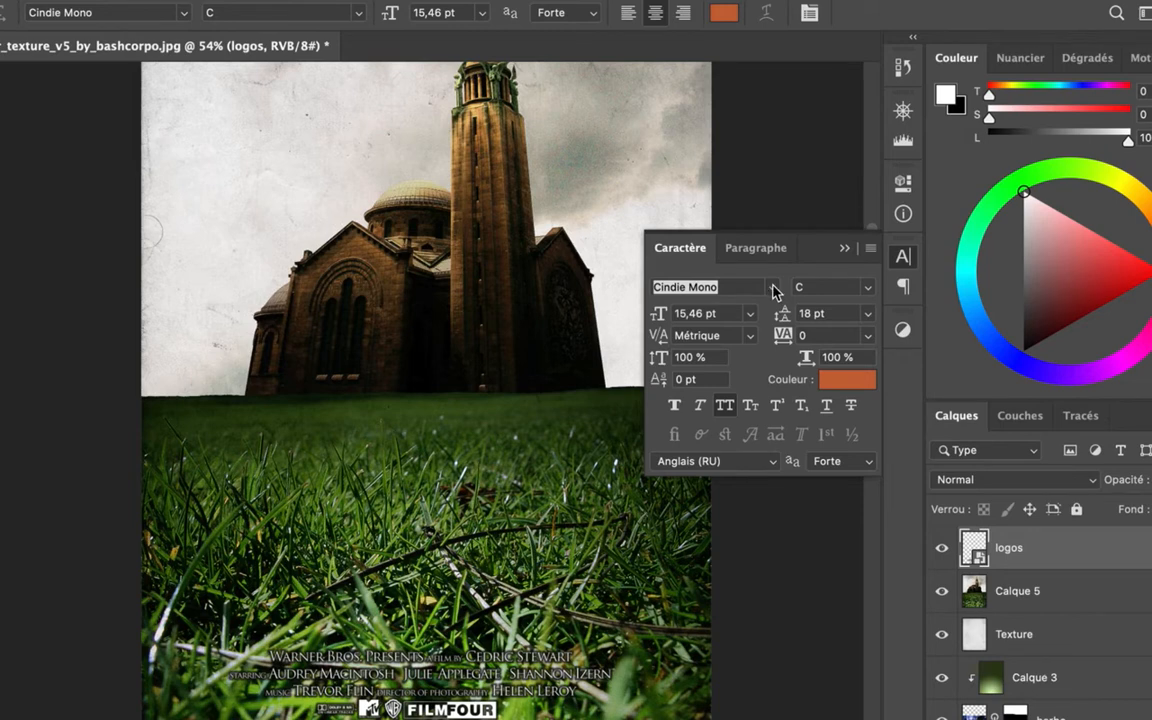
left_click(772, 288)
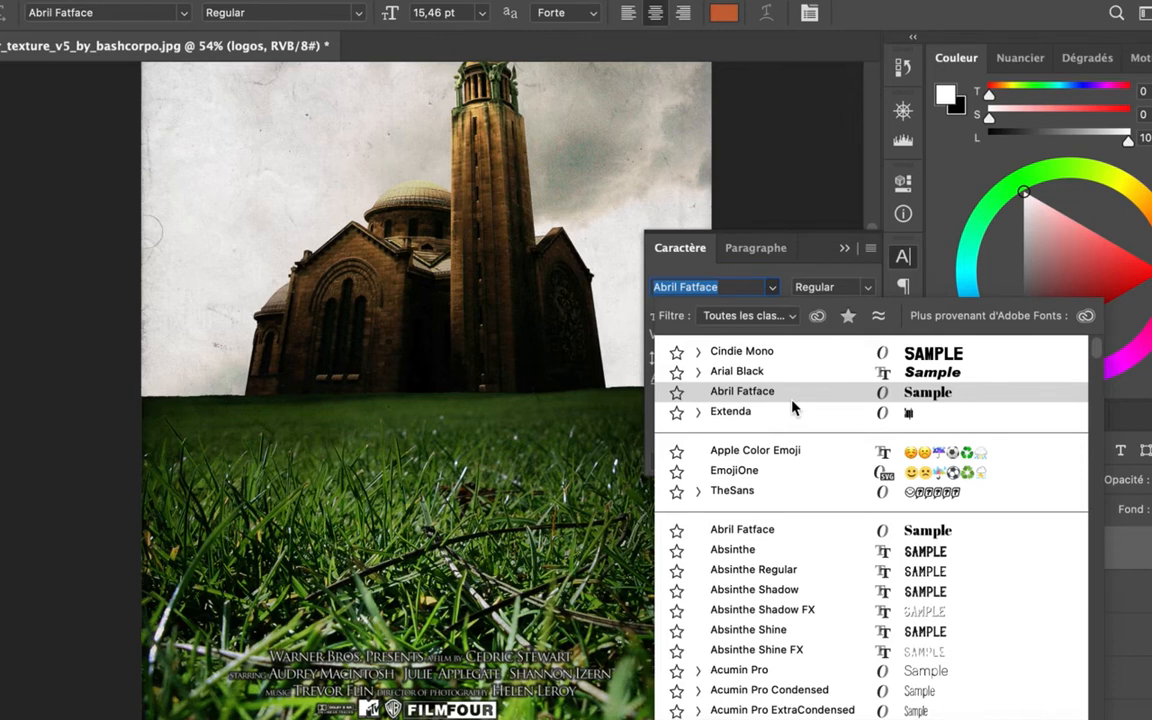
left_click(790, 401)
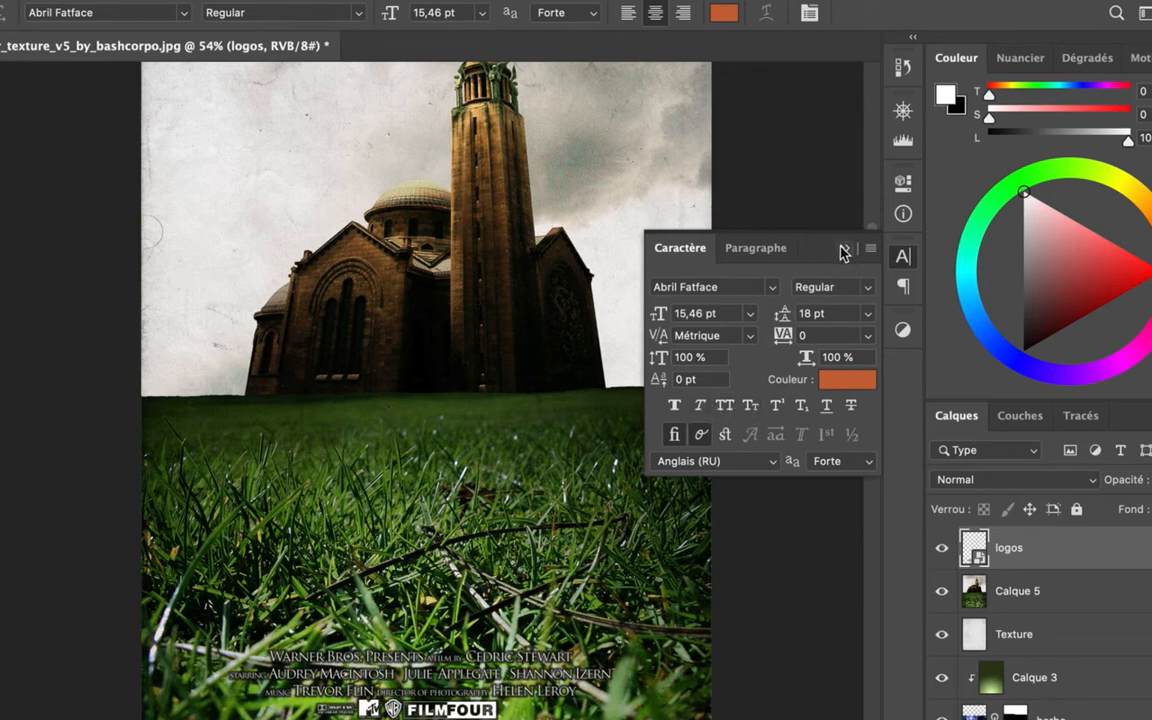
left_click(838, 385)
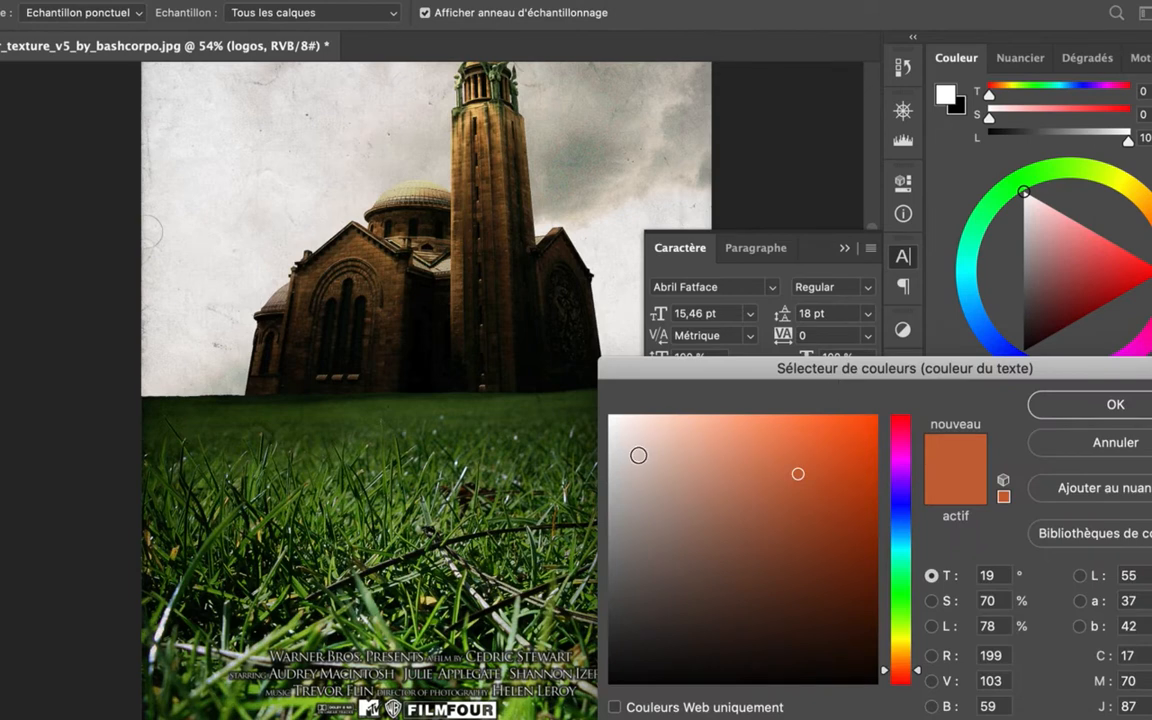
left_click(611, 424)
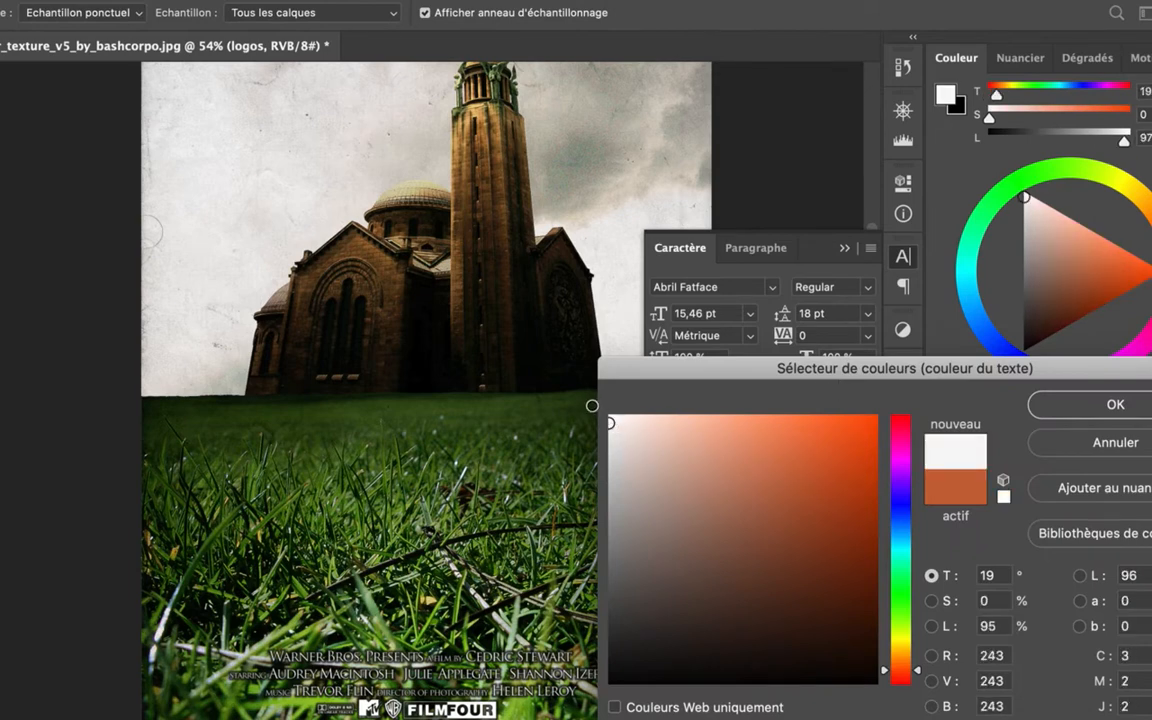
left_click(614, 416)
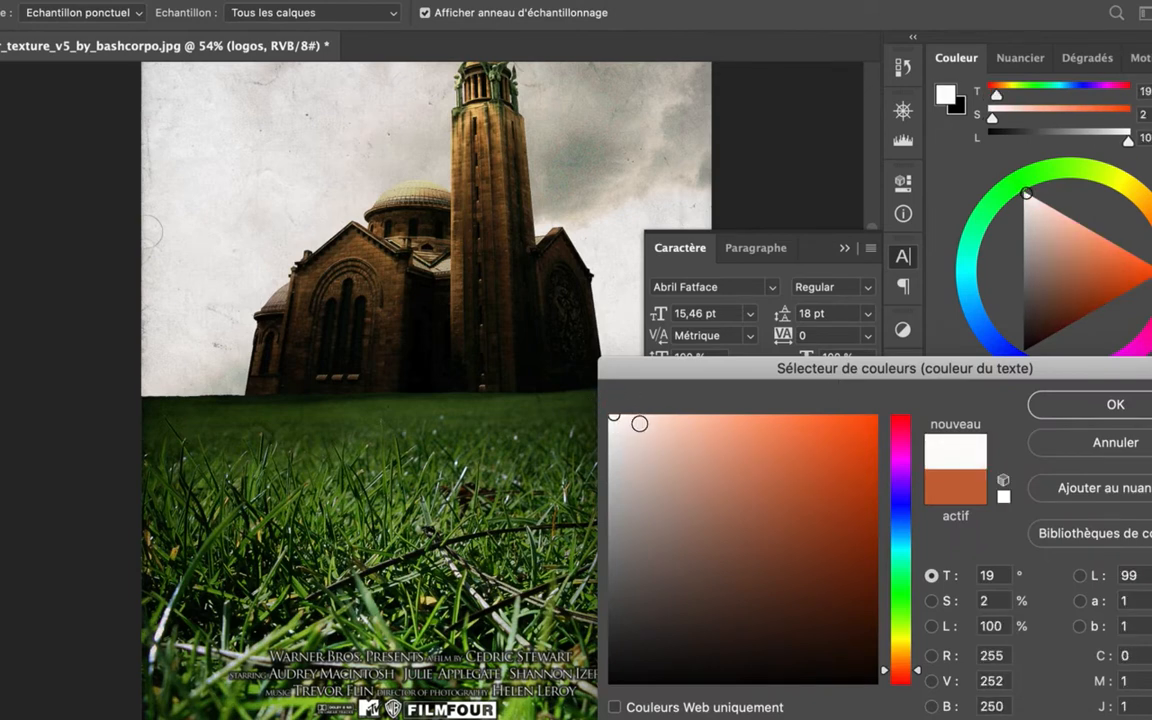
left_click(1038, 404)
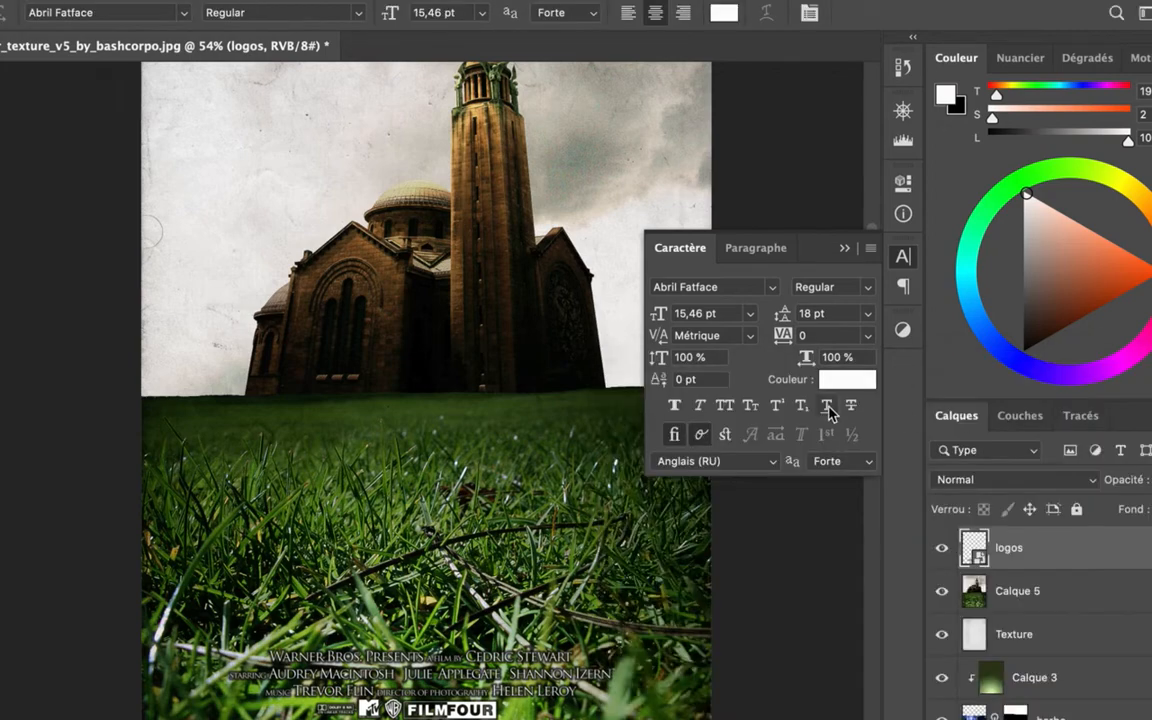
left_click(844, 248)
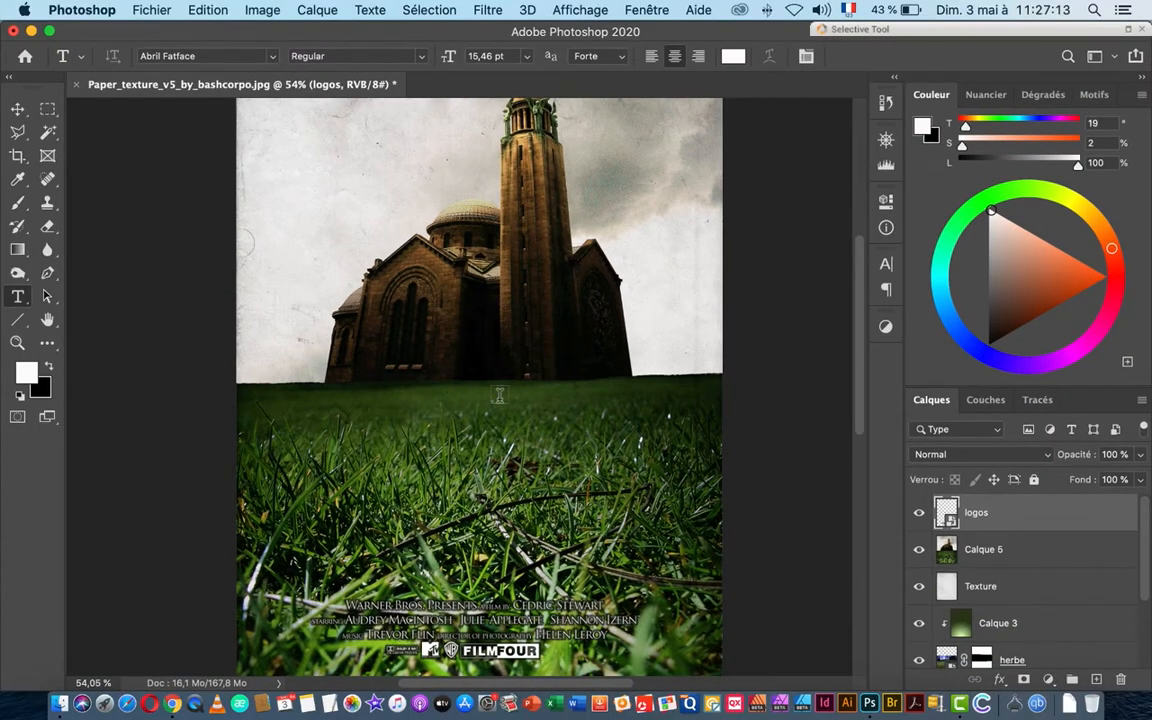
Step: Start a text line below the church, trying sizes of 40, 60 and 72 pt
left_click(475, 56)
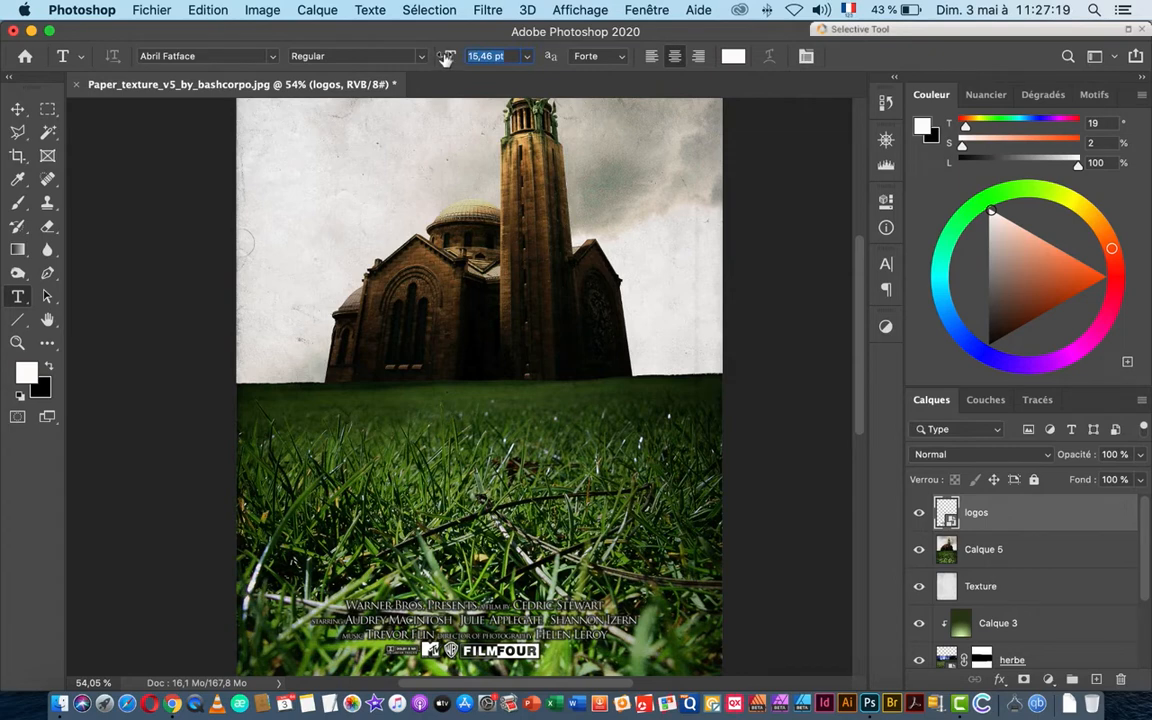
type("40")
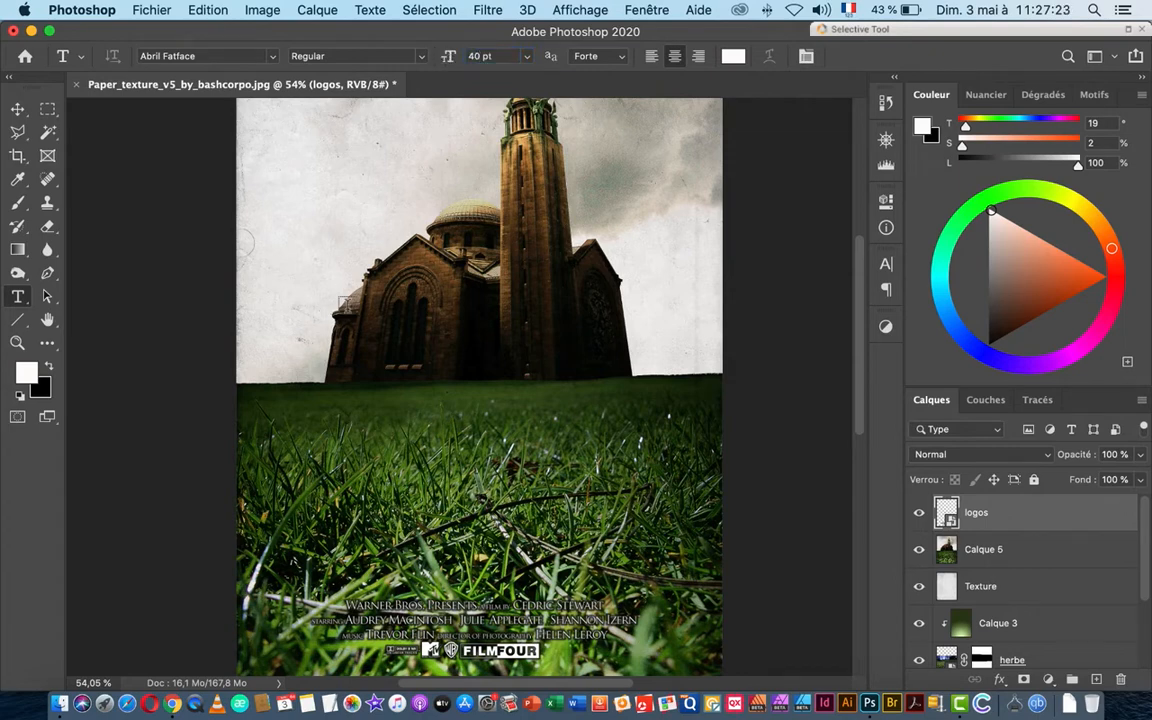
left_click(462, 411)
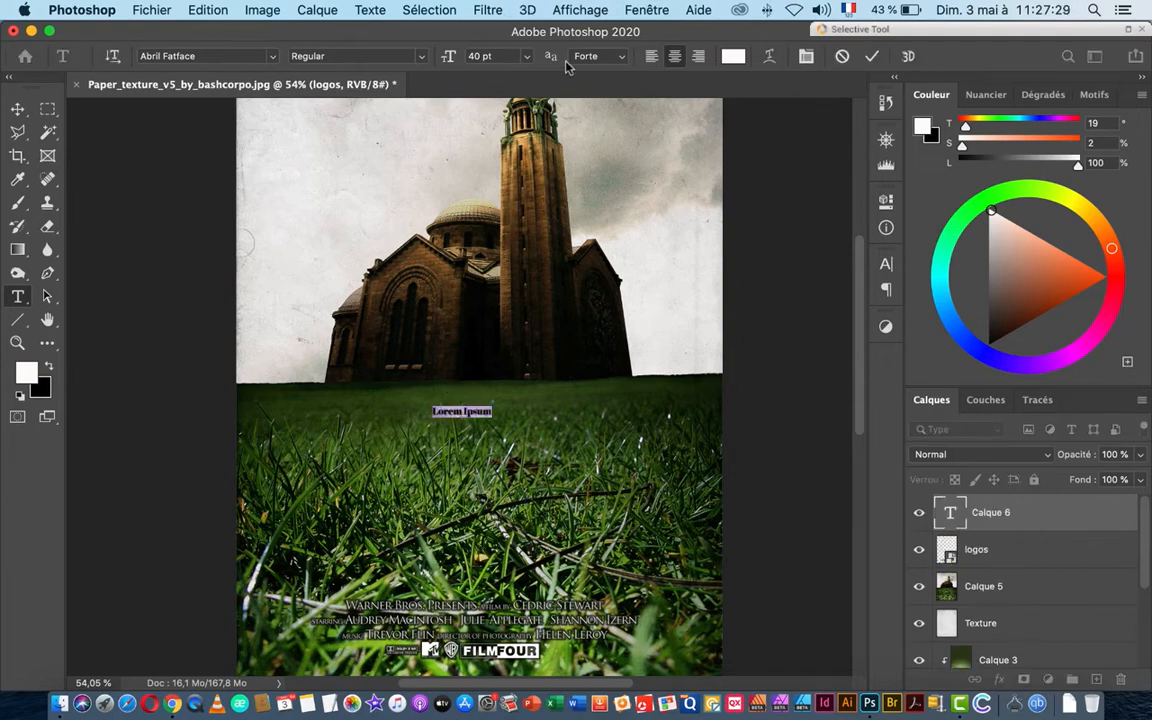
left_click(442, 58)
left_click(526, 56)
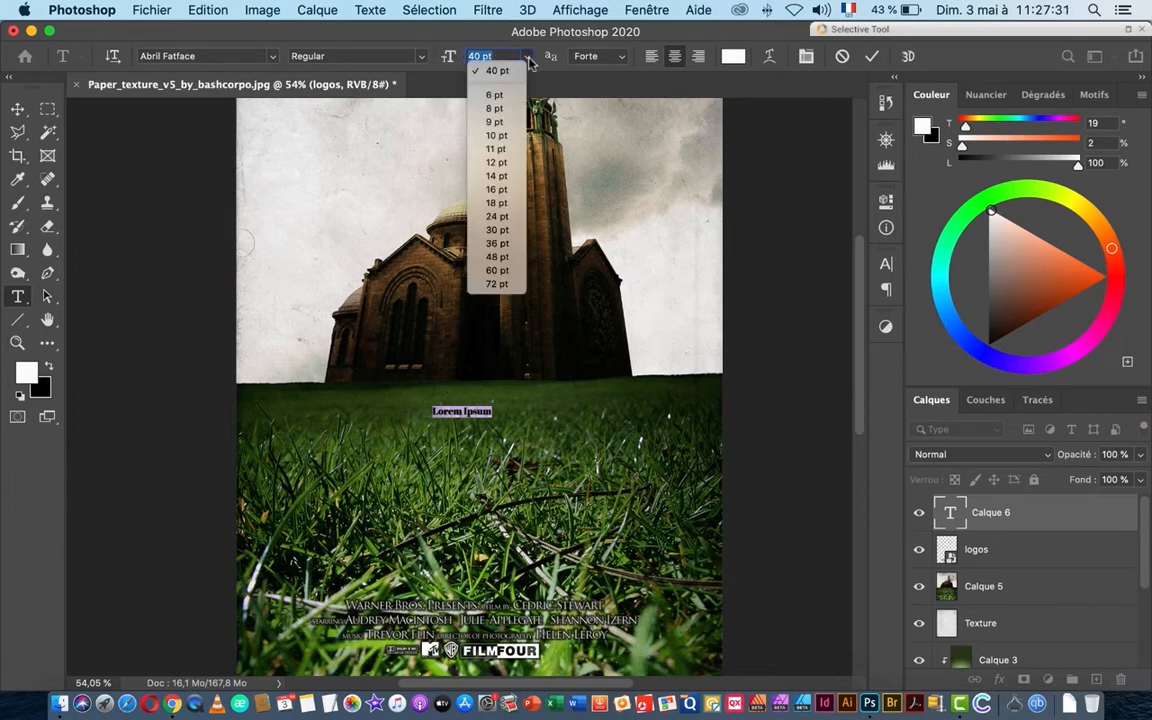
left_click(500, 270)
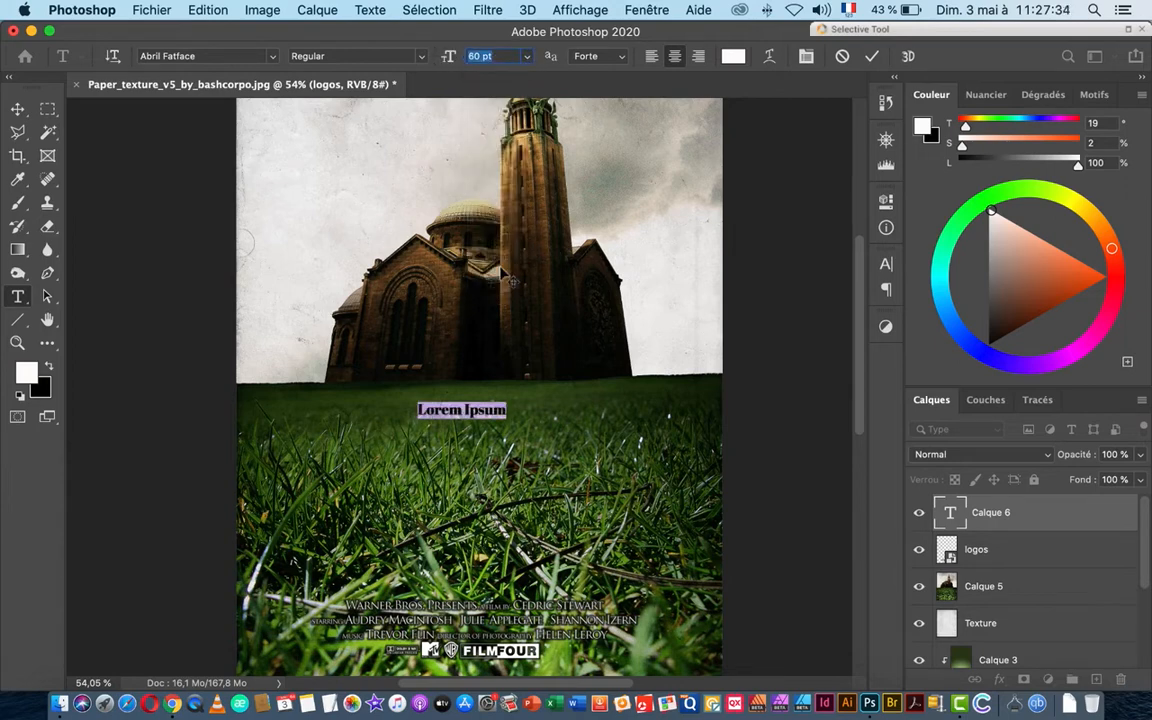
left_click(526, 56)
left_click(497, 284)
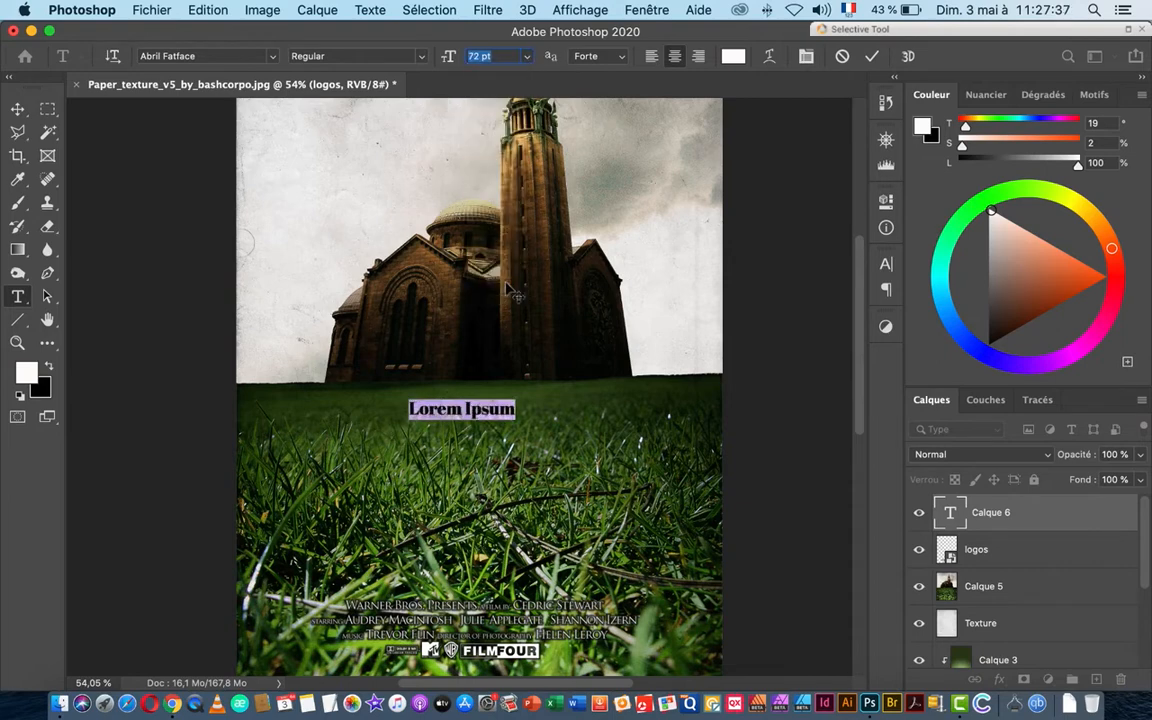
Step: Increase the text size to 120 pt, then to 150 pt
left_click(887, 265)
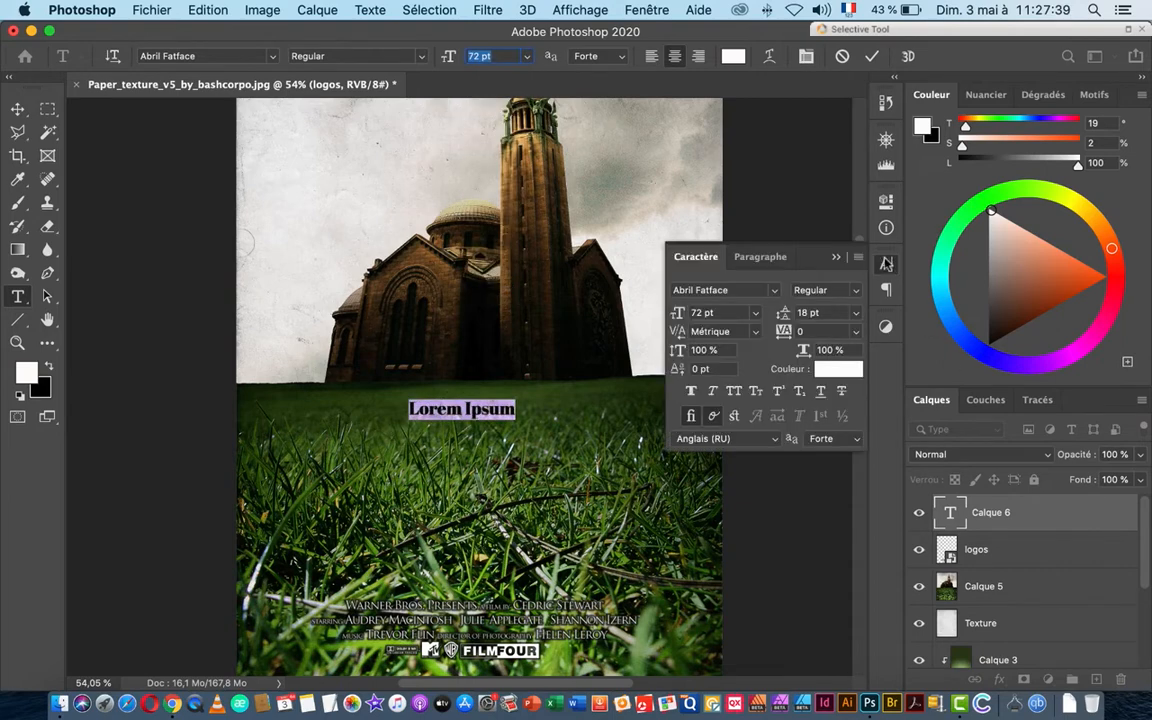
left_click(743, 312)
type("120")
key("Return")
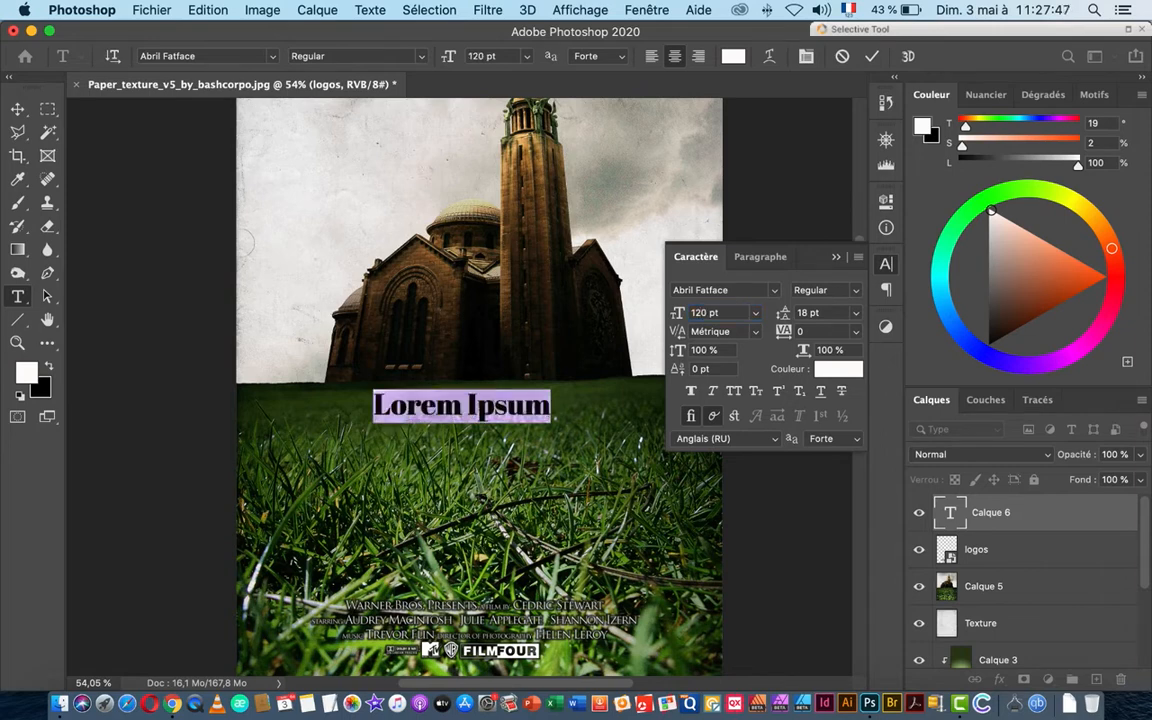
left_click_drag(730, 312, 651, 308)
type("150")
key("Return")
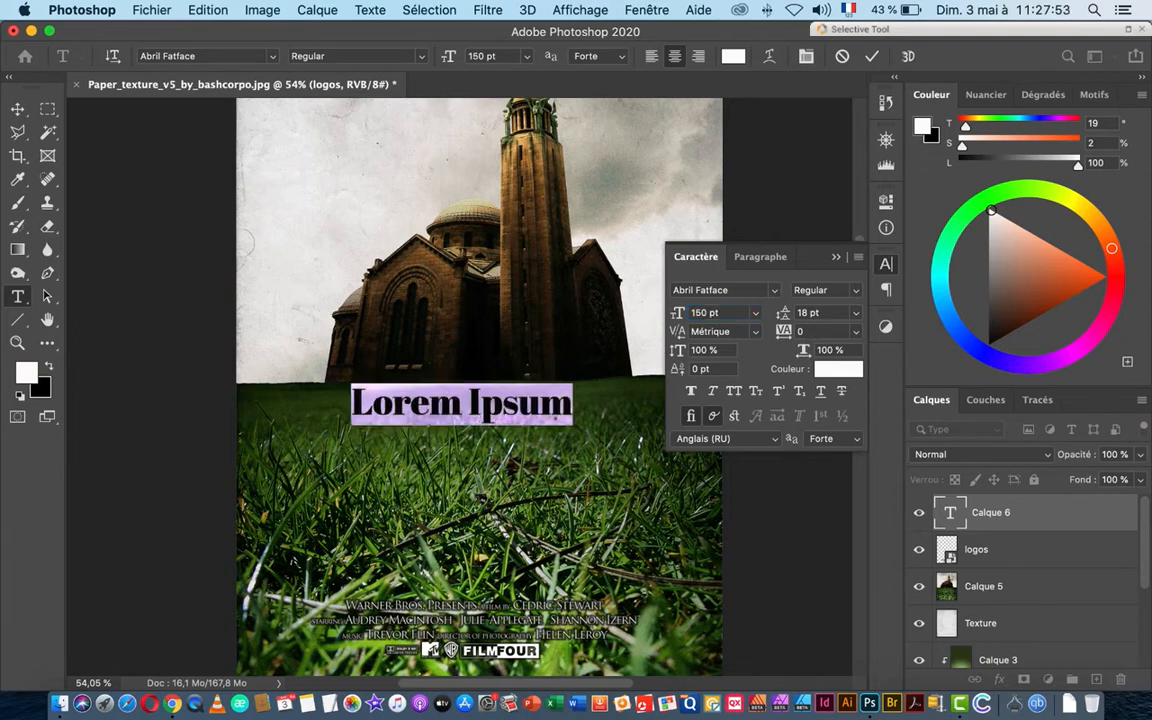
left_click(838, 259)
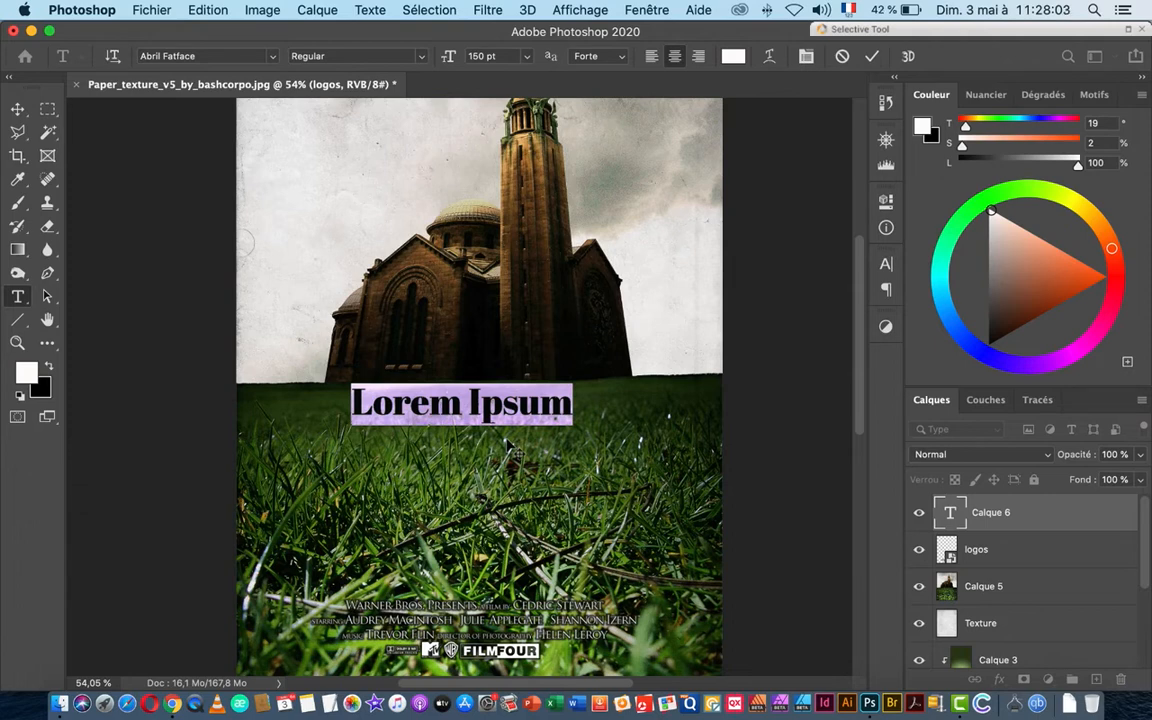
Step: Type the title 'Feathfull Hell', shift it slightly right and enlarge it to about 126%
type("F")
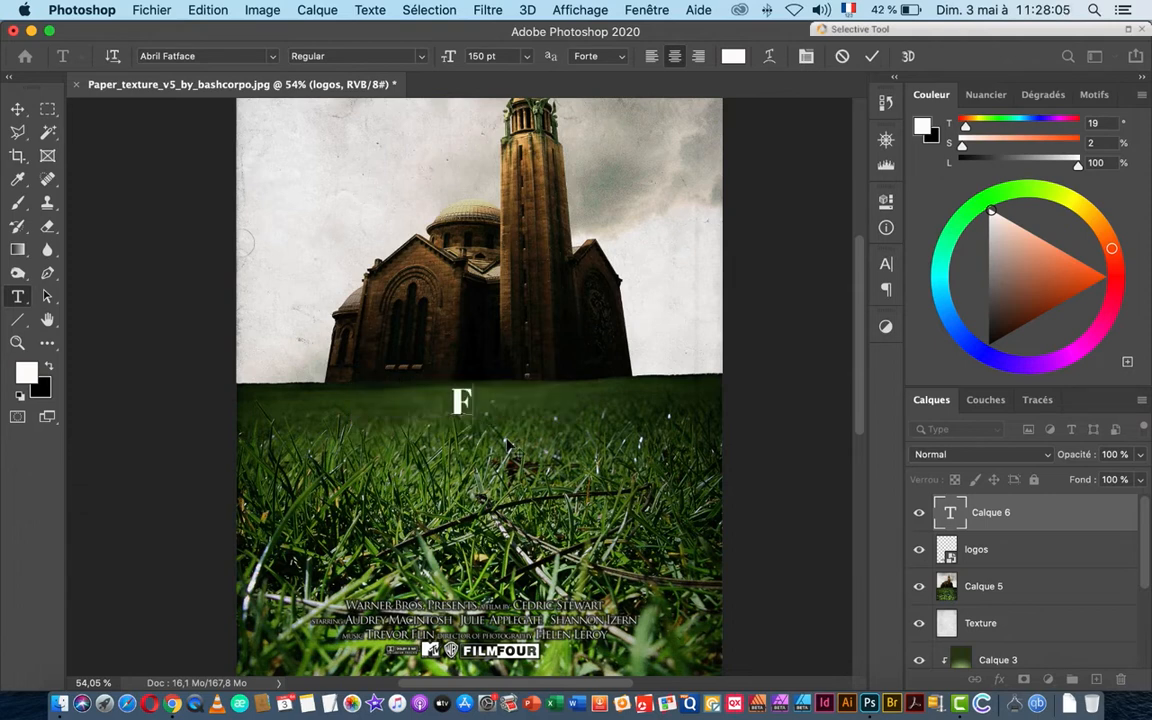
type("eath")
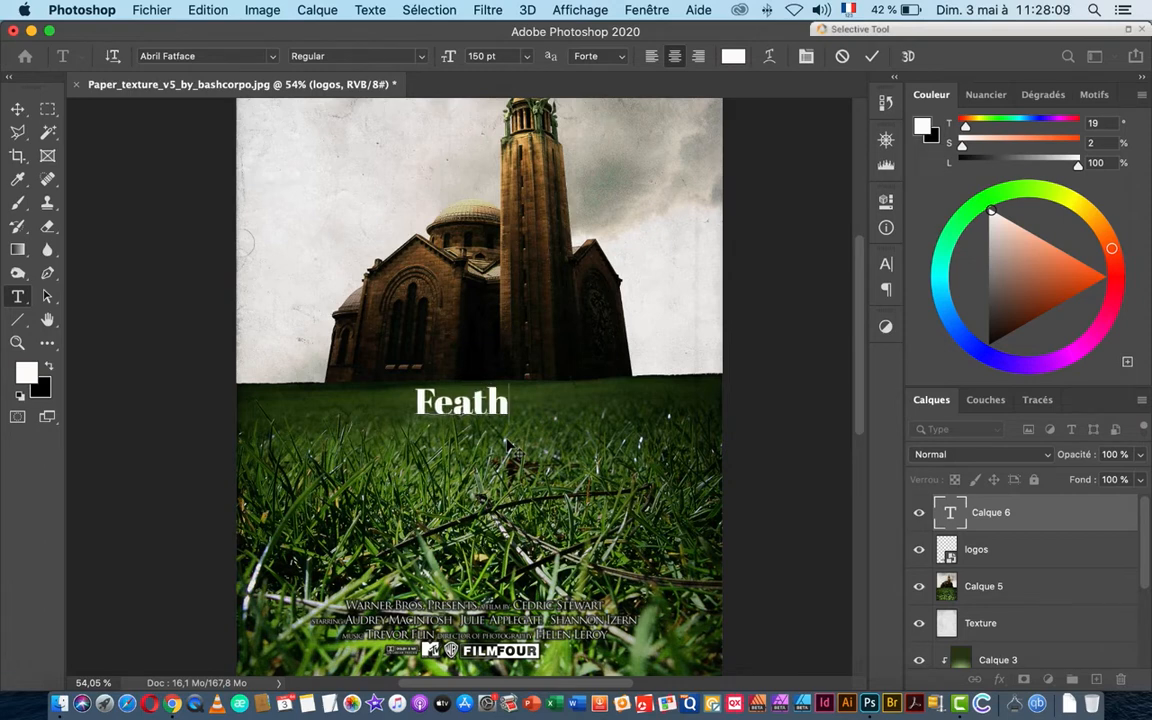
type("f")
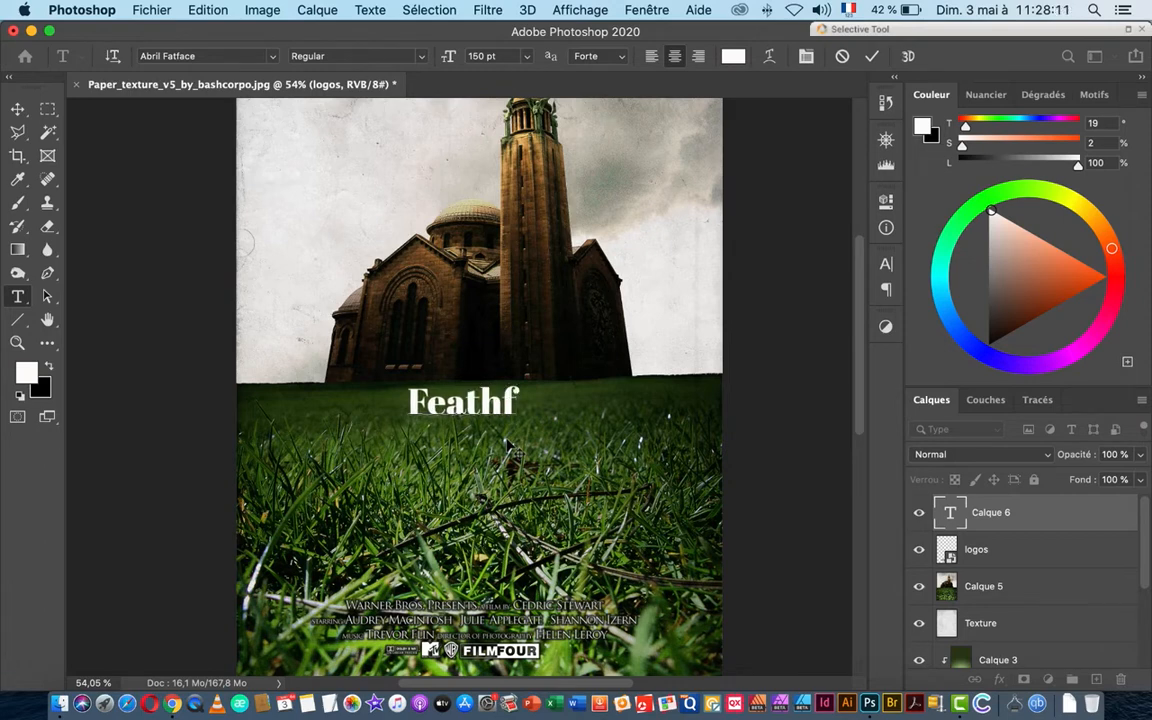
type("ull")
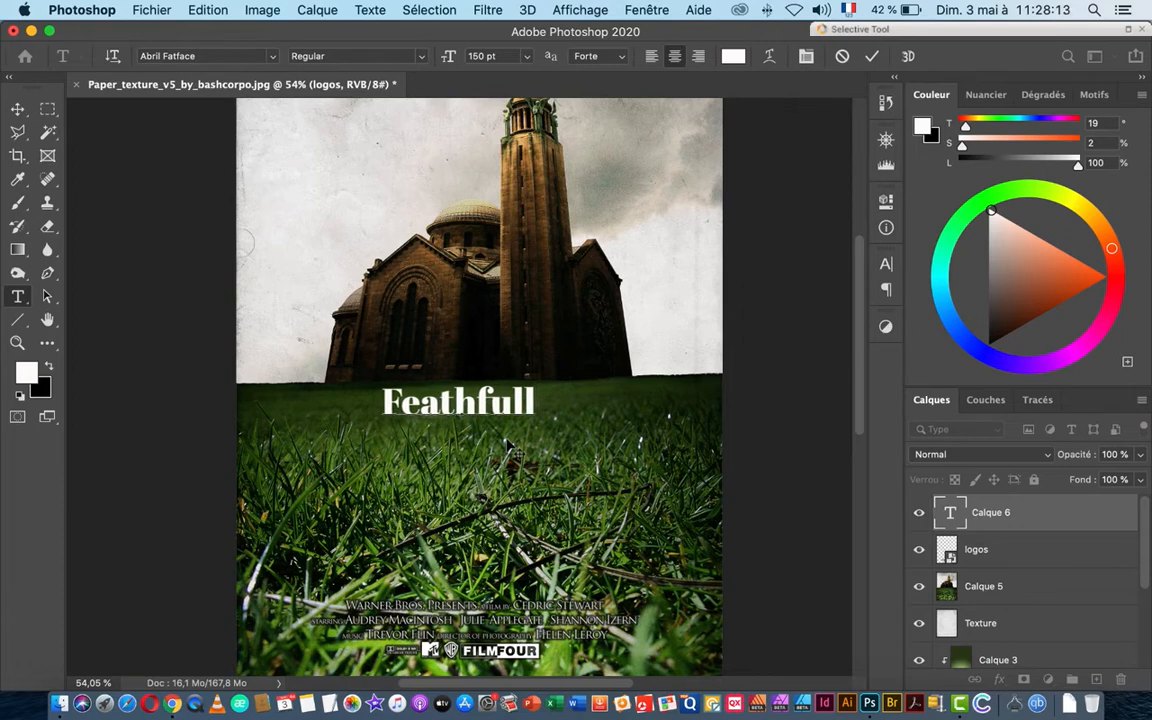
type(" Hell")
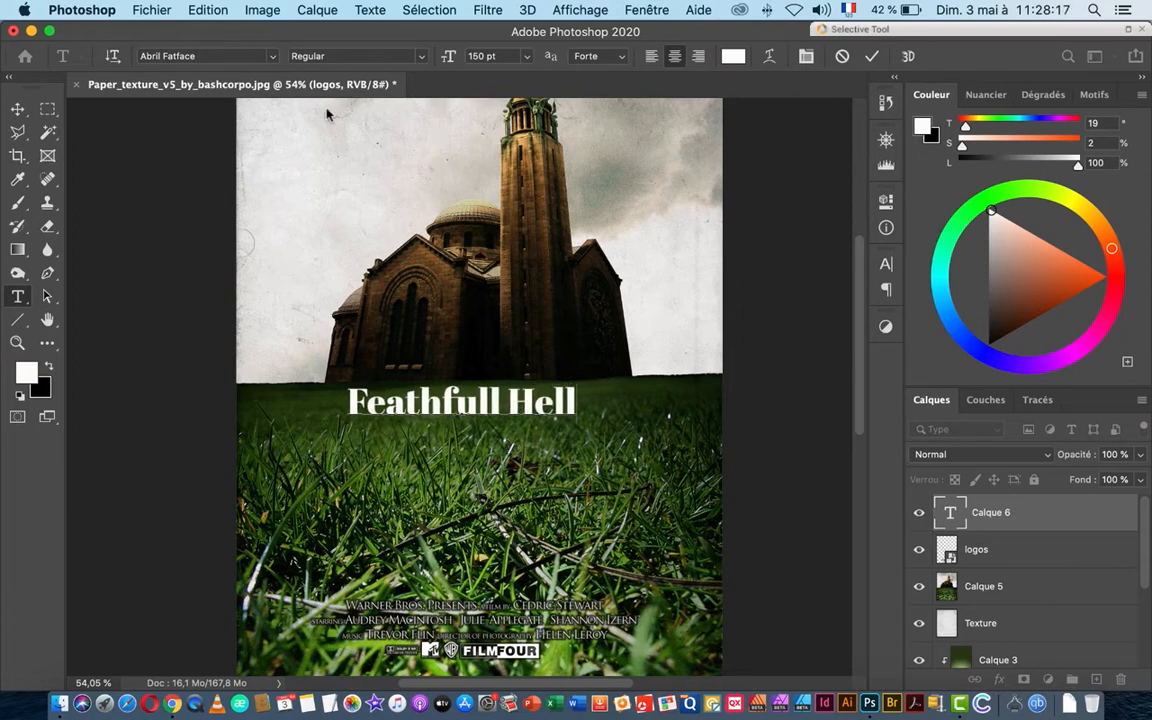
left_click(20, 110)
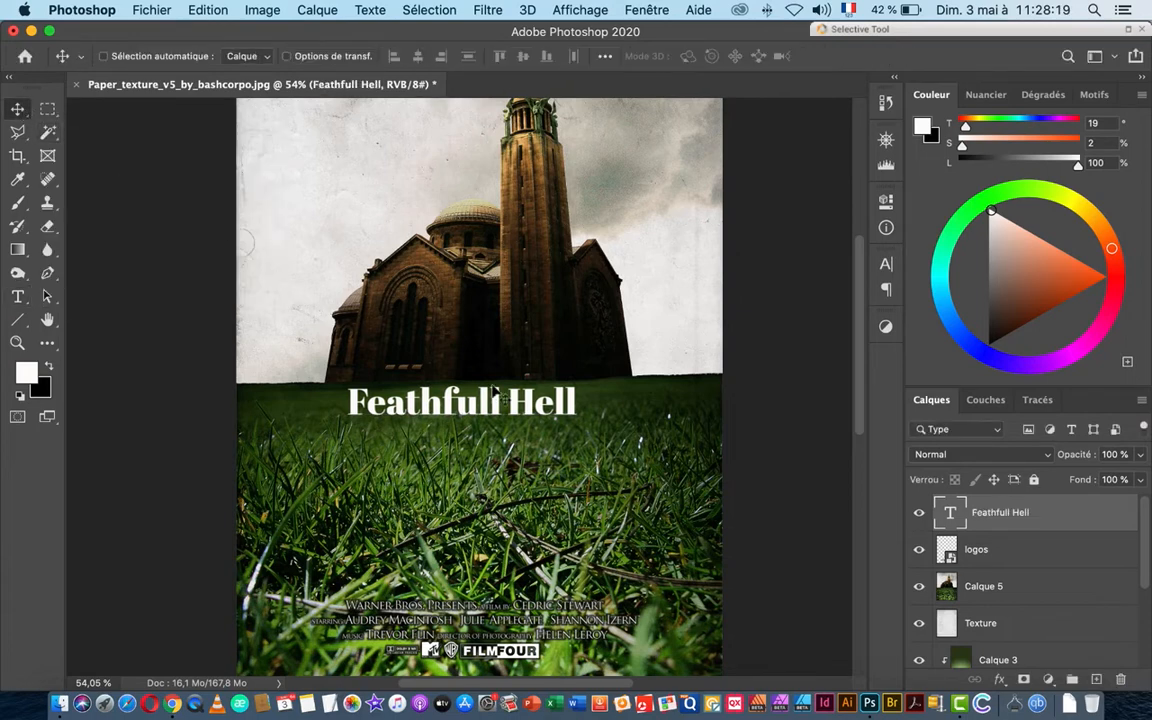
left_click_drag(468, 411, 486, 414)
key("super+t")
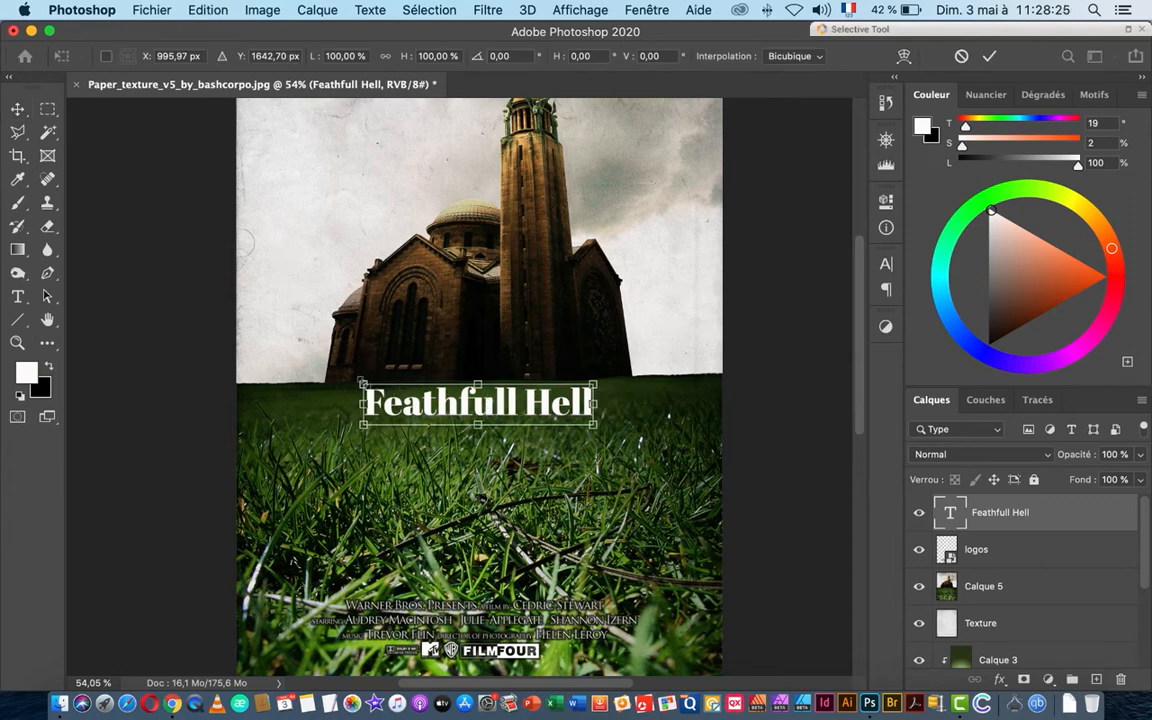
left_click_drag(363, 384, 340, 375)
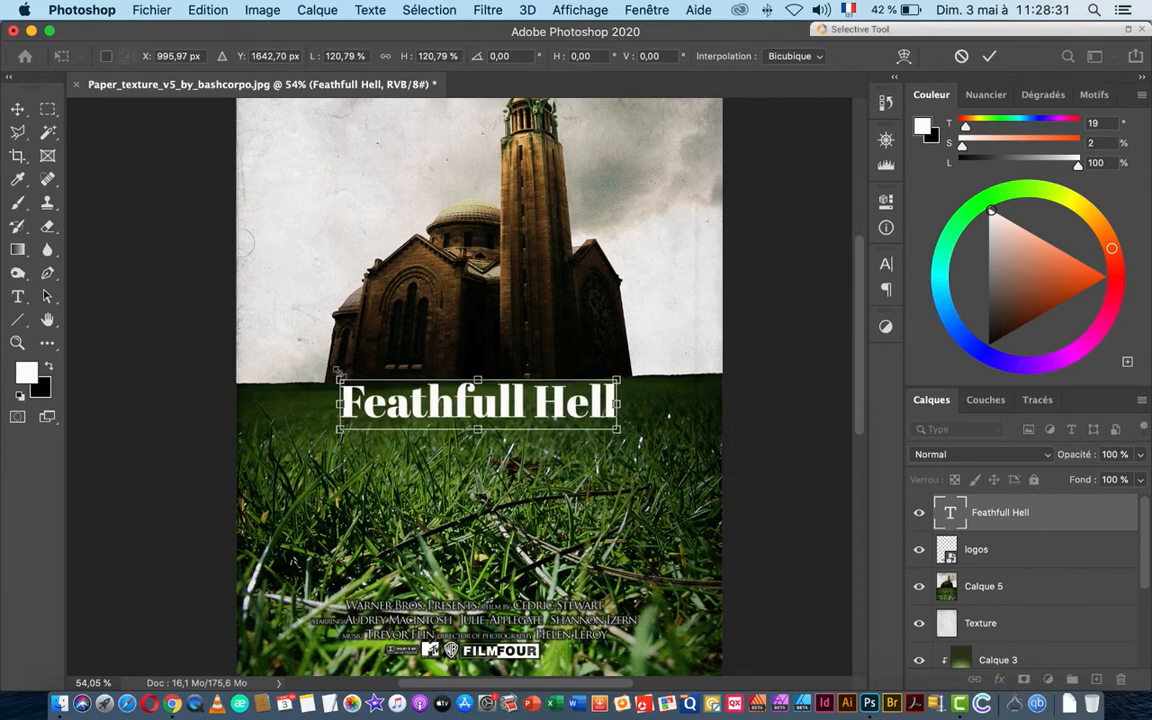
key("Return")
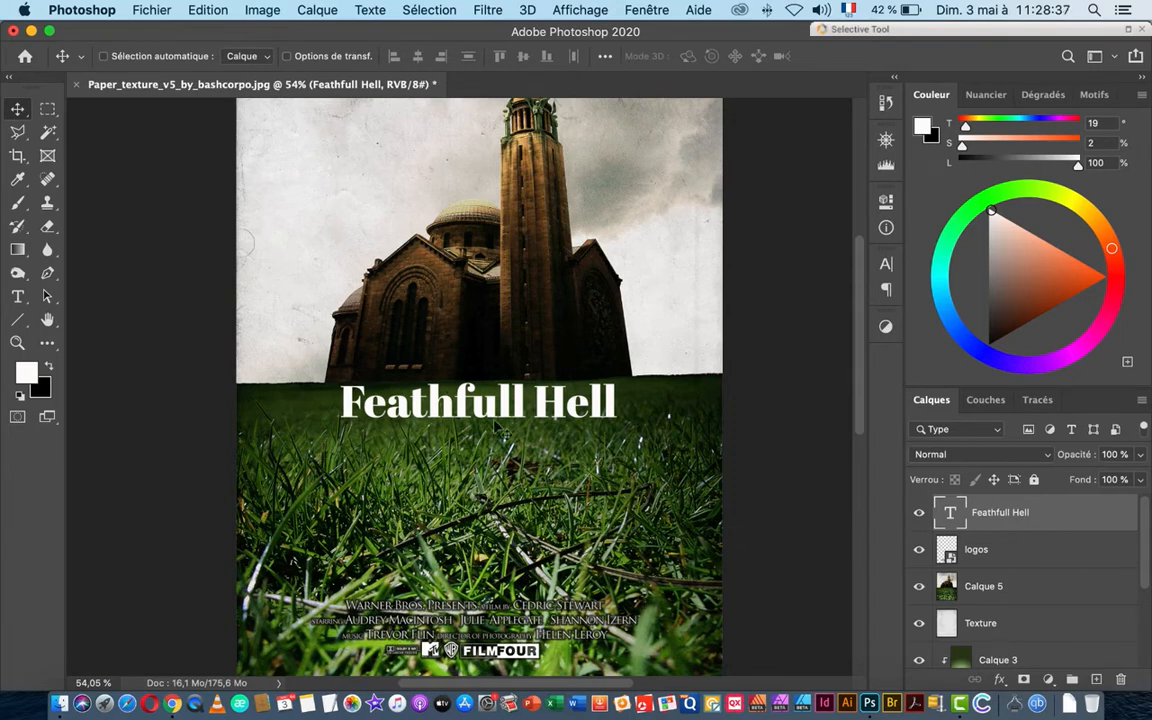
Step: Browse the font list and set the Feathfull Hell title in Bauer Bodoni Std 2 Bold Condensed
double_click(949, 515)
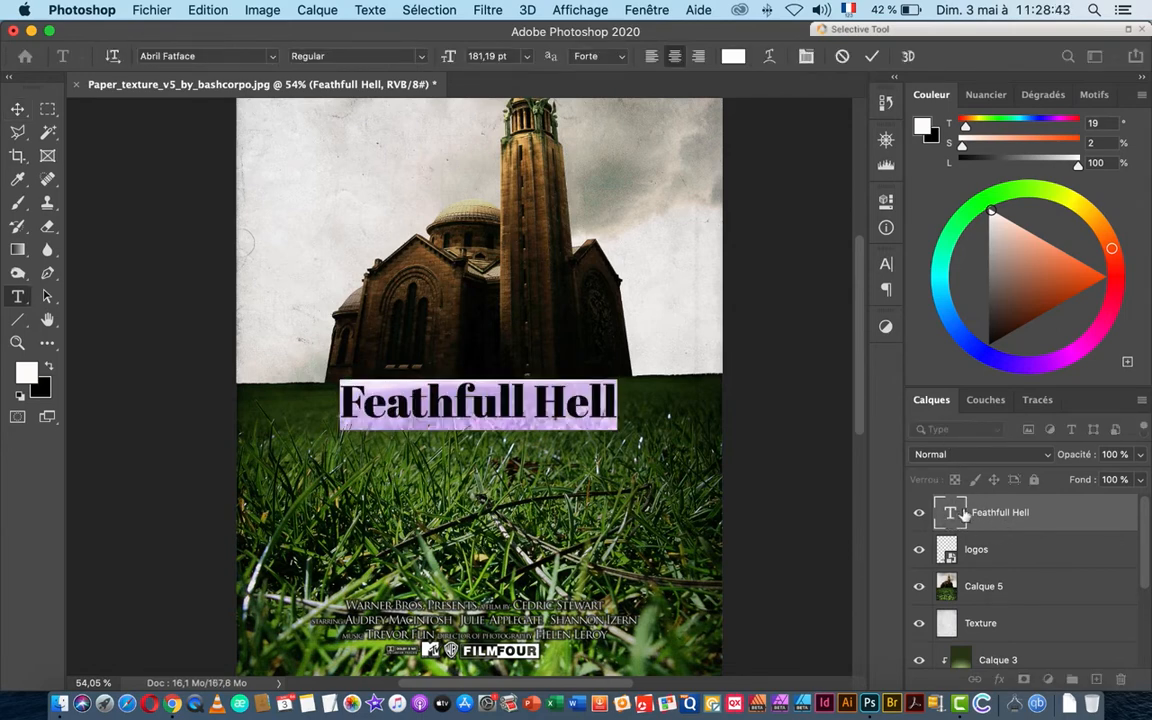
left_click(887, 266)
left_click(776, 291)
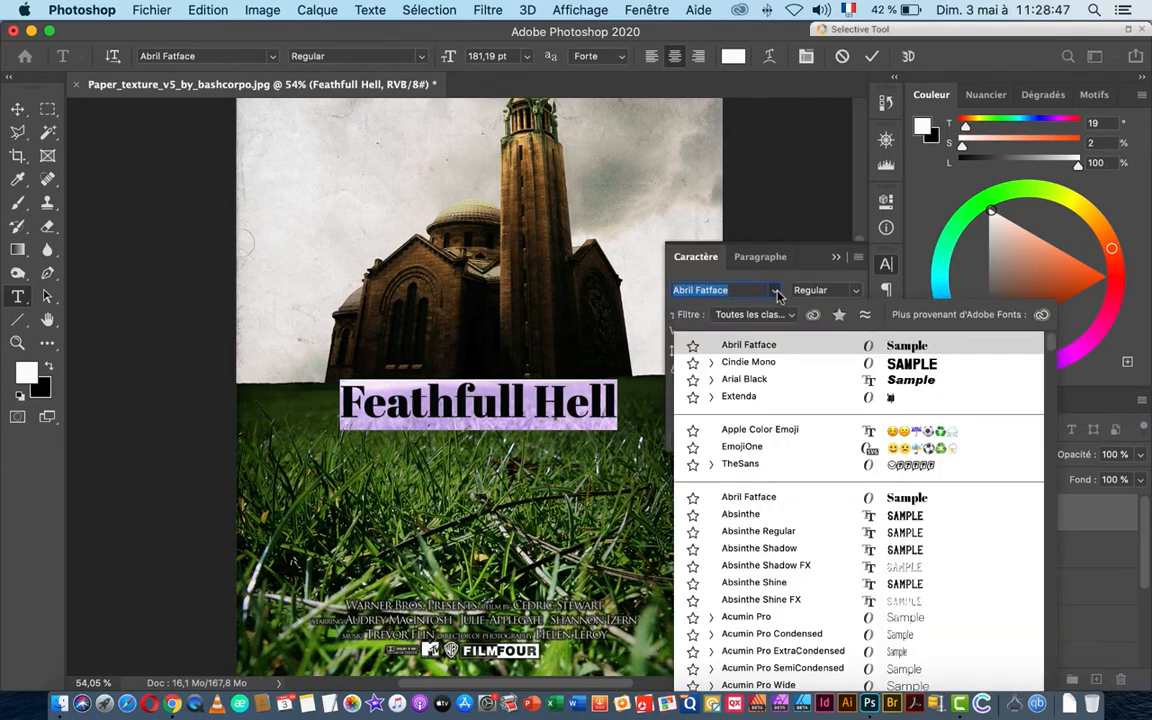
scroll(800, 550, "down", 3)
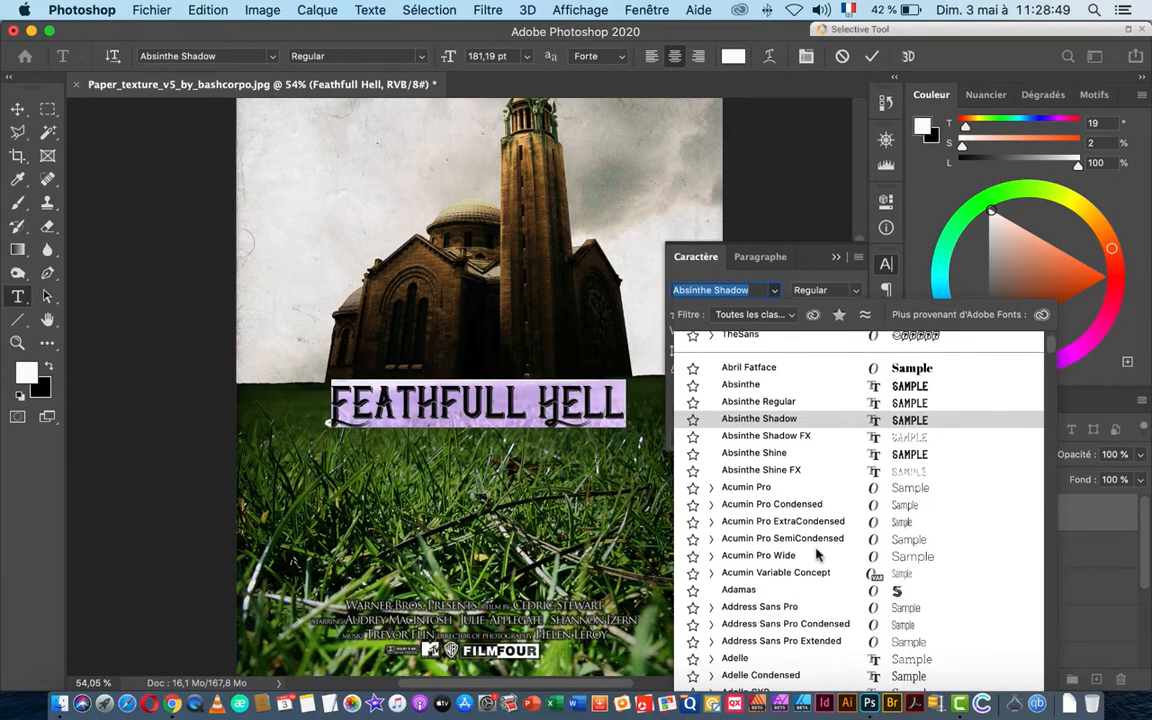
scroll(817, 555, "down", 8)
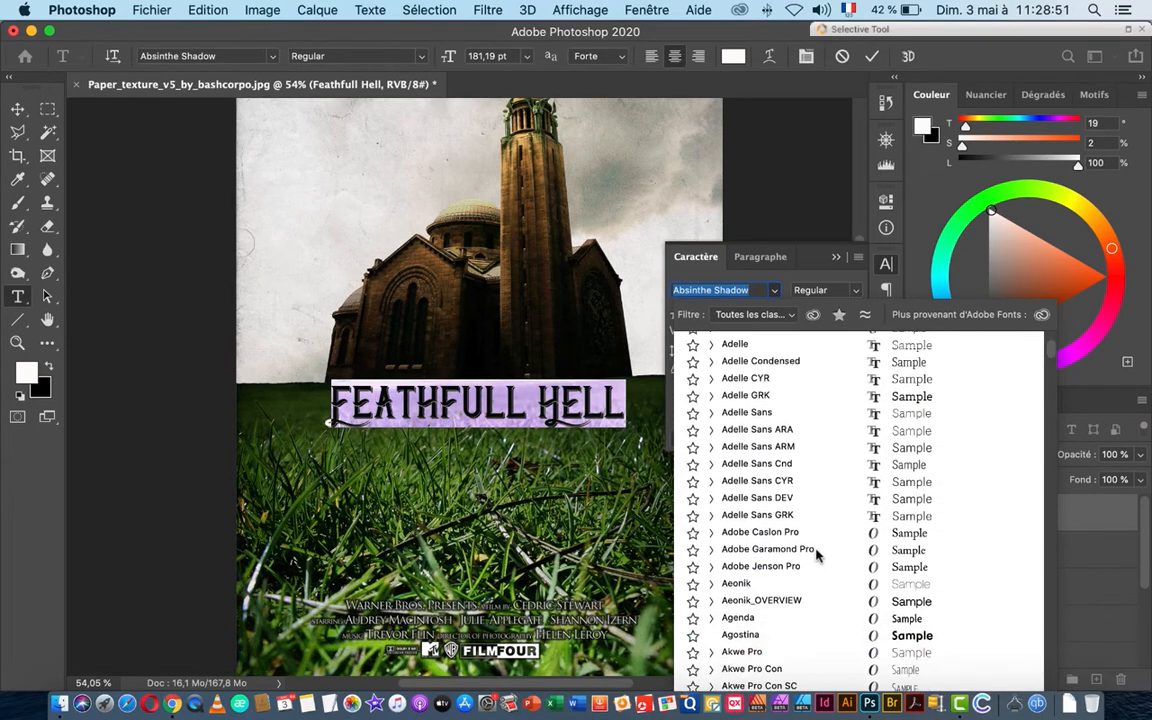
scroll(817, 555, "down", 10)
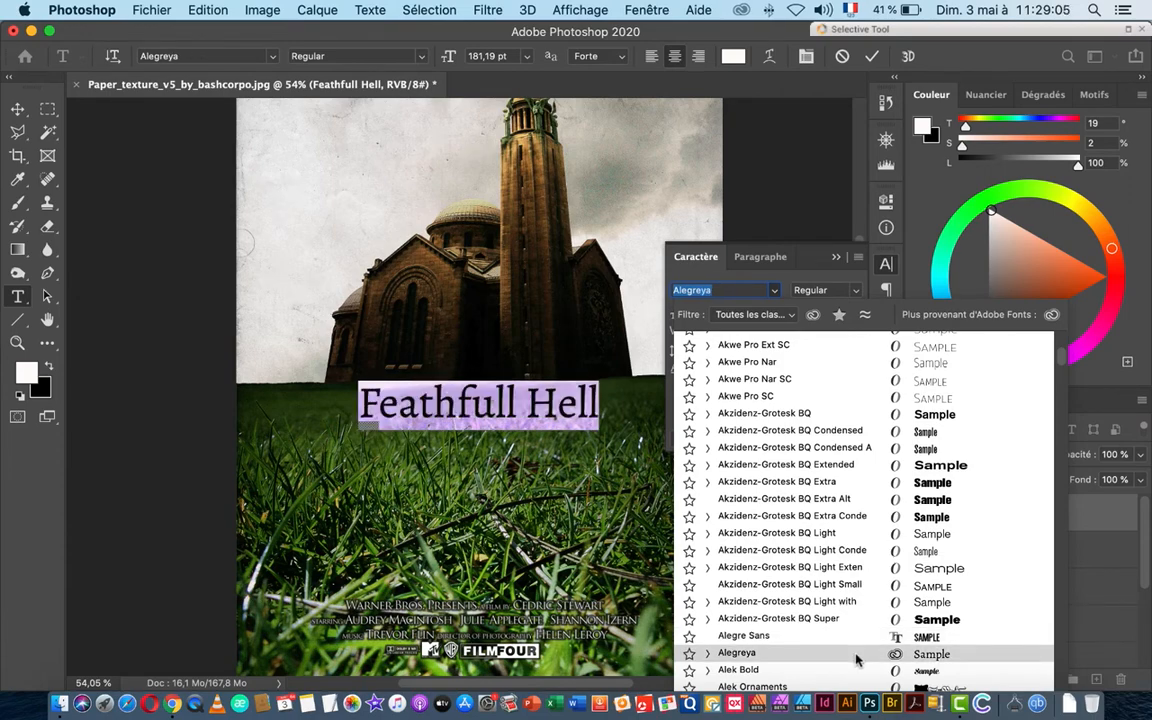
scroll(856, 658, "down", 5)
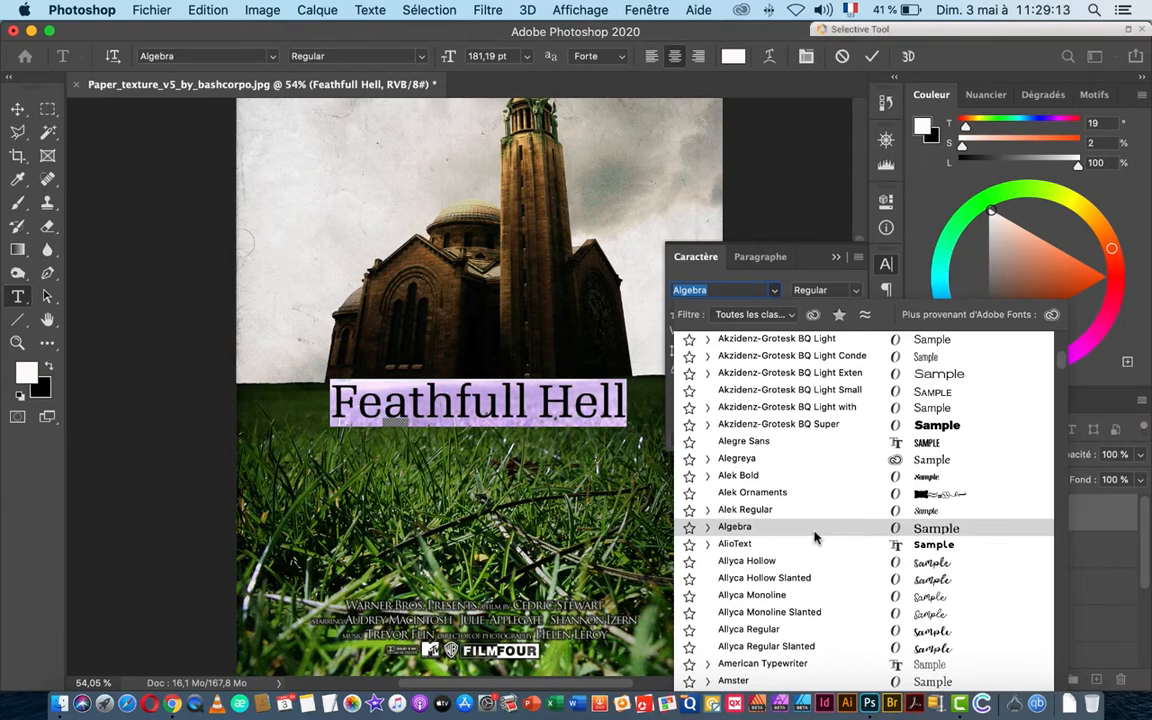
scroll(815, 538, "down", 6)
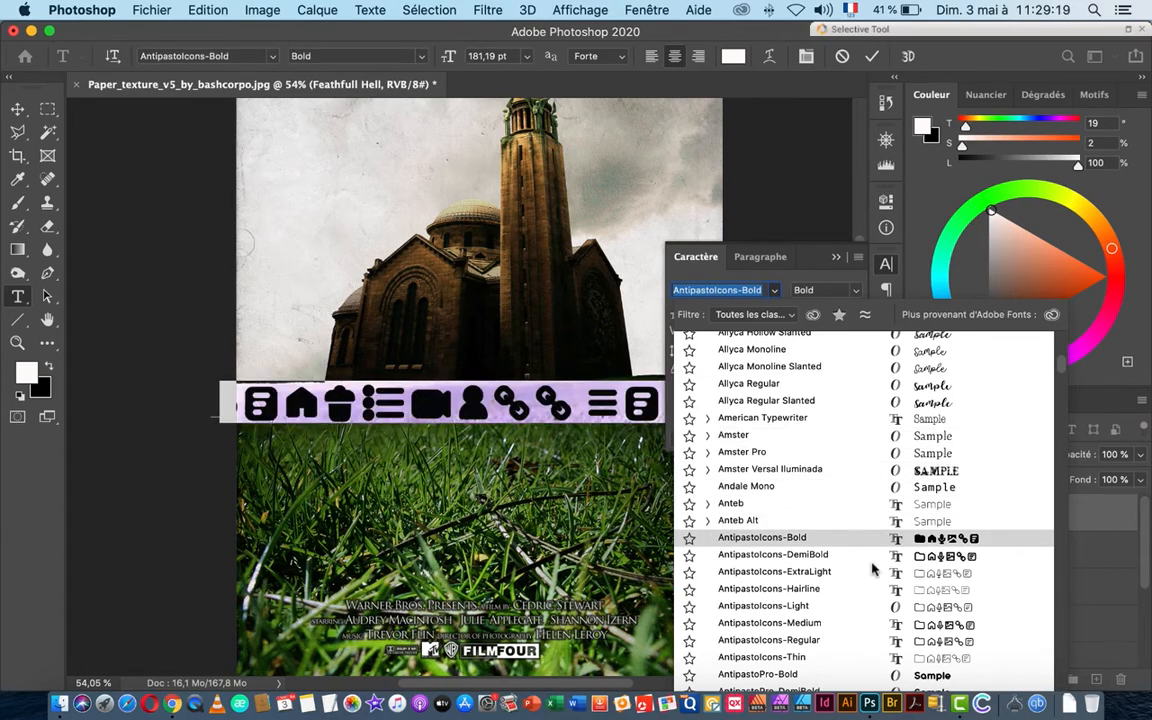
scroll(872, 573, "down", 8)
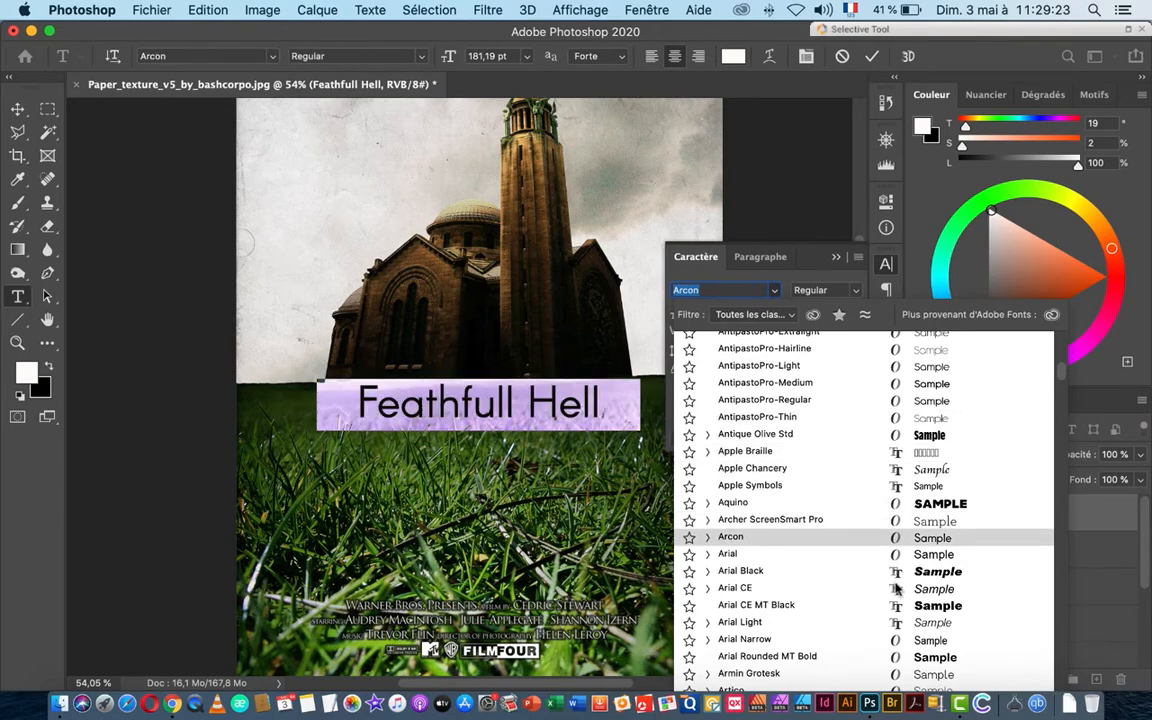
scroll(893, 603, "down", 5)
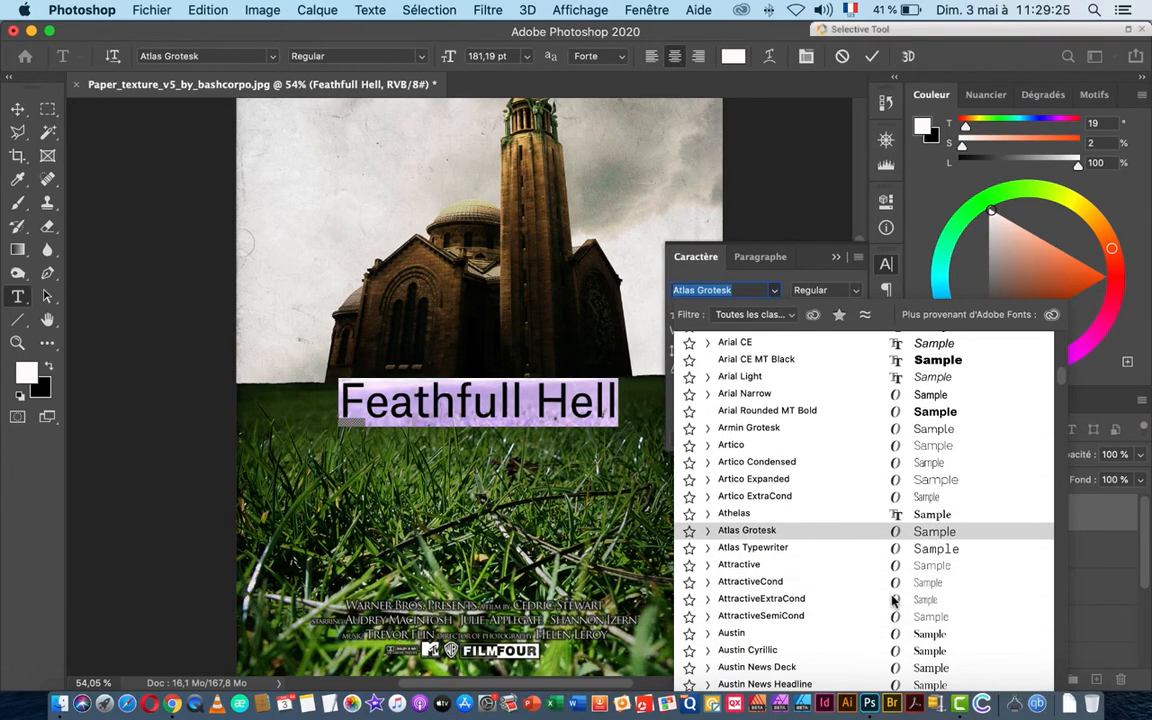
scroll(893, 600, "down", 5)
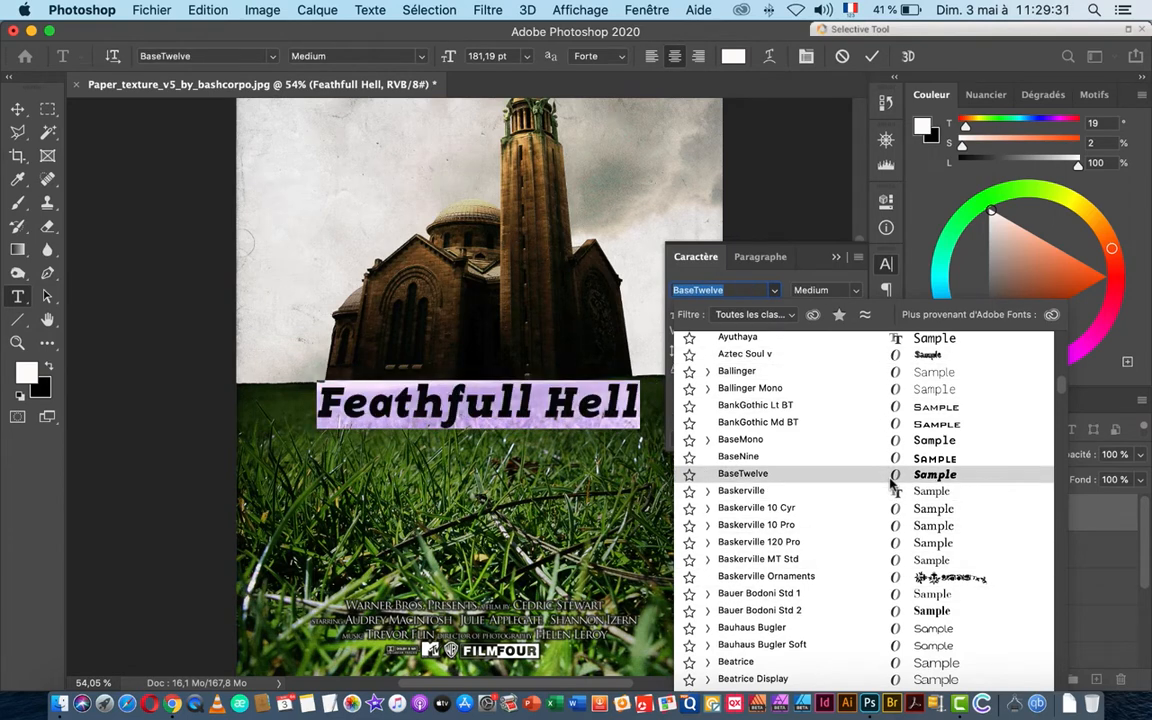
scroll(890, 483, "down", 5)
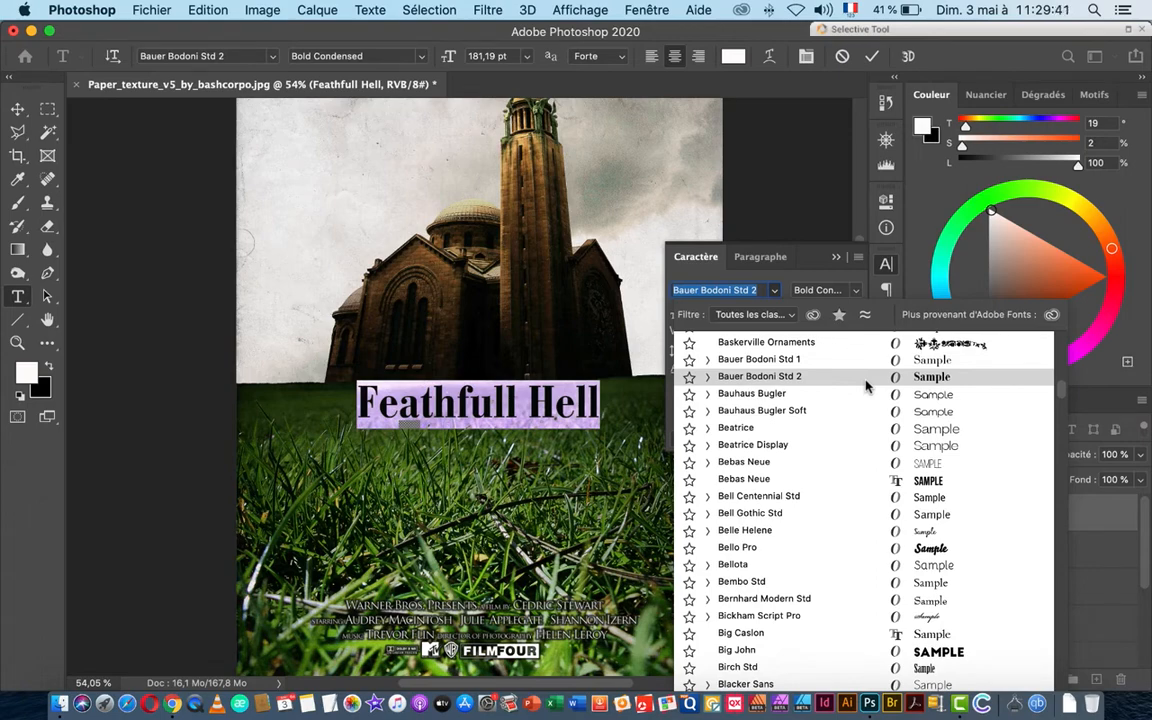
left_click(866, 386)
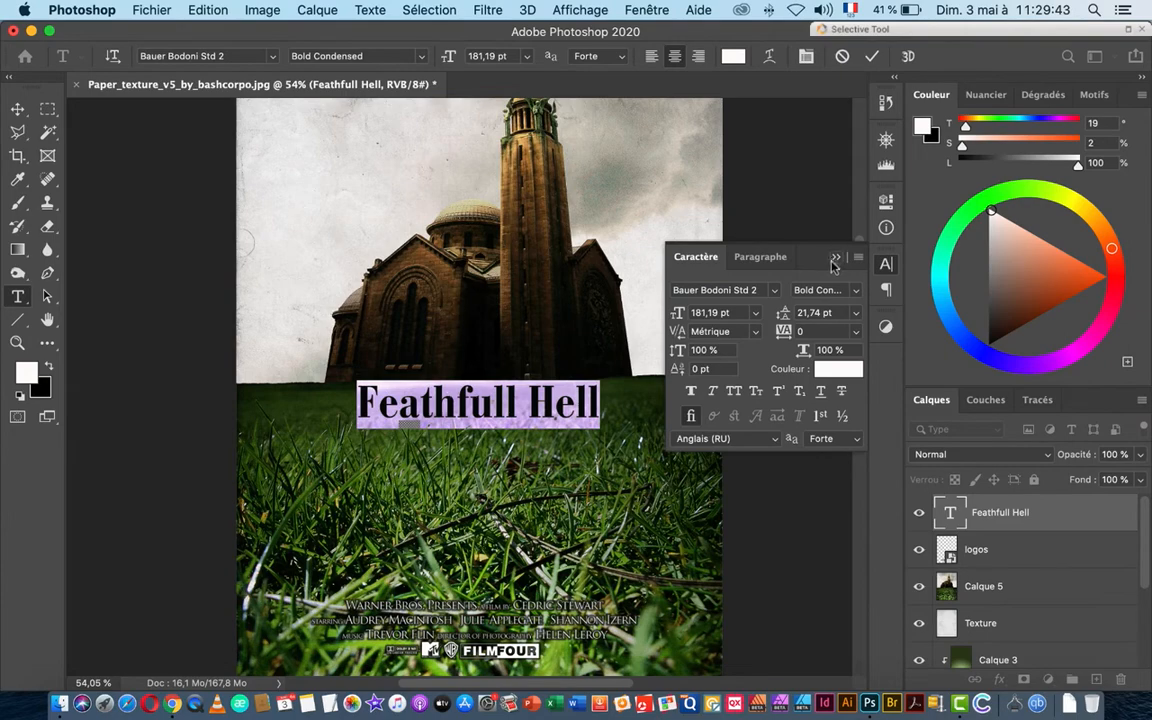
left_click(836, 261)
key("super+space")
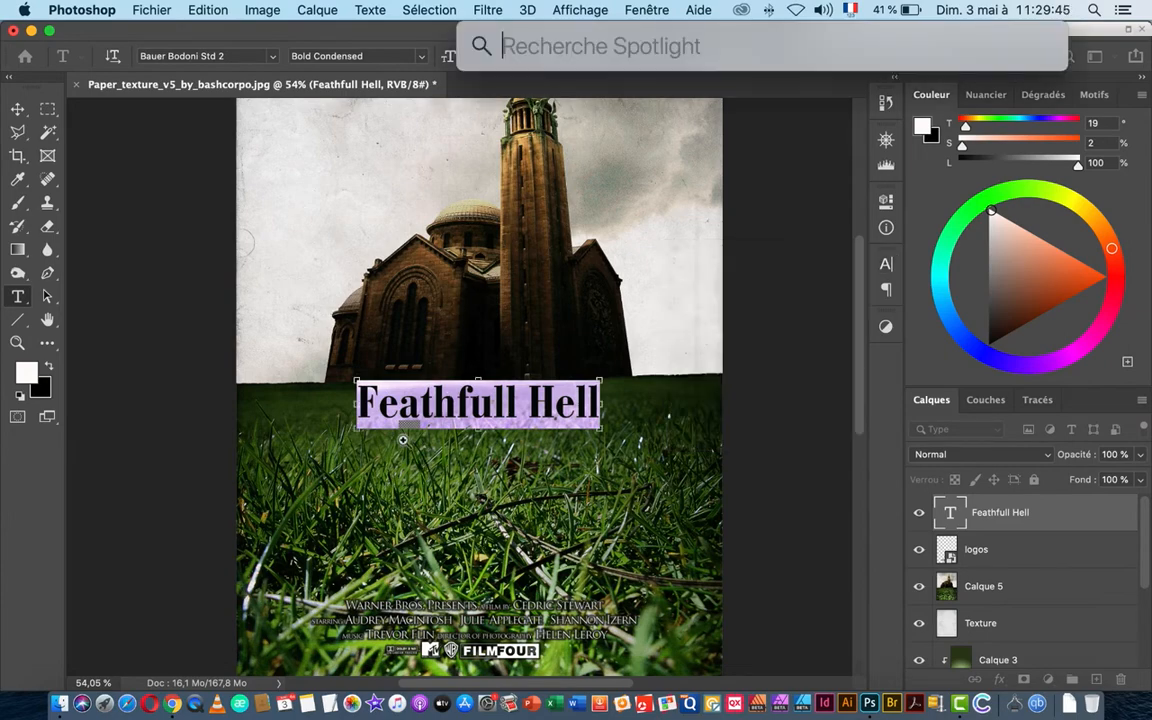
Step: Commit the title text and zoom in close on its lettering
left_click_drag(404, 437, 480, 437)
left_click(18, 108)
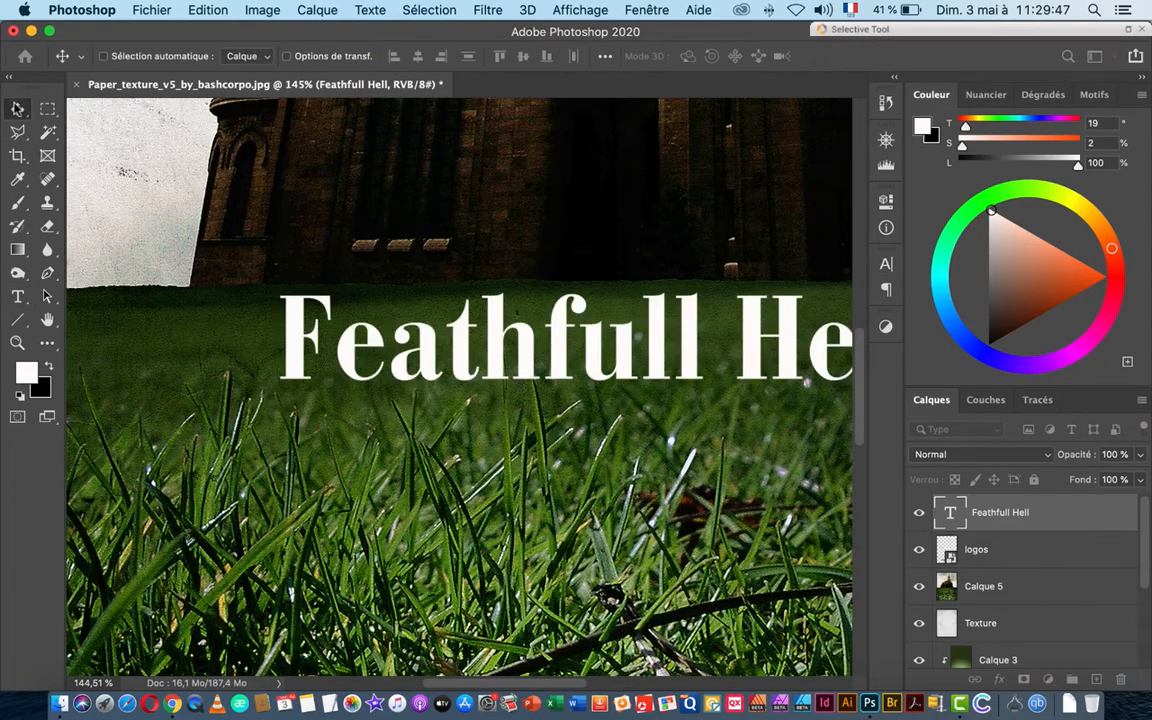
key("super+space")
left_click_drag(707, 468, 593, 485)
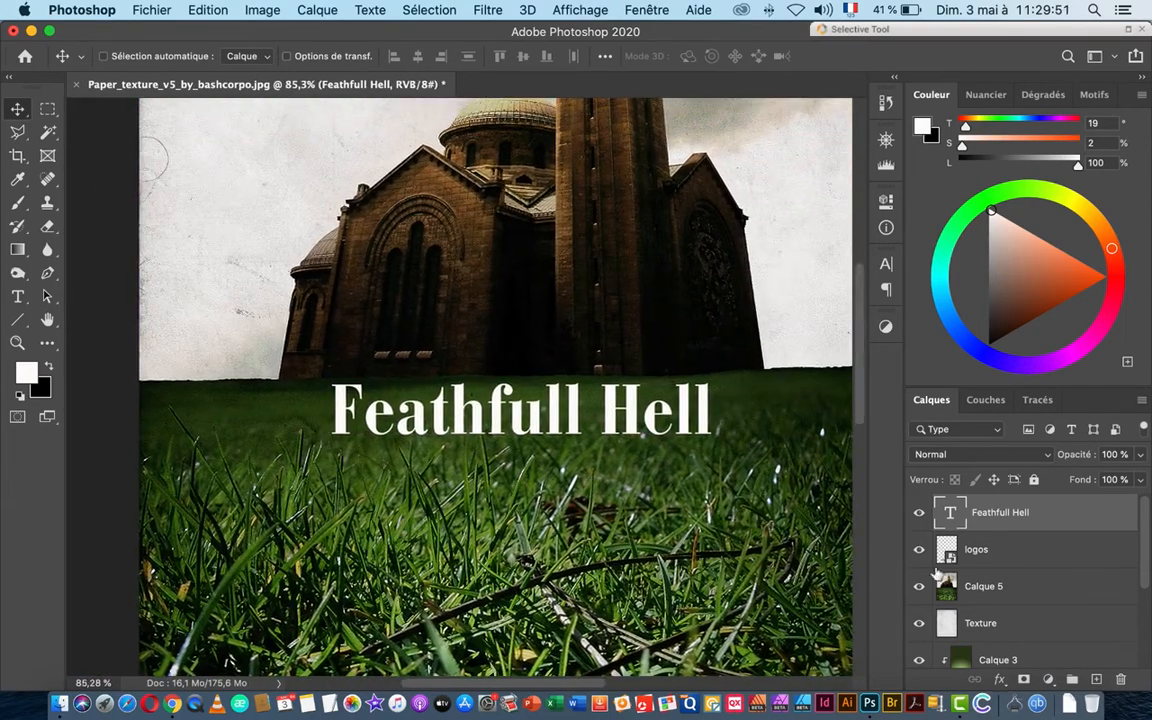
key("super+space")
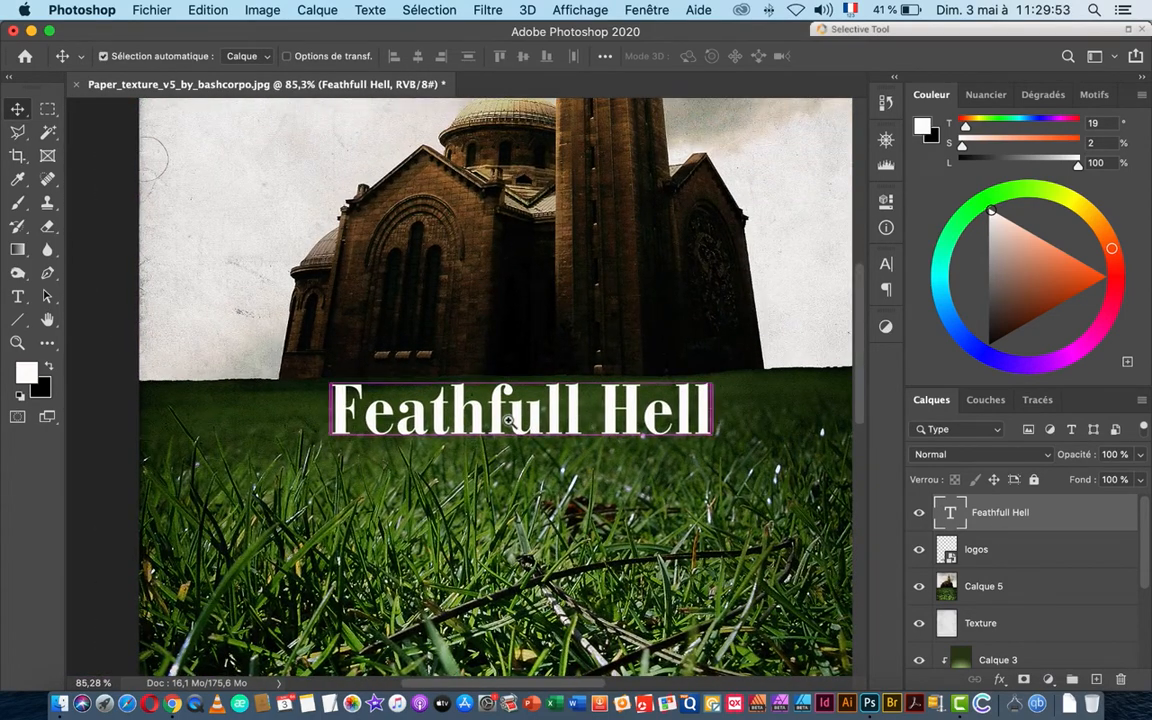
left_click_drag(601, 427, 631, 462)
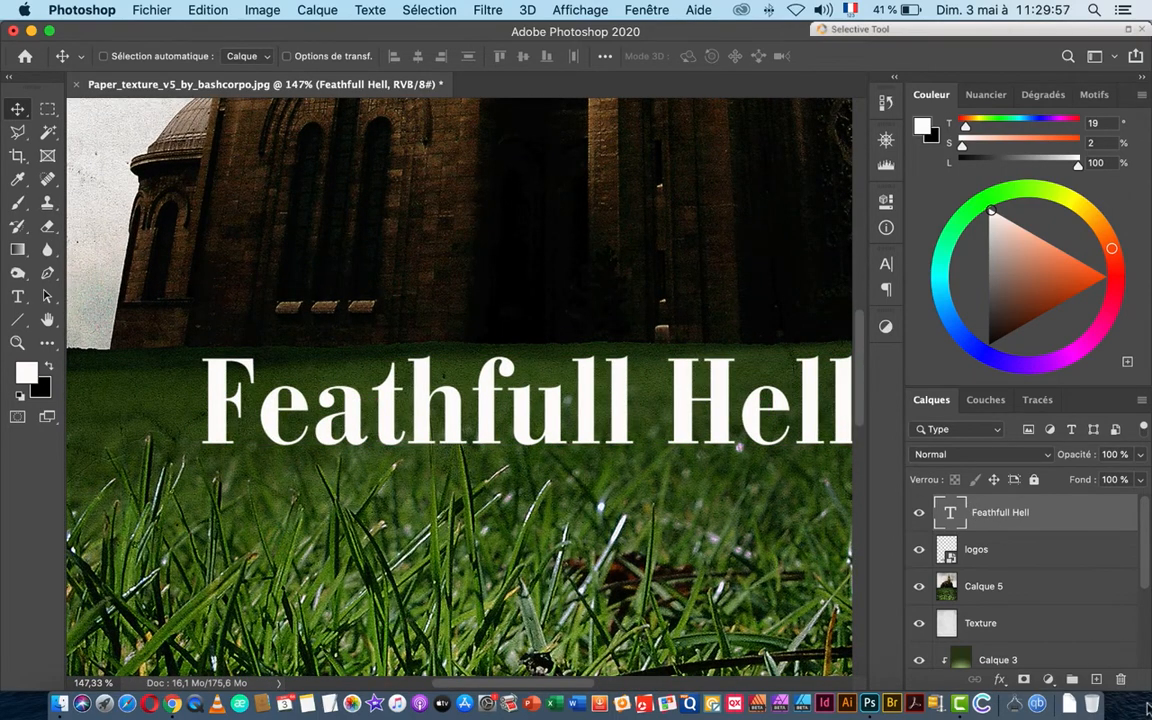
Step: Add a Contour layer effect to the title with colour 000000 (black)
left_click(1000, 679)
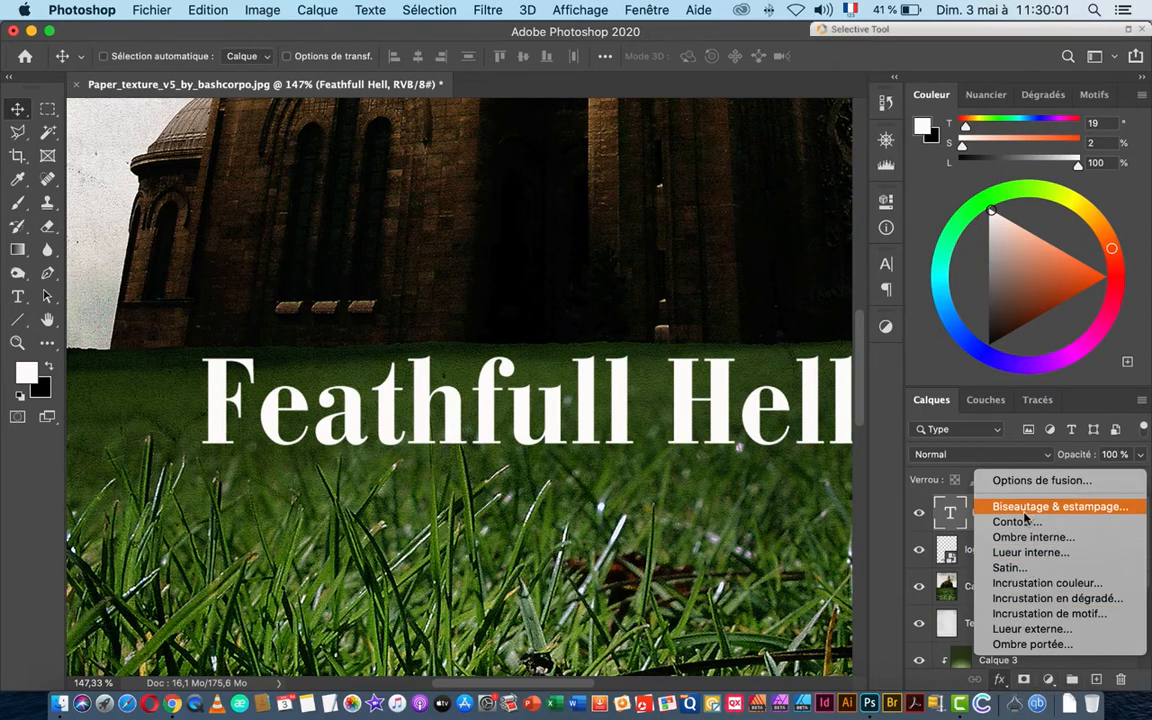
left_click(1012, 521)
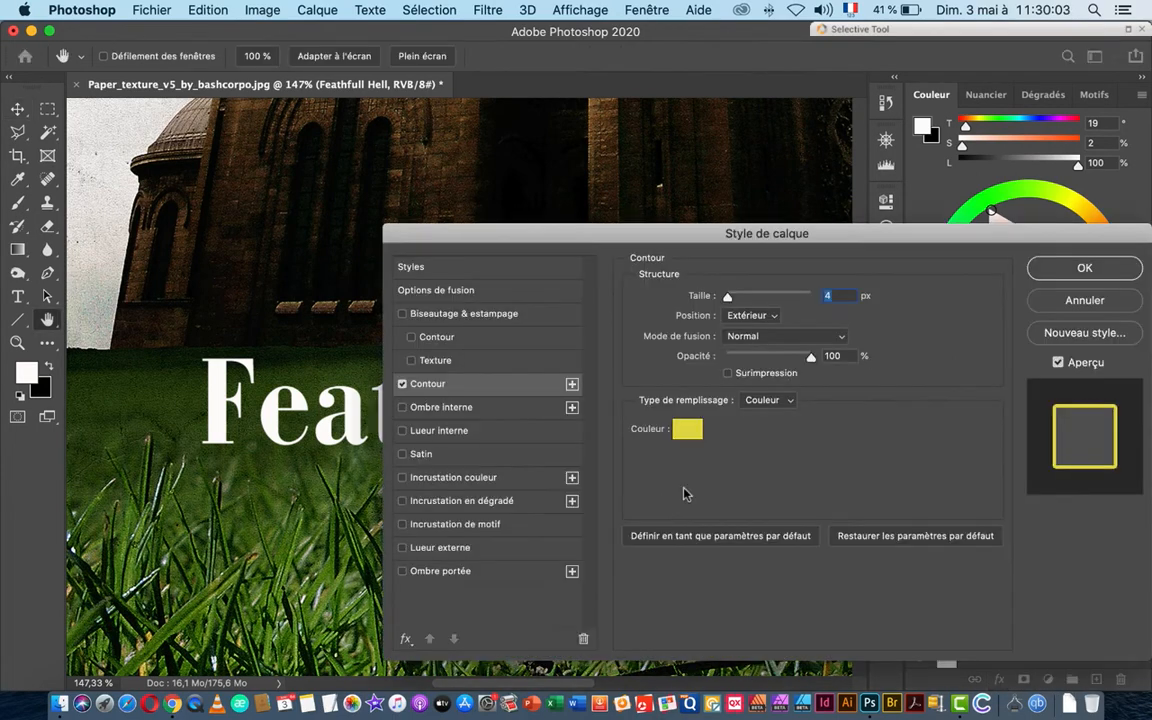
left_click_drag(542, 233, 709, 302)
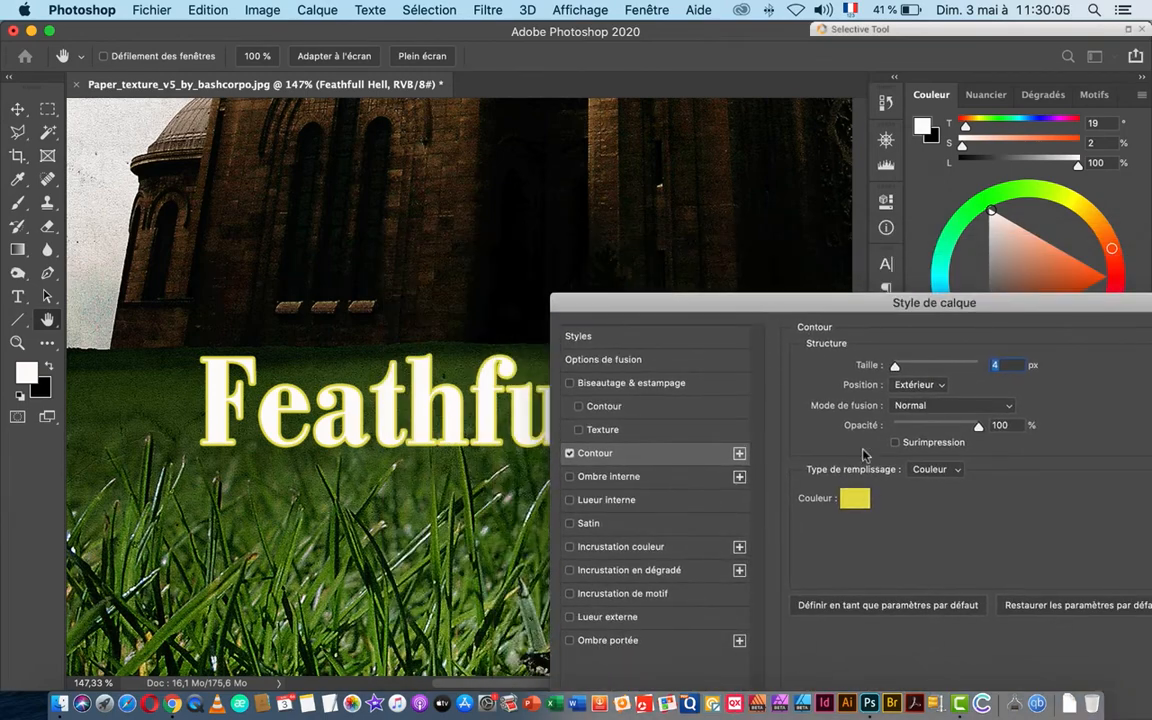
left_click(854, 504)
type("000000")
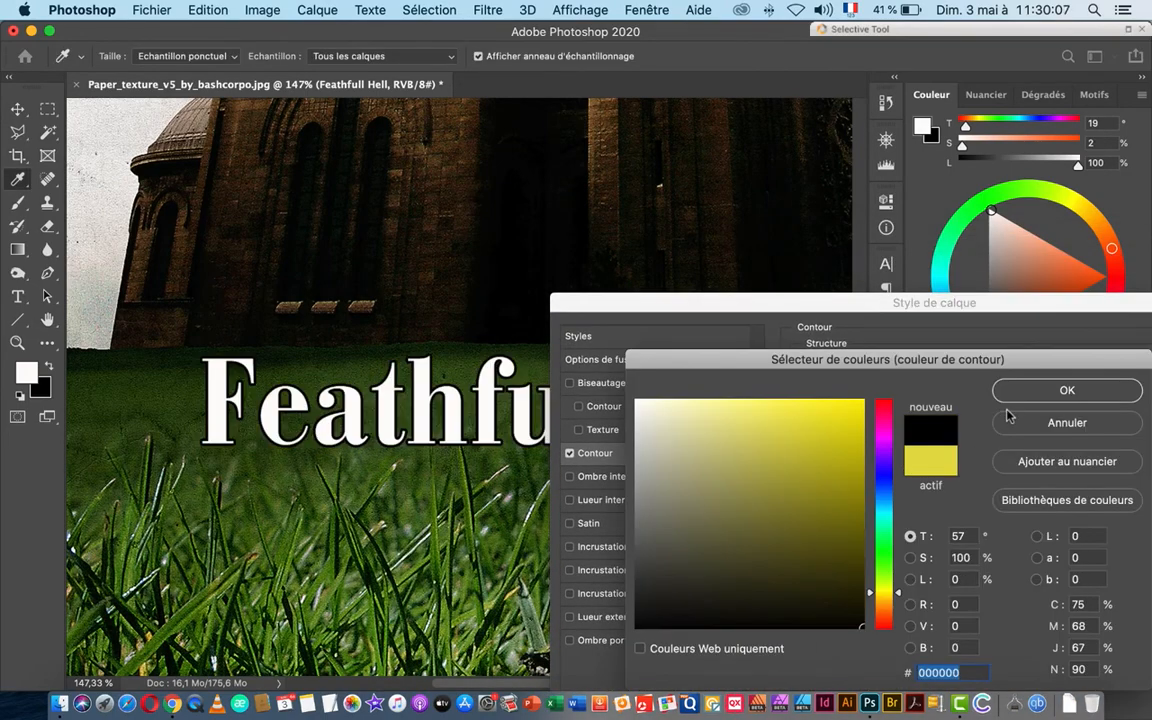
key("Return")
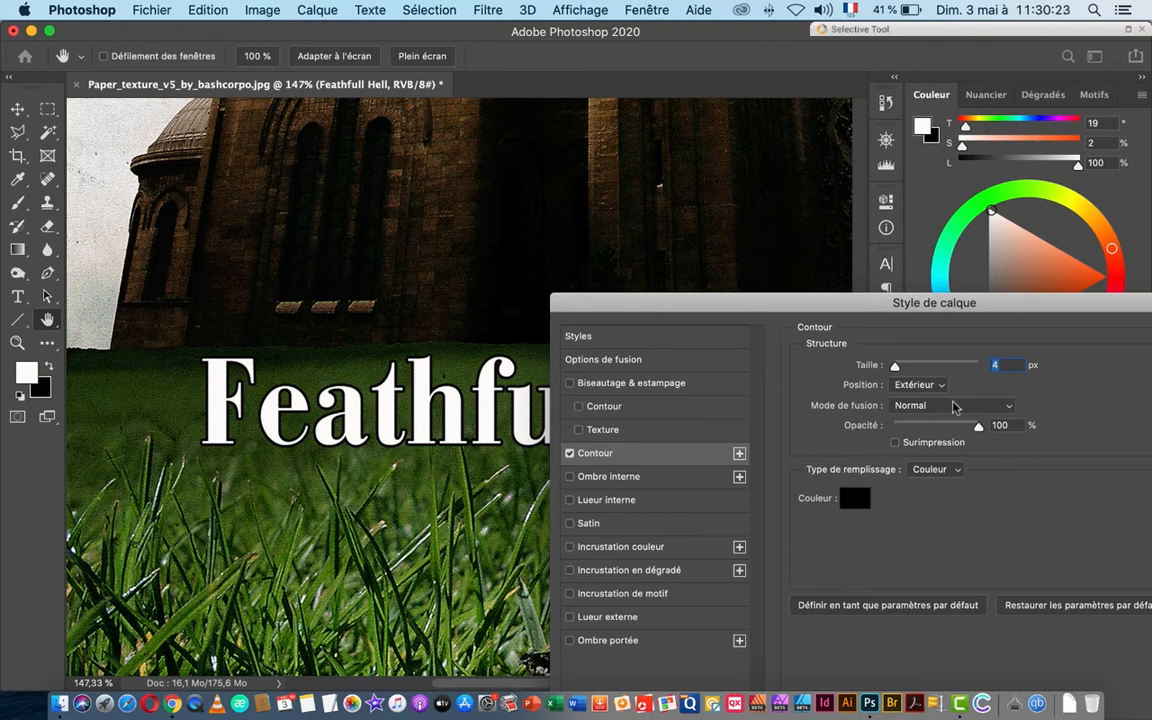
Step: Compare outline positions and settle on Extérieur, outside the letters
left_click(917, 385)
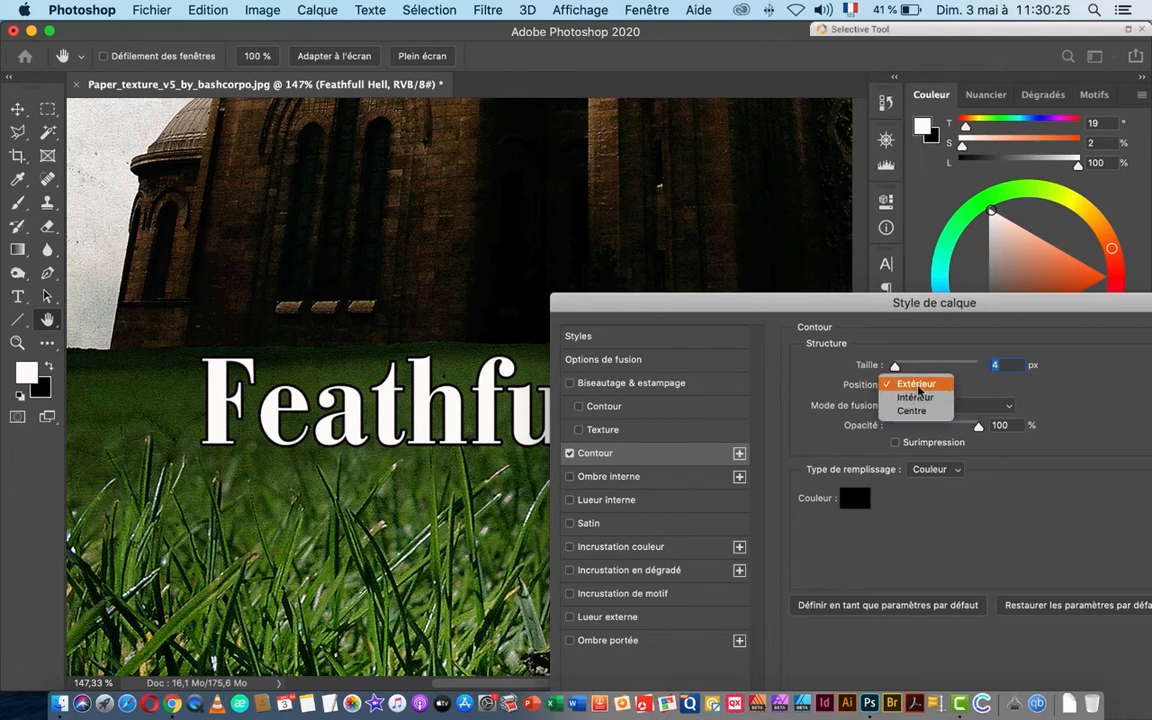
left_click(922, 412)
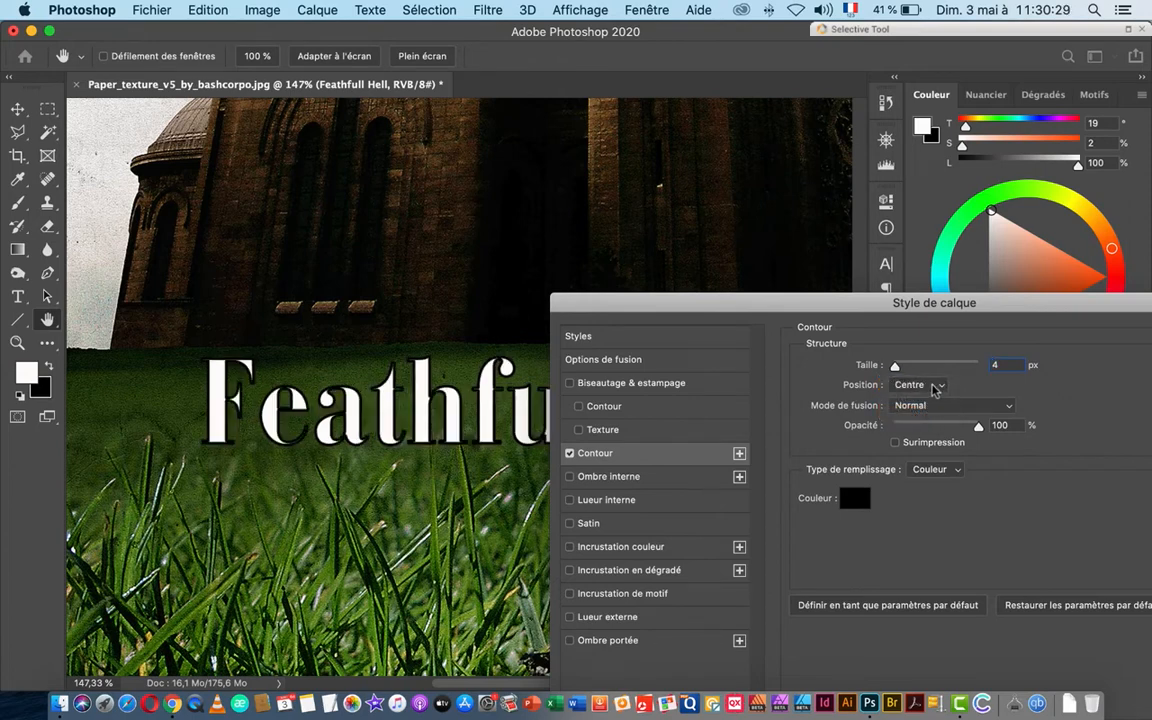
left_click(937, 388)
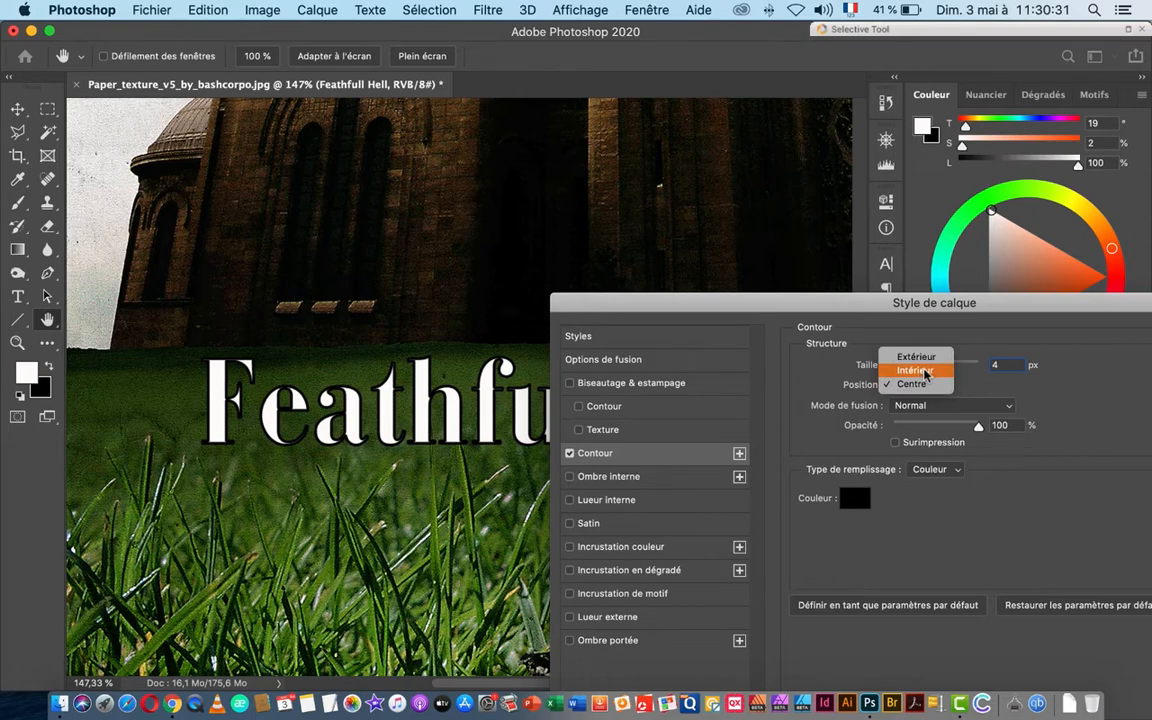
left_click(922, 372)
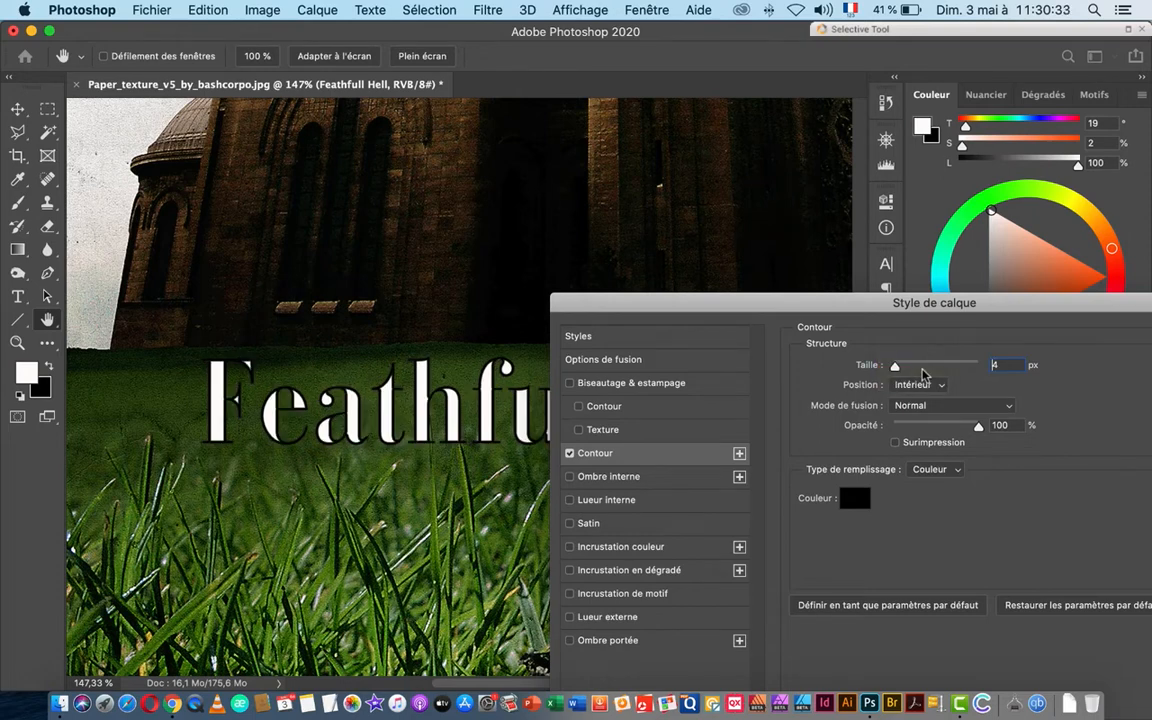
left_click(933, 388)
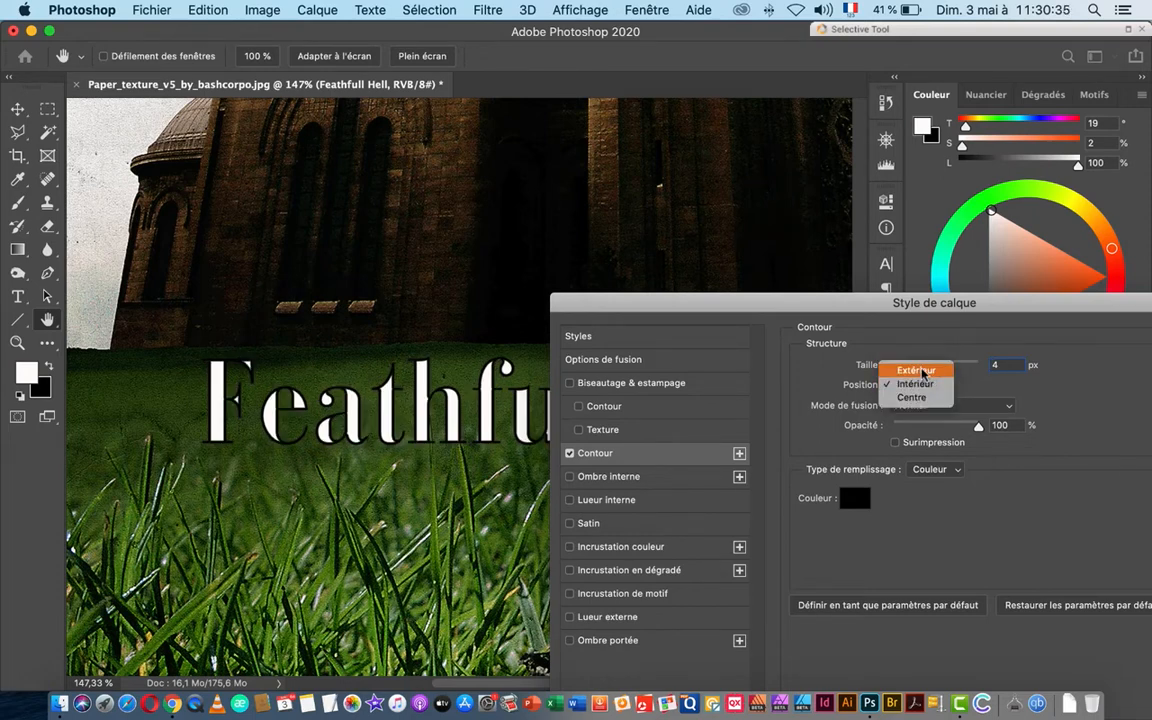
left_click(920, 371)
left_click_drag(665, 308, 950, 262)
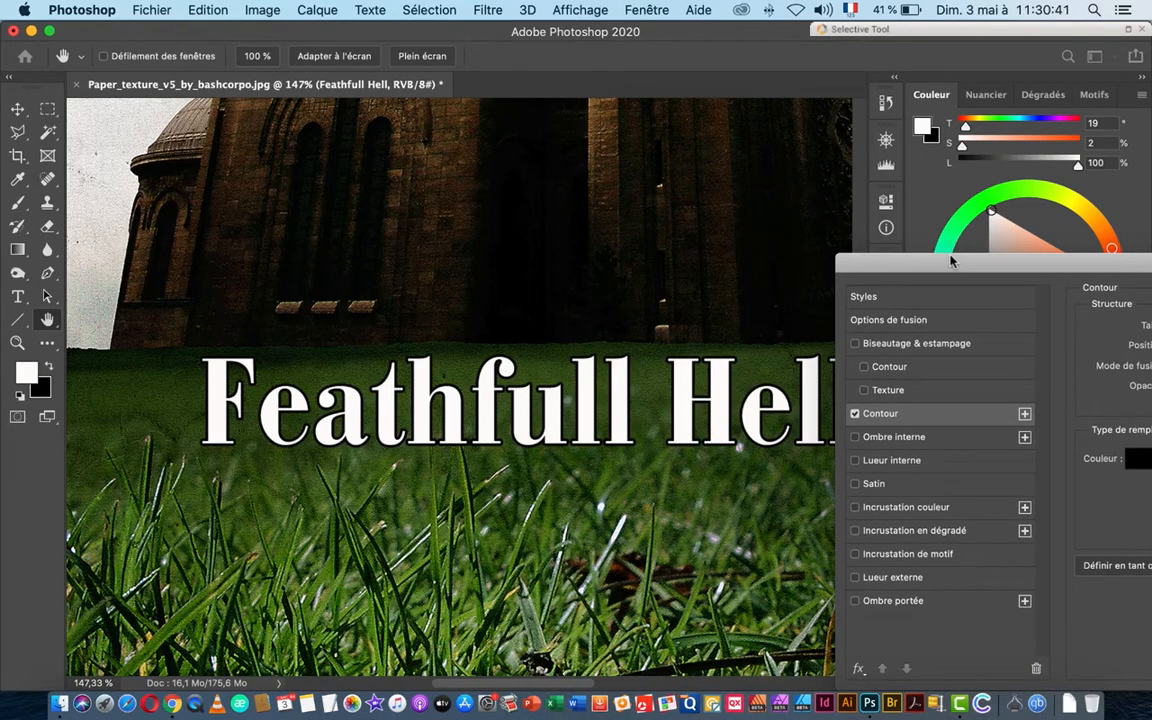
left_click_drag(951, 261, 908, 256)
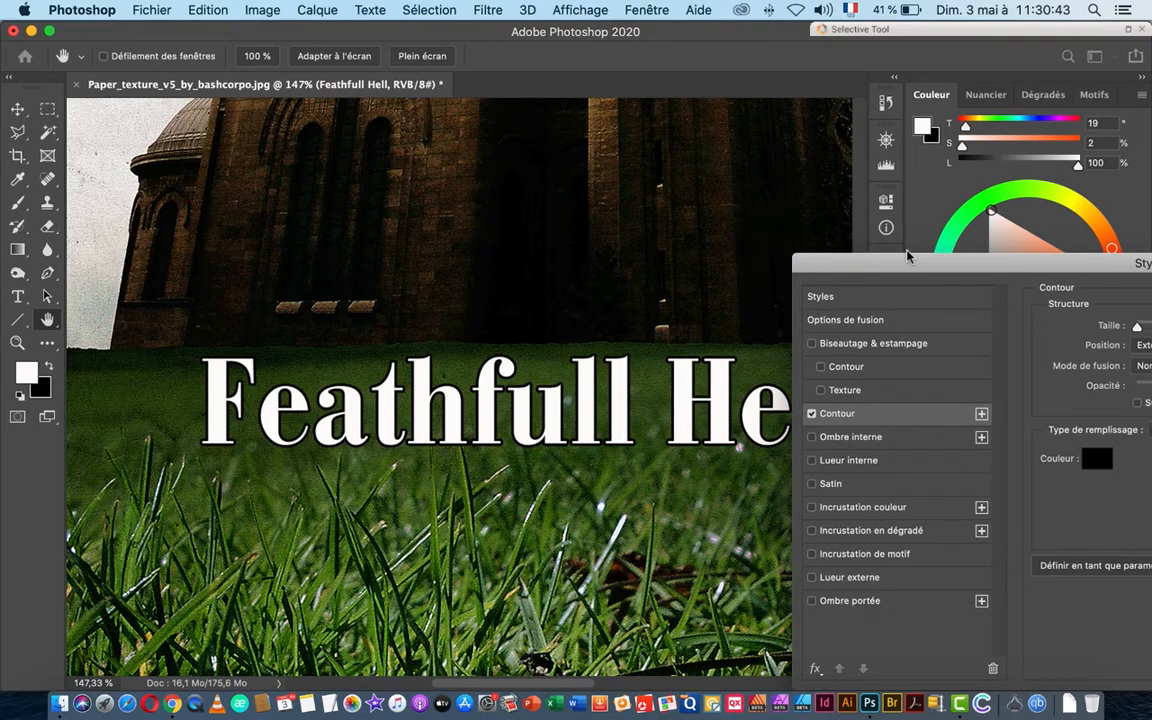
Step: Confirm the black Contour stroke on the title and review it zoomed out and back in
left_click_drag(908, 256, 516, 186)
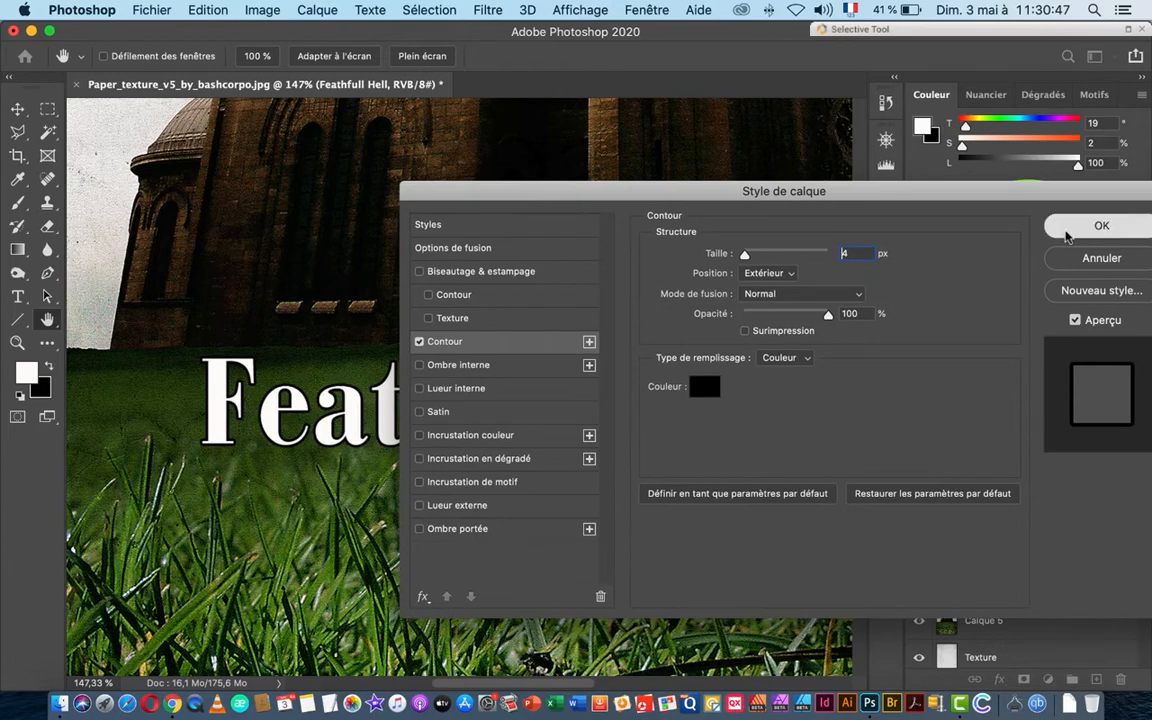
left_click(1101, 225)
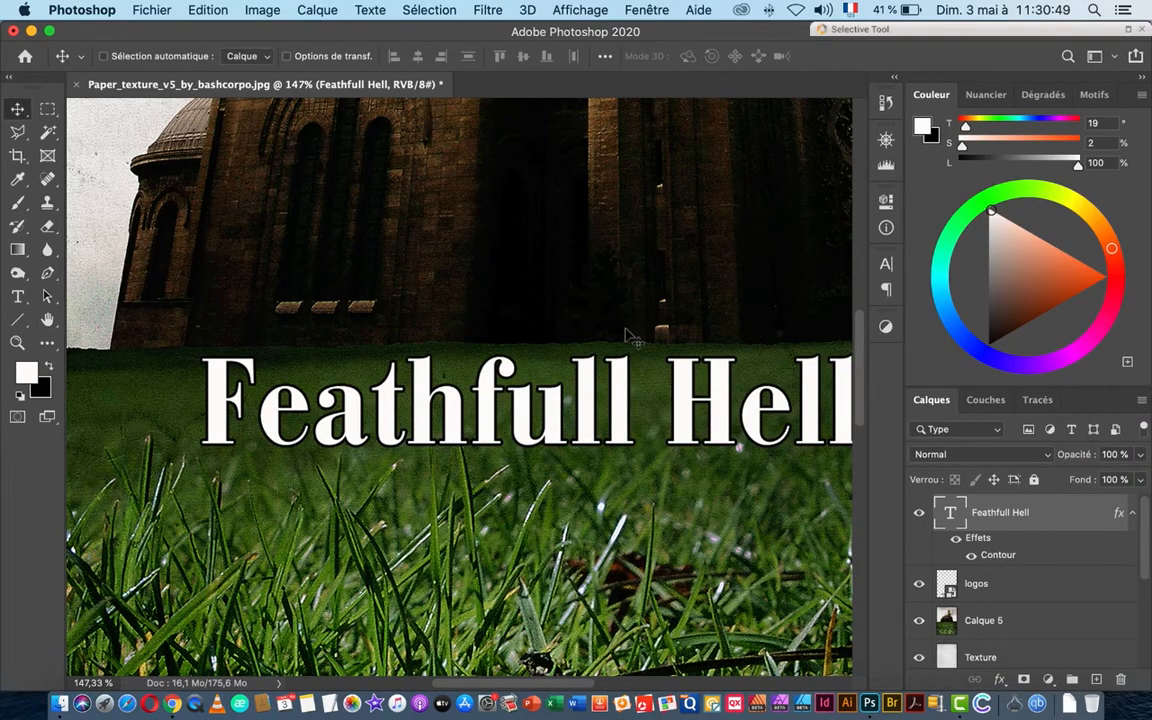
key("super+minus")
key("super+minus")
key("super+minus")
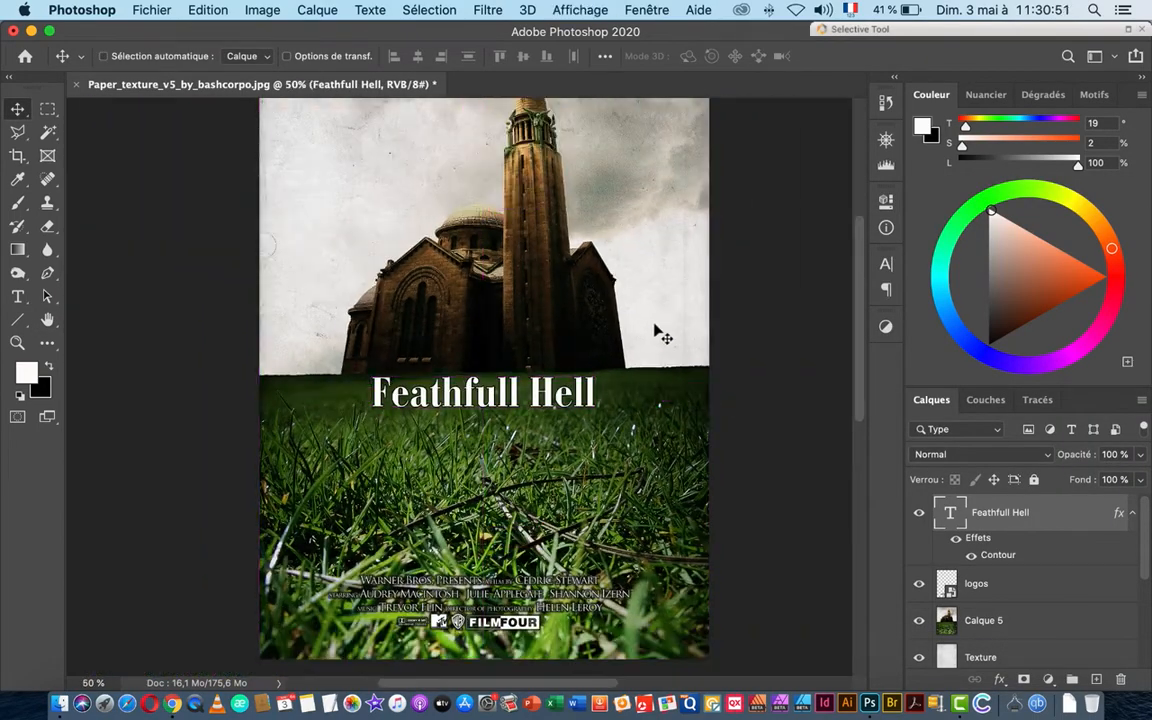
left_click_drag(517, 379, 568, 379)
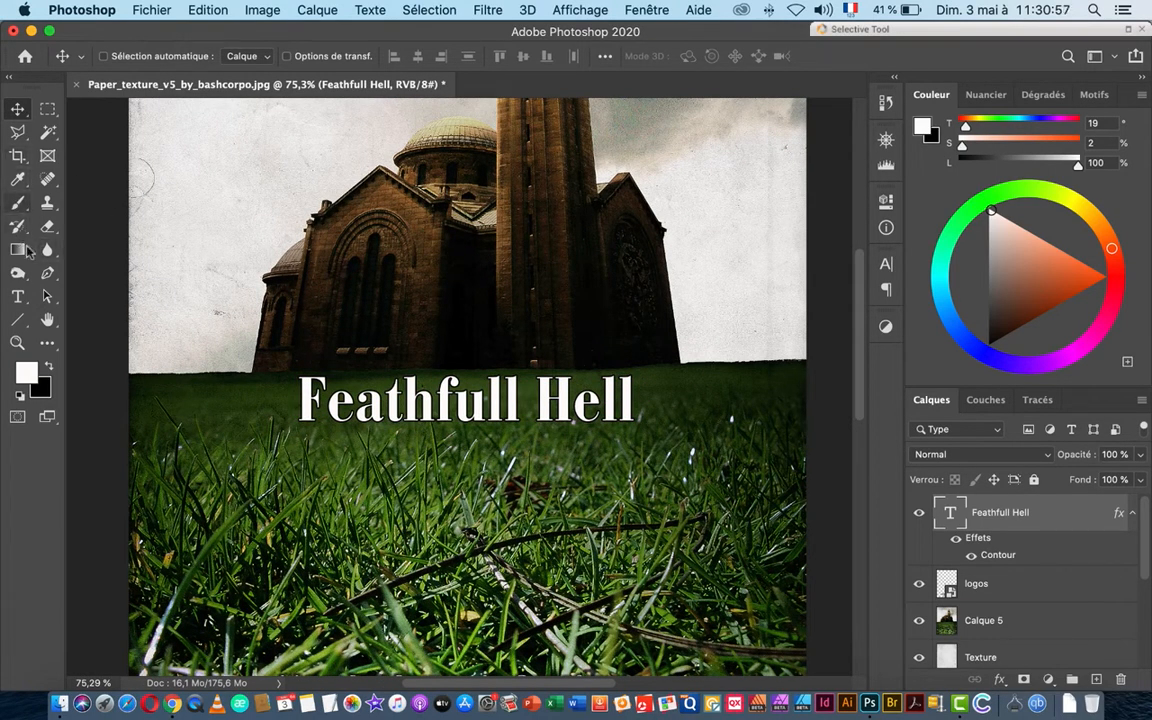
left_click(17, 296)
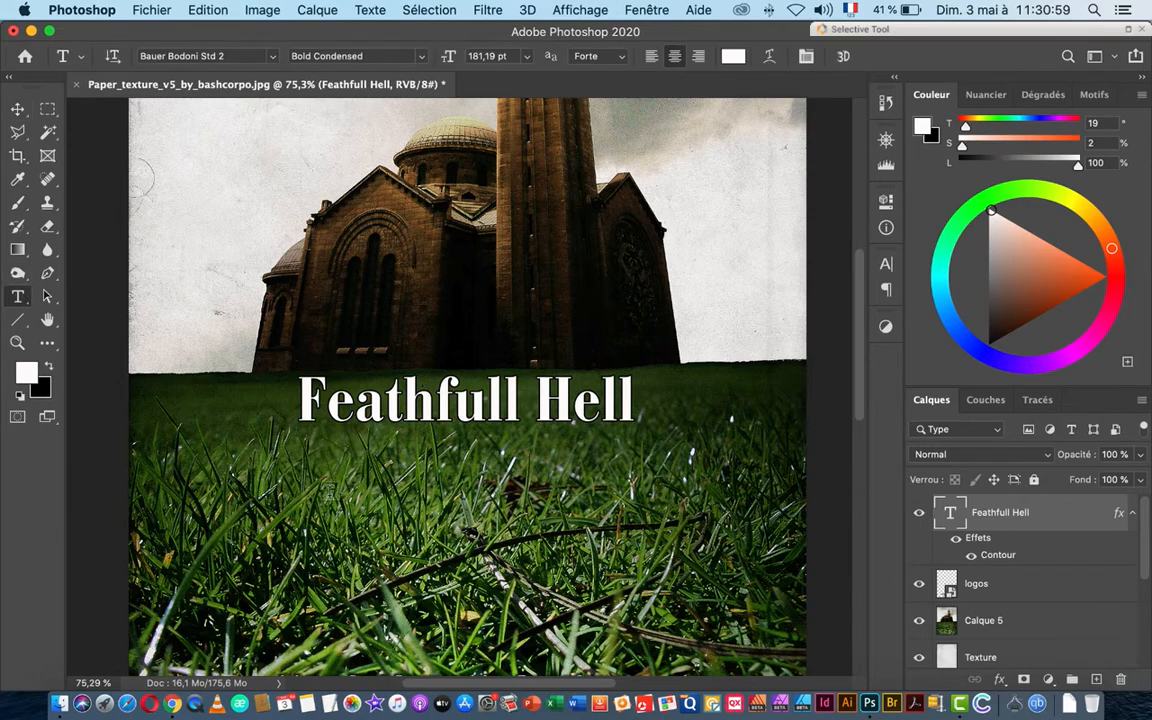
Step: Start a 63 pt text line below the title and paste repeated Lorem Ipsum
left_click(312, 460)
key("super+c")
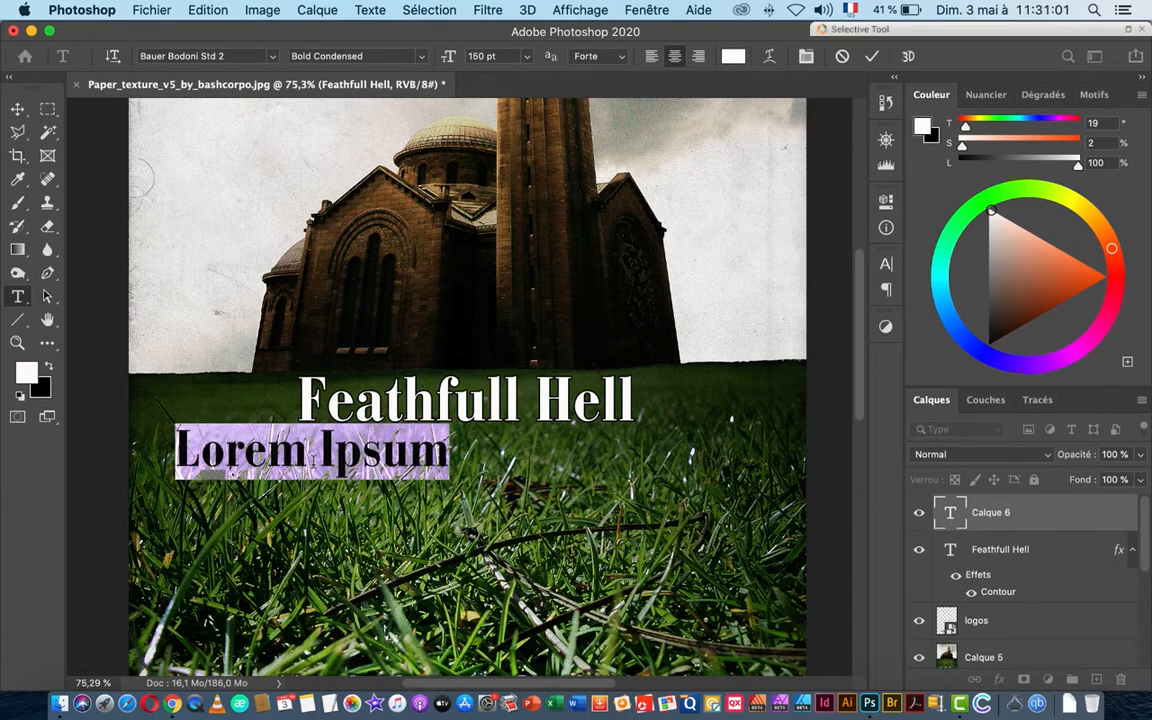
left_click(887, 266)
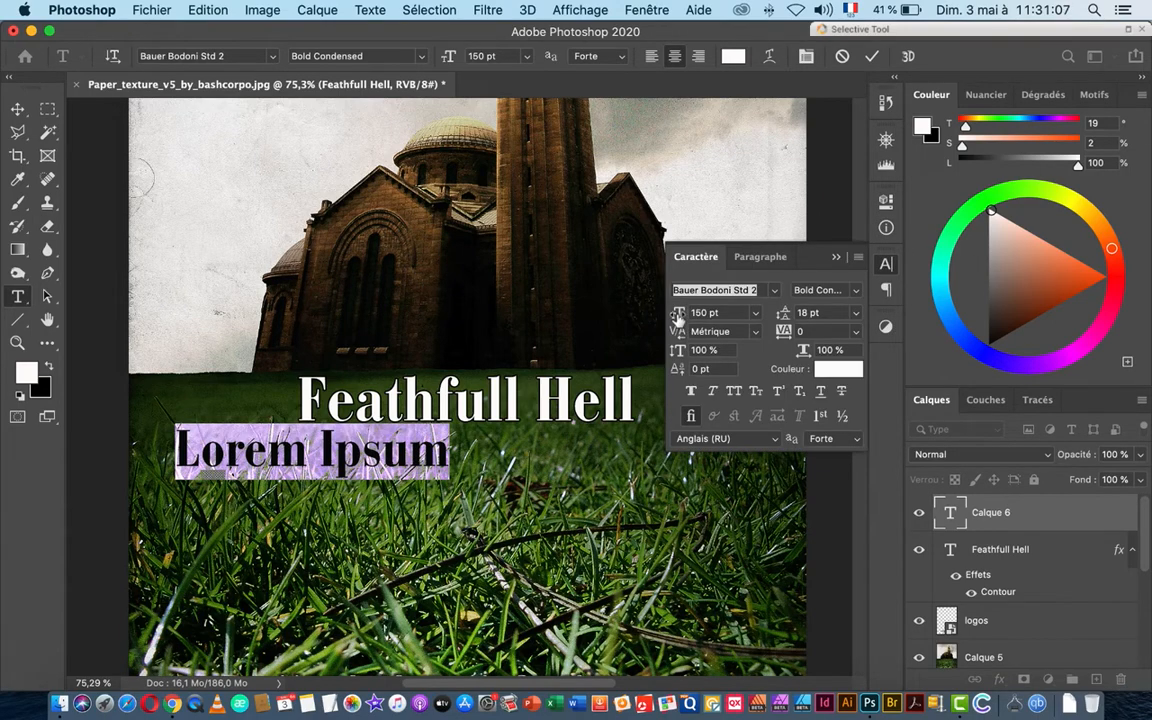
left_click_drag(678, 316, 604, 321)
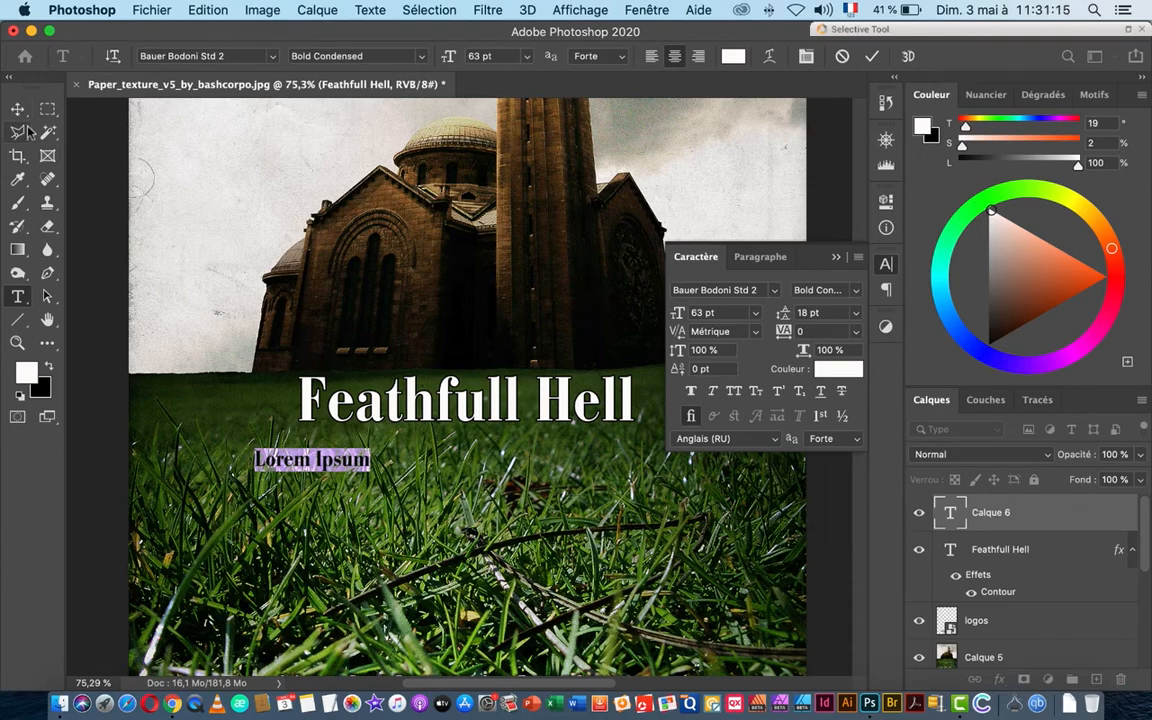
left_click(836, 258)
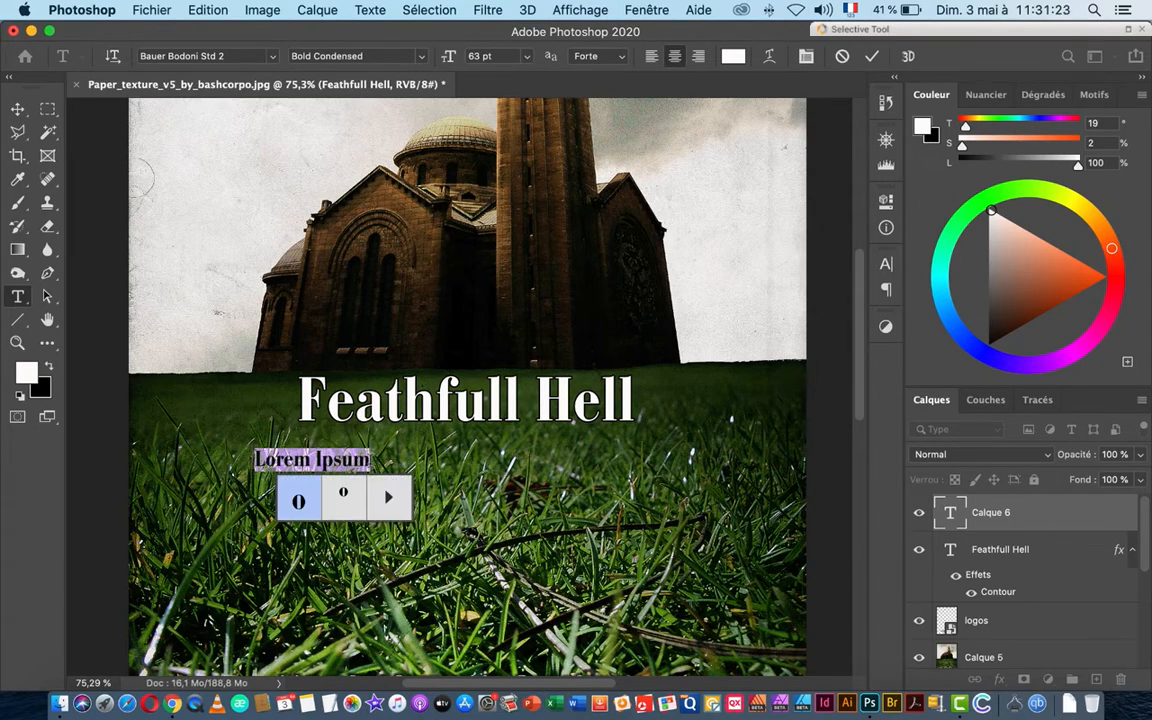
left_click_drag(373, 468, 371, 468)
key("super+v")
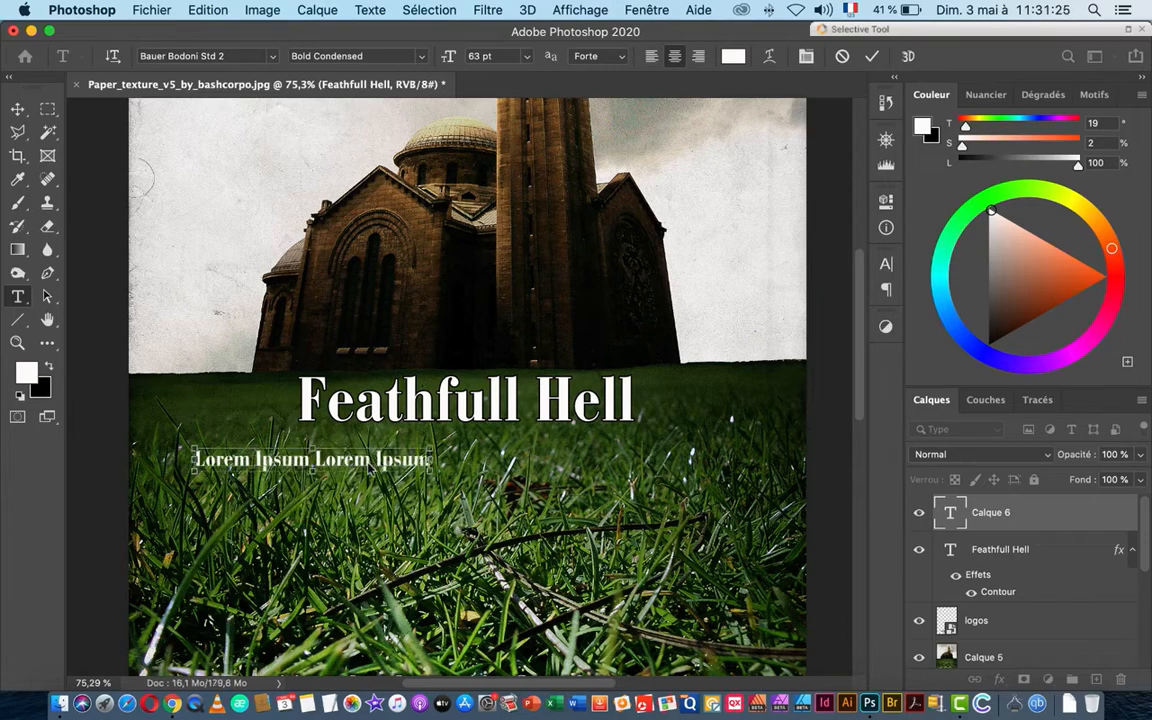
key("super+v")
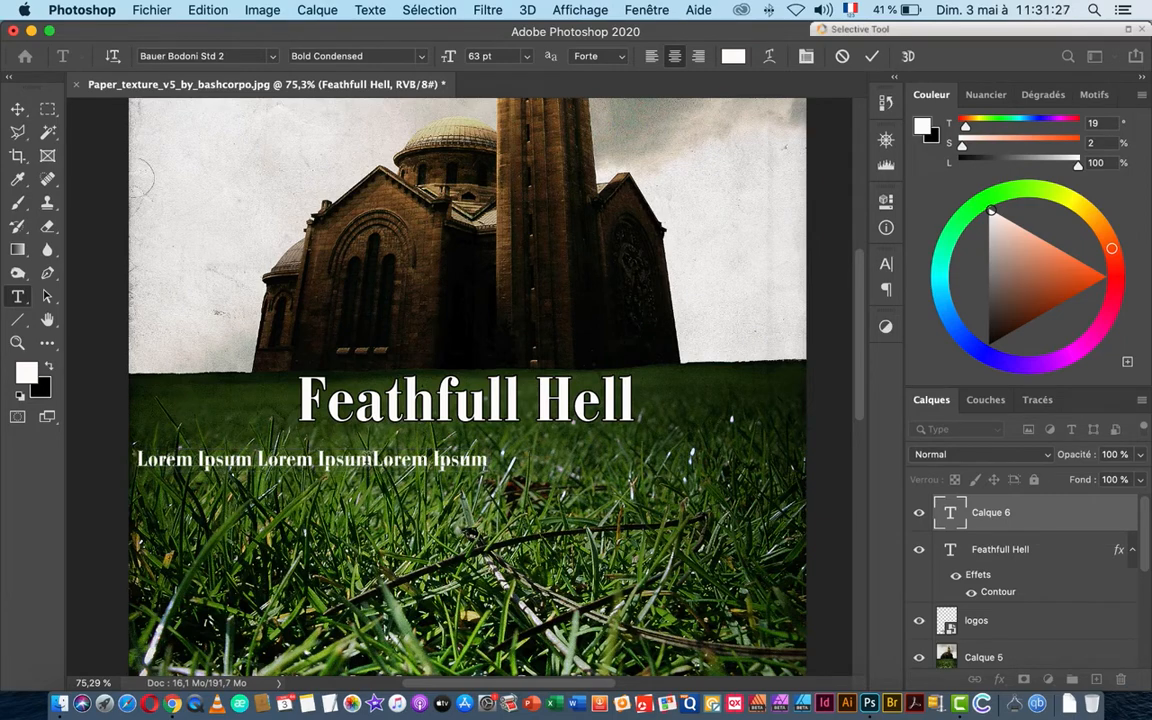
Step: Trim the subtitle to 'Lorem Ipsum Lorem Ipsum' and centre it just under the title
left_click(17, 108)
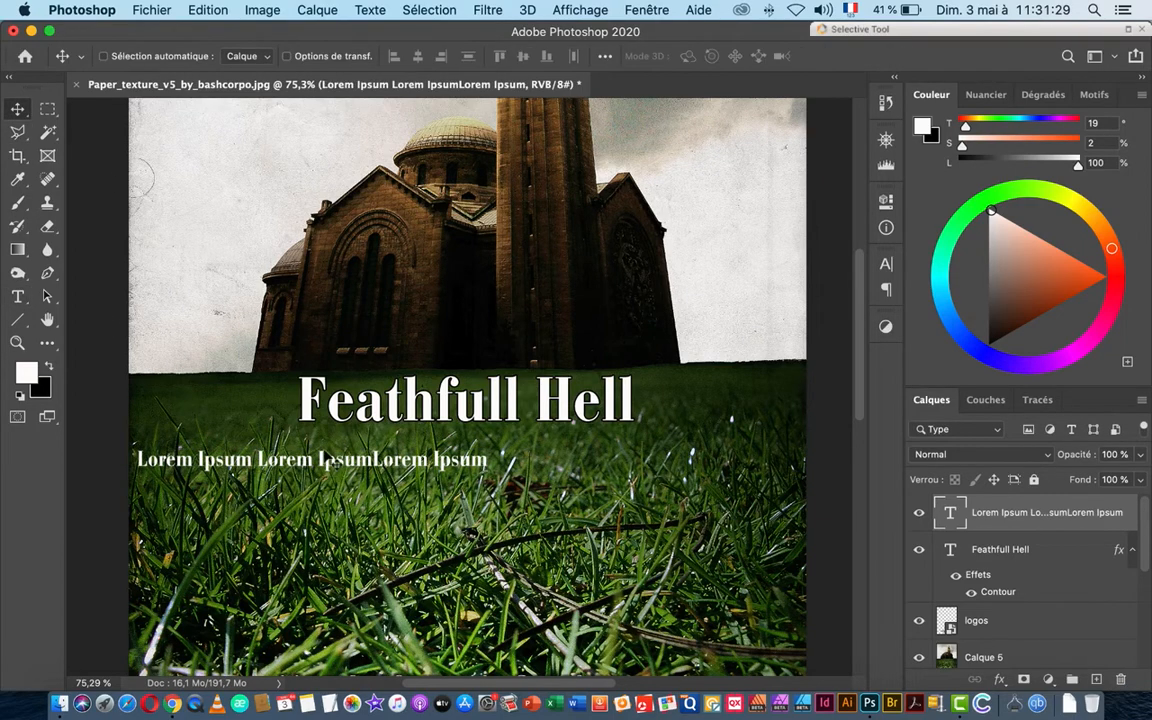
left_click_drag(298, 420, 453, 405)
left_click_drag(481, 450, 482, 456)
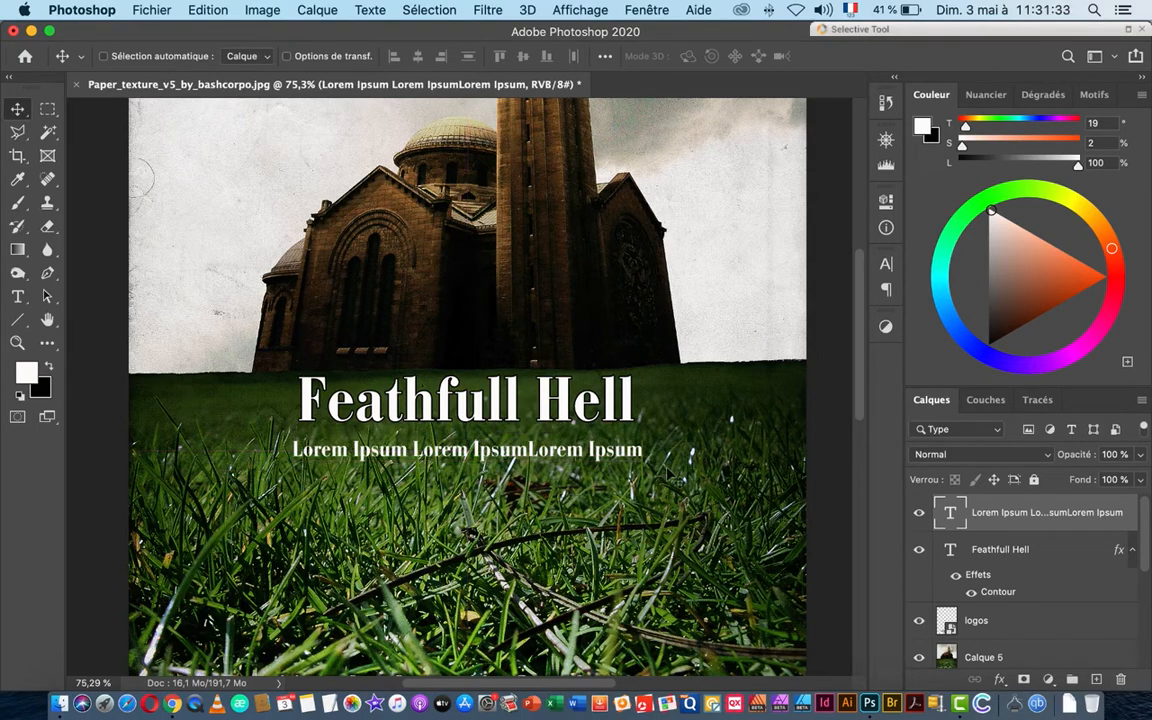
double_click(951, 513)
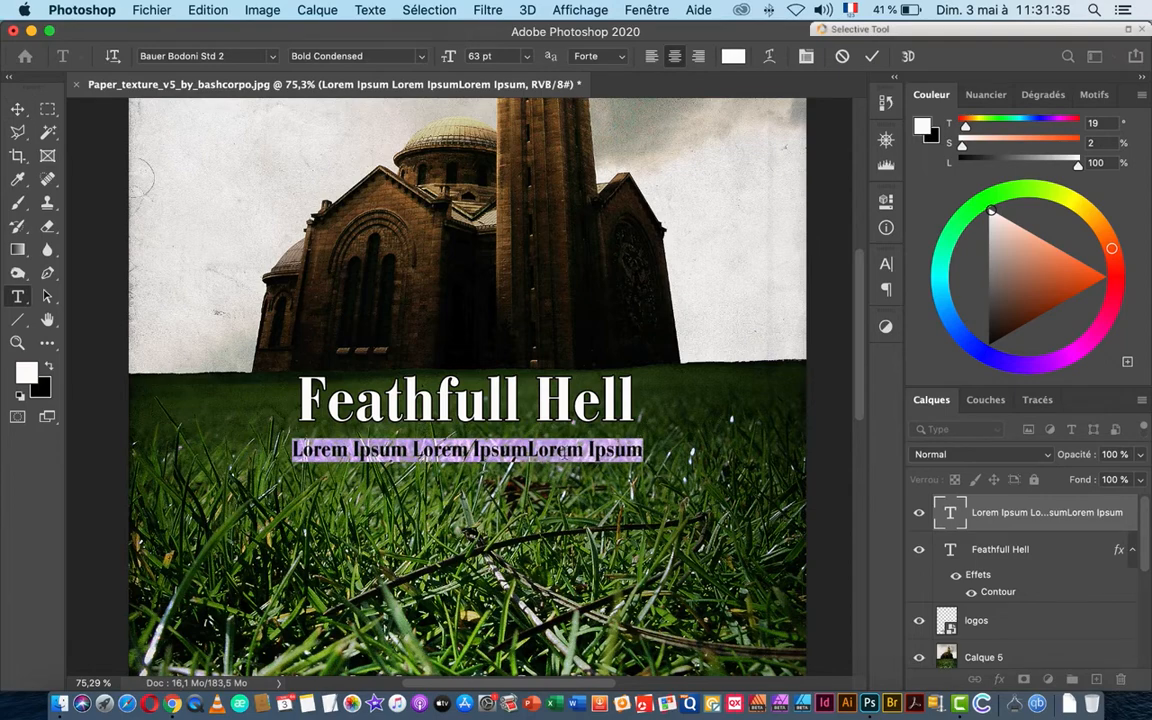
left_click_drag(531, 449, 697, 449)
key("BackSpace")
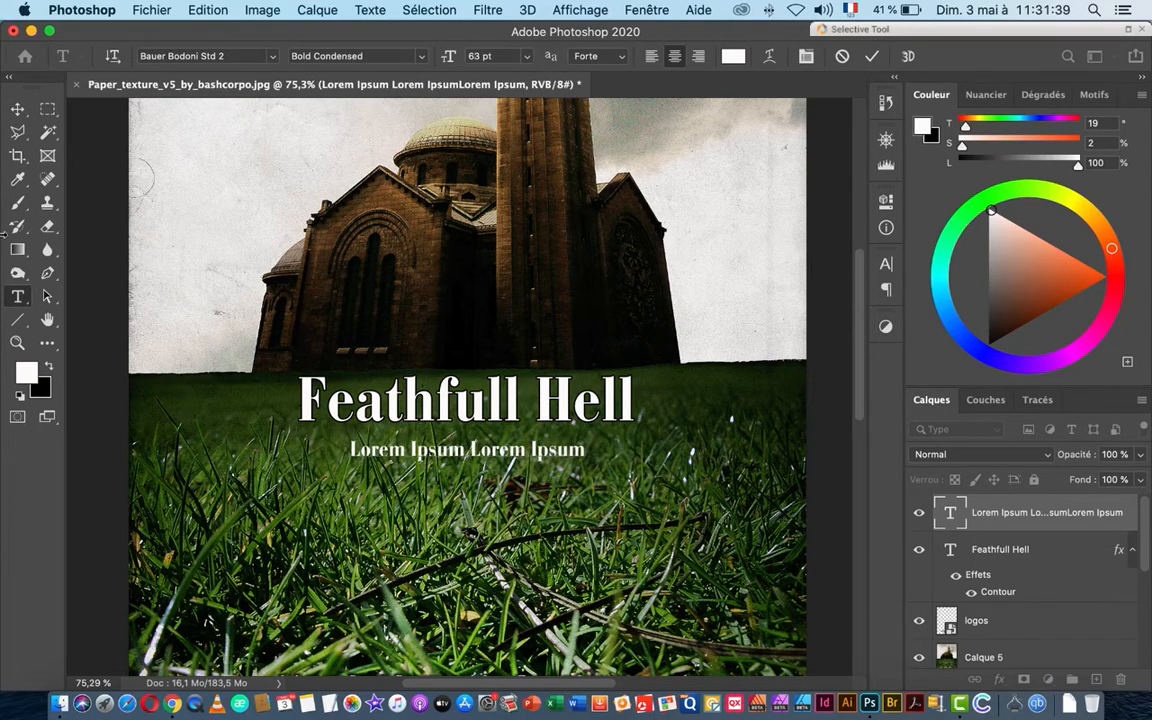
left_click(17, 108)
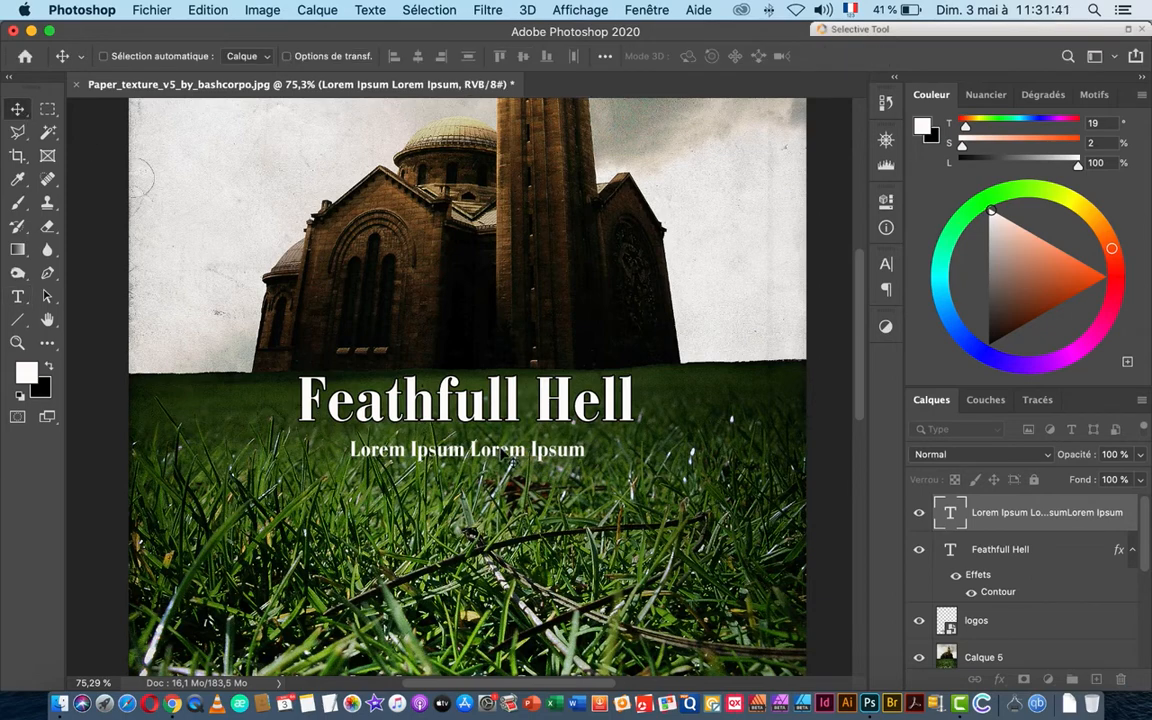
left_click_drag(502, 455, 461, 410)
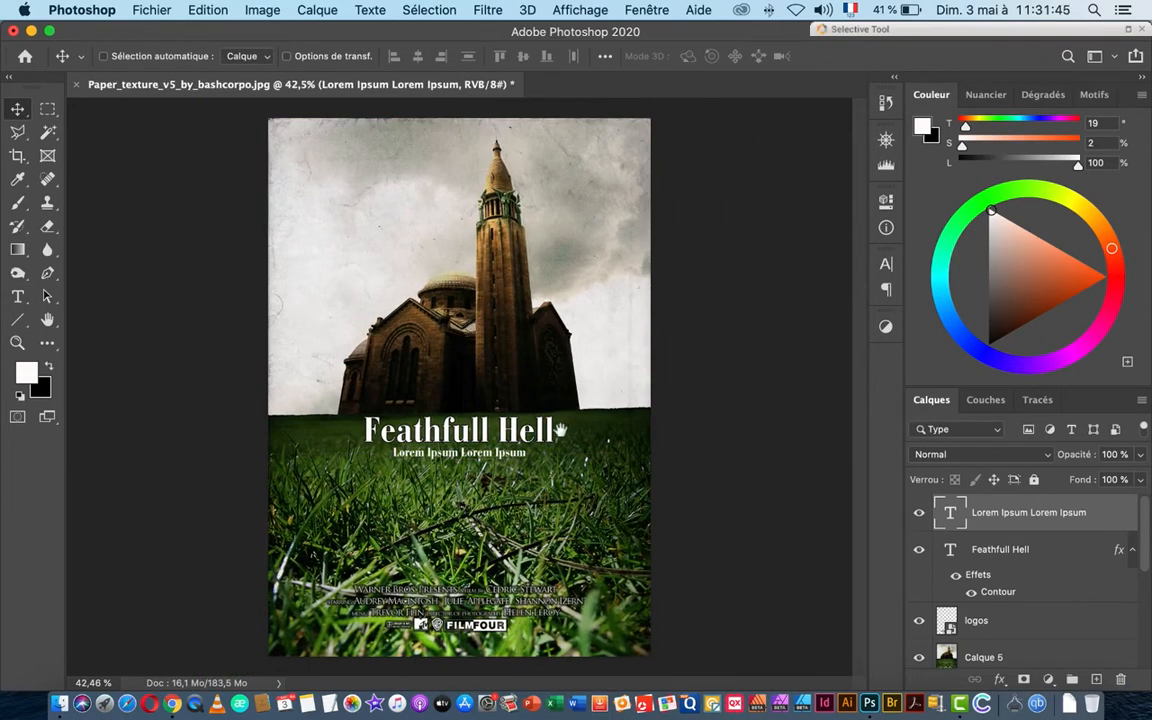
key("super")
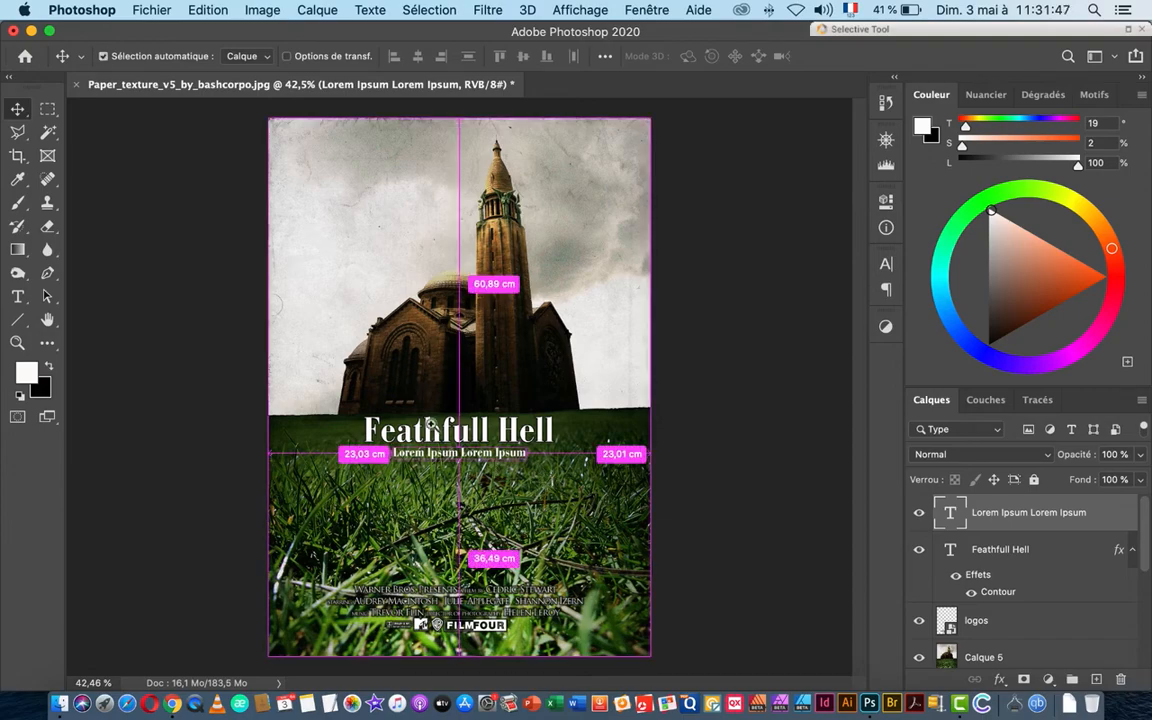
left_click_drag(374, 629, 498, 616)
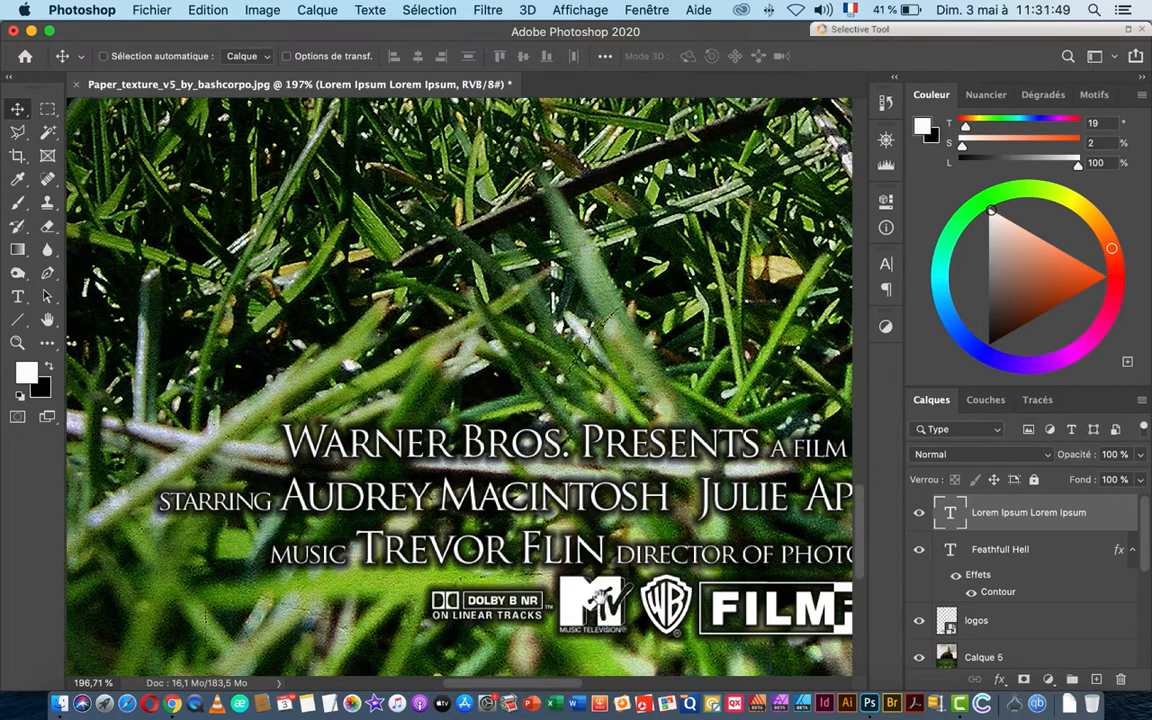
left_click_drag(601, 600, 590, 457)
left_click_drag(654, 477, 437, 487)
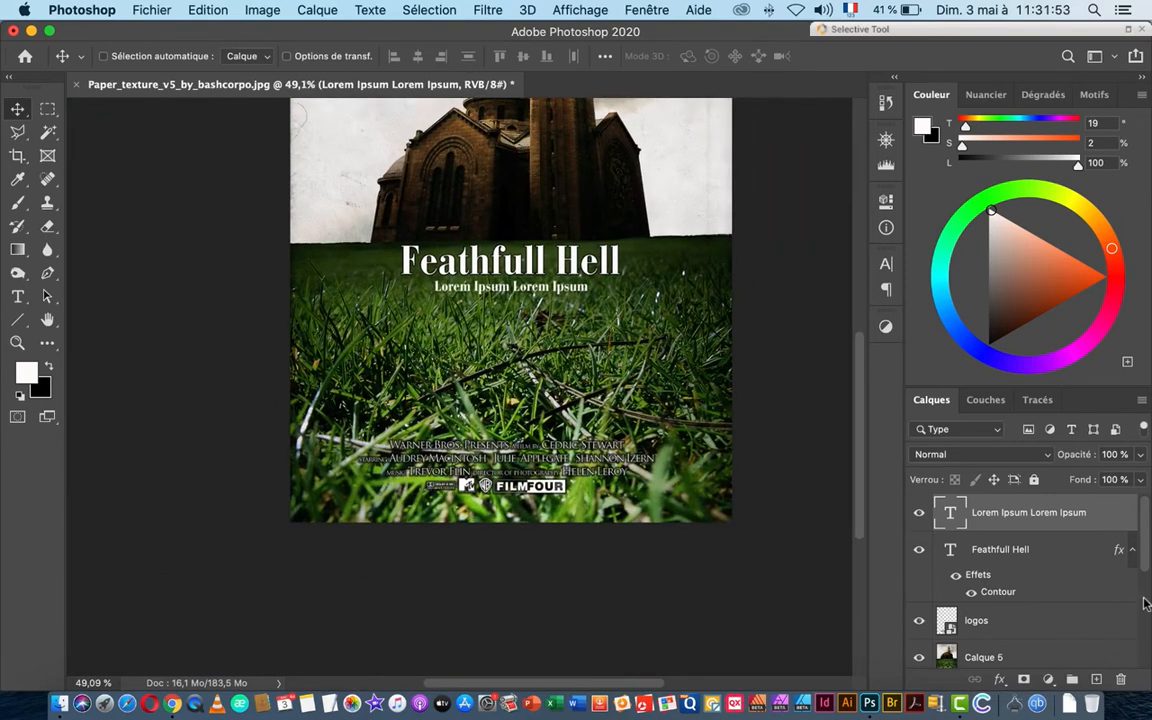
left_click(1068, 658)
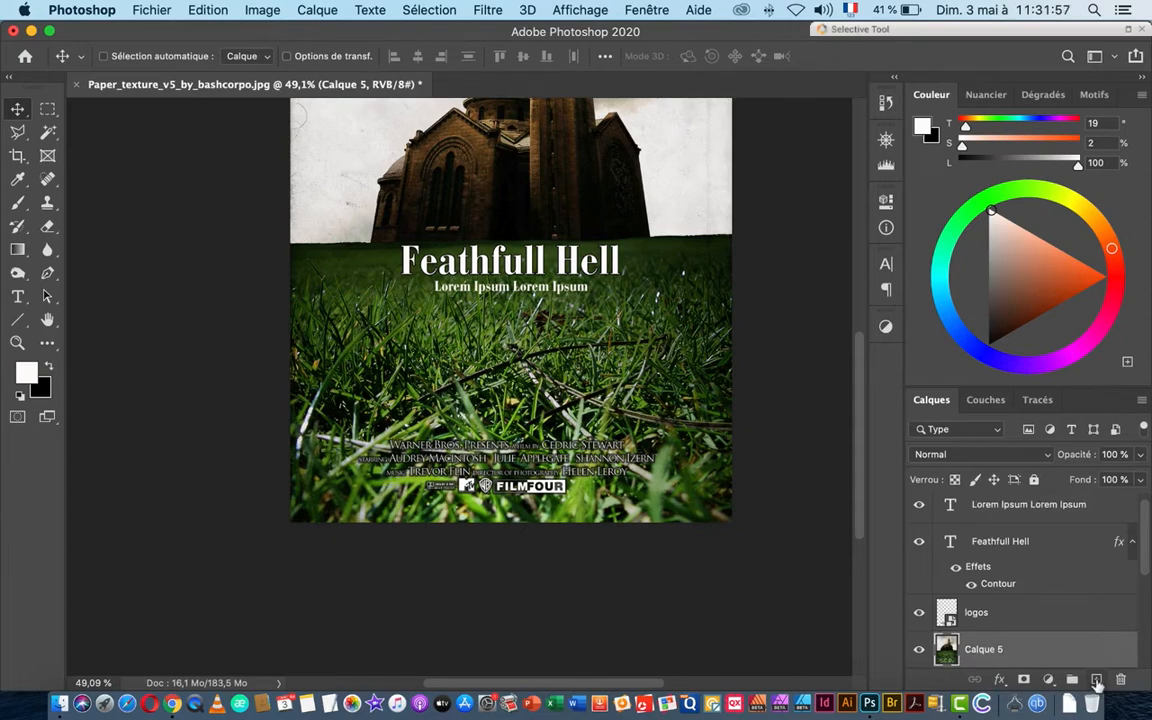
Step: On a new layer, paint a soft glow in sampled grass green behind the credits
left_click(1096, 680)
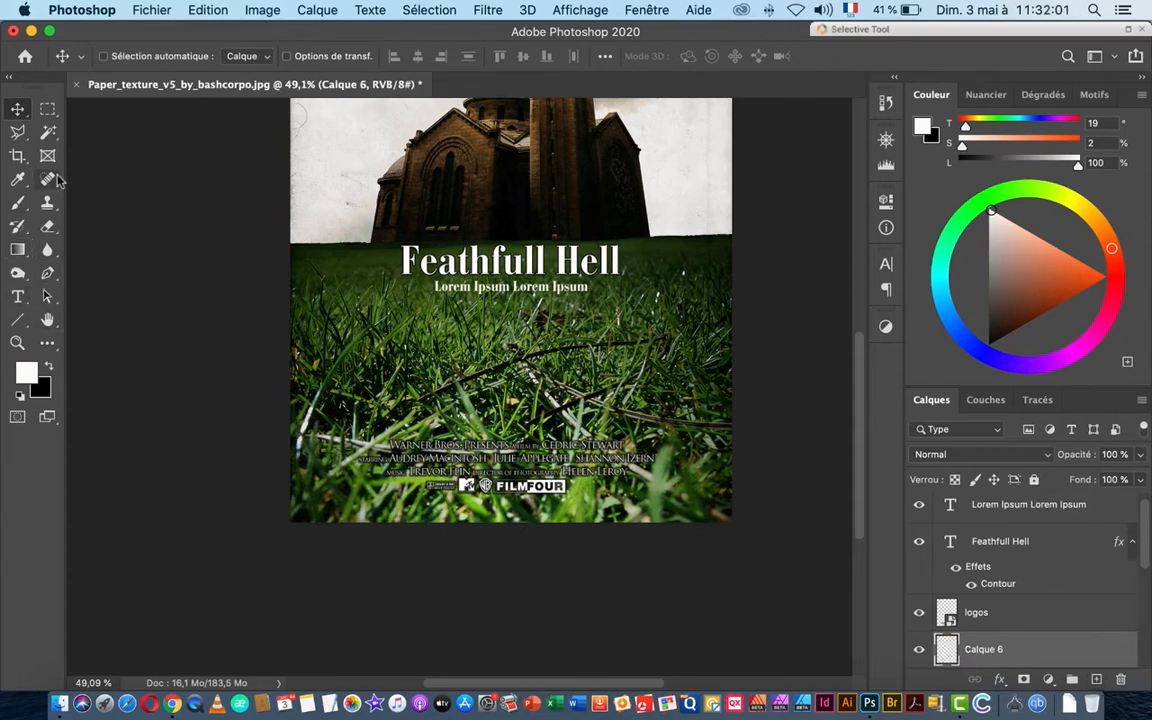
left_click(20, 205)
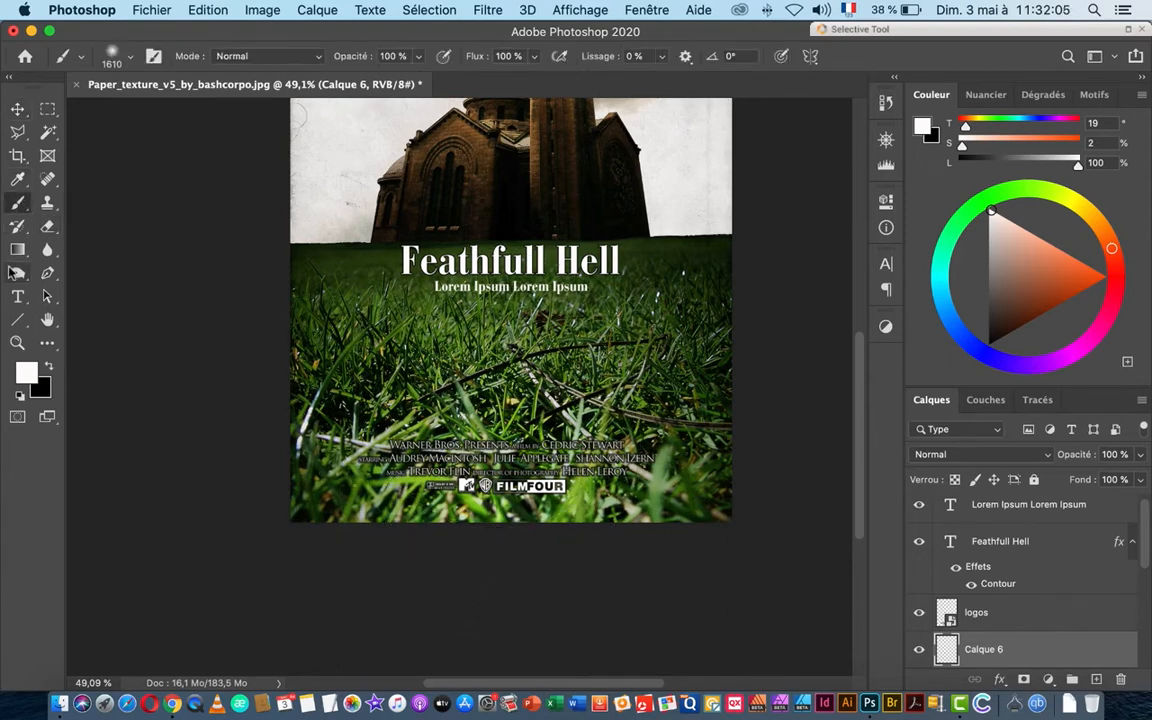
key("i")
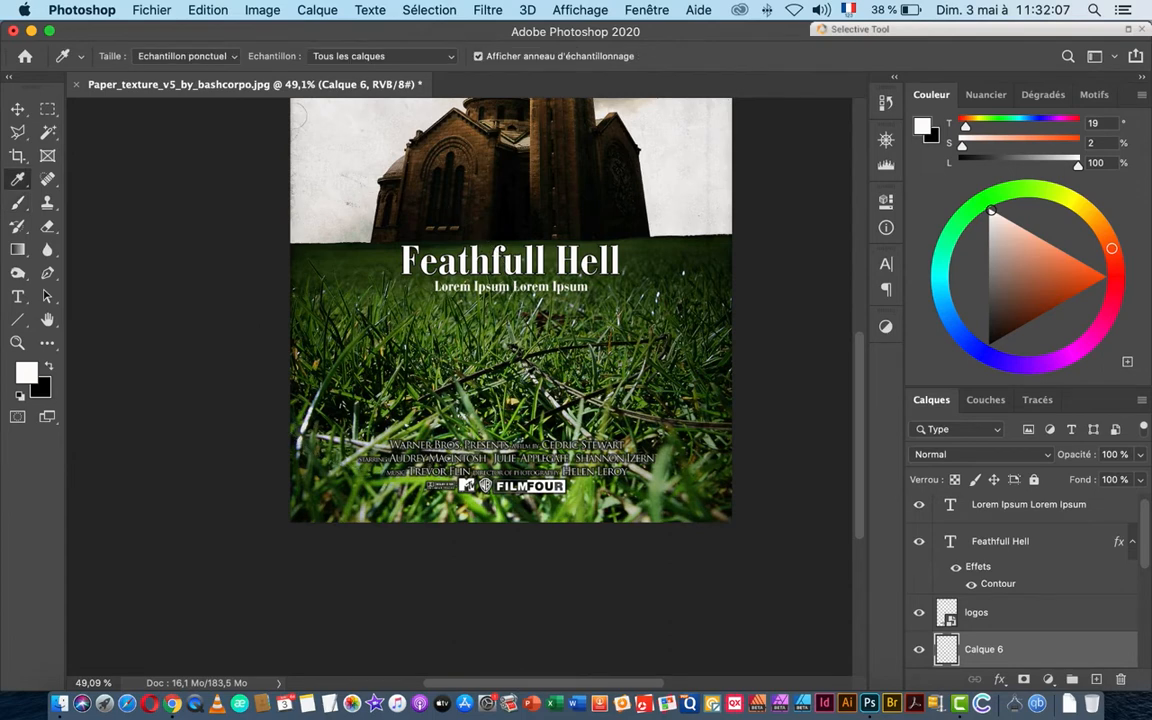
left_click(578, 498)
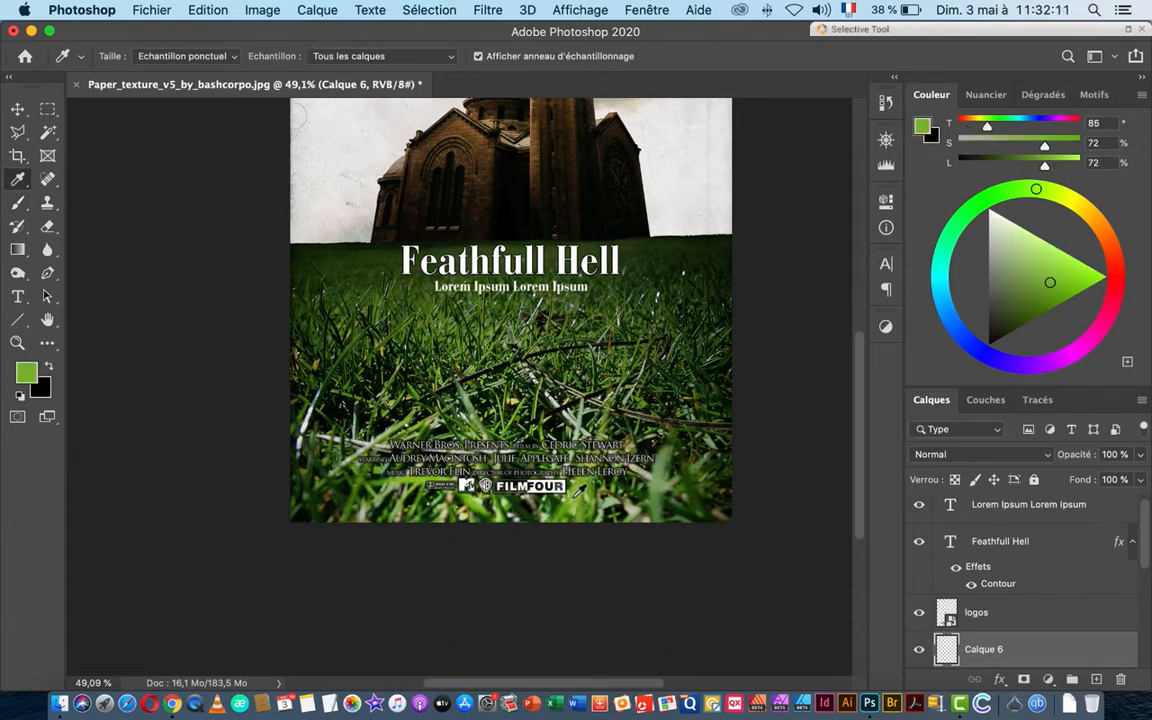
key("b")
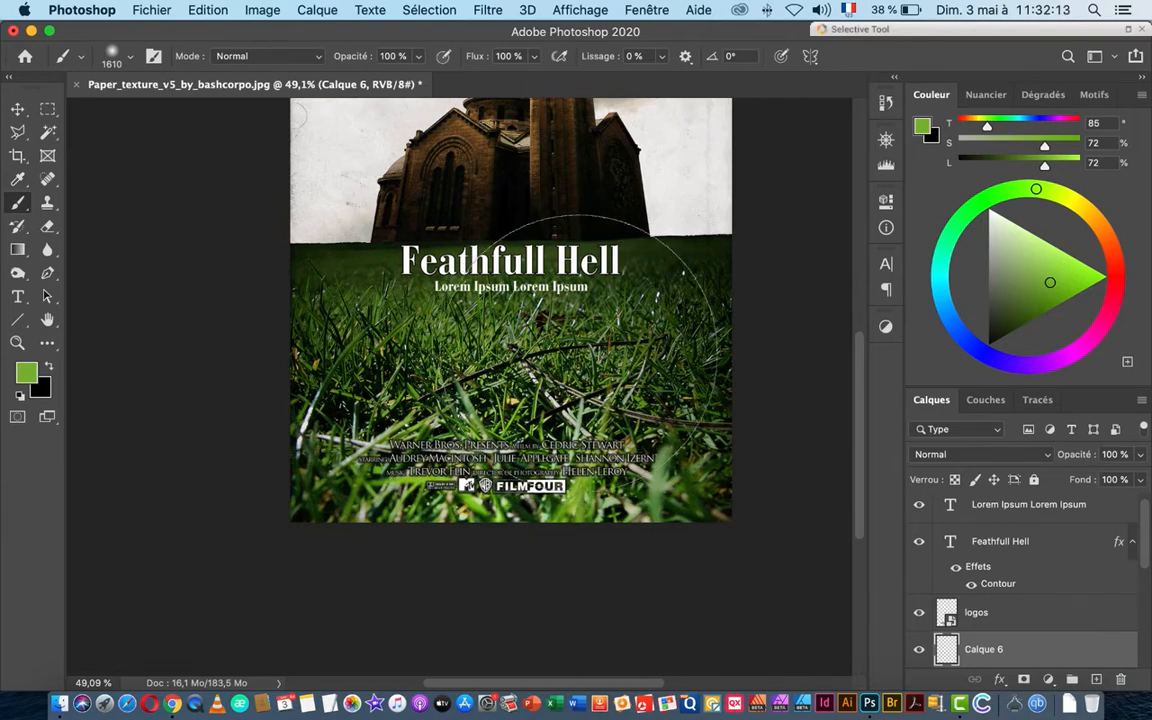
mouse_move(525, 378)
left_mouse_down()
mouse_move(469, 333)
mouse_move(456, 377)
mouse_move(432, 377)
left_mouse_up()
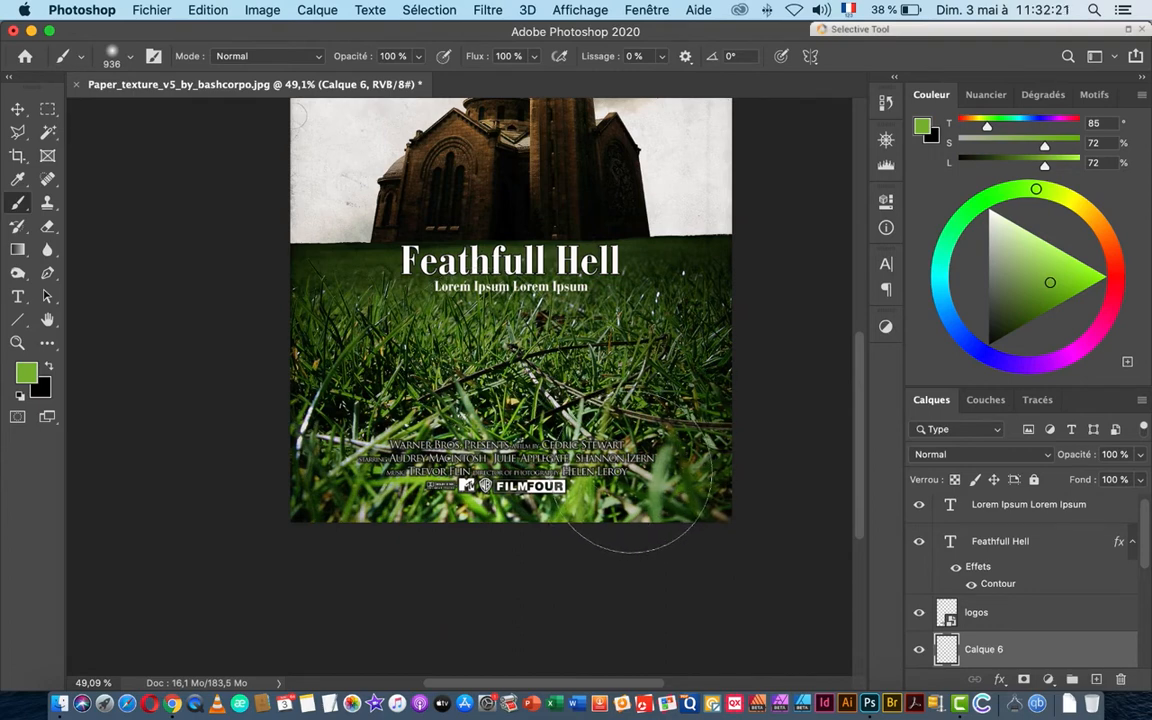
left_click_drag(630, 471, 386, 450)
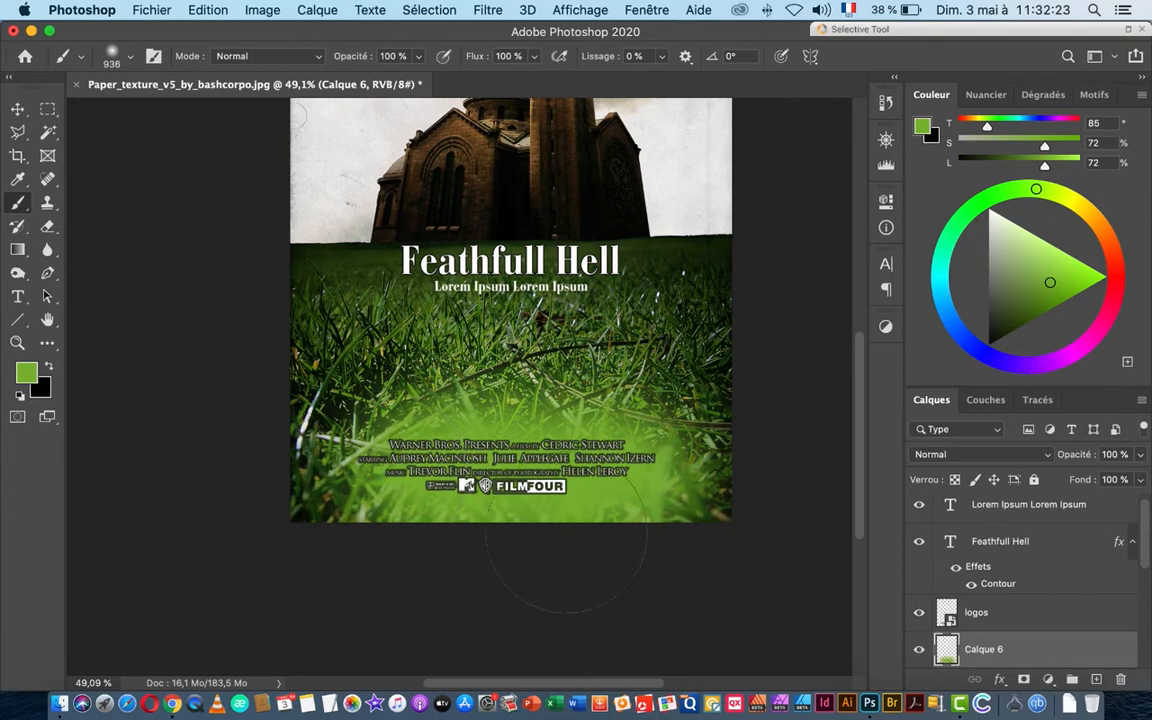
Step: Set Calque 6's blend mode to Lumière tamisée and check the credits area
left_click(968, 456)
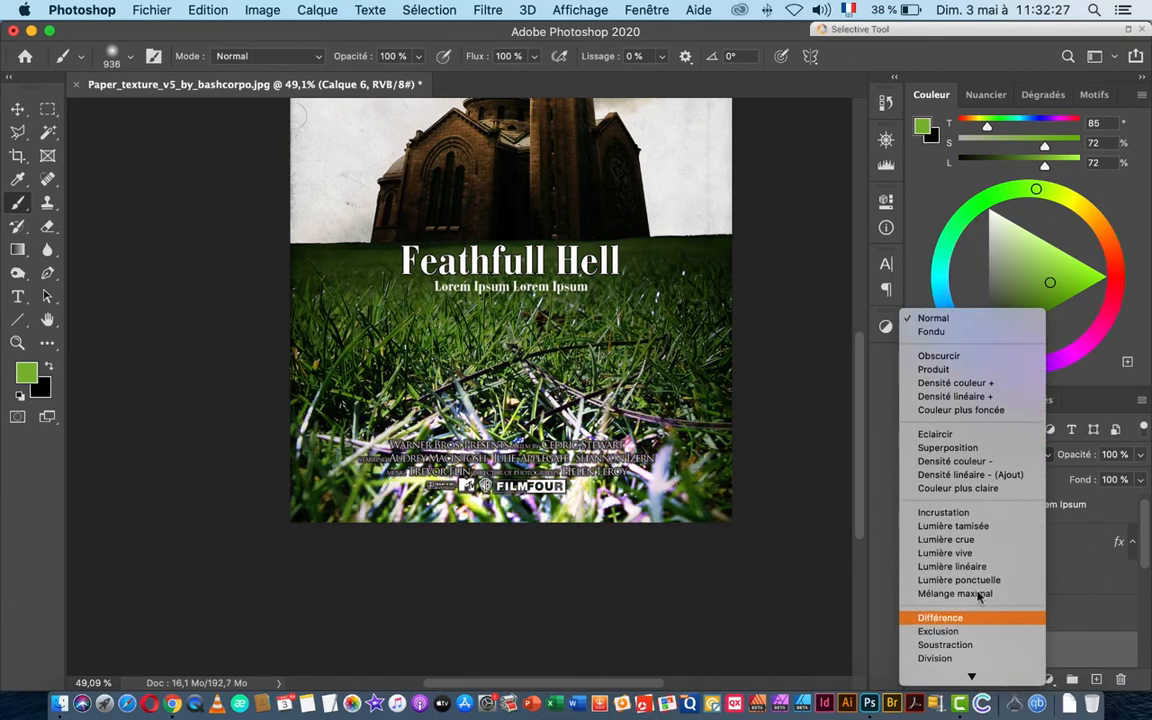
left_click(945, 526)
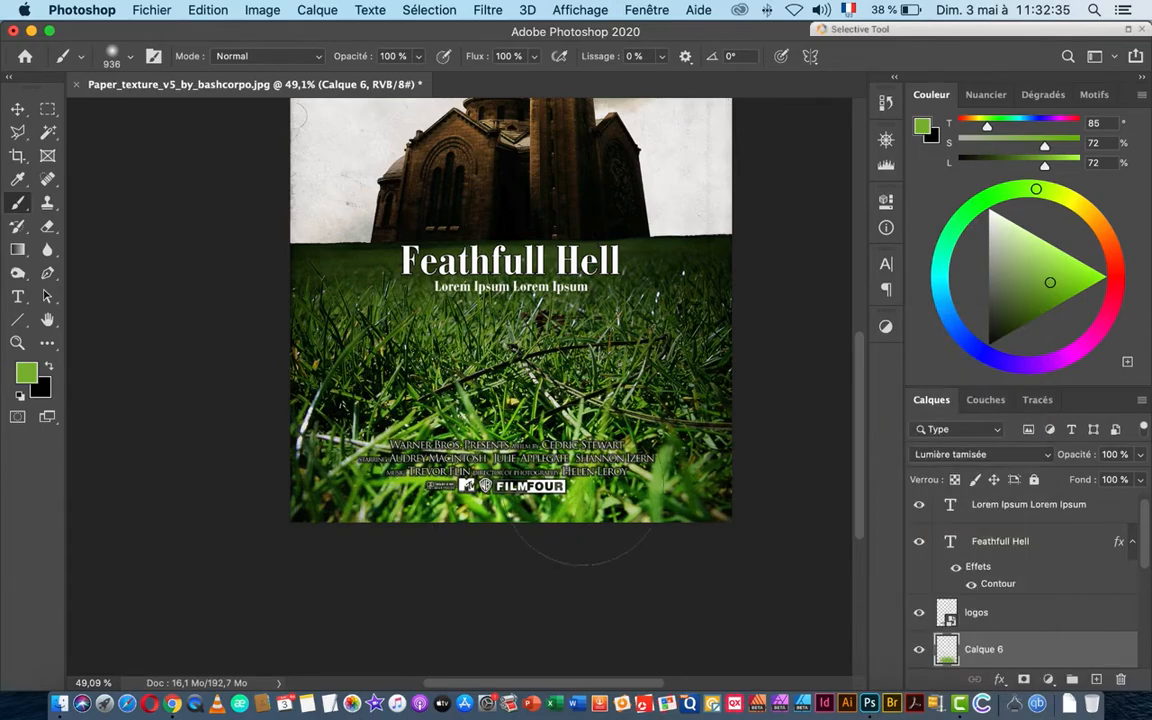
left_click_drag(484, 514, 567, 511)
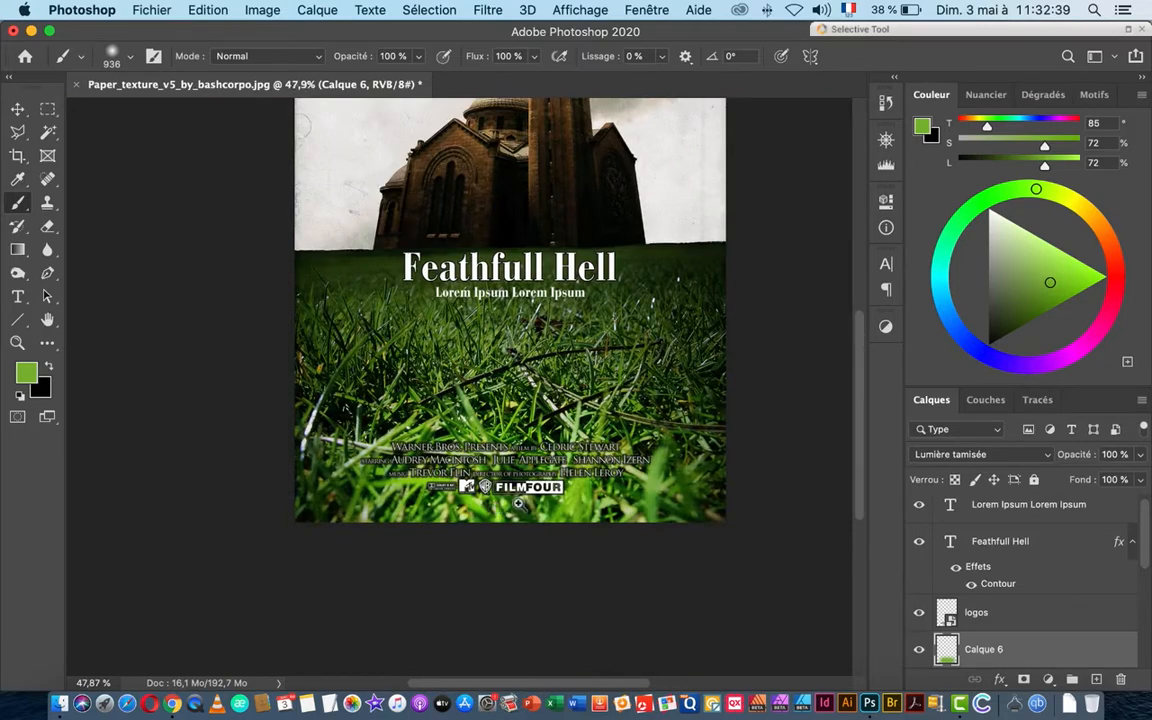
scroll(494, 507, "up", 5)
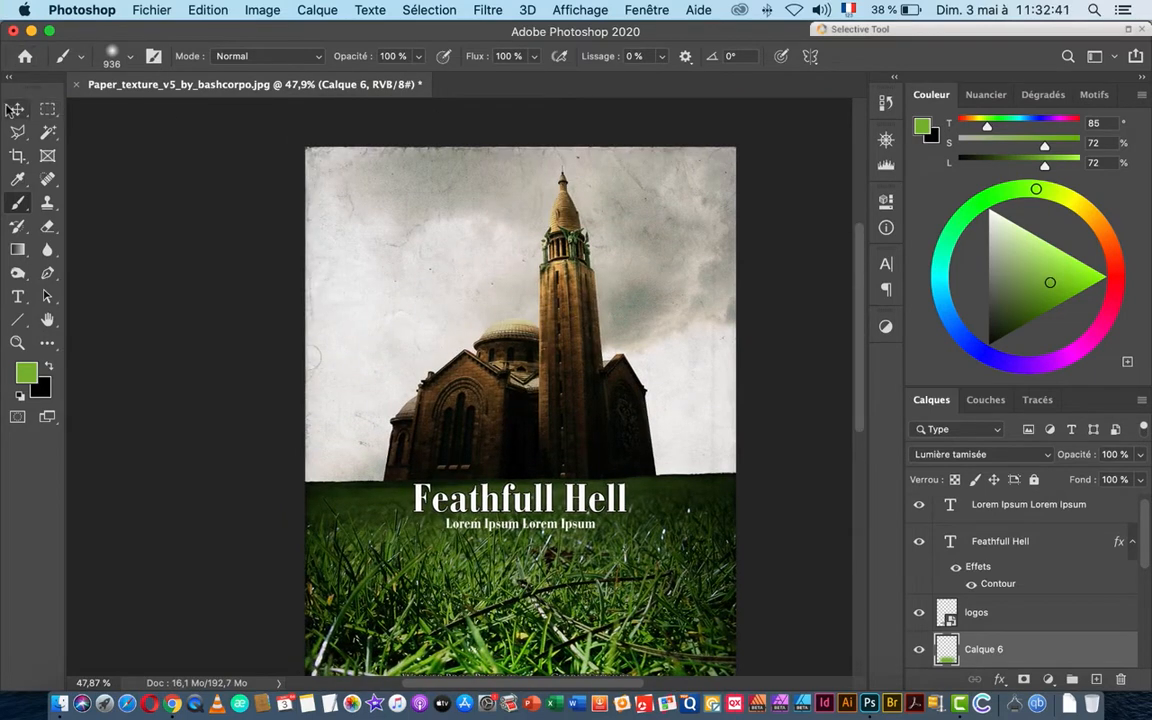
Step: Alt-drag a copy of the Feathfull Hell title up near the poster's top-left and open its text for editing
left_click(17, 108)
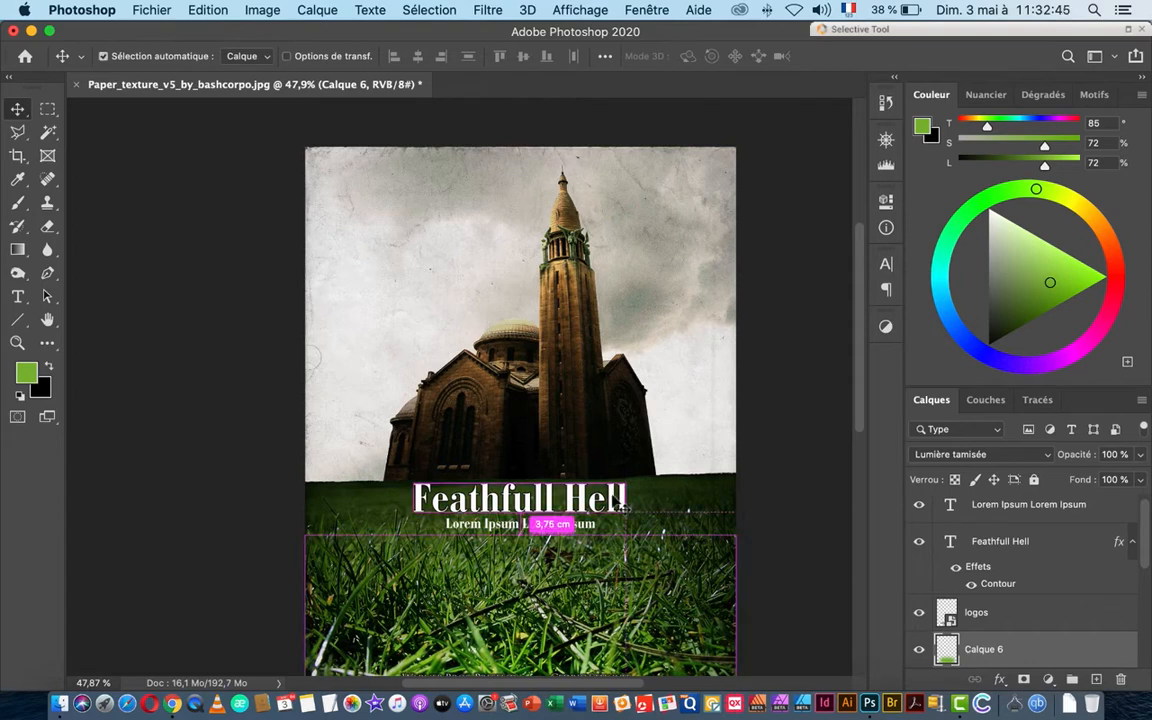
left_click(545, 497)
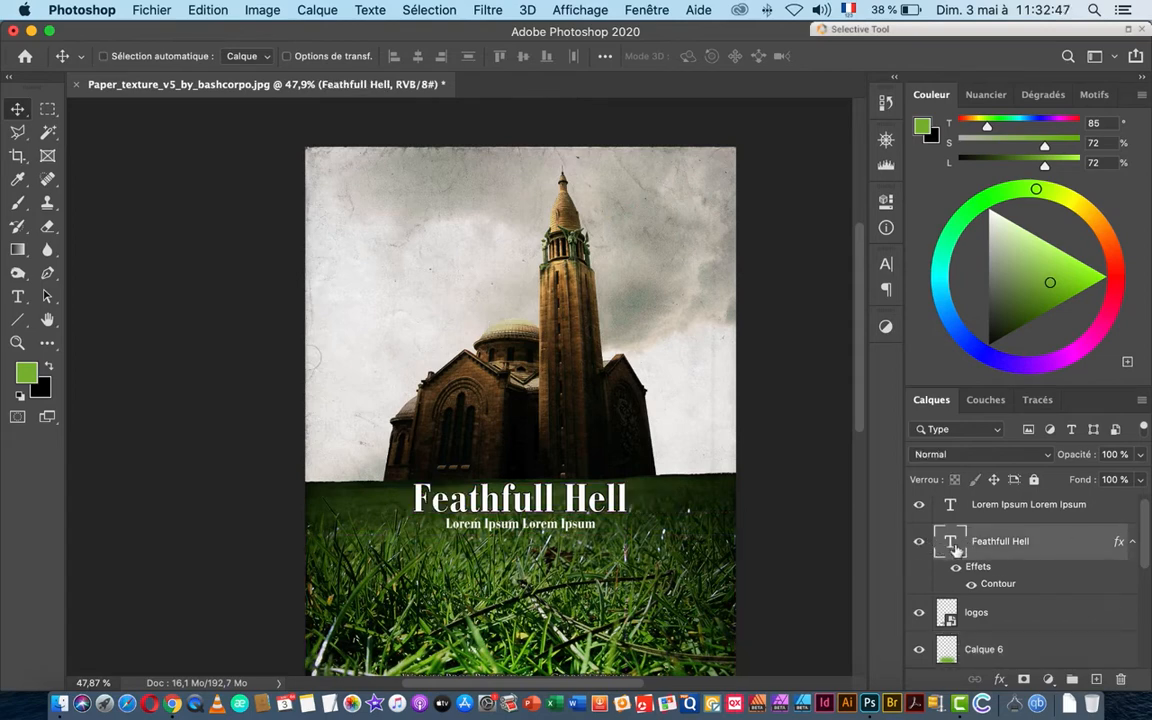
left_click(1131, 542)
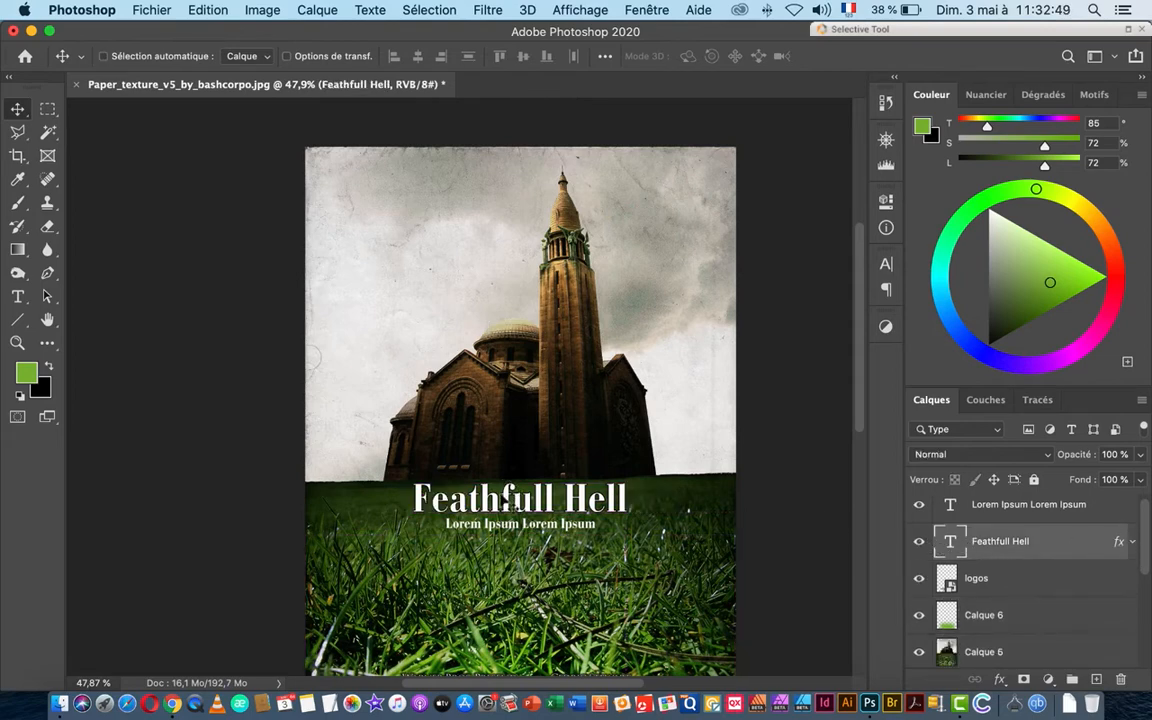
left_click_drag(488, 500, 398, 190)
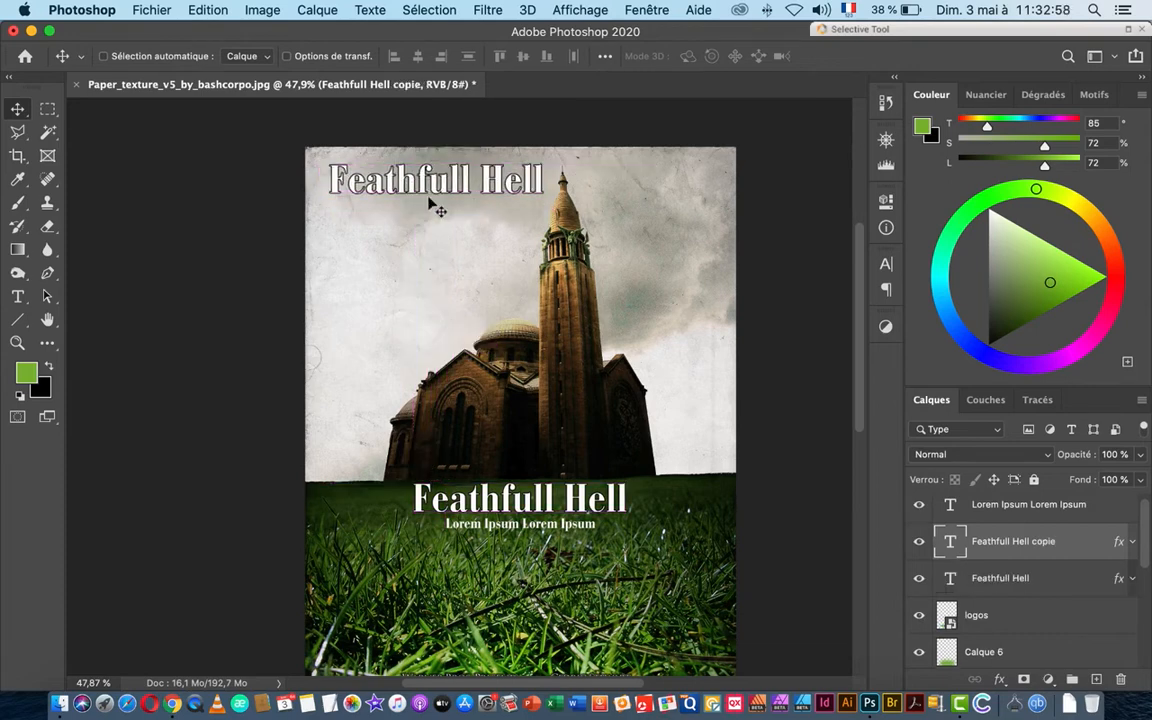
double_click(950, 541)
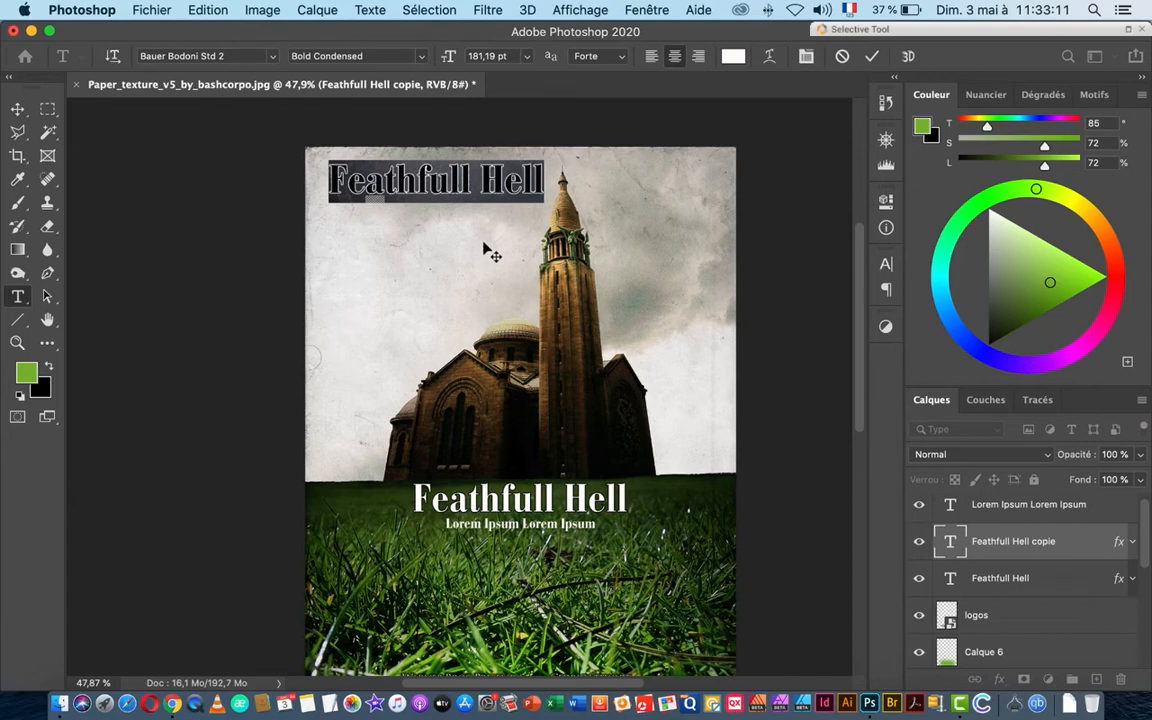
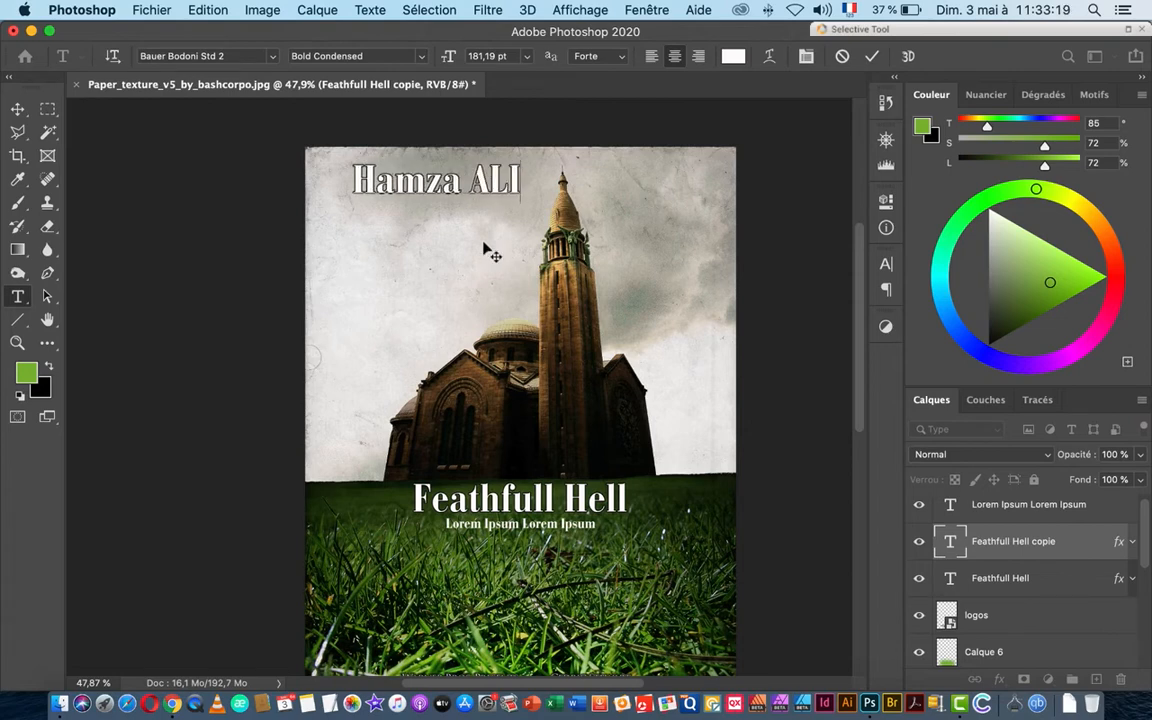
Step: Replace the copied title's text with the first author's name and shrink it to 81,19 pt
key("super+a")
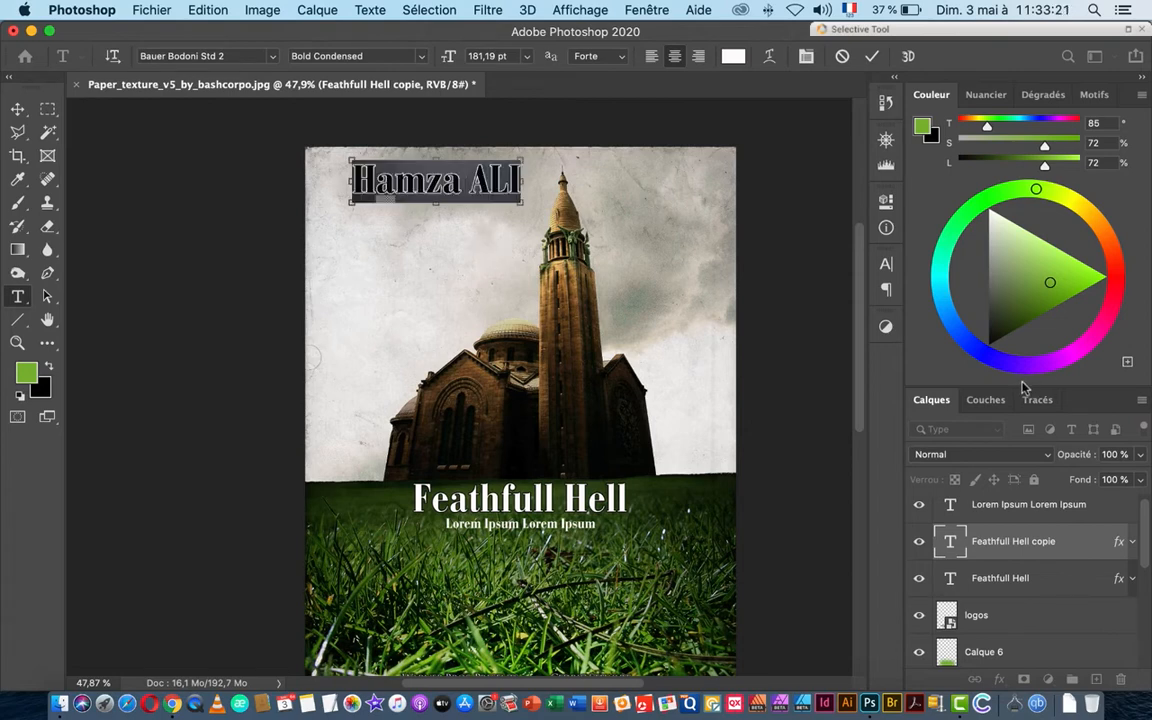
left_click(885, 263)
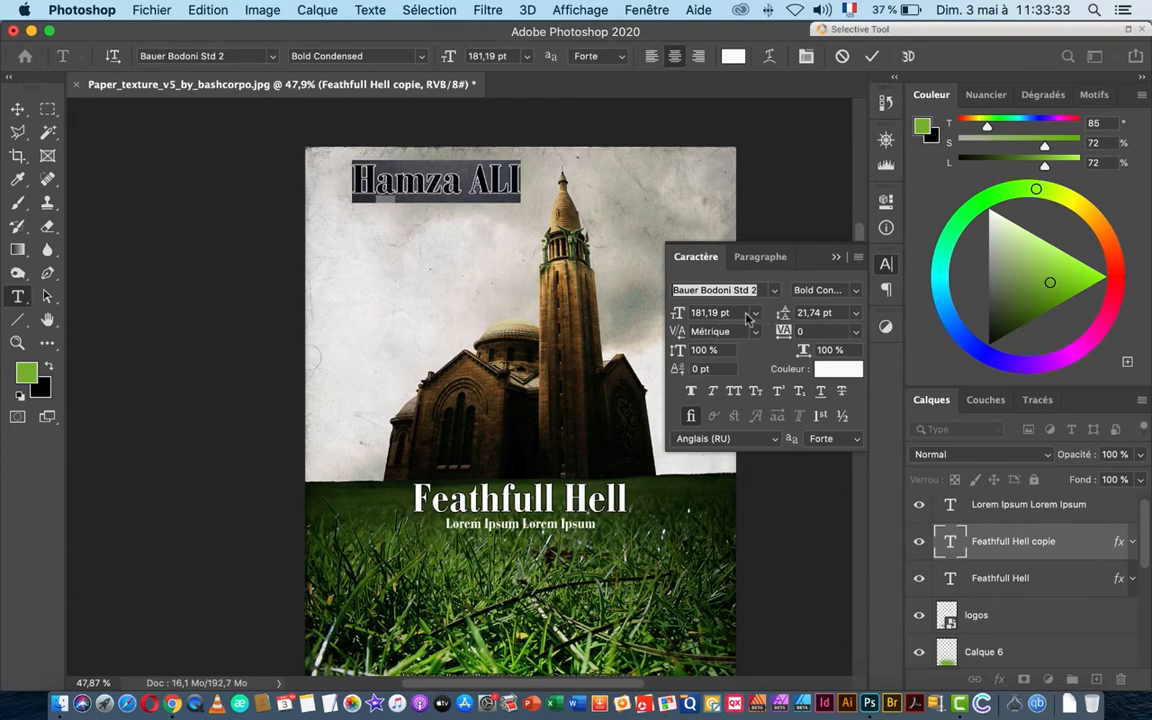
left_click_drag(738, 314, 675, 313)
key("shift+Down")
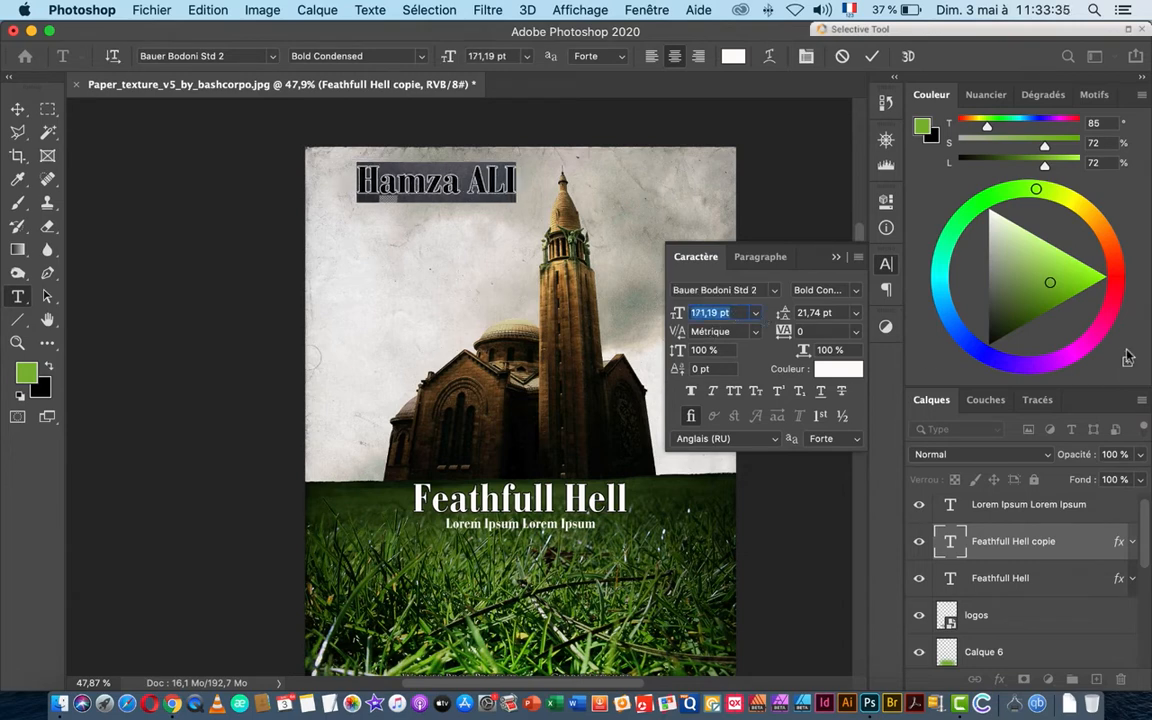
key("shift+Down")
key("shift+Down")
key("shift+Down")
key("shift+Down")
key("shift+Down")
key("shift+Down")
key("shift+Down")
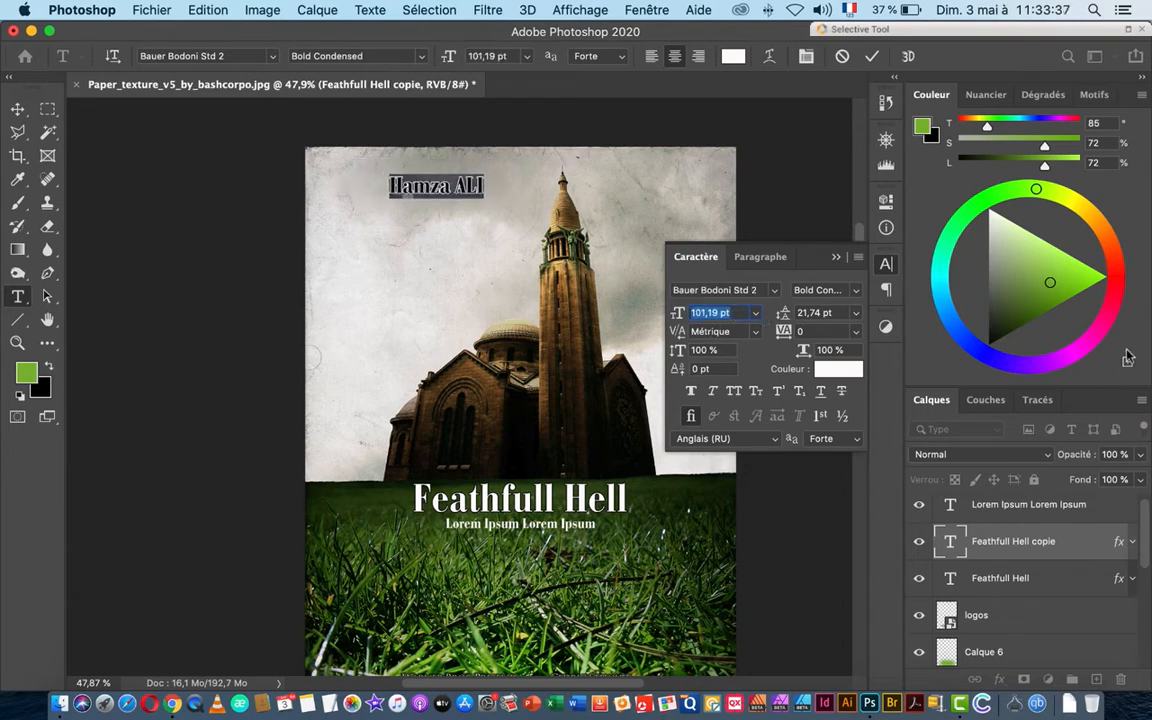
key("shift+Down")
key("shift+Down")
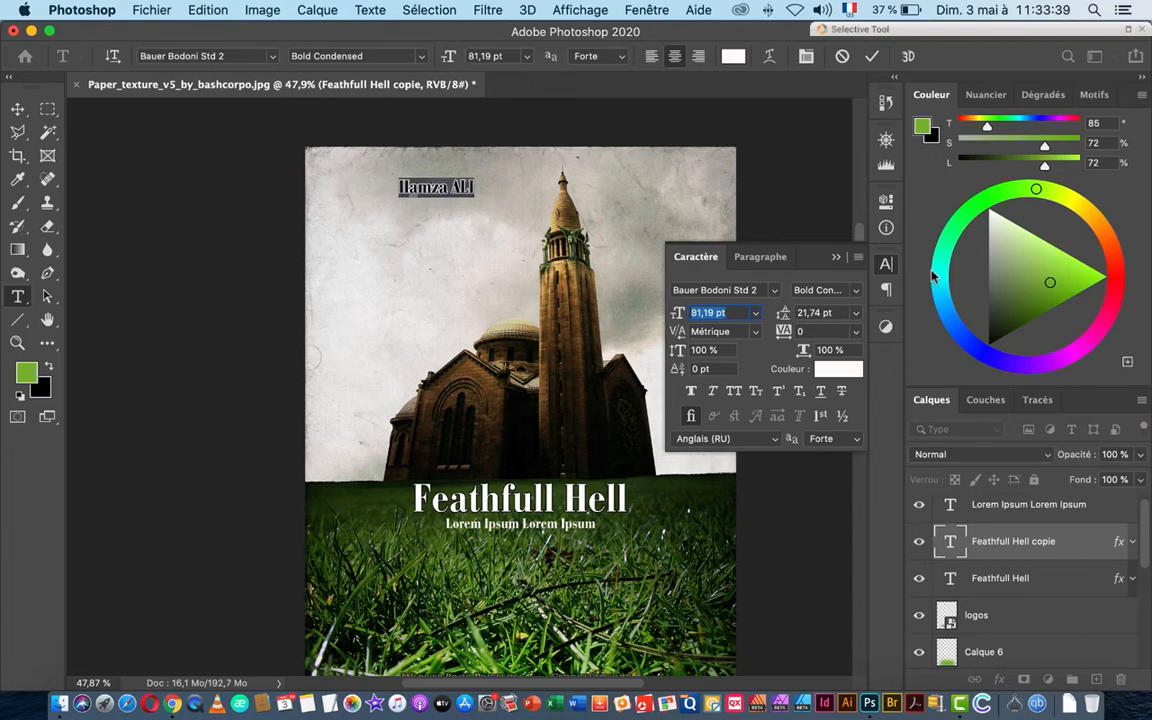
Step: Commit the author name and move it into the poster's top-left corner
left_click(17, 108)
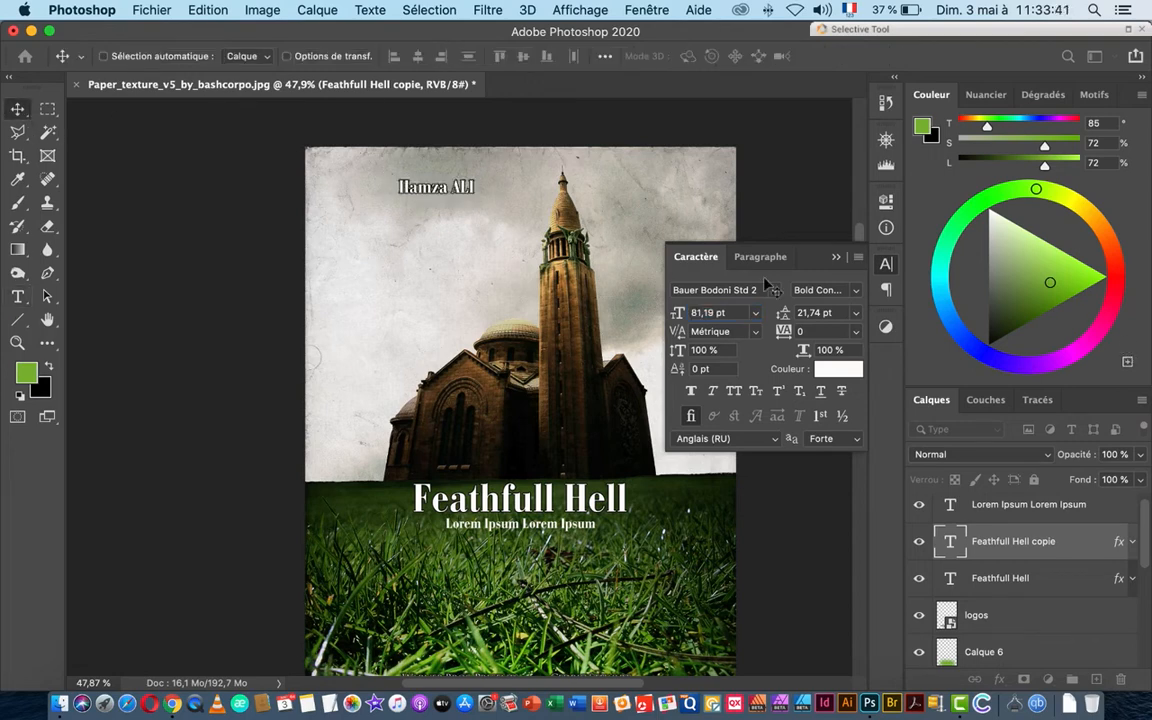
left_click(838, 259)
left_click_drag(440, 188, 528, 183)
Step: Change the duplicated name layer to the second author's name at the top centre
double_click(950, 541)
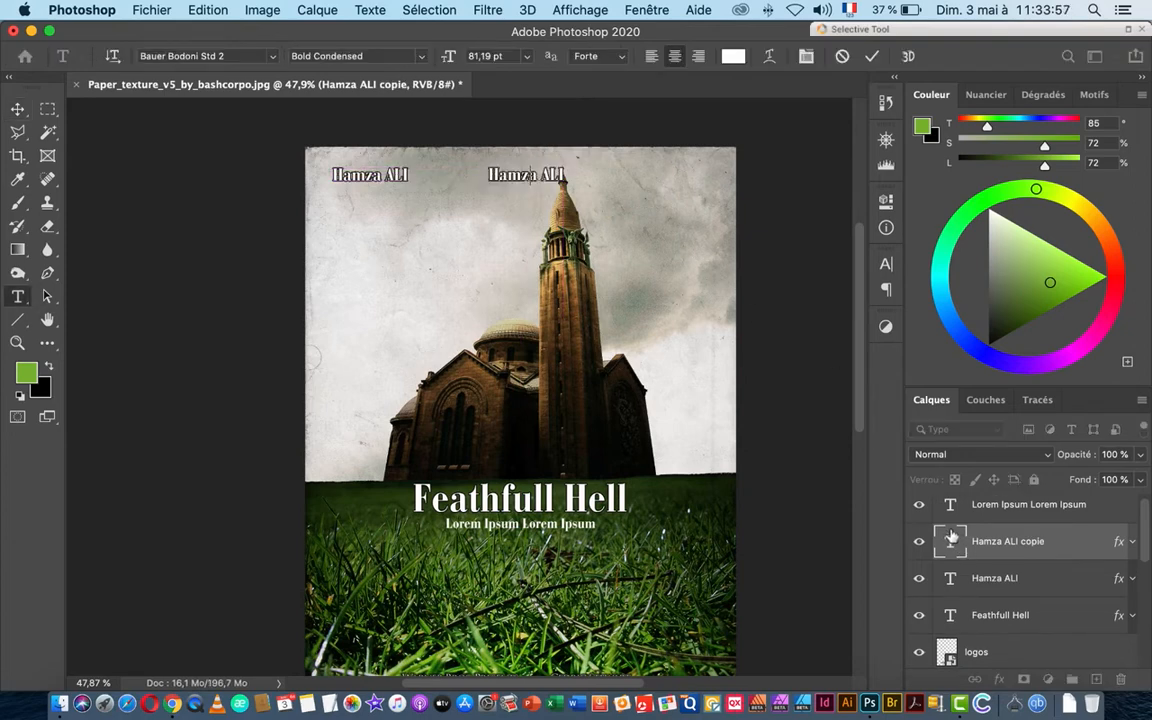
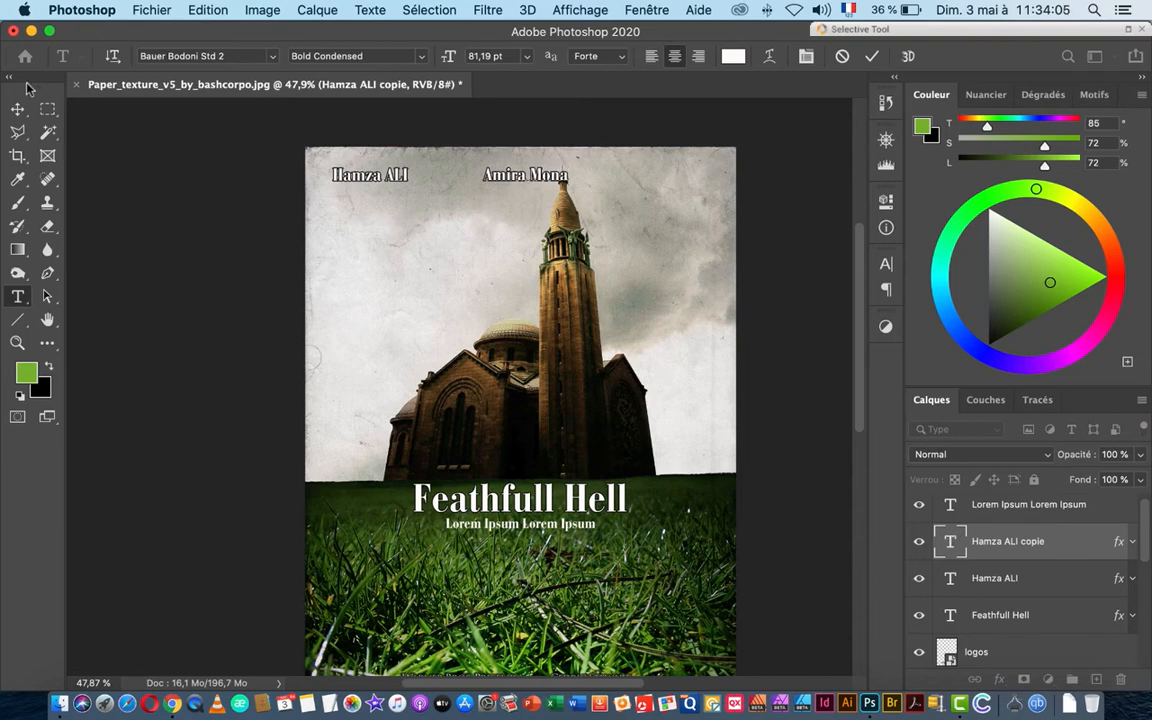
left_click(17, 108)
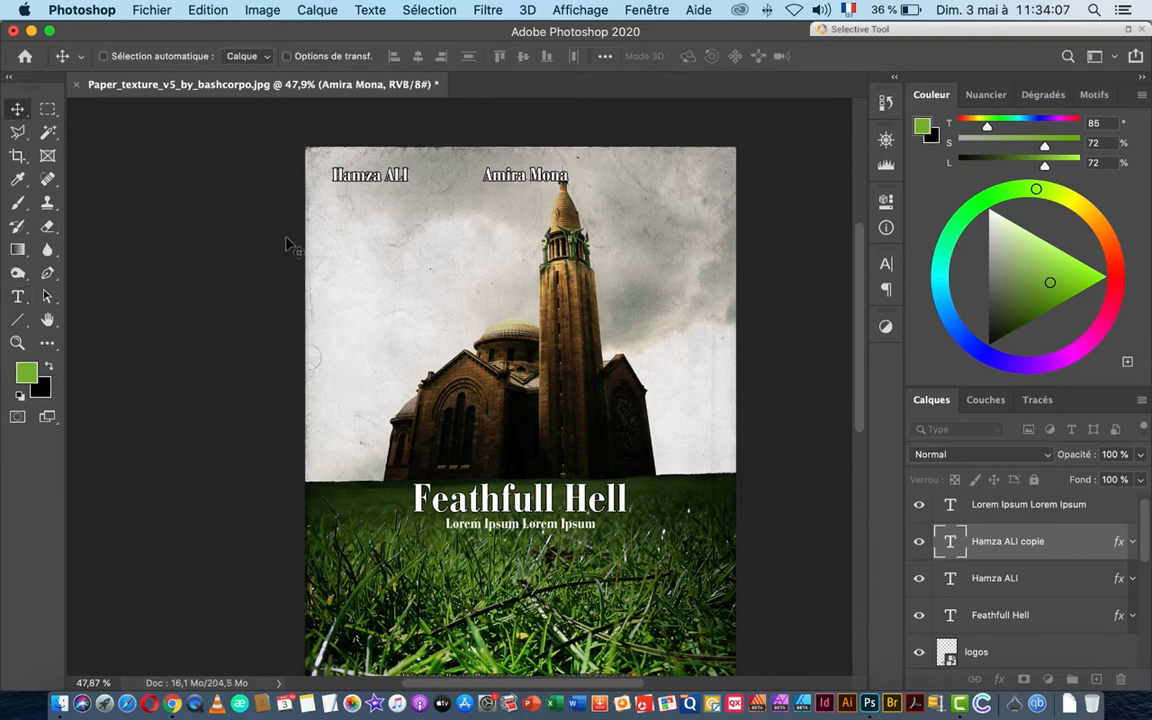
Step: Alt-drag a copy of the second author's name to the top-right corner
scroll(285, 245, "down", 1)
scroll(504, 234, "up", 2)
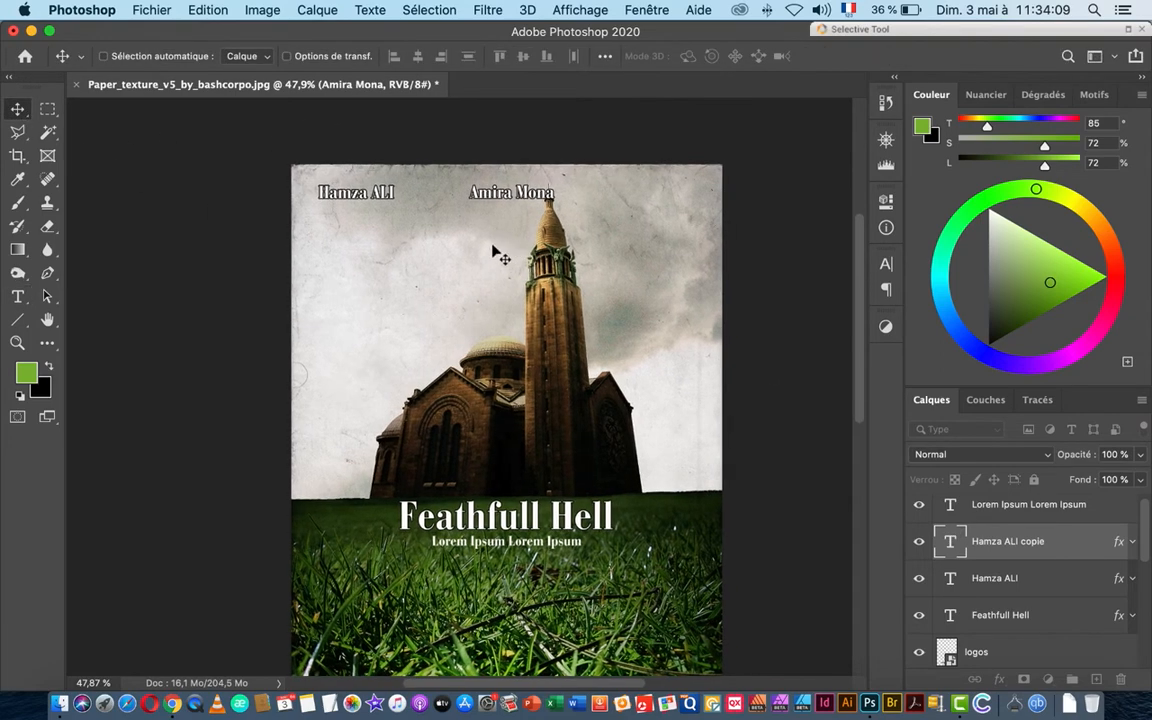
left_click_drag(493, 193, 630, 200)
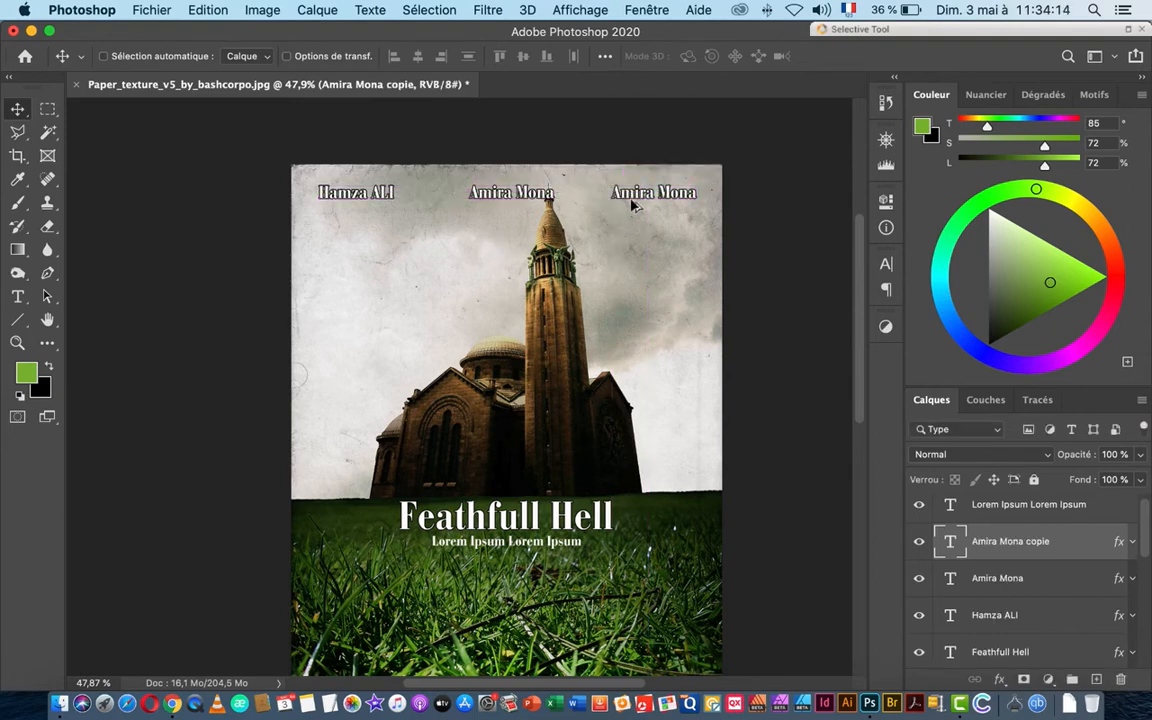
Step: Rename the top-right copy to the third author's name, then Alt-drag a copy below the middle name
double_click(950, 541)
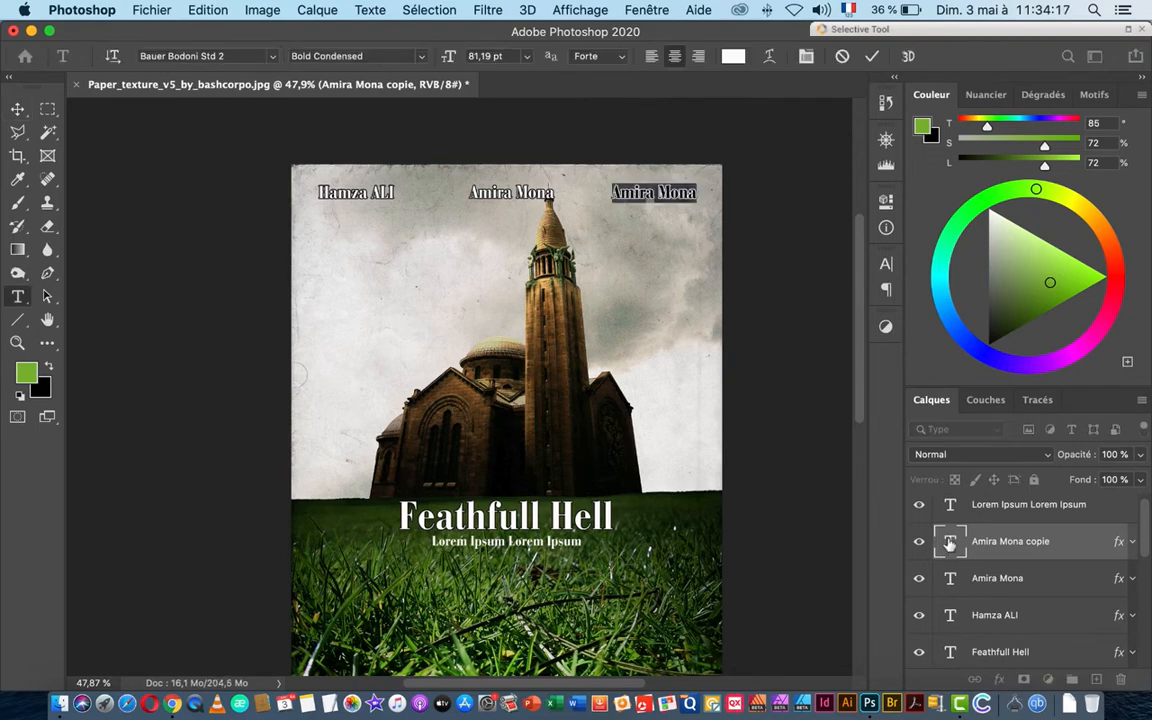
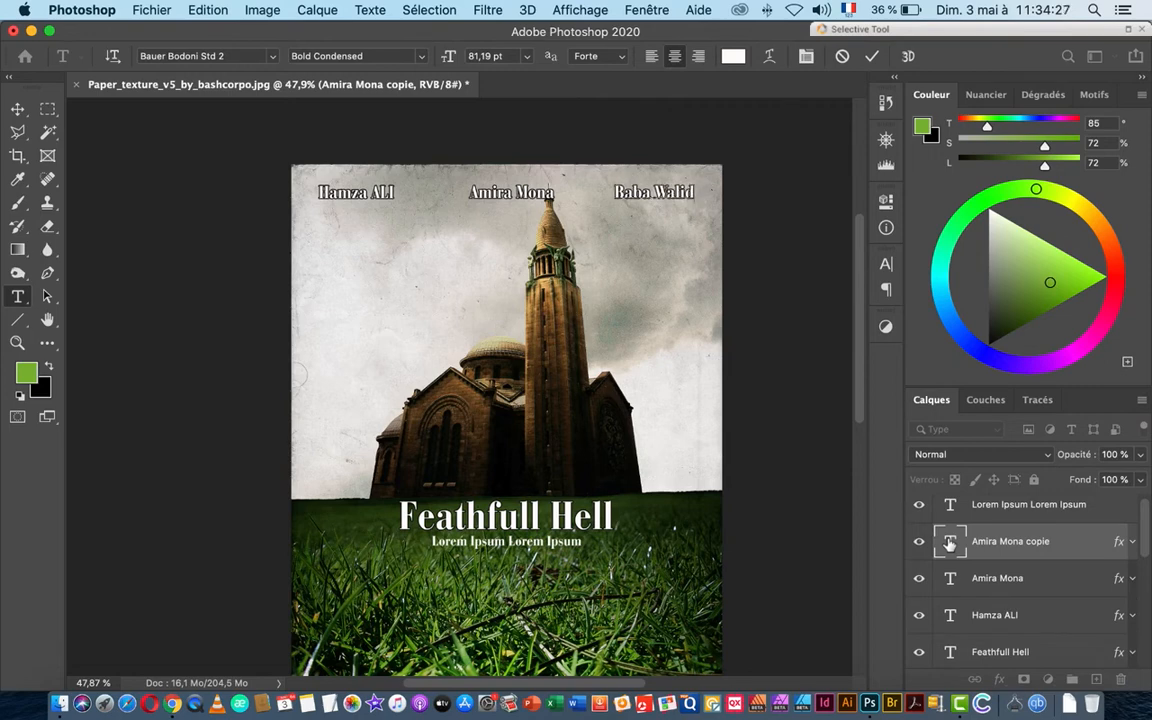
left_click(17, 108)
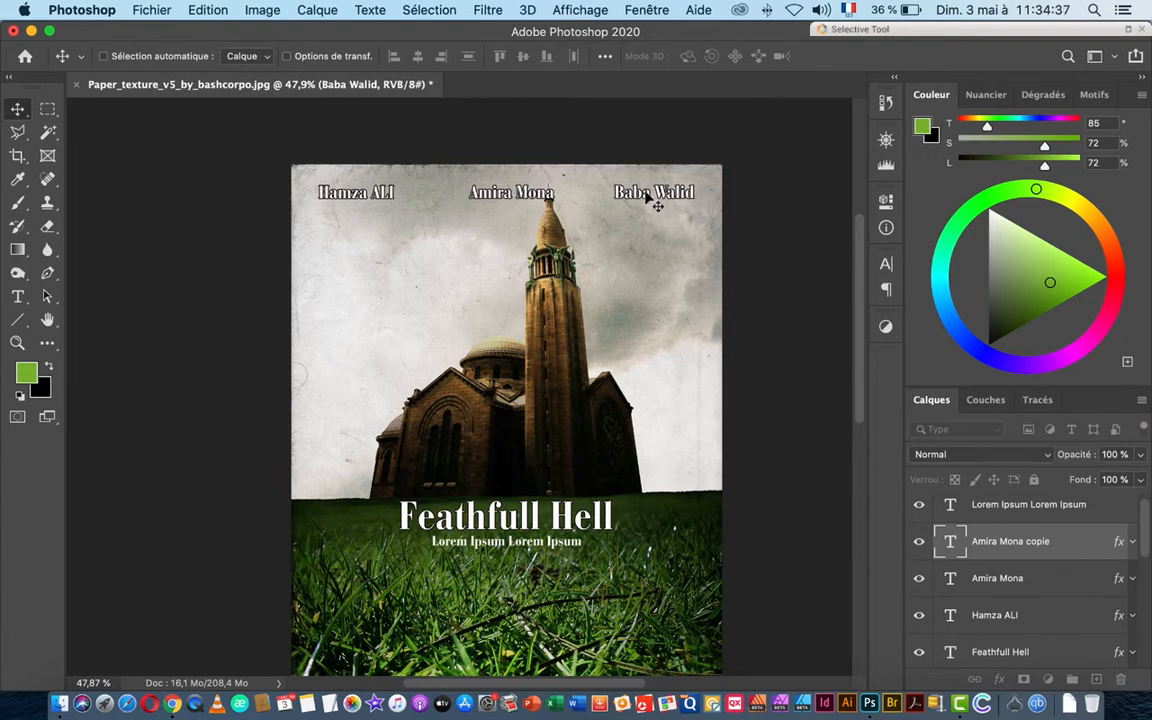
left_click_drag(647, 197, 490, 256)
Step: Rewrite the newest copy as 'Film realiser par' with a second line 'l'année 19'
scroll(484, 252, "up", 5)
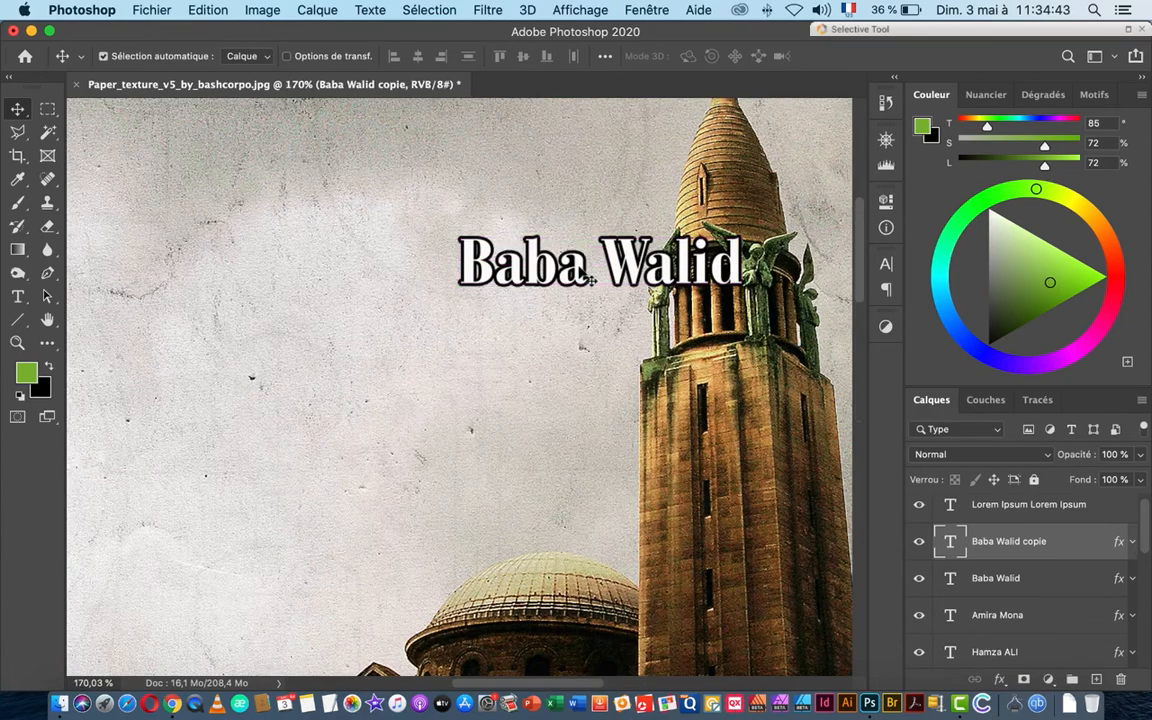
double_click(950, 541)
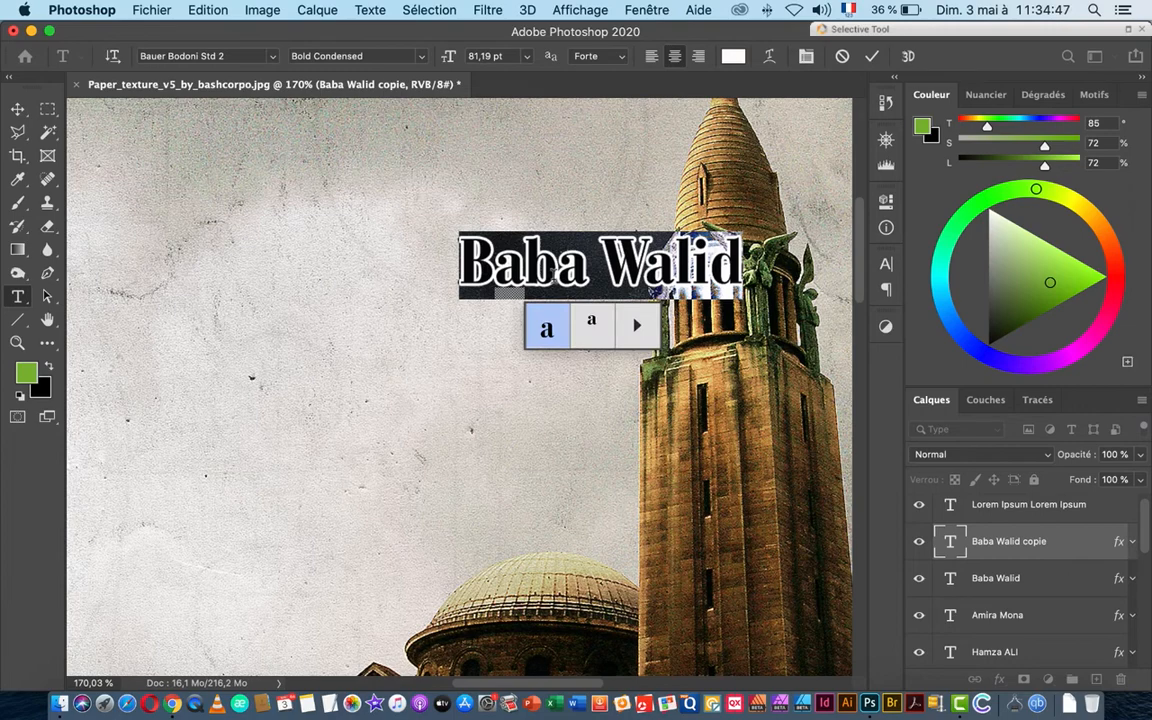
type("Film")
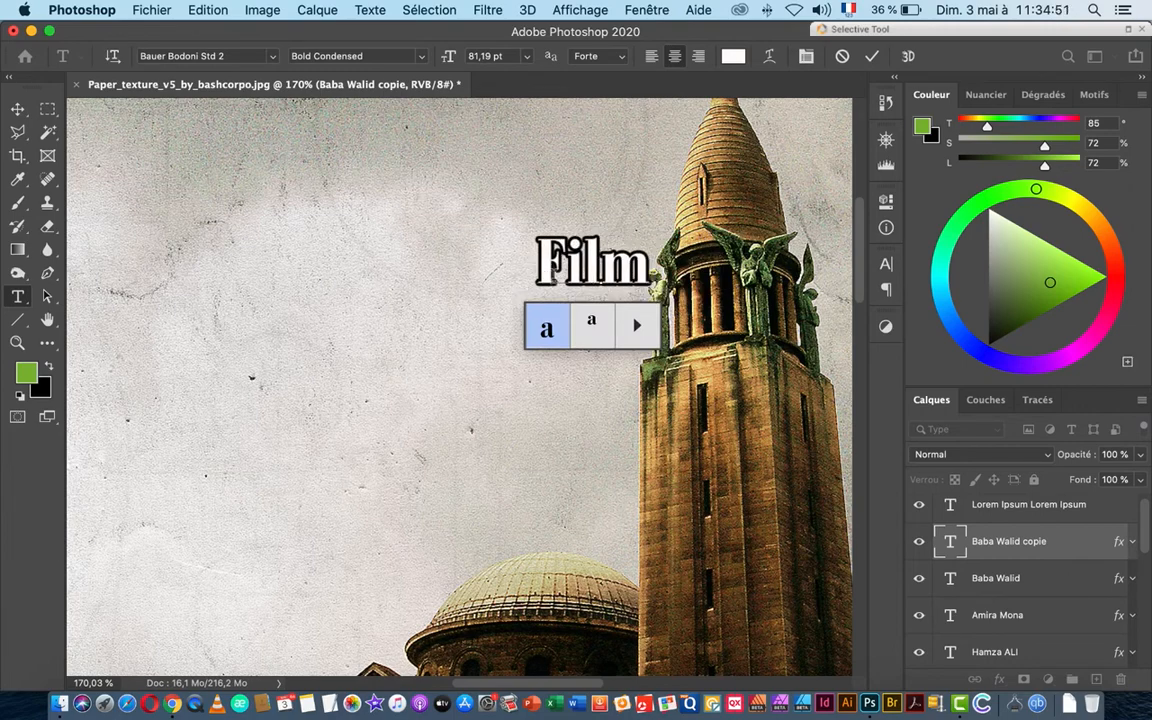
type(" reali")
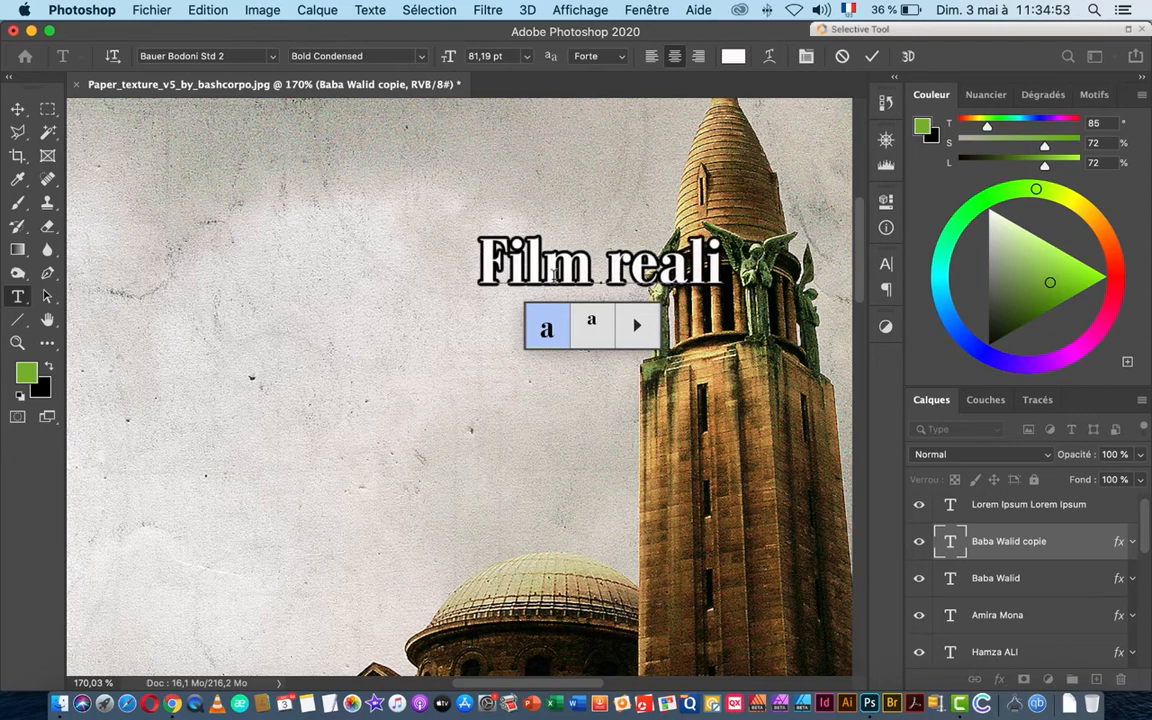
type("se")
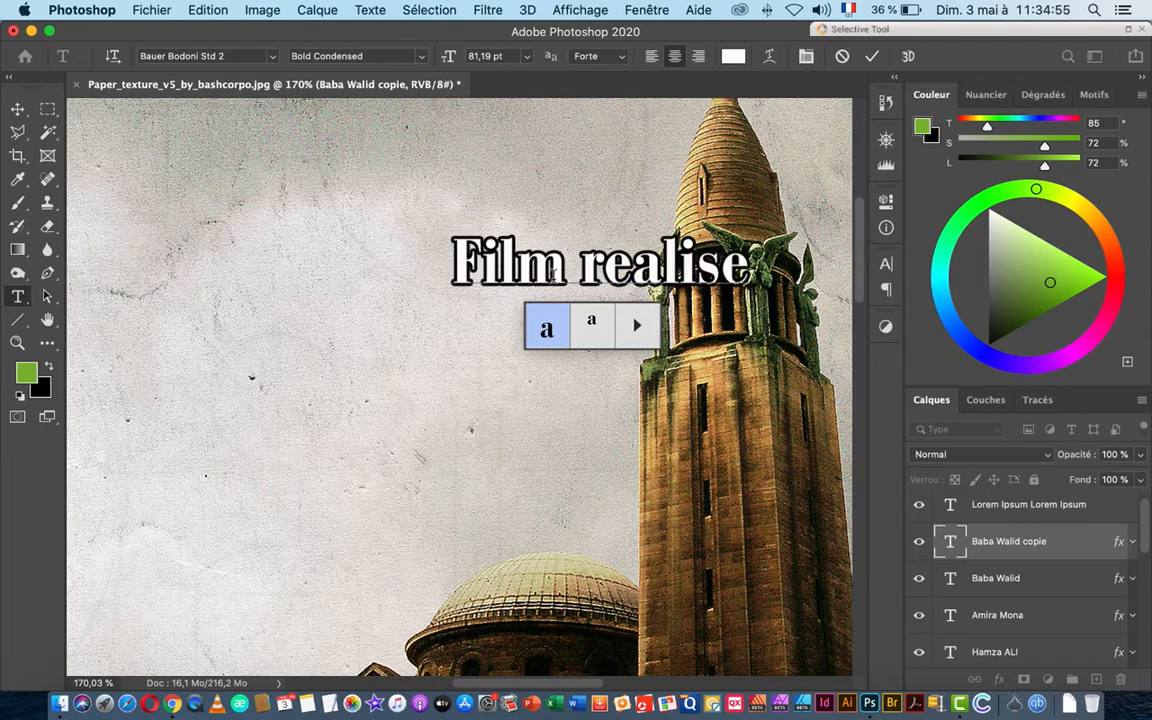
type("r par")
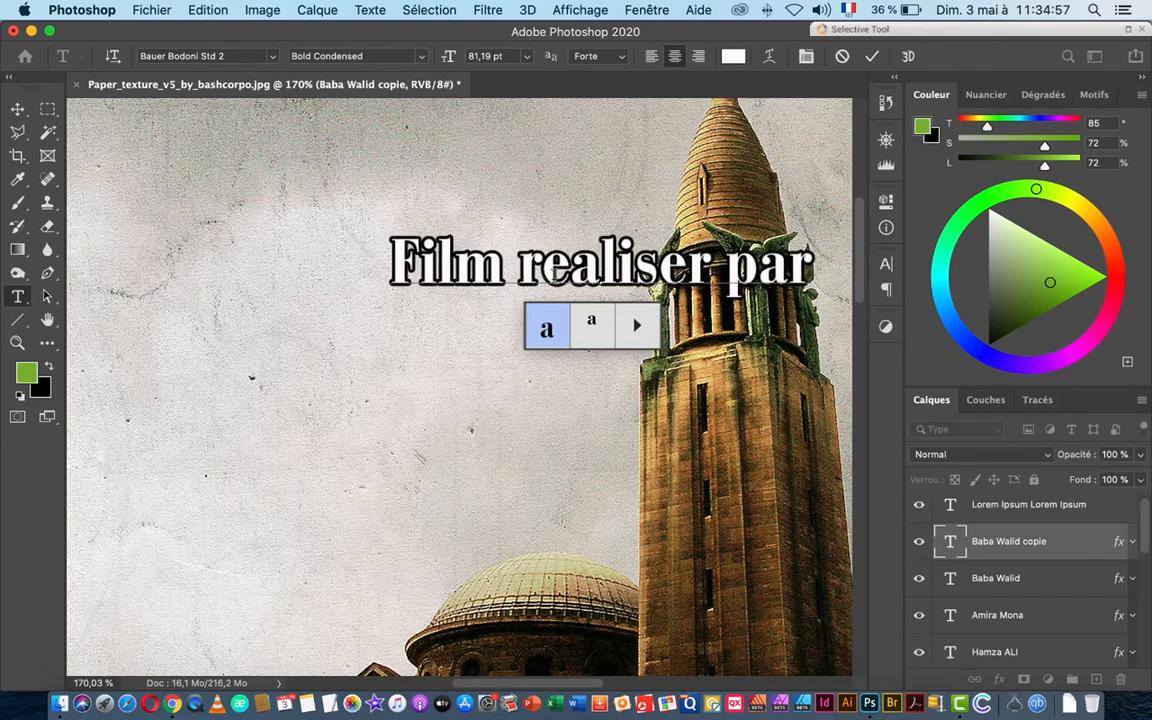
key("Left")
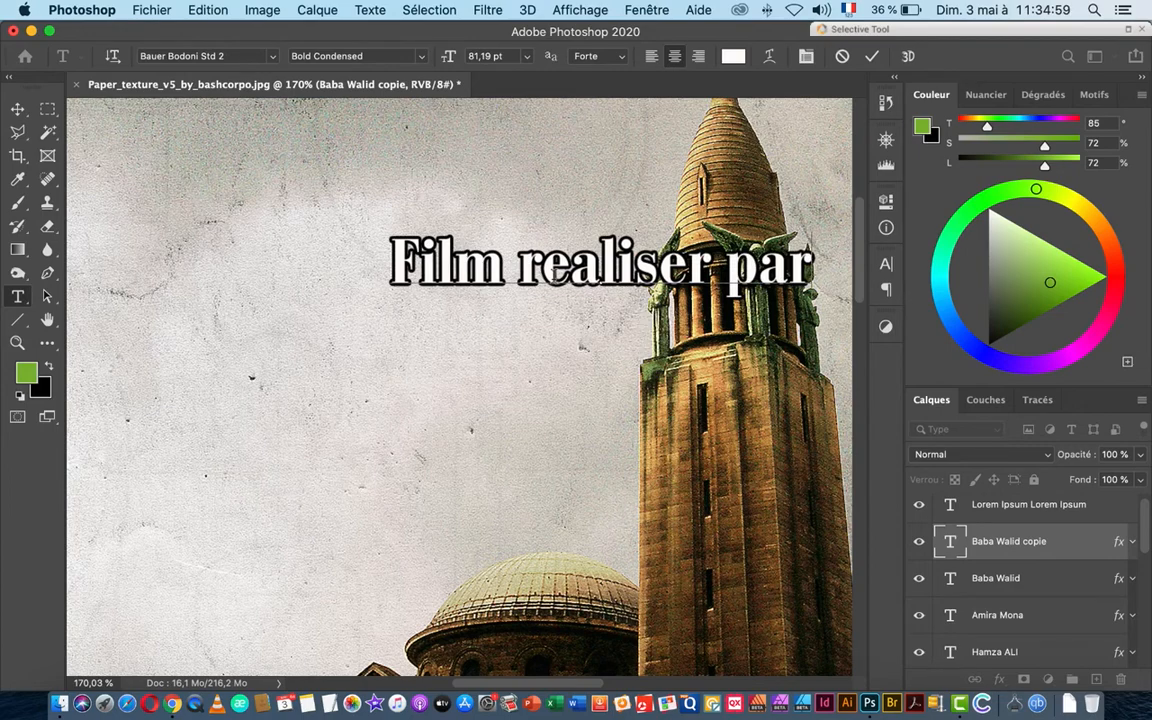
type("1")
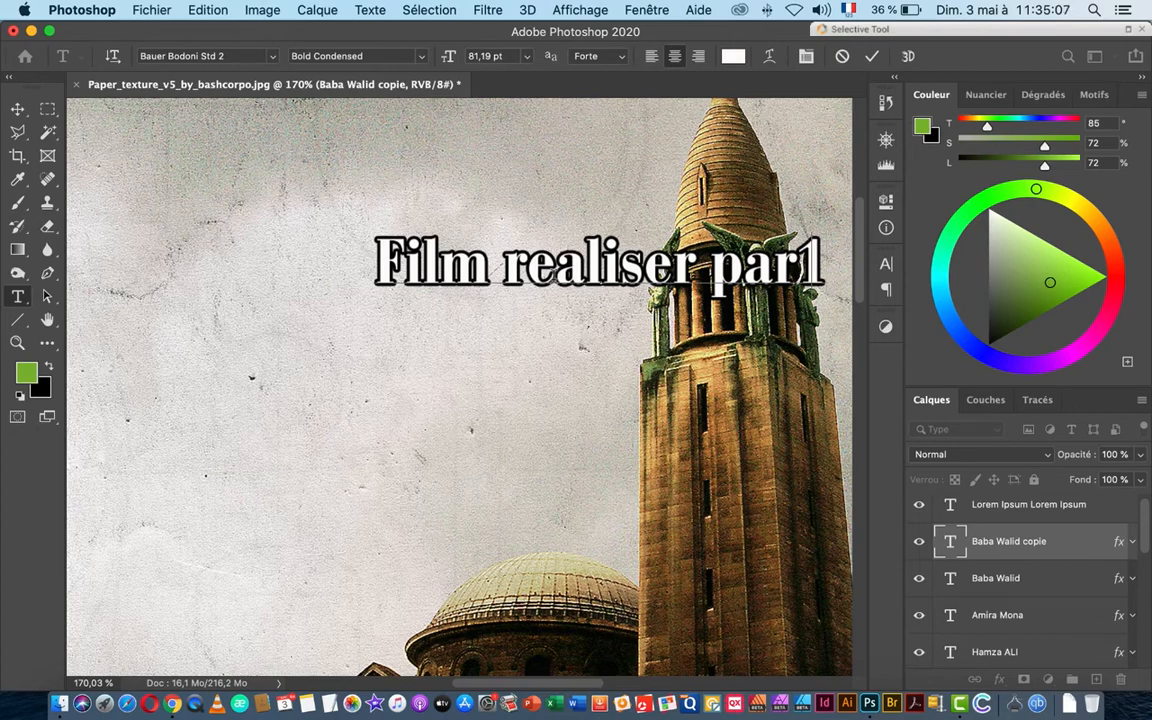
key("super+z")
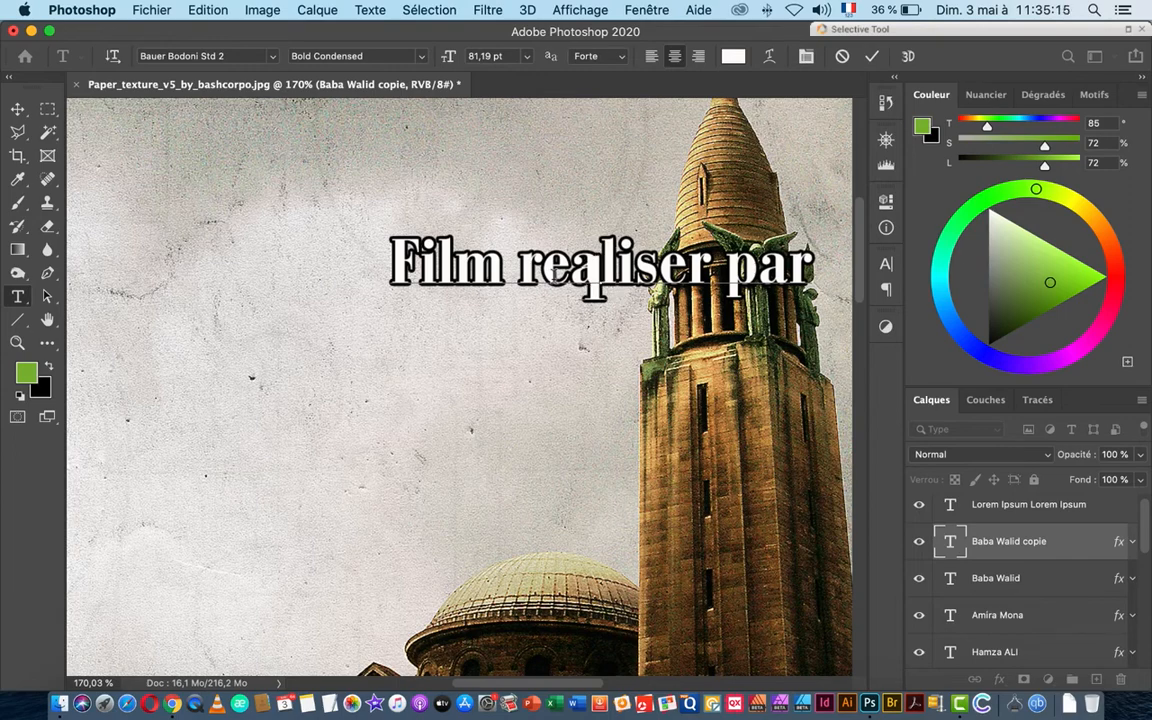
key("Return")
type("l'année")
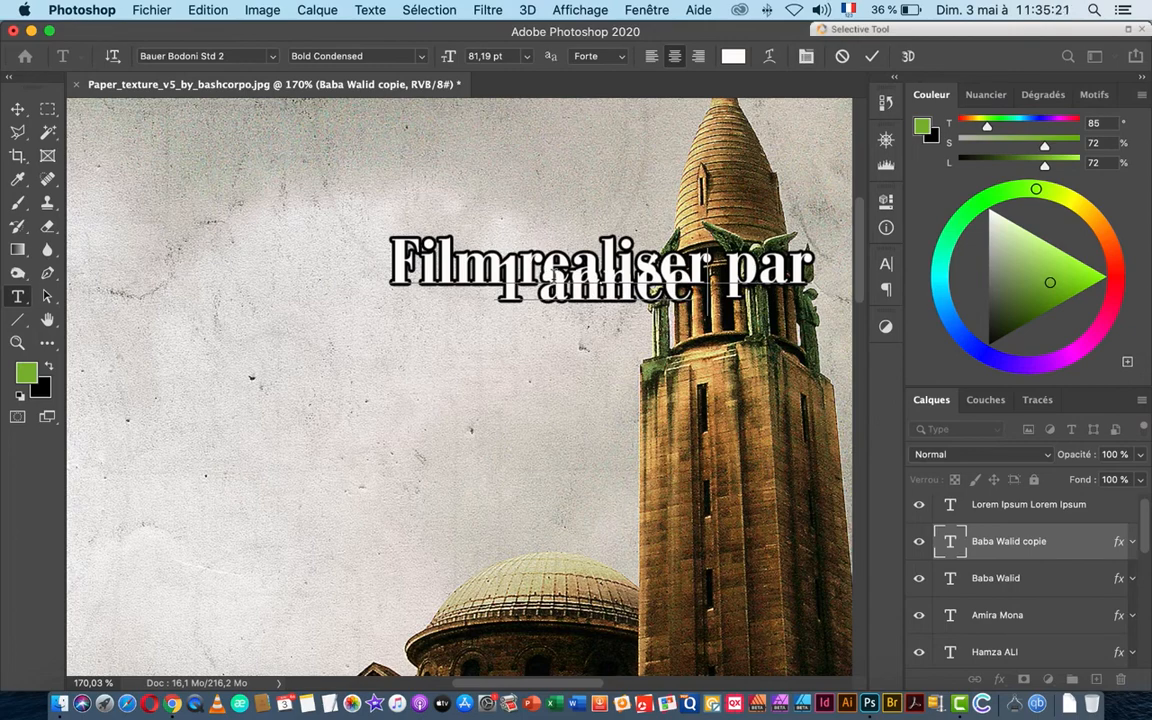
type(" 19")
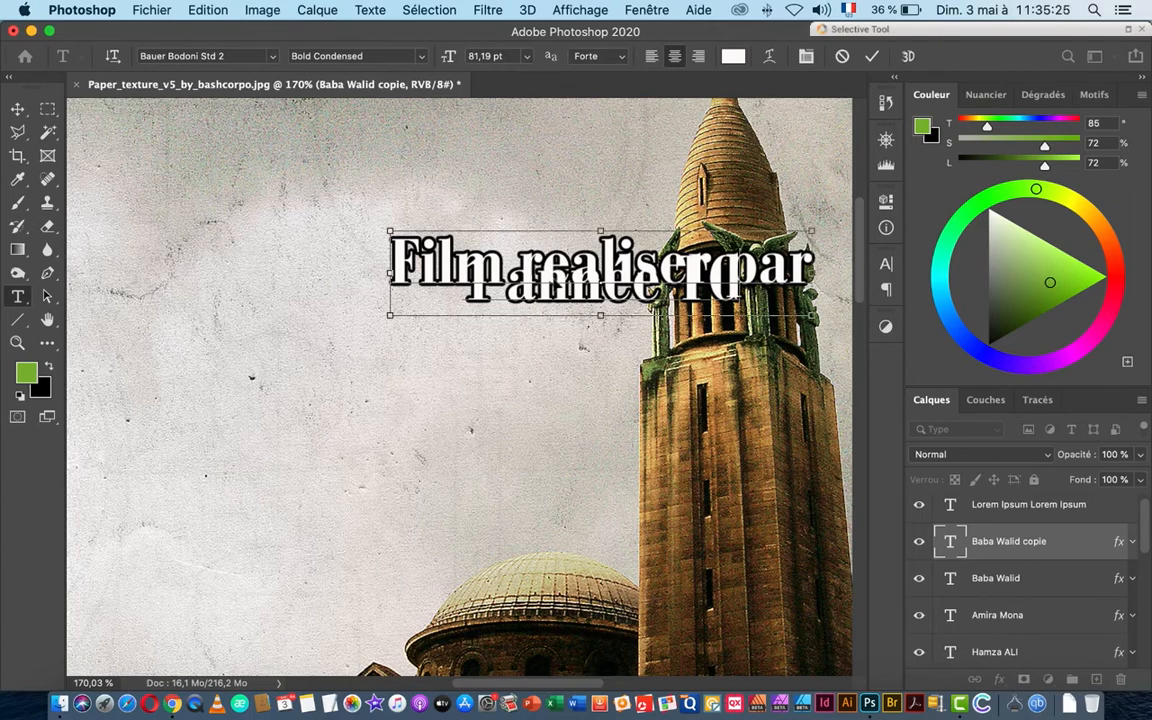
left_click(952, 543)
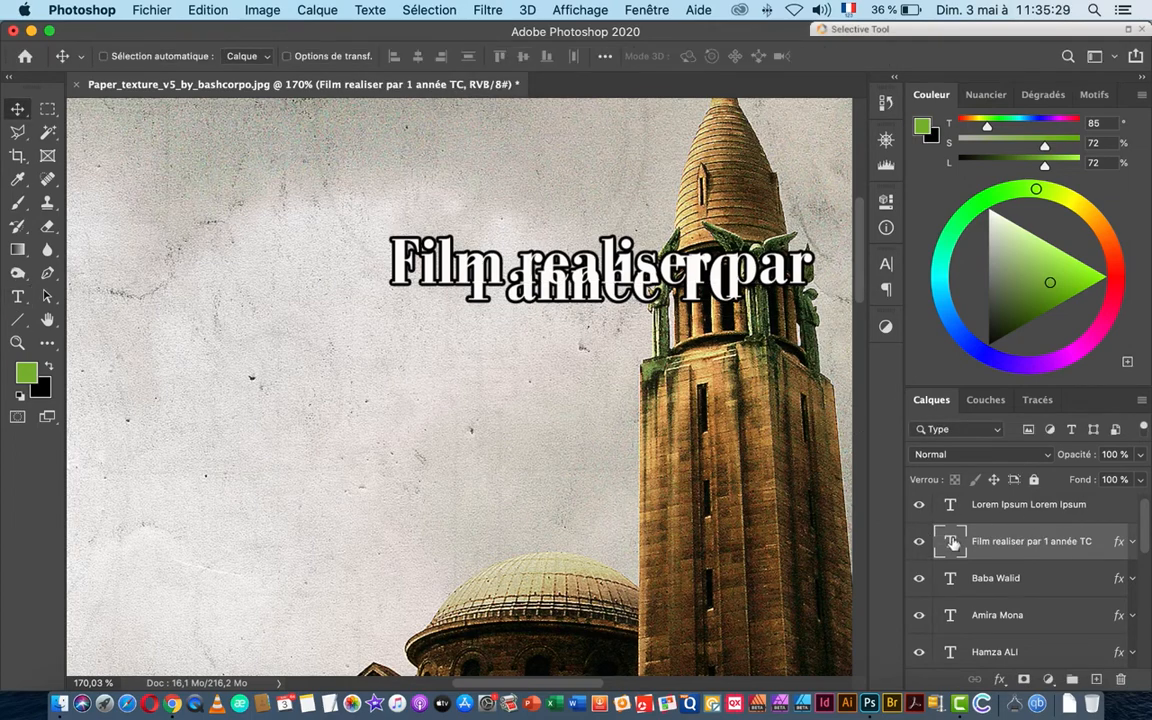
double_click(952, 543)
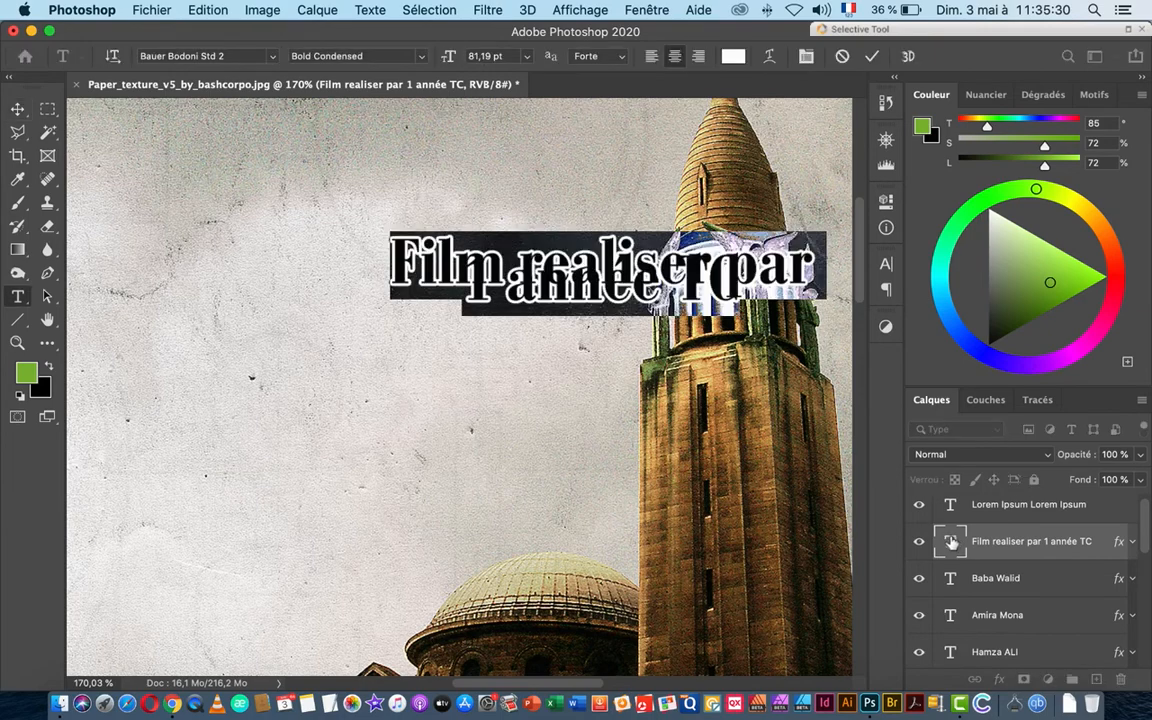
Step: Increase the credit's leading to about 80,74 pt so its two lines no longer overlap
left_click(886, 264)
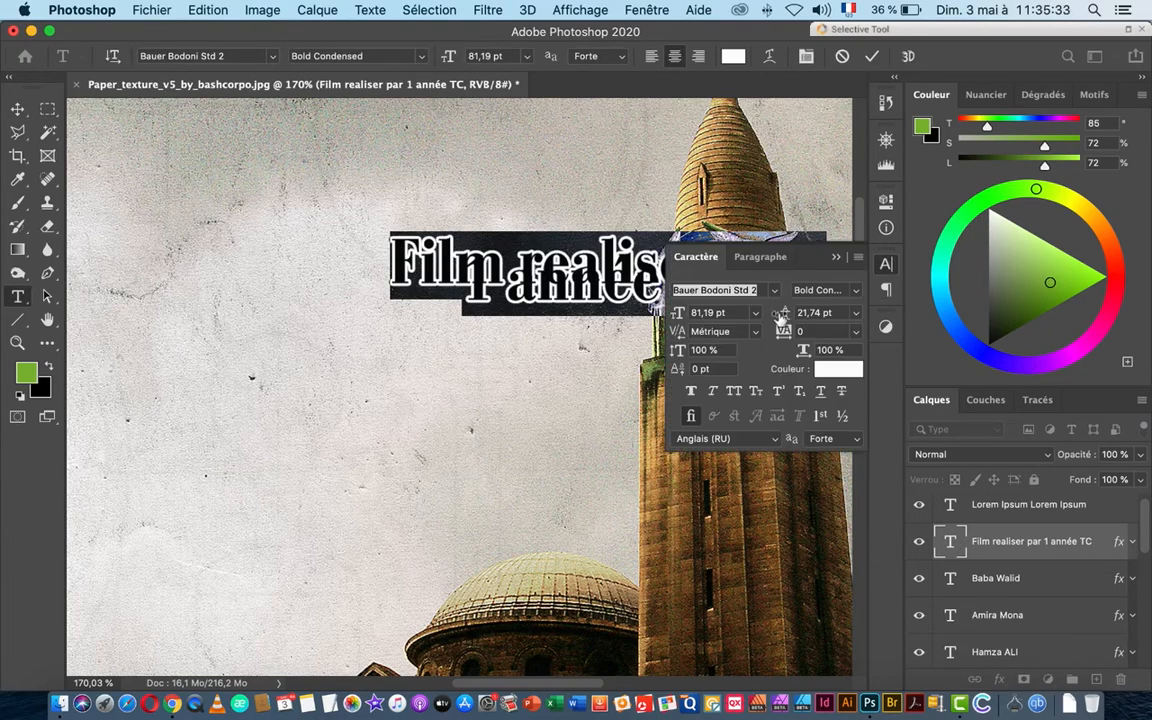
left_click_drag(785, 318, 811, 314)
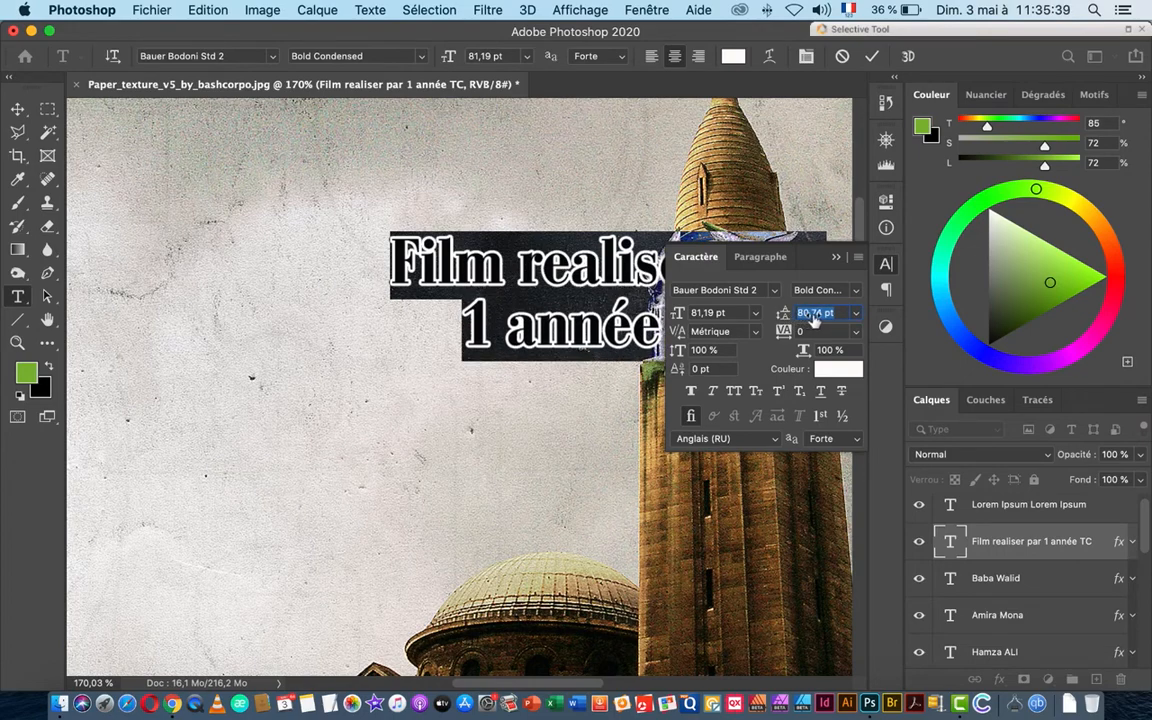
left_click(17, 108)
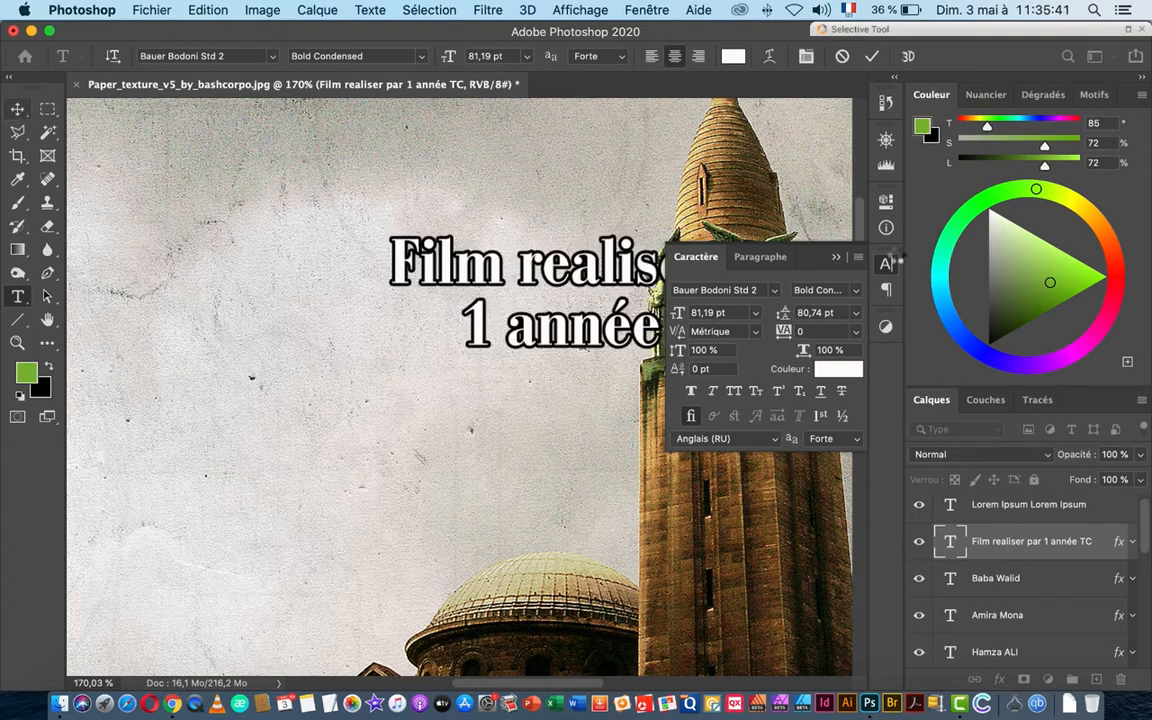
left_click(835, 259)
scroll(615, 350, "down", 5)
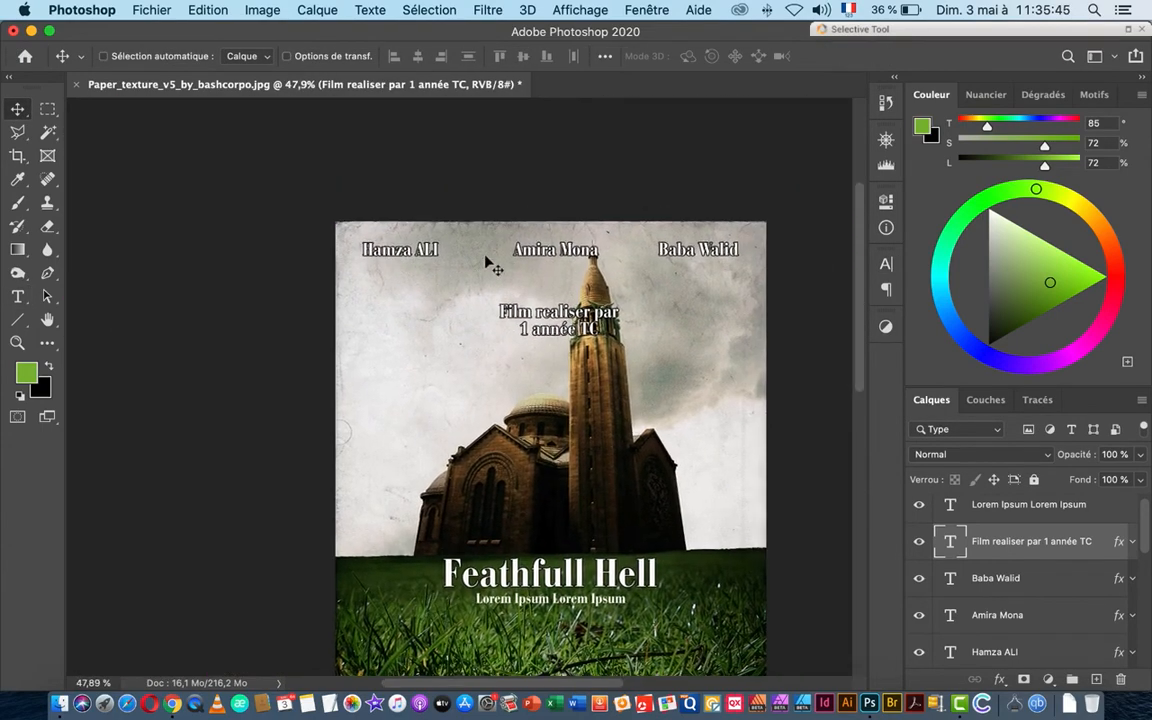
scroll(642, 315, "up", 3)
scroll(645, 315, "up", 1)
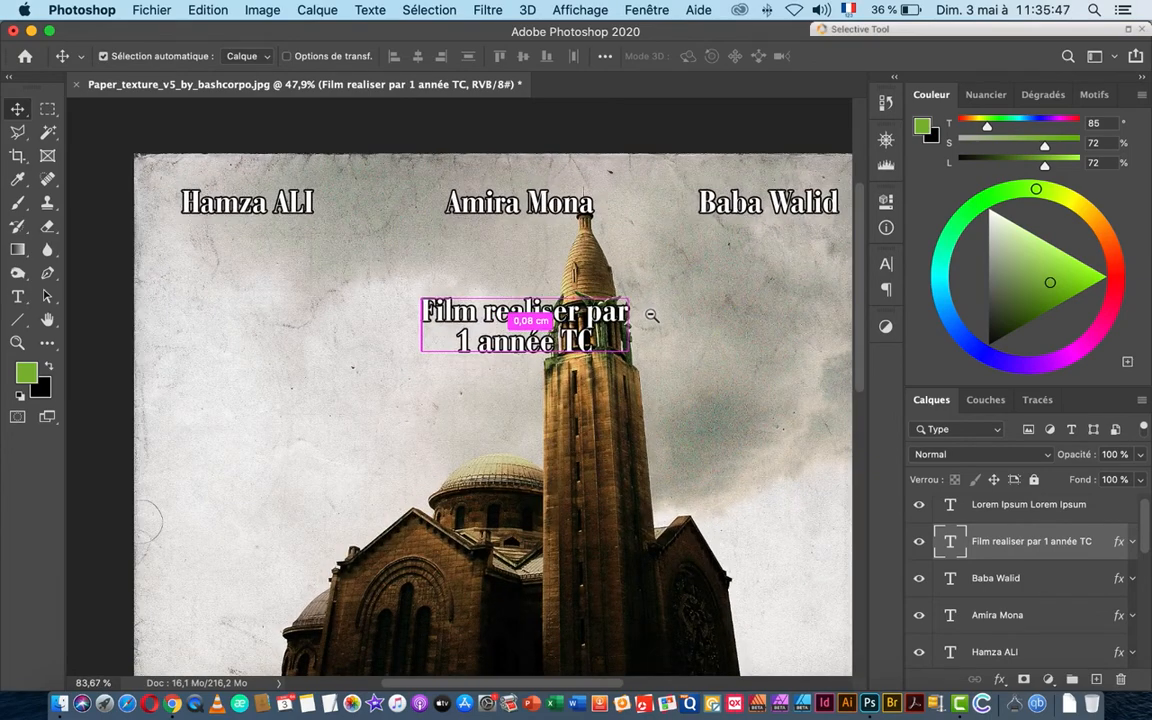
scroll(651, 315, "up", 2)
scroll(674, 315, "down", 5)
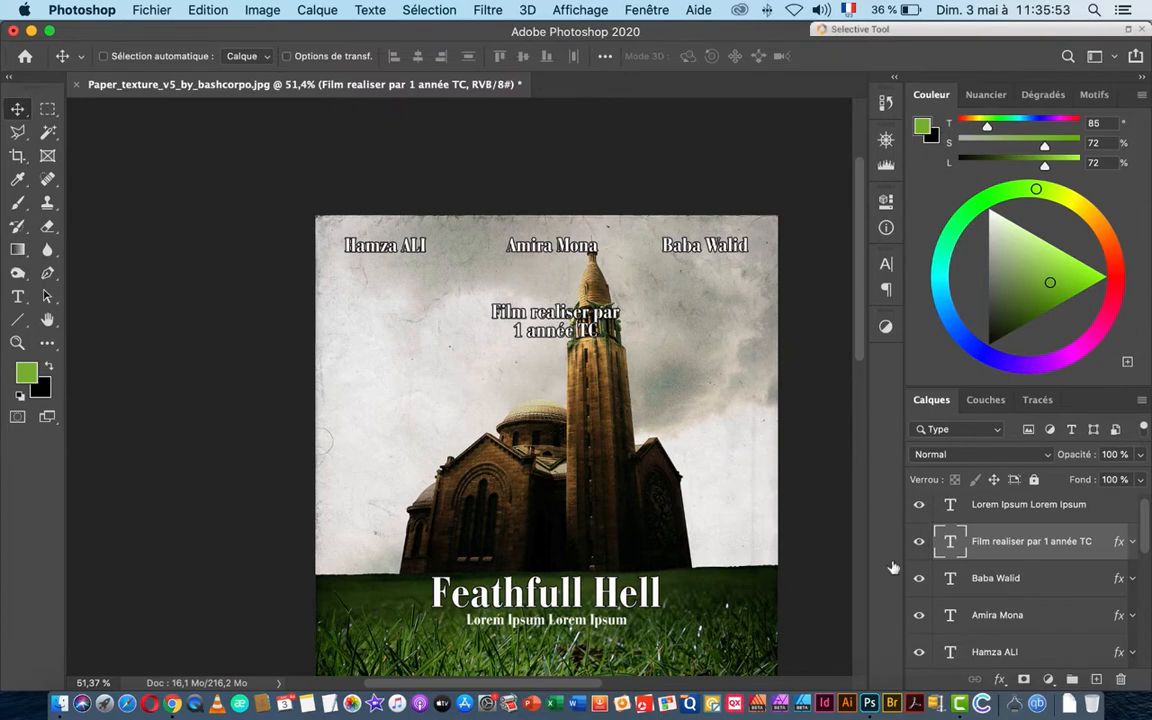
Step: Set the credit to 57,19 pt with 65,74 pt leading and nudge it up toward the author names
double_click(953, 542)
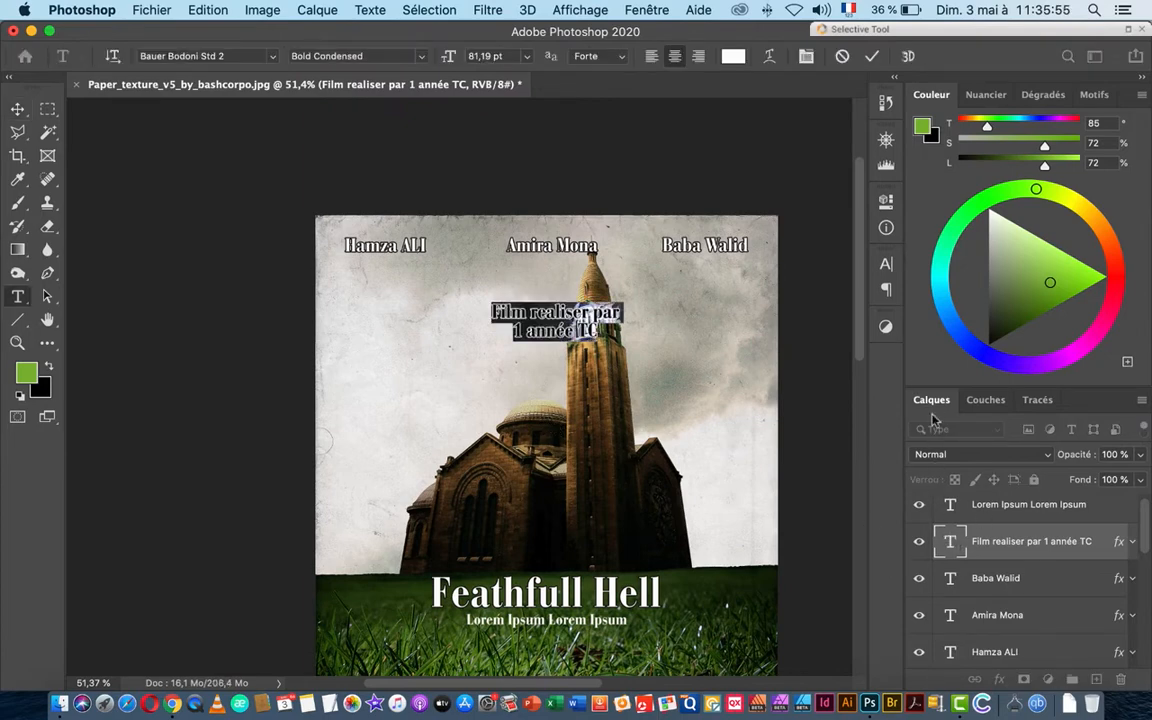
left_click(886, 264)
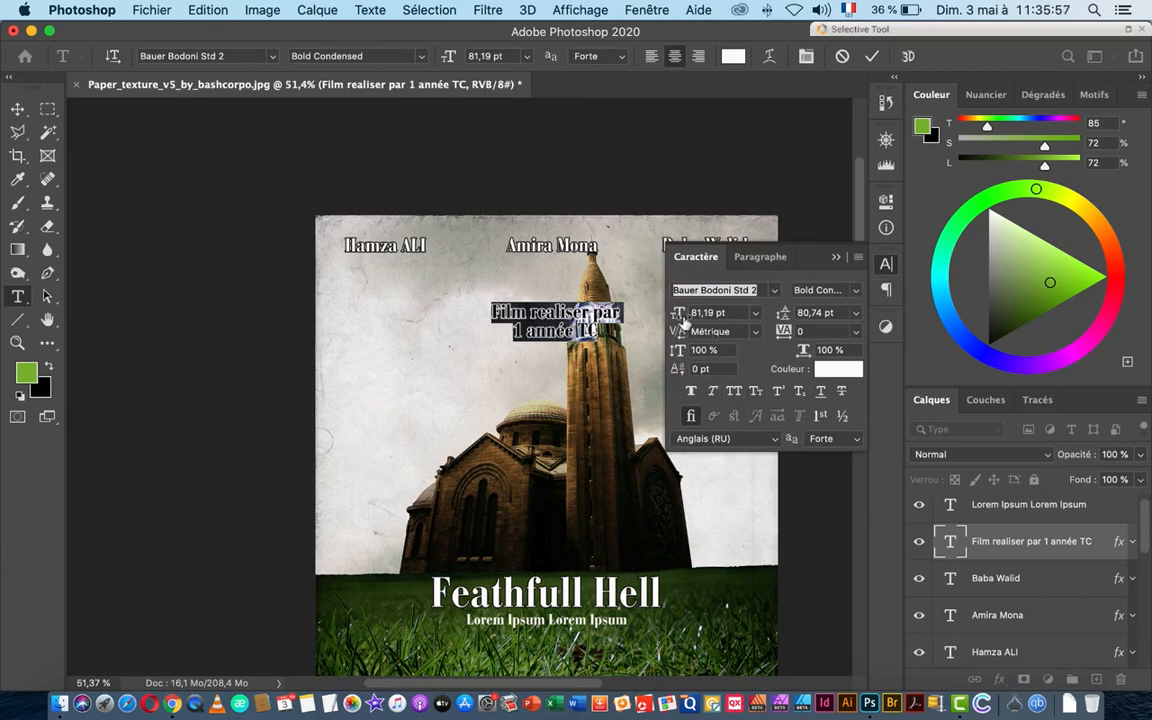
left_click_drag(683, 318, 676, 315)
left_click_drag(671, 318, 659, 320)
left_click_drag(783, 314, 771, 321)
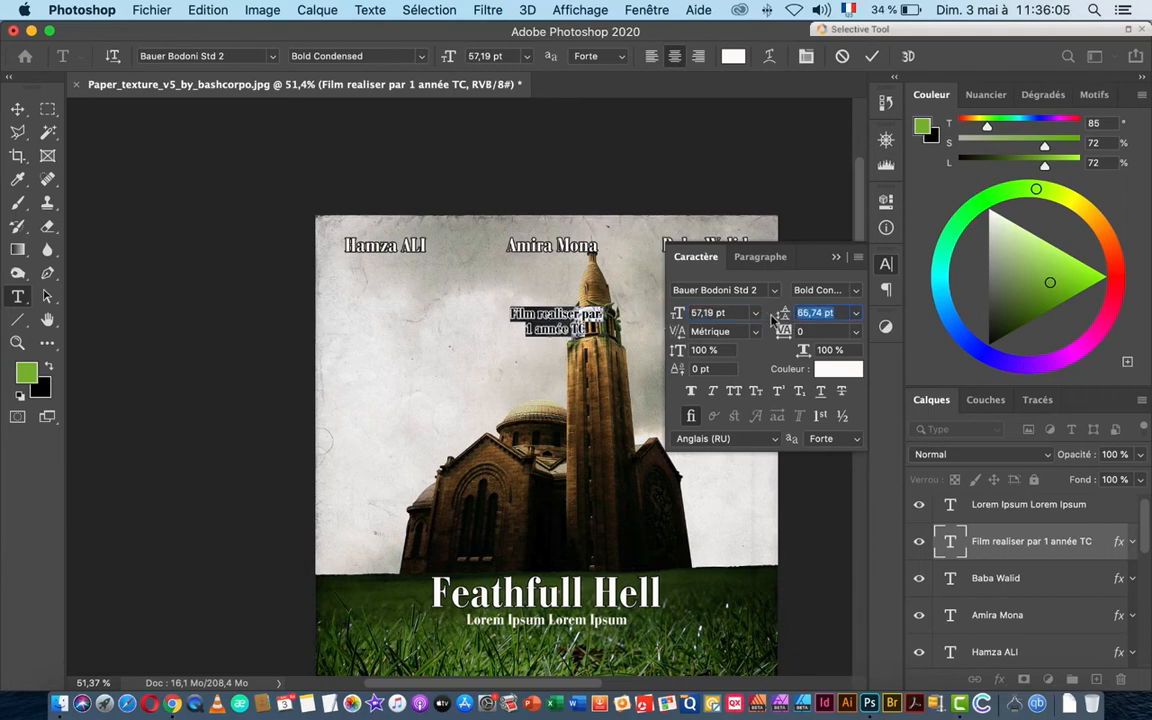
left_click(18, 110)
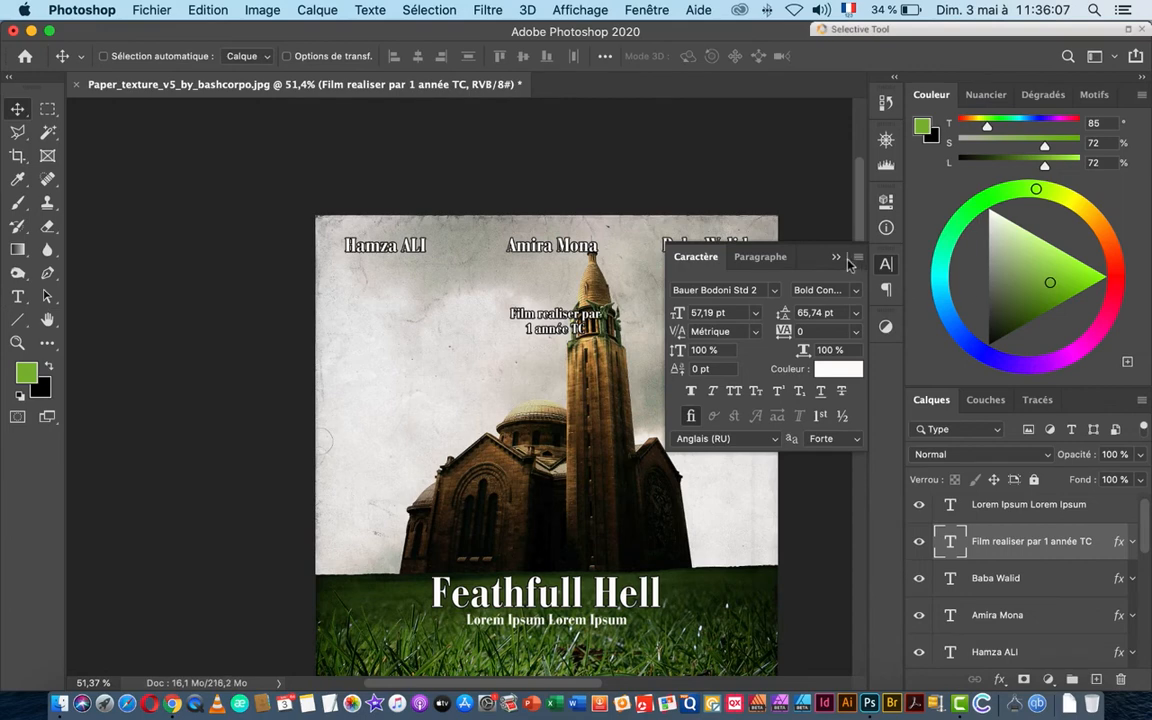
left_click(836, 256)
left_click_drag(545, 321, 559, 298)
scroll(640, 374, "down", 3)
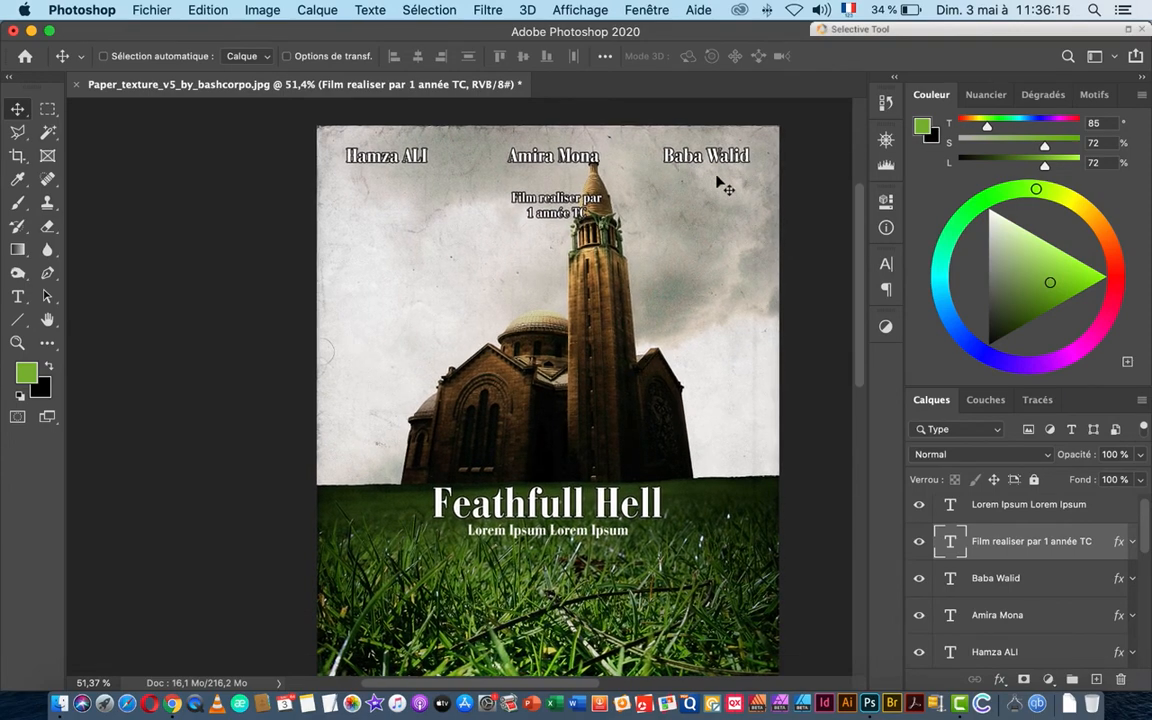
left_click_drag(365, 141, 470, 190)
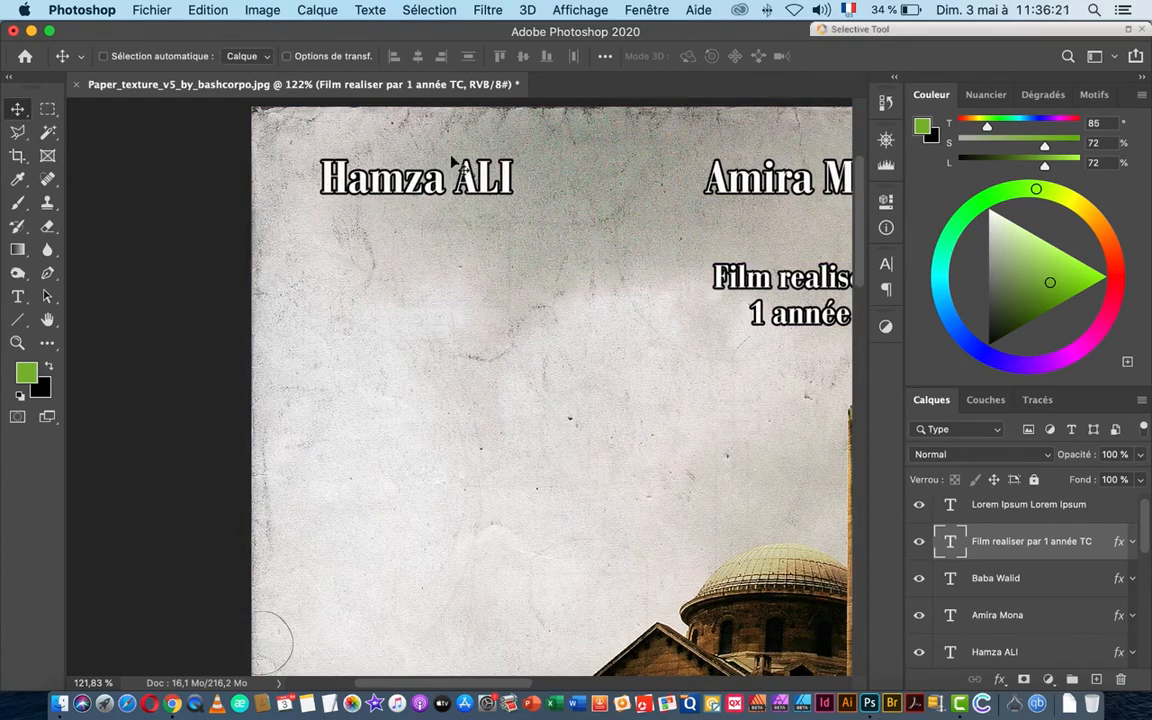
left_click_drag(703, 203, 476, 202)
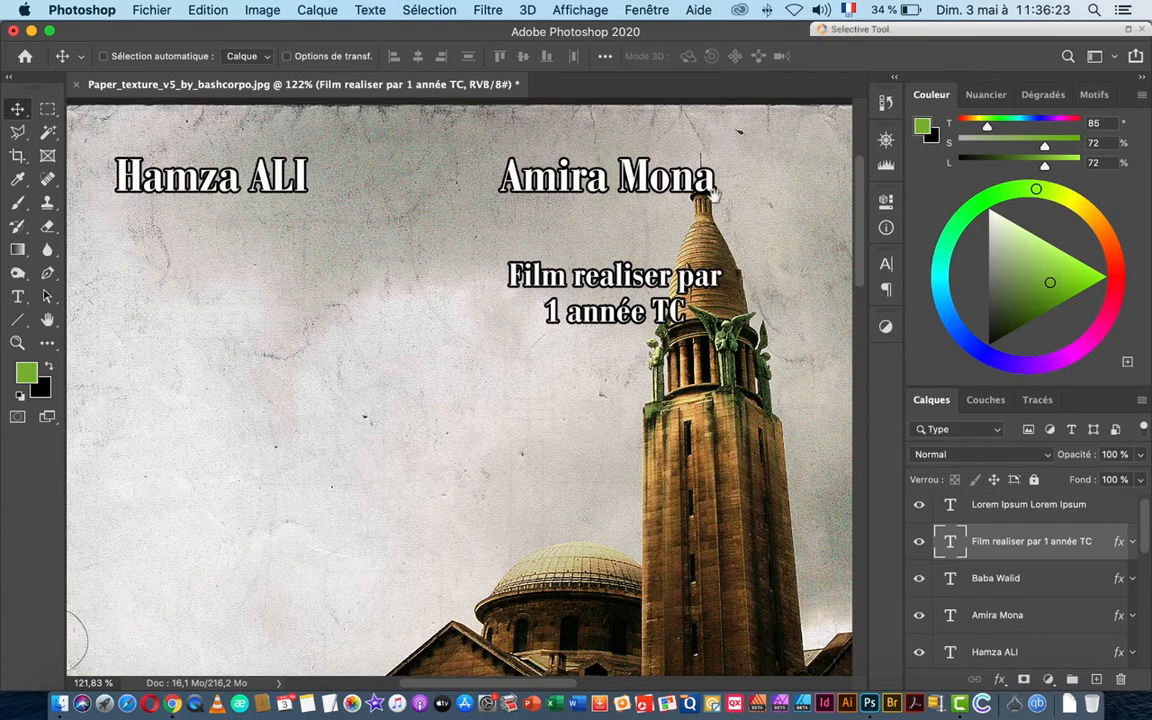
left_click_drag(717, 199, 670, 209)
left_click_drag(752, 417, 642, 252)
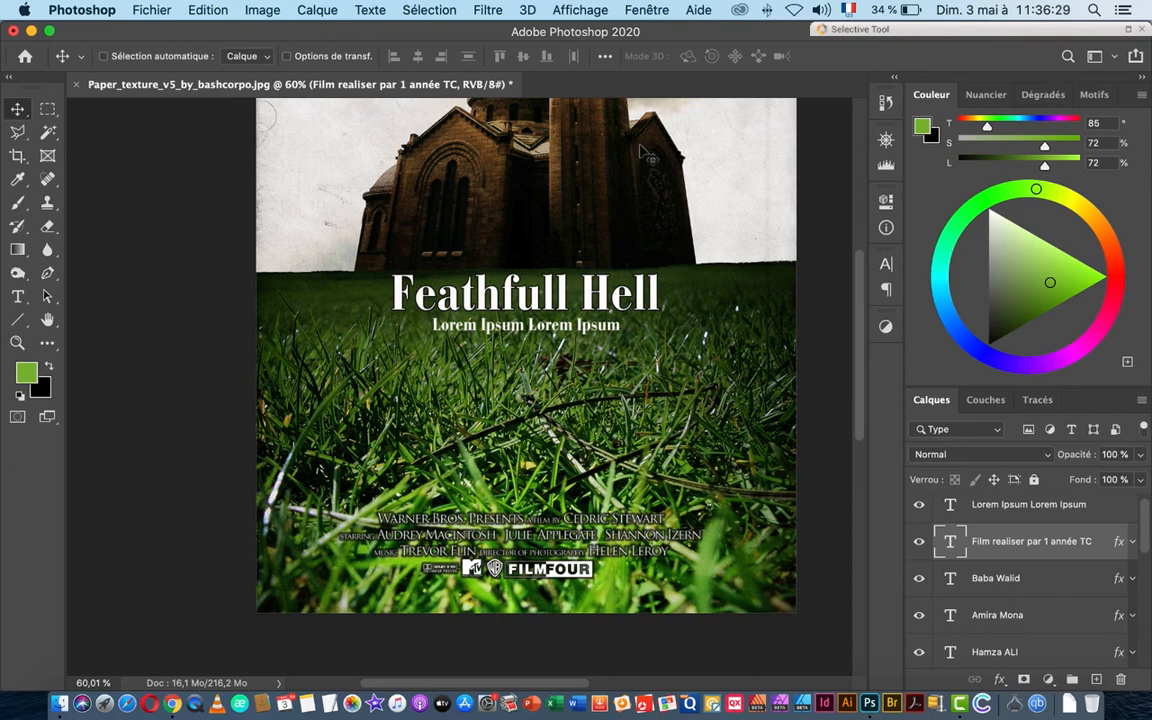
key("super+Tab")
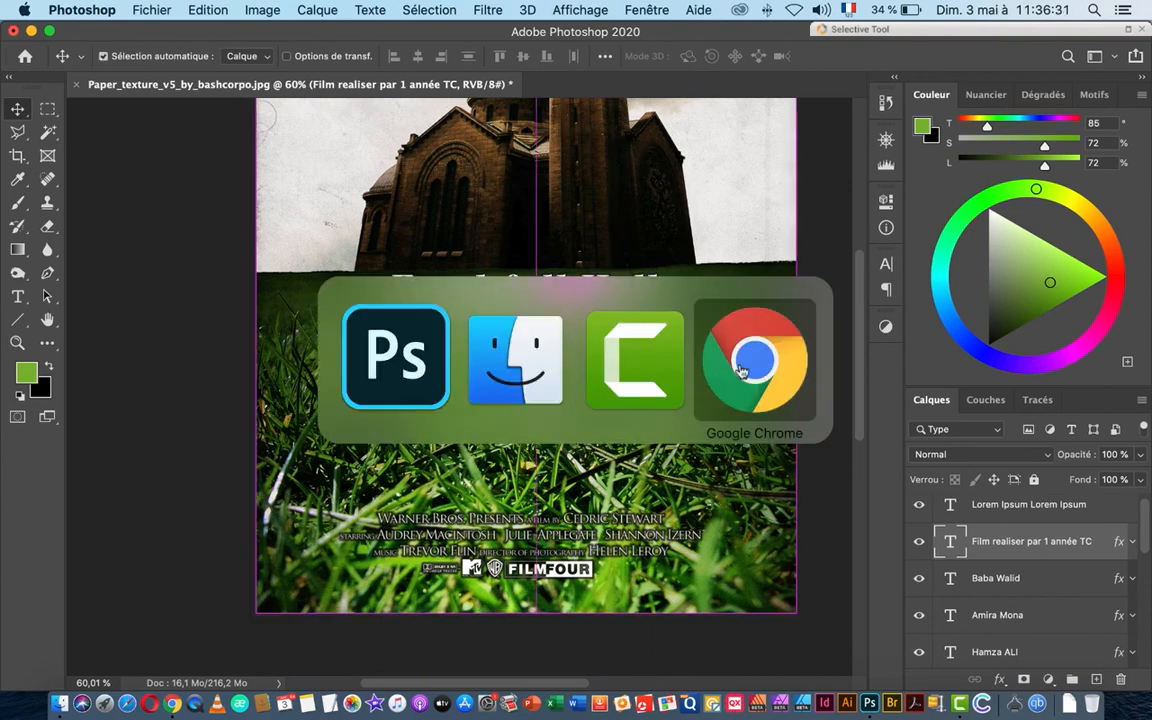
left_click(650, 360)
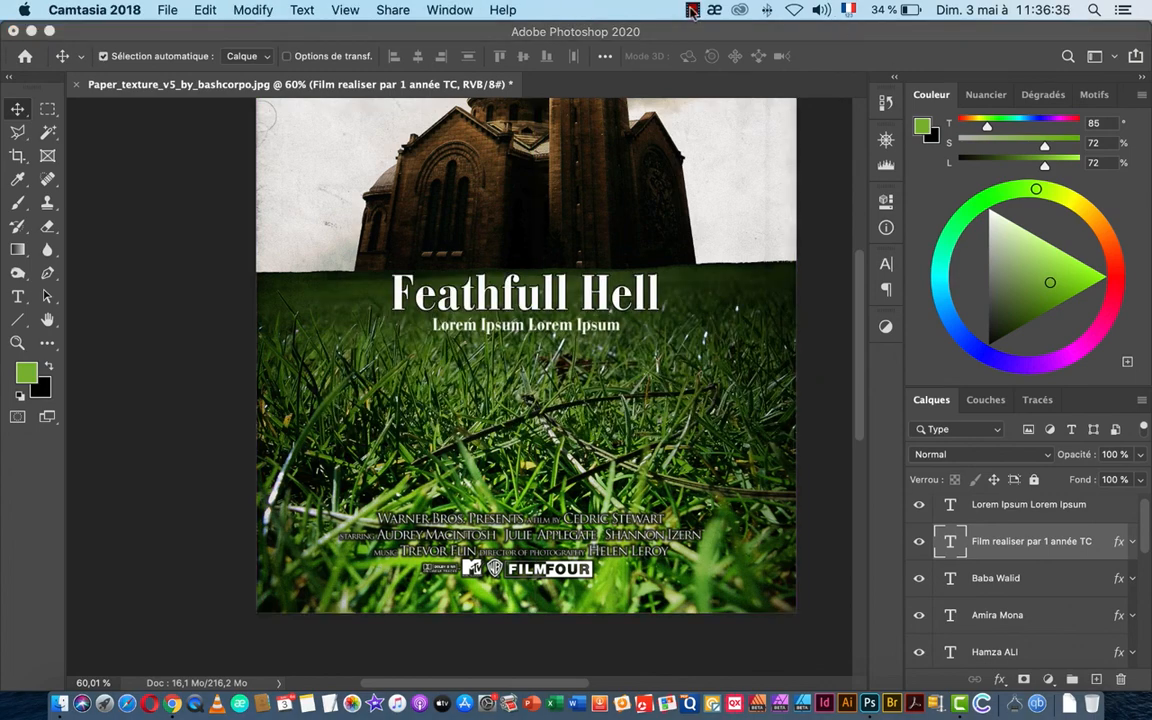